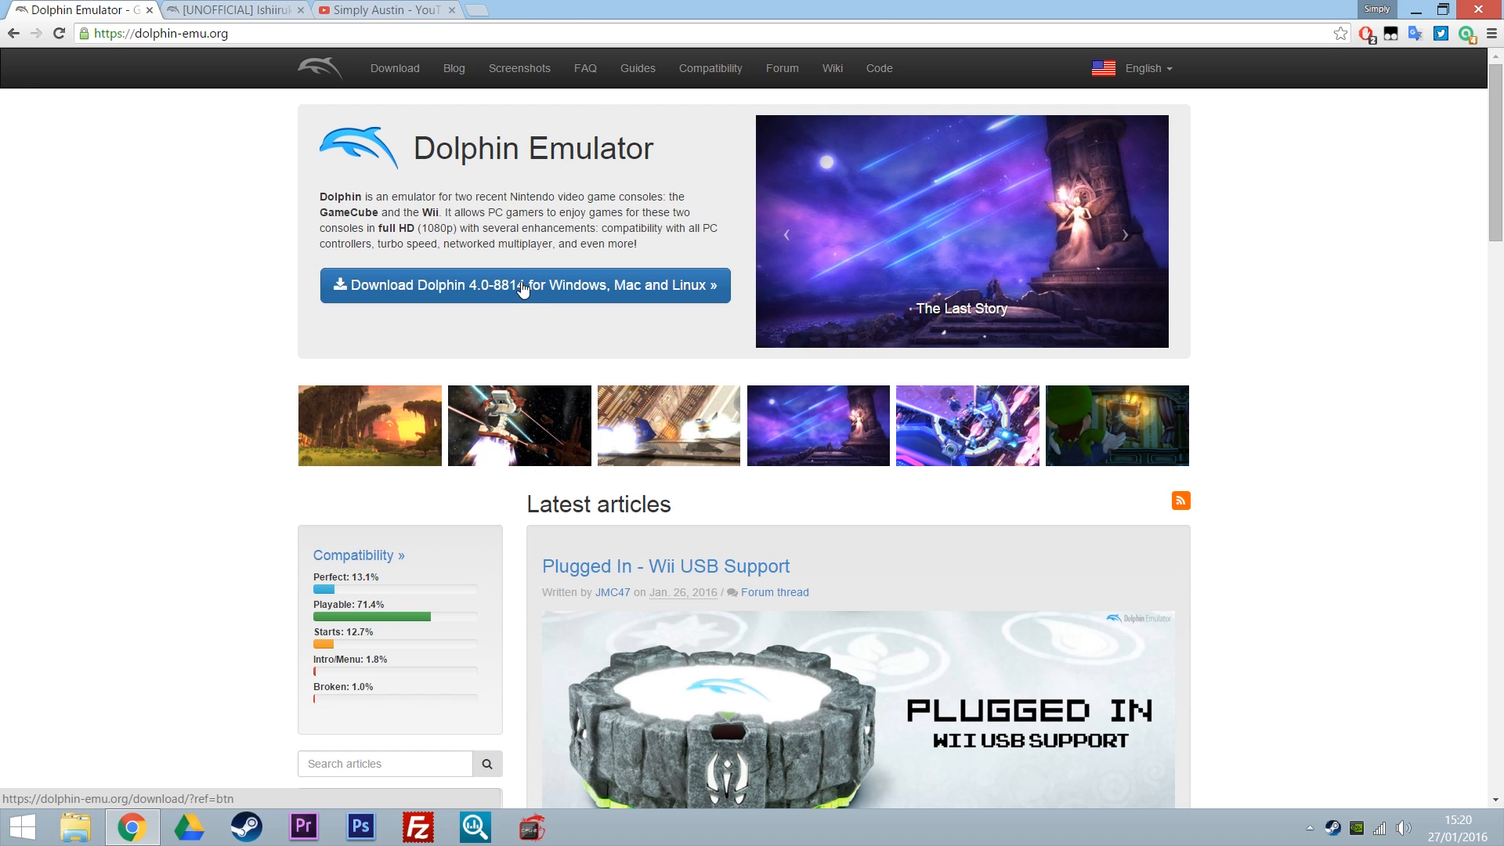
- Download the Windows x64 build of Dolphin development version 4.0-8814 and open the downloaded 7z archive
left_click(523, 286)
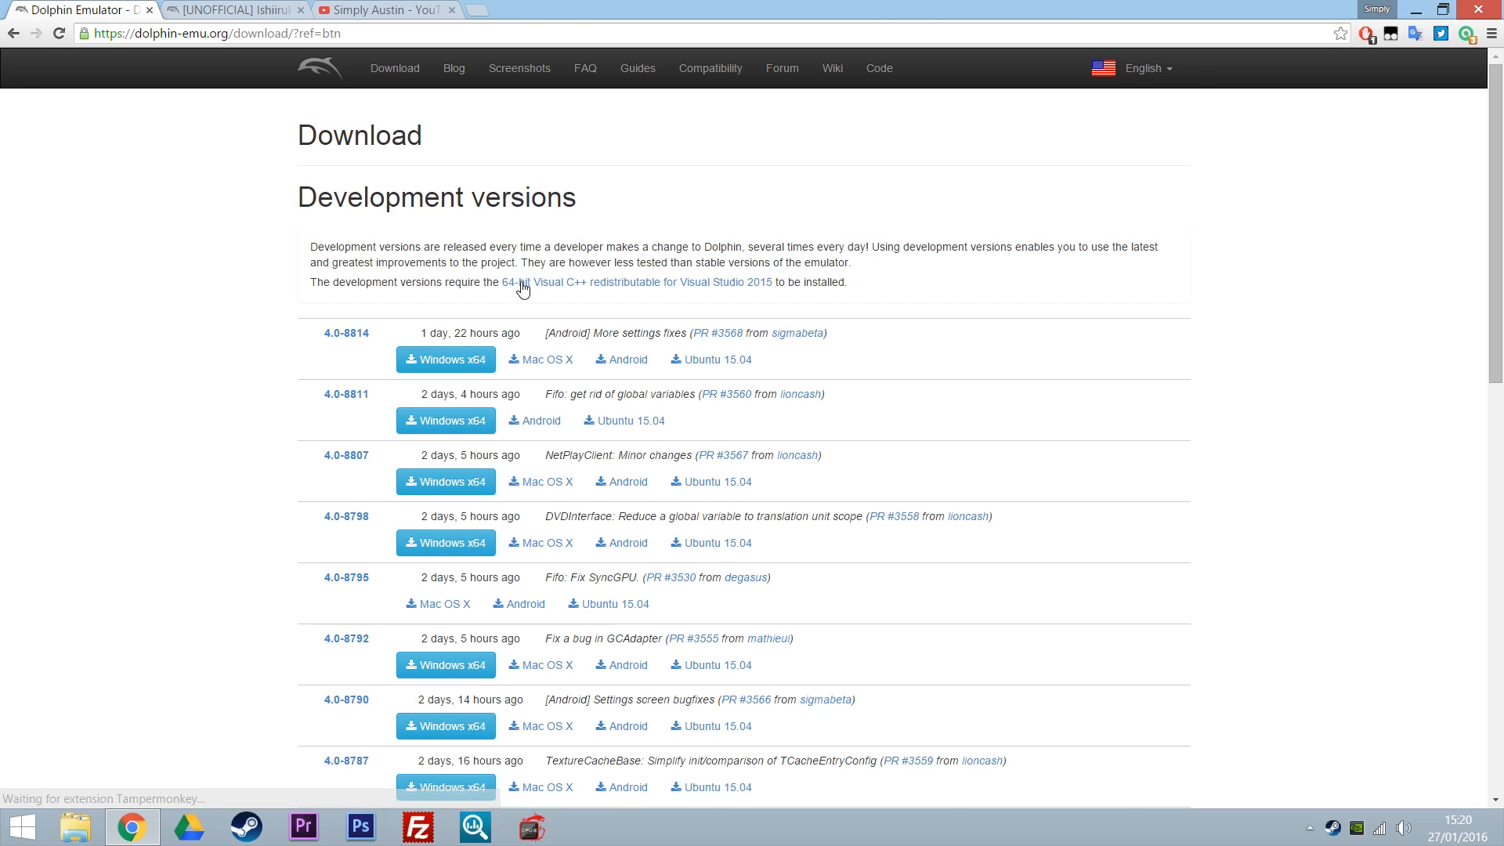
scroll(299, 340, "down", 9)
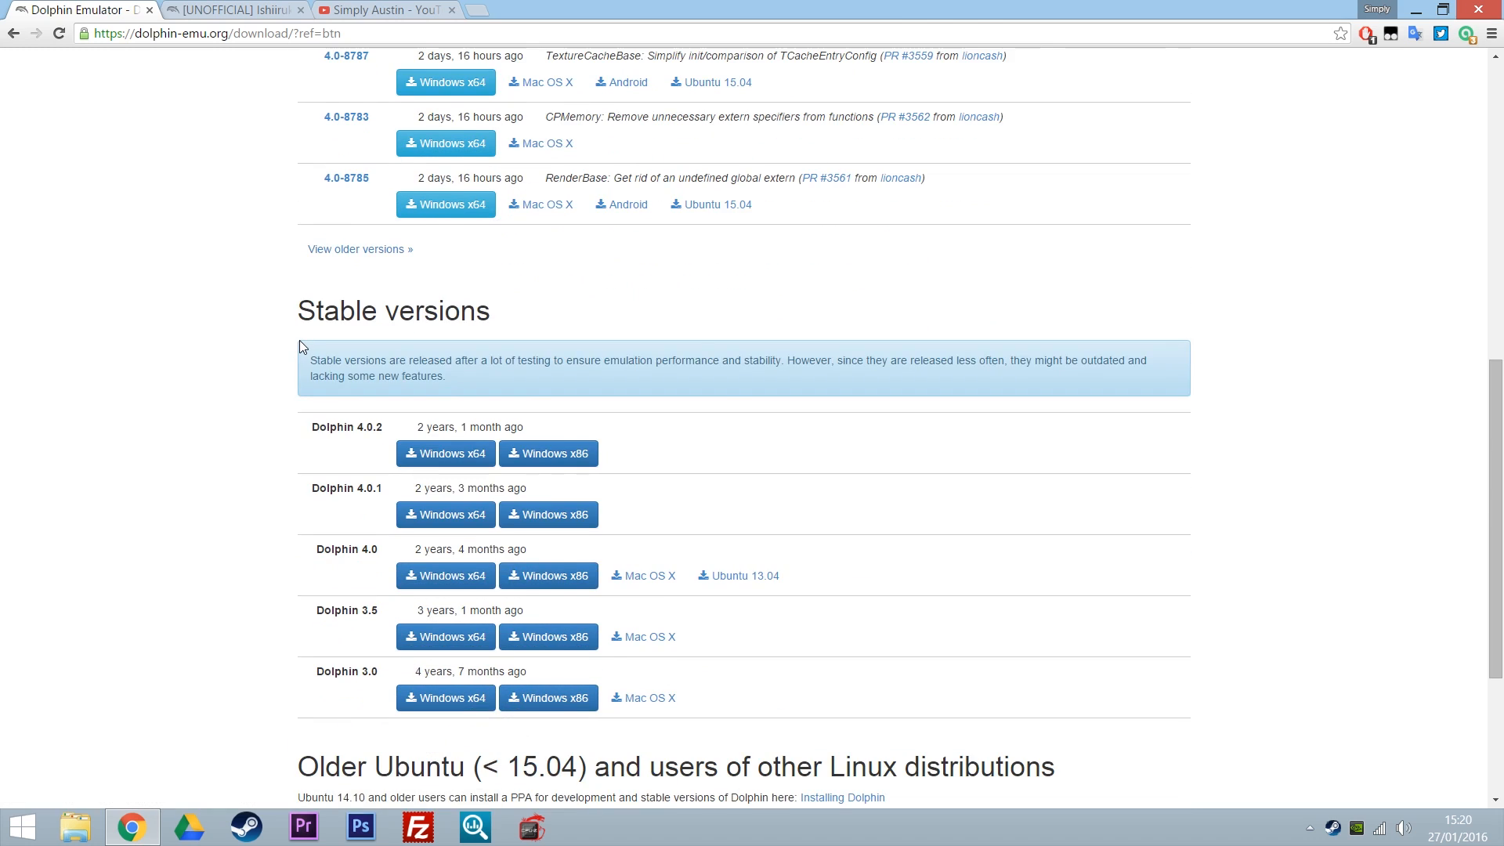
scroll(299, 341, "up", 9)
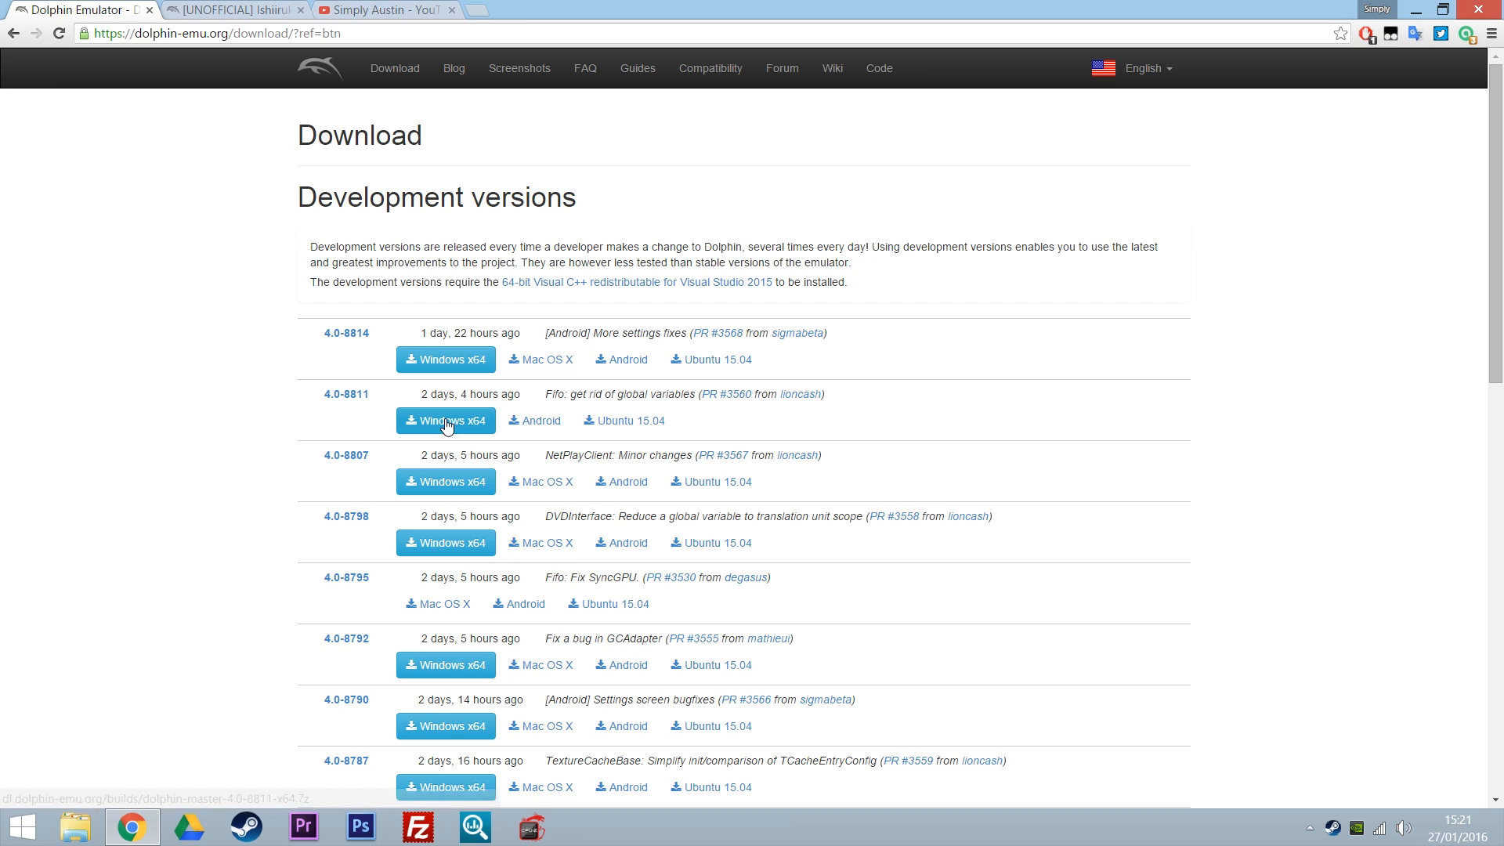
left_click(447, 361)
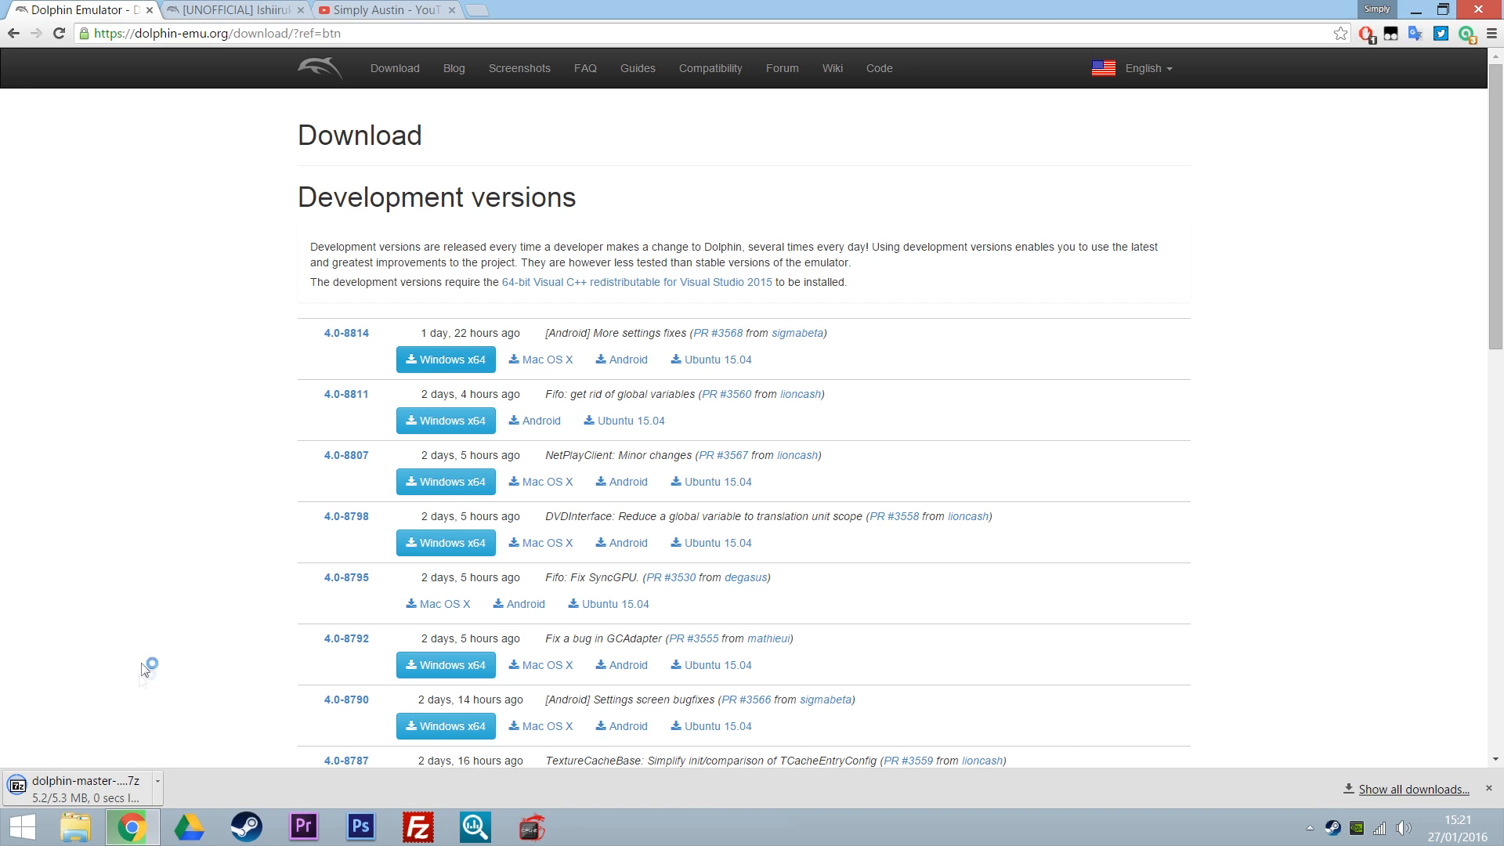
left_click(99, 786)
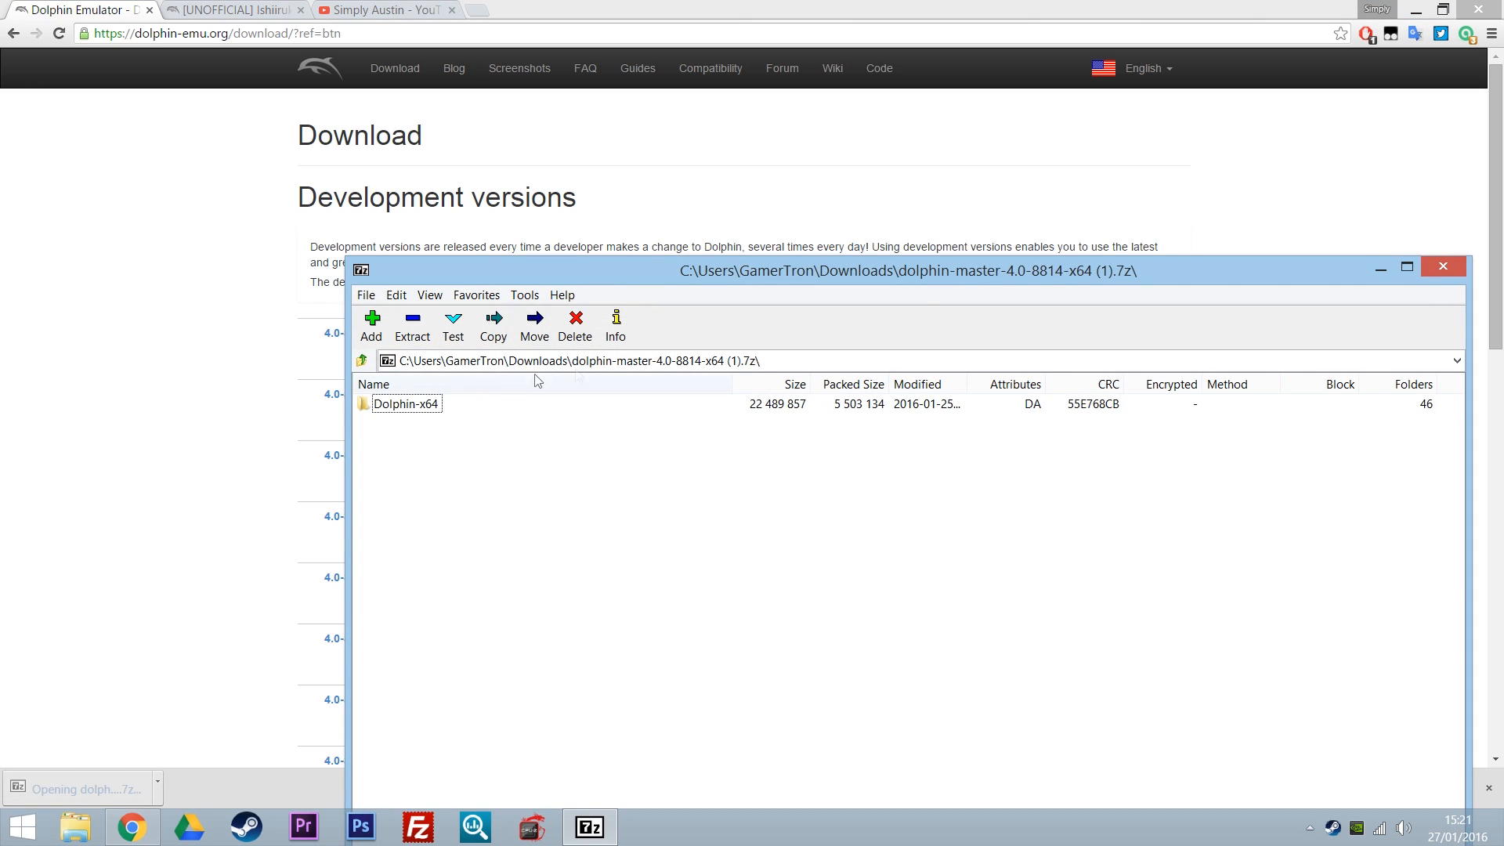
- Minimize the browser and open the SSD (E:) drive in File Explorer
left_click(1415, 9)
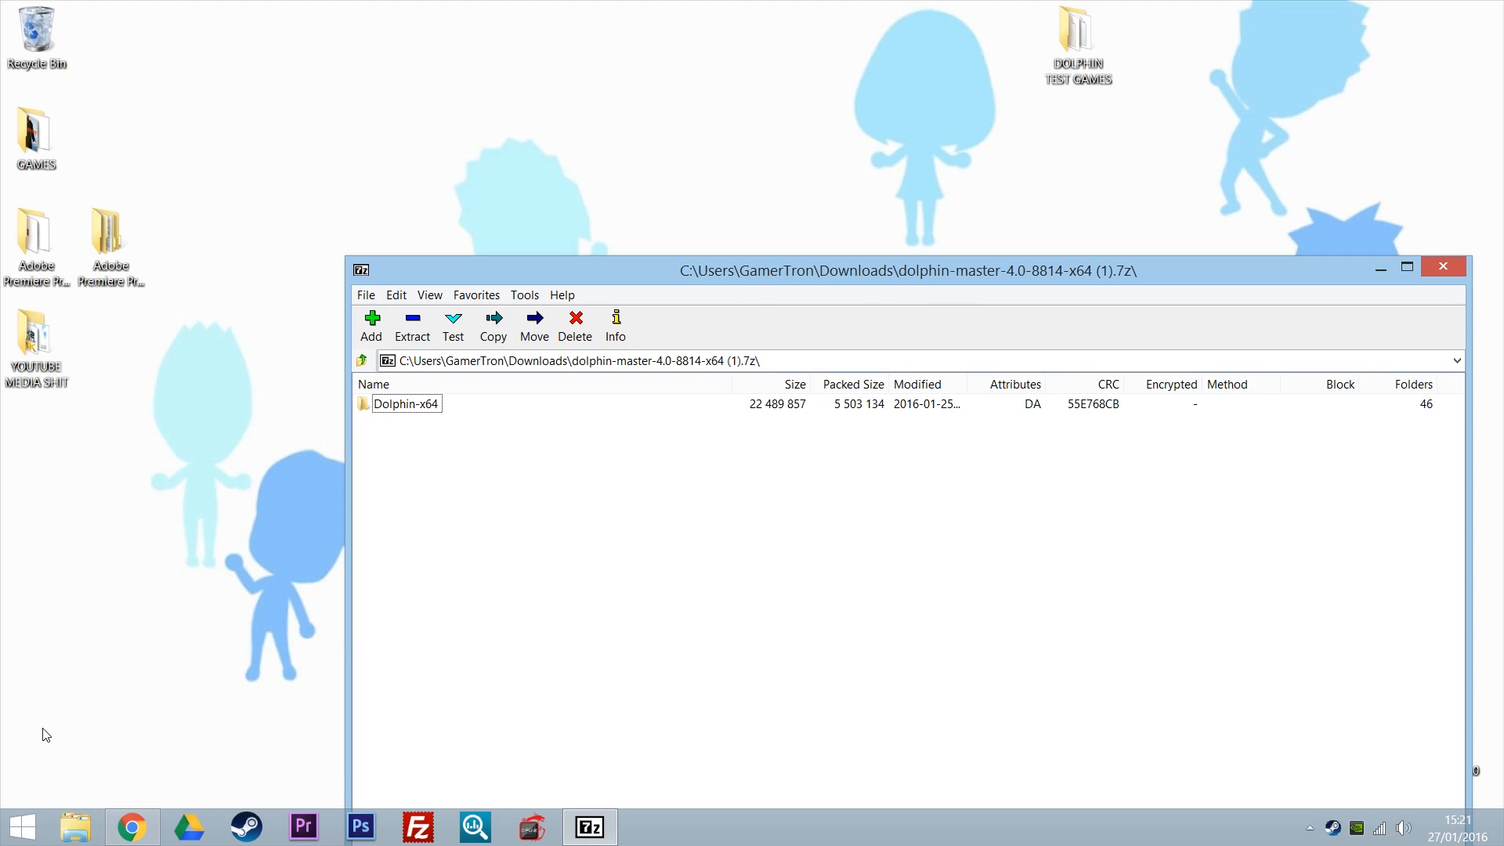
left_click(22, 828)
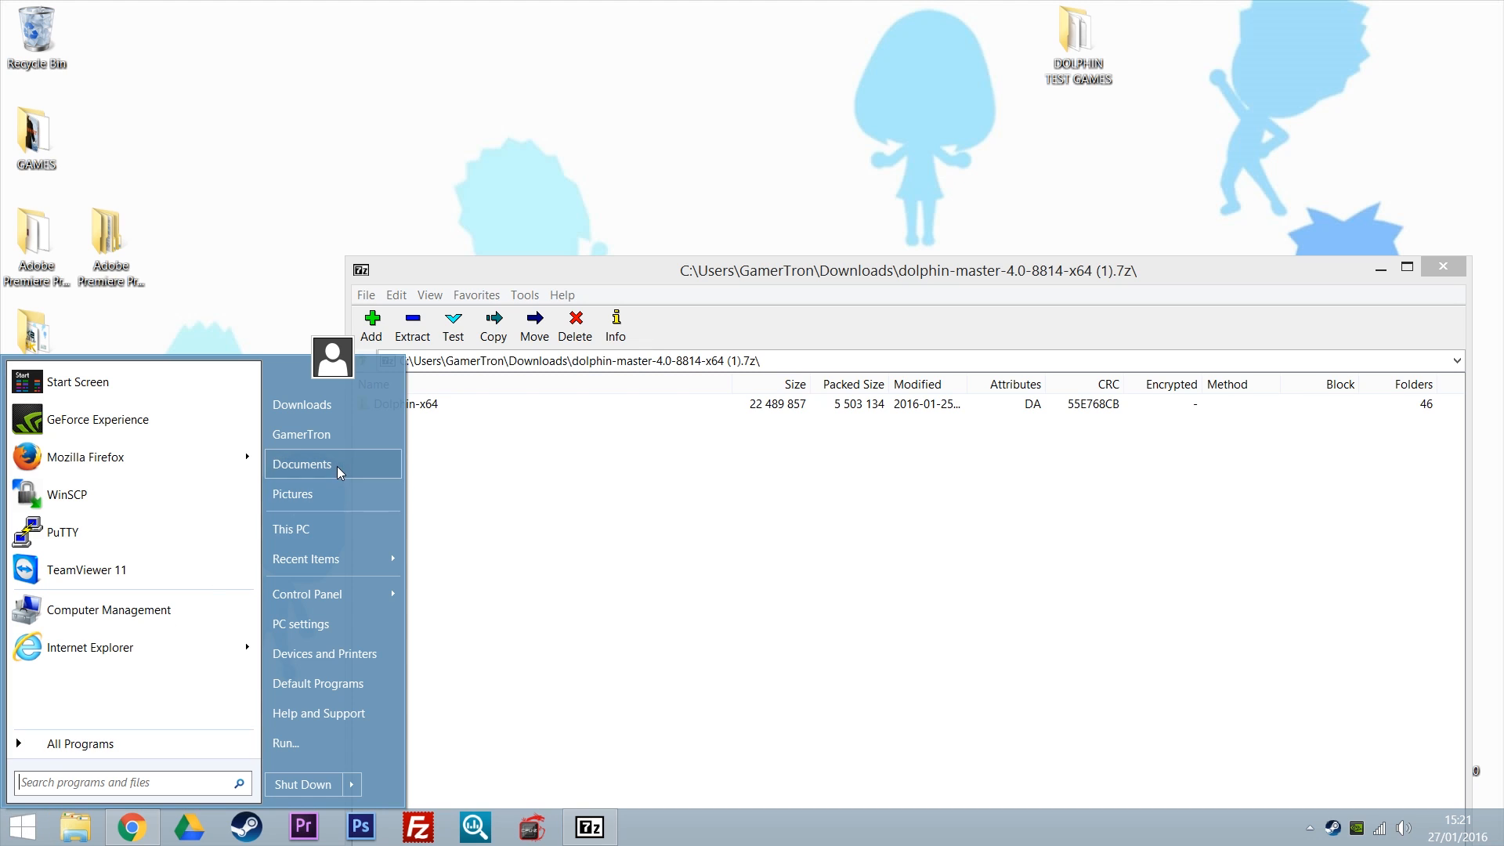
left_click(337, 531)
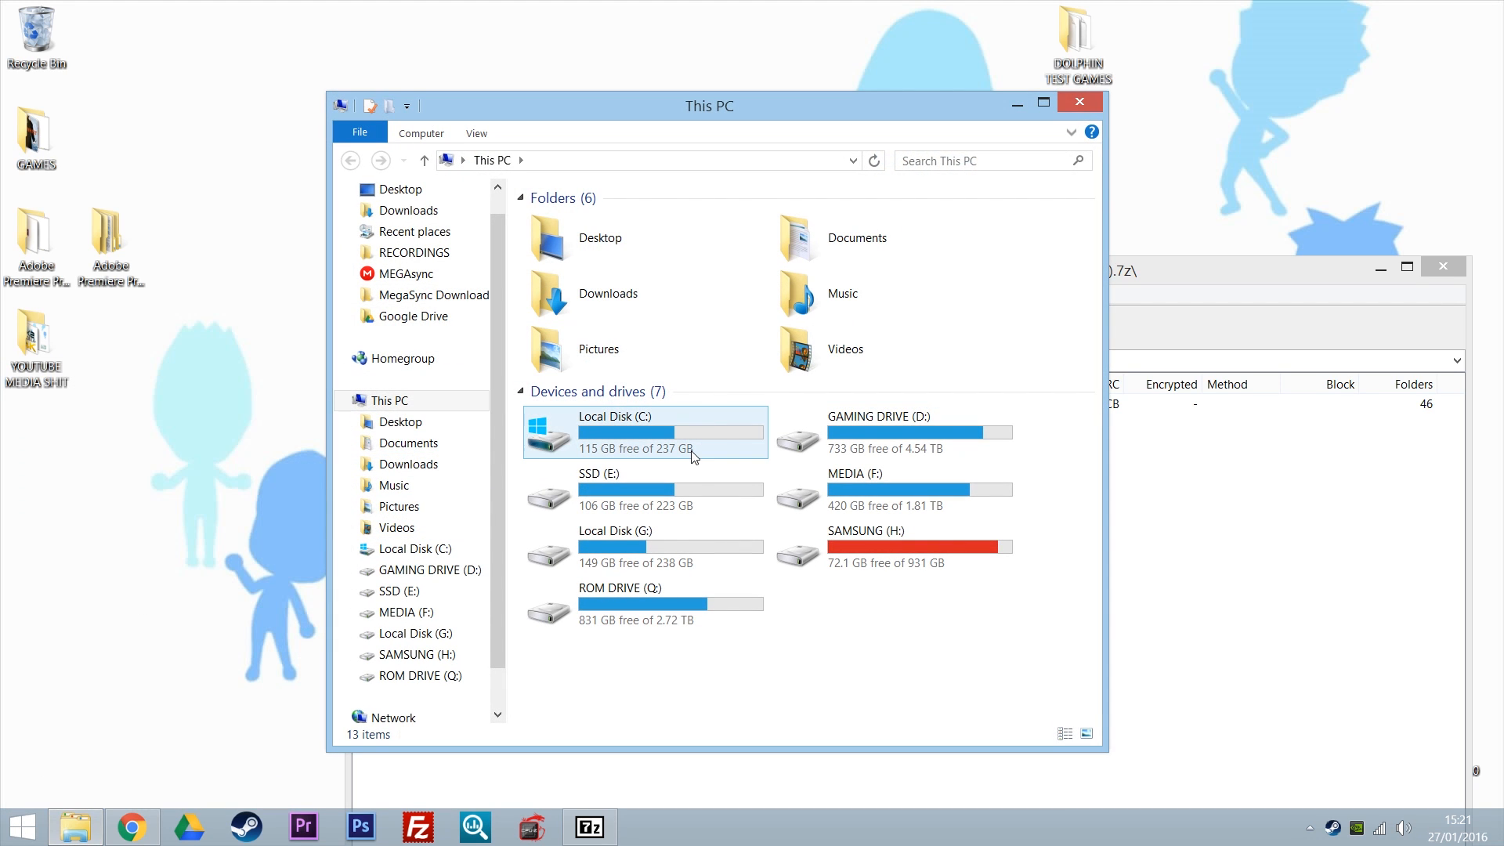
double_click(697, 489)
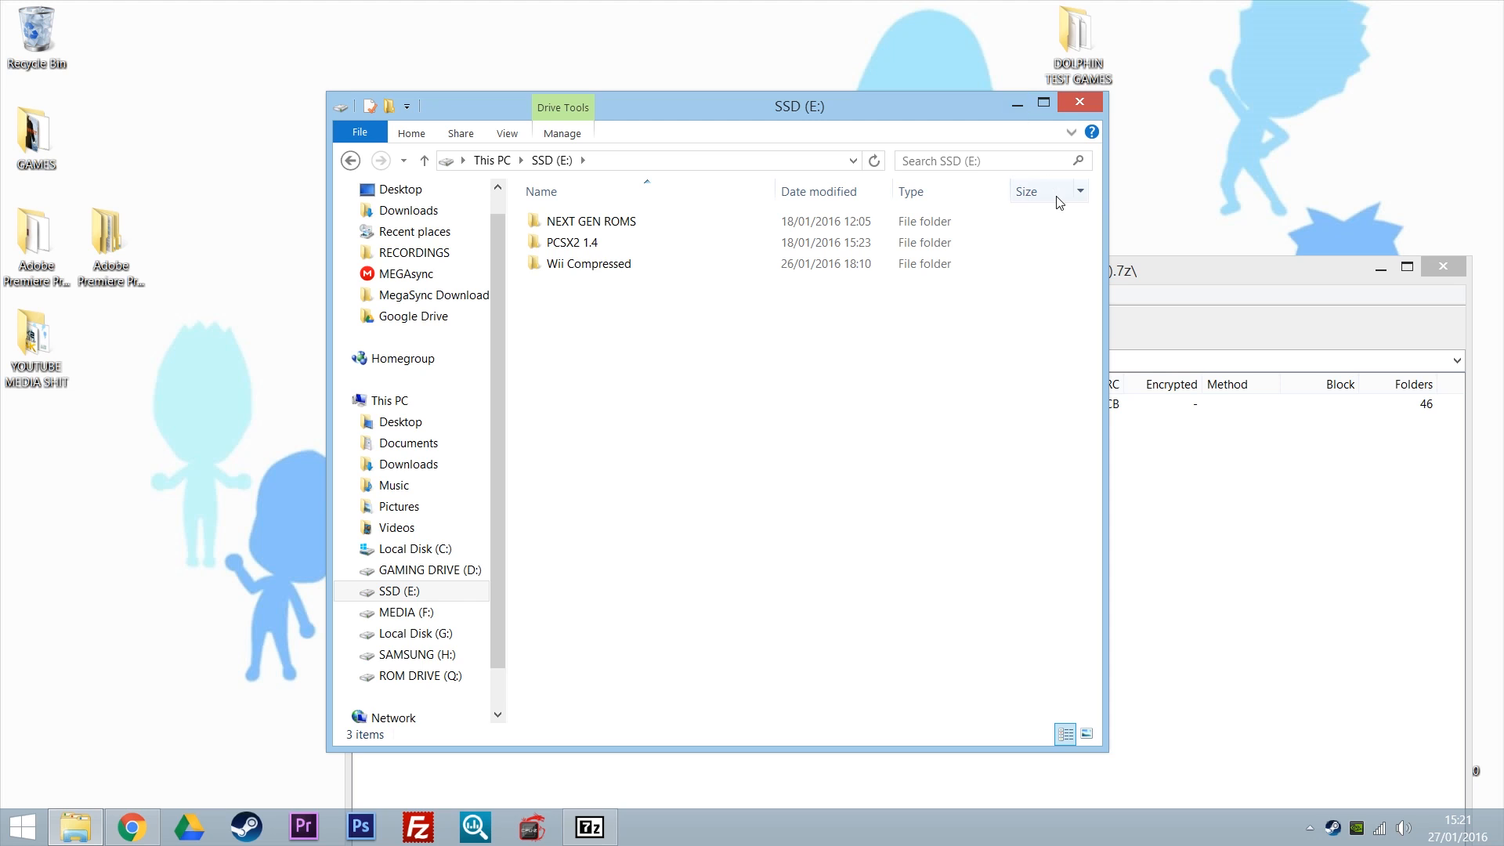
- Extract the Dolphin-x64 folder from the 7-Zip archive into the root of the SSD (E:) drive and close the archive
left_click(1214, 270)
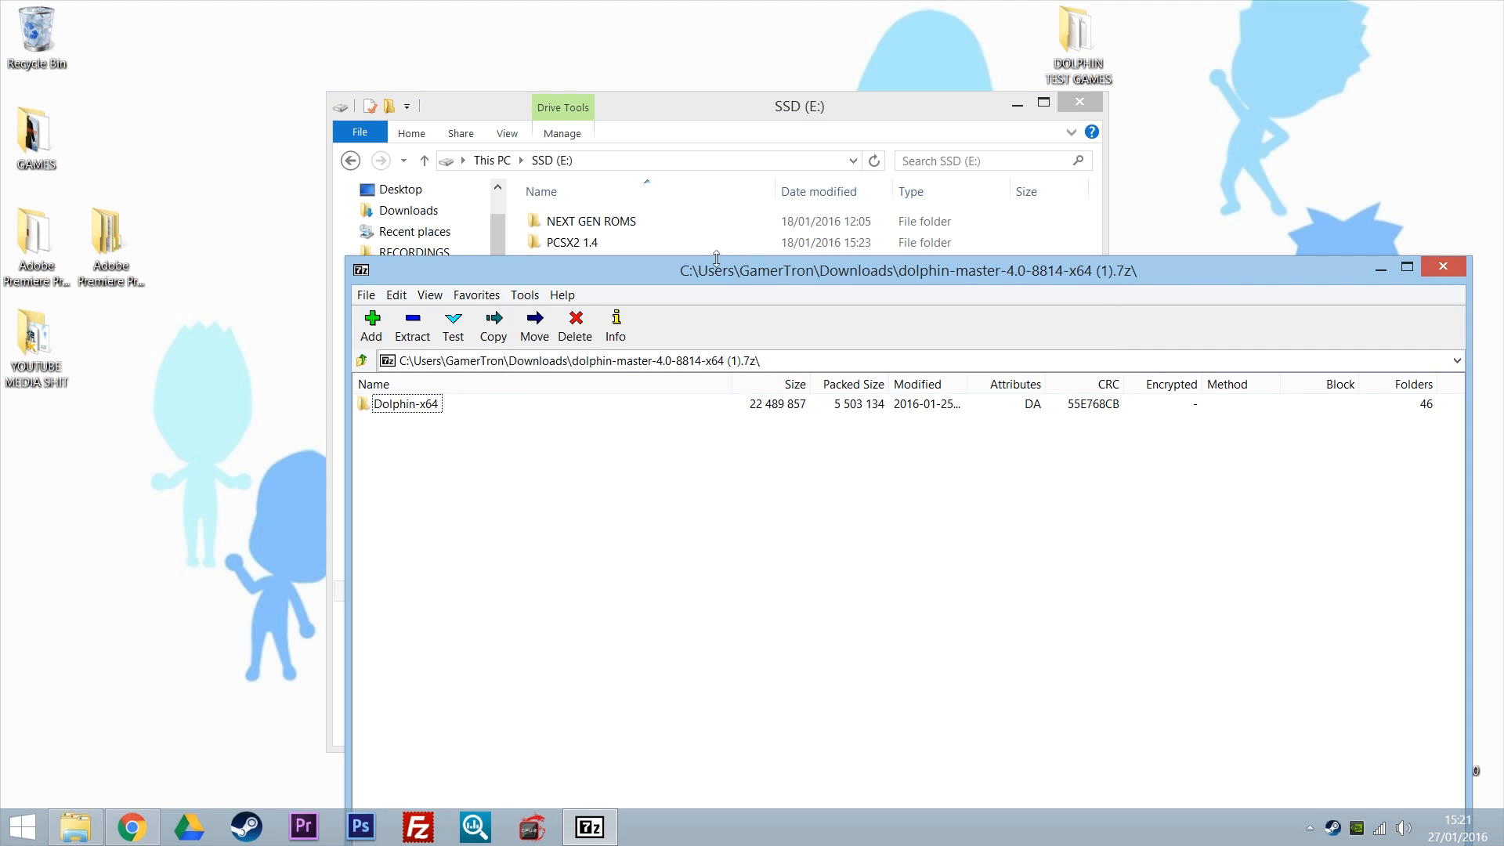
left_click_drag(719, 282, 1168, 194)
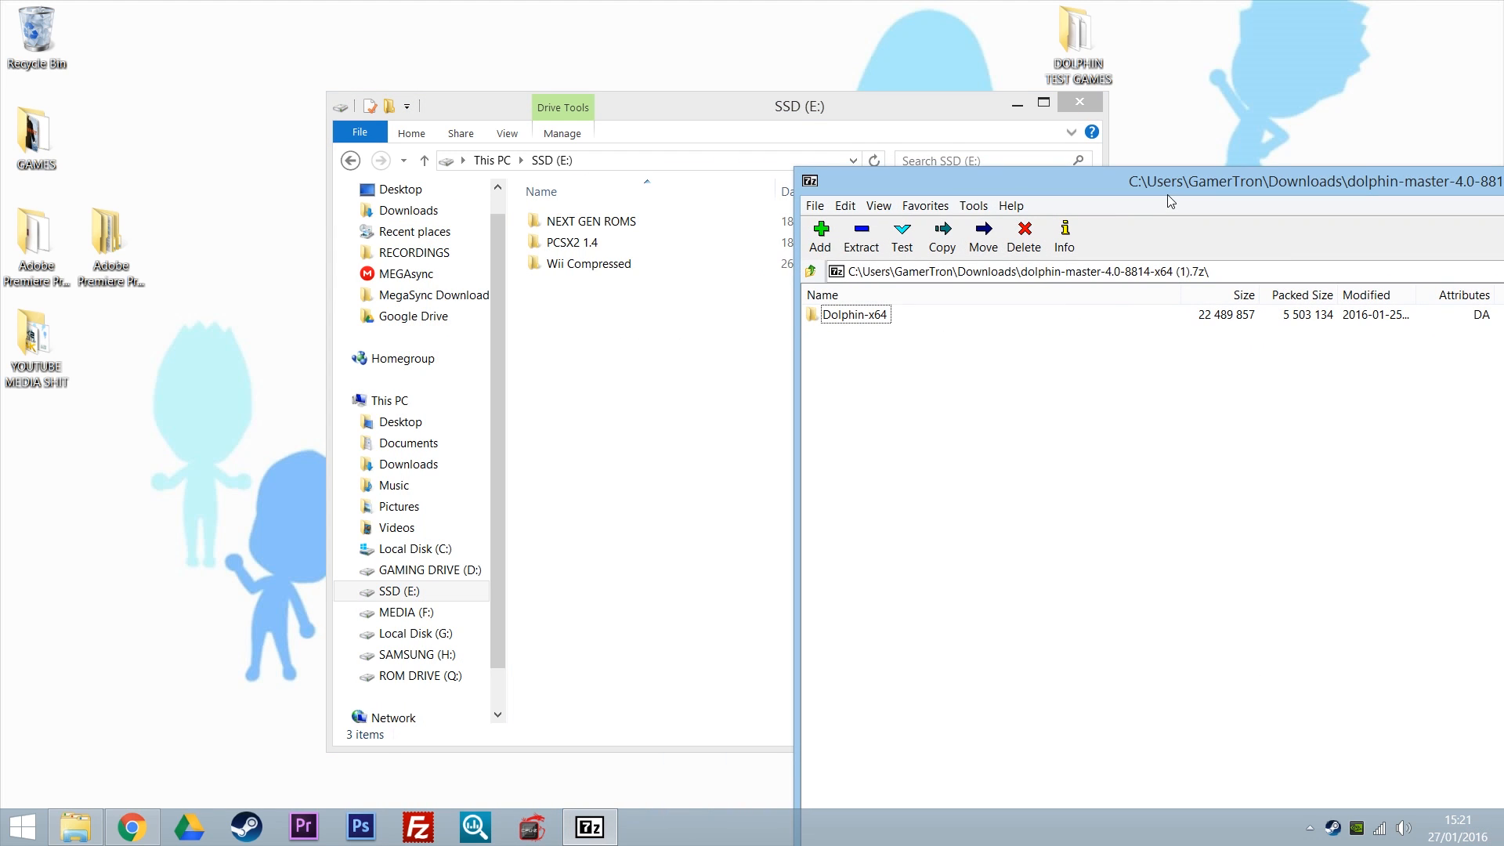
left_click(854, 314)
left_click_drag(854, 314, 563, 347)
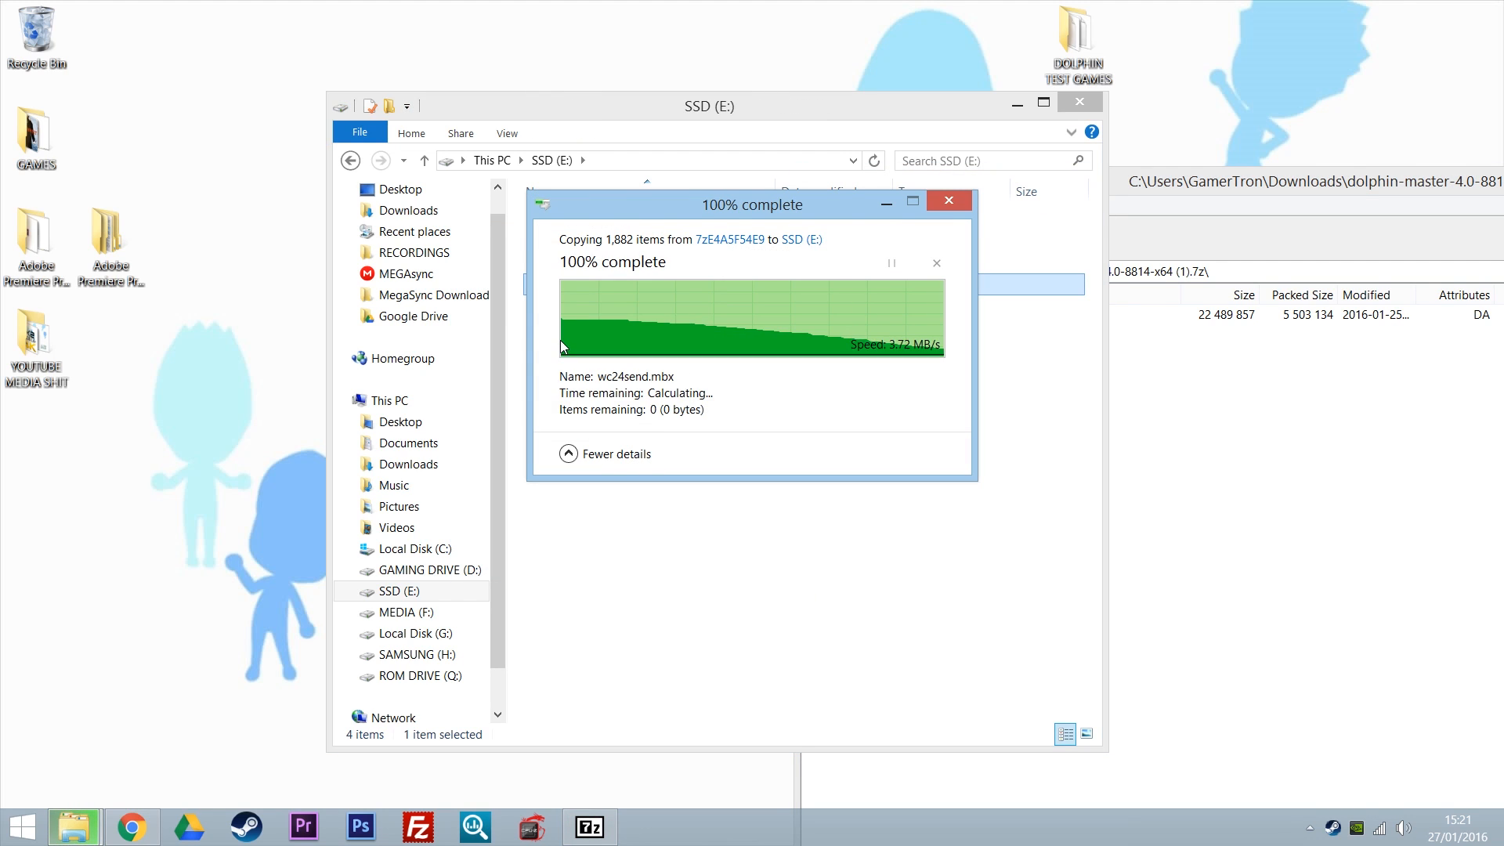
left_click(1251, 443)
left_click_drag(1277, 188, 678, 224)
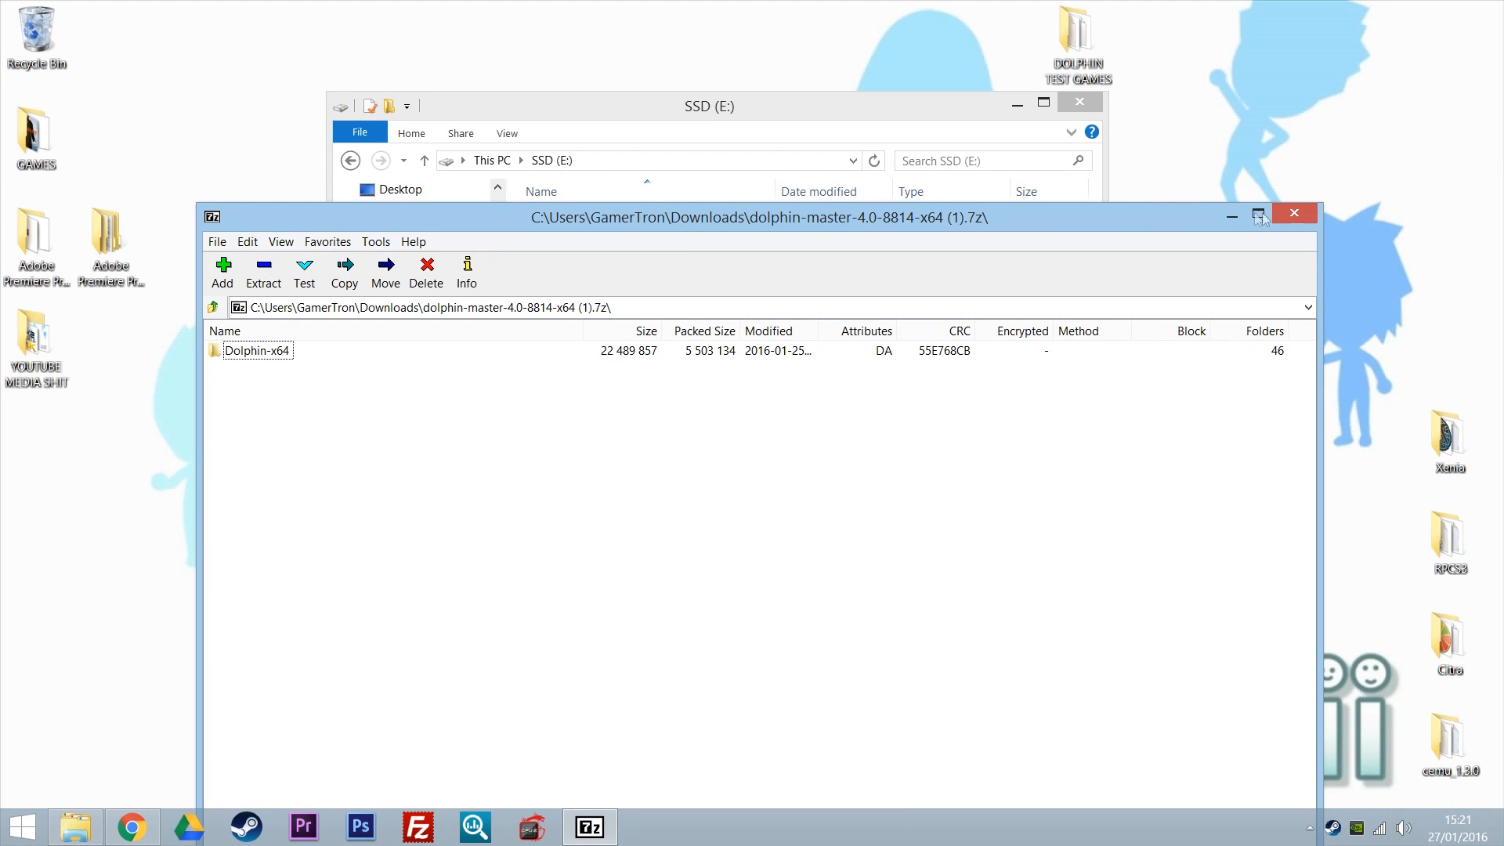
left_click(1294, 213)
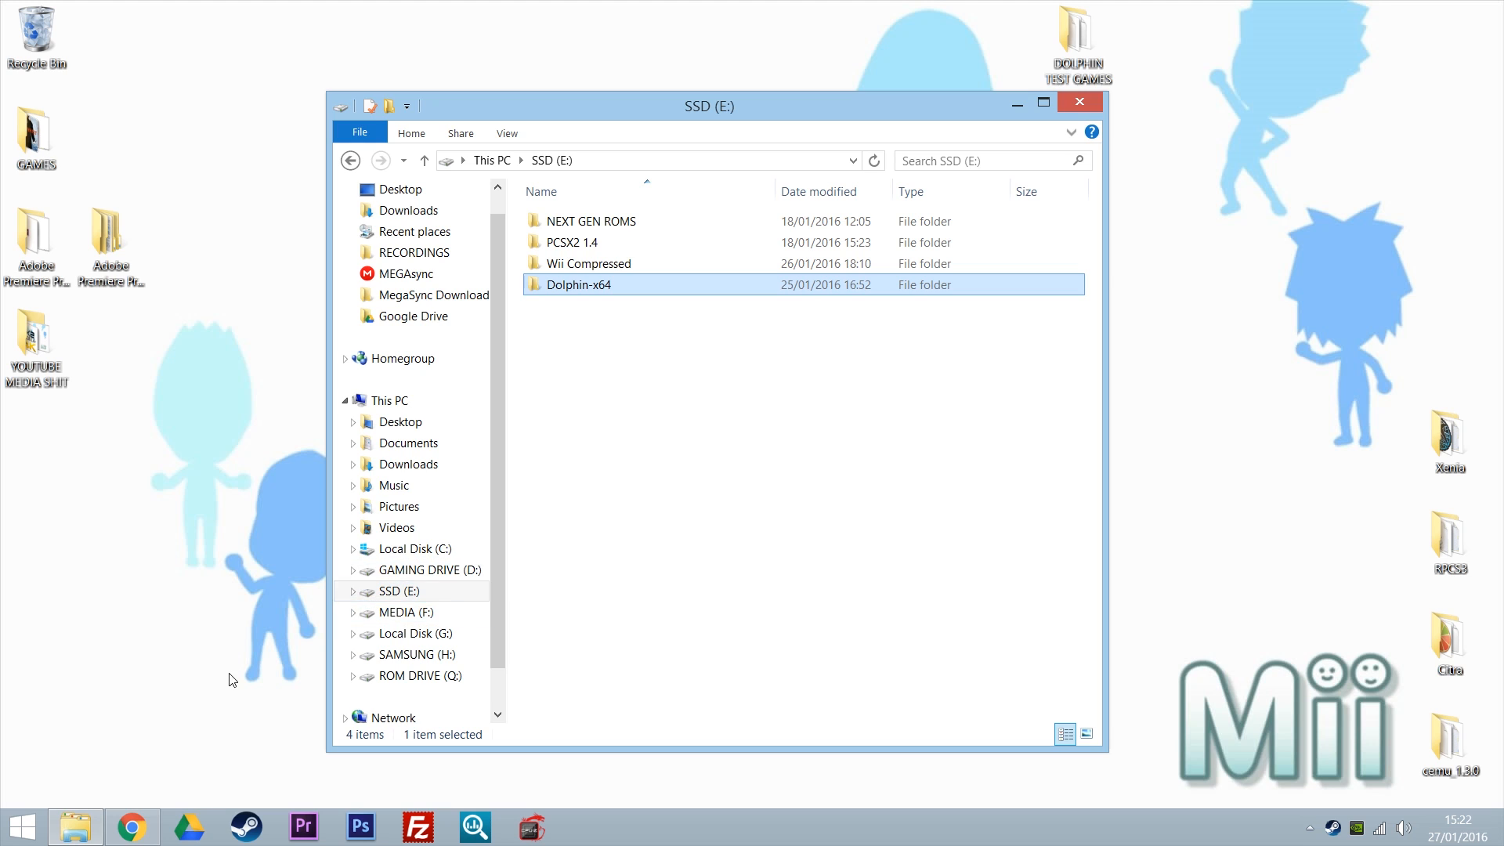
- Switch to Chrome and look through the latest articles on the Dolphin Emulator home page, minimizing the browser when done
left_click(132, 826)
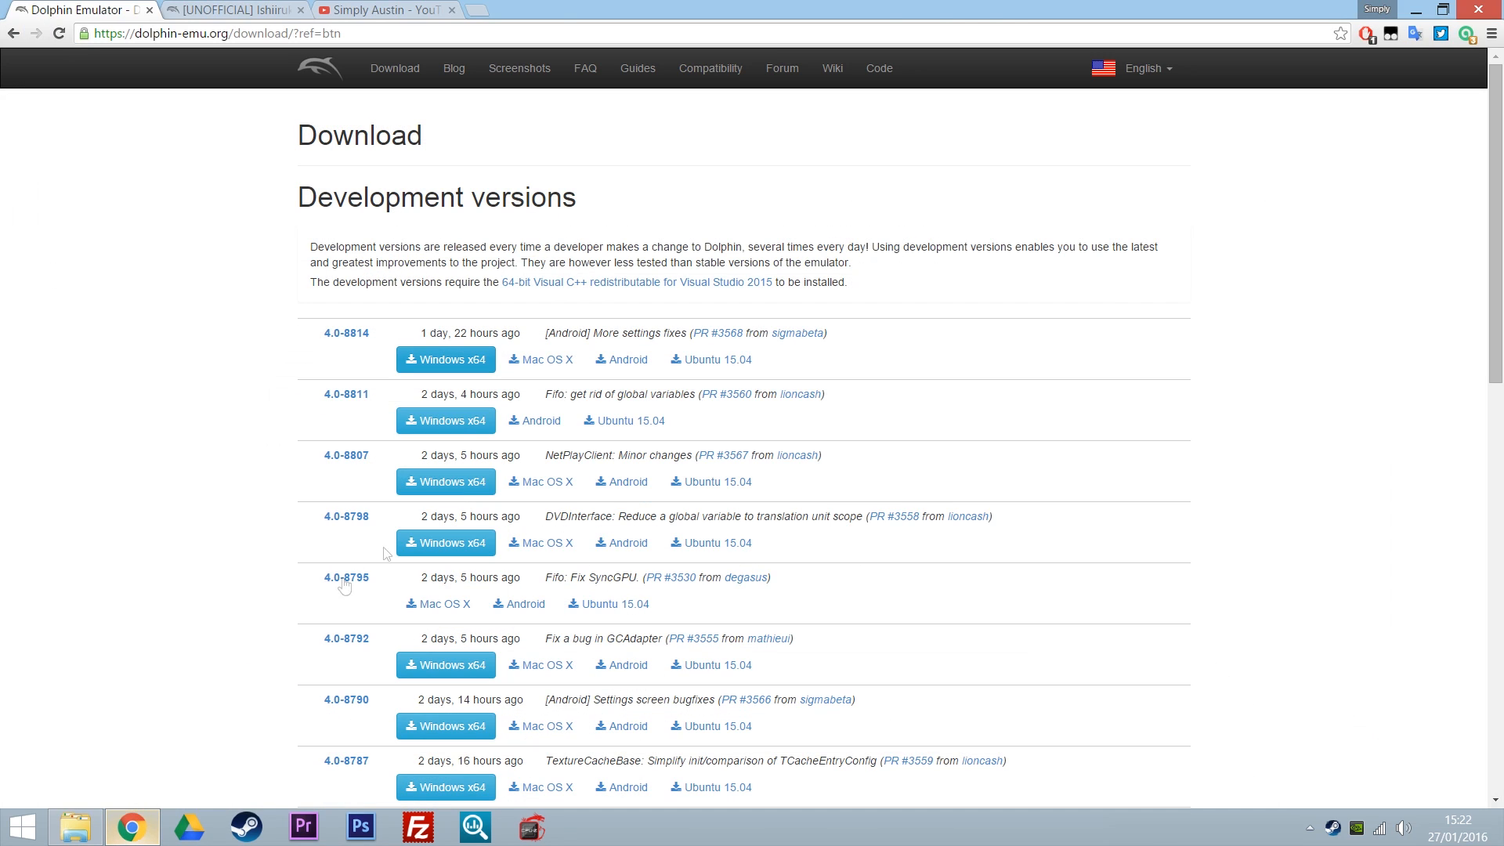
left_click(391, 72)
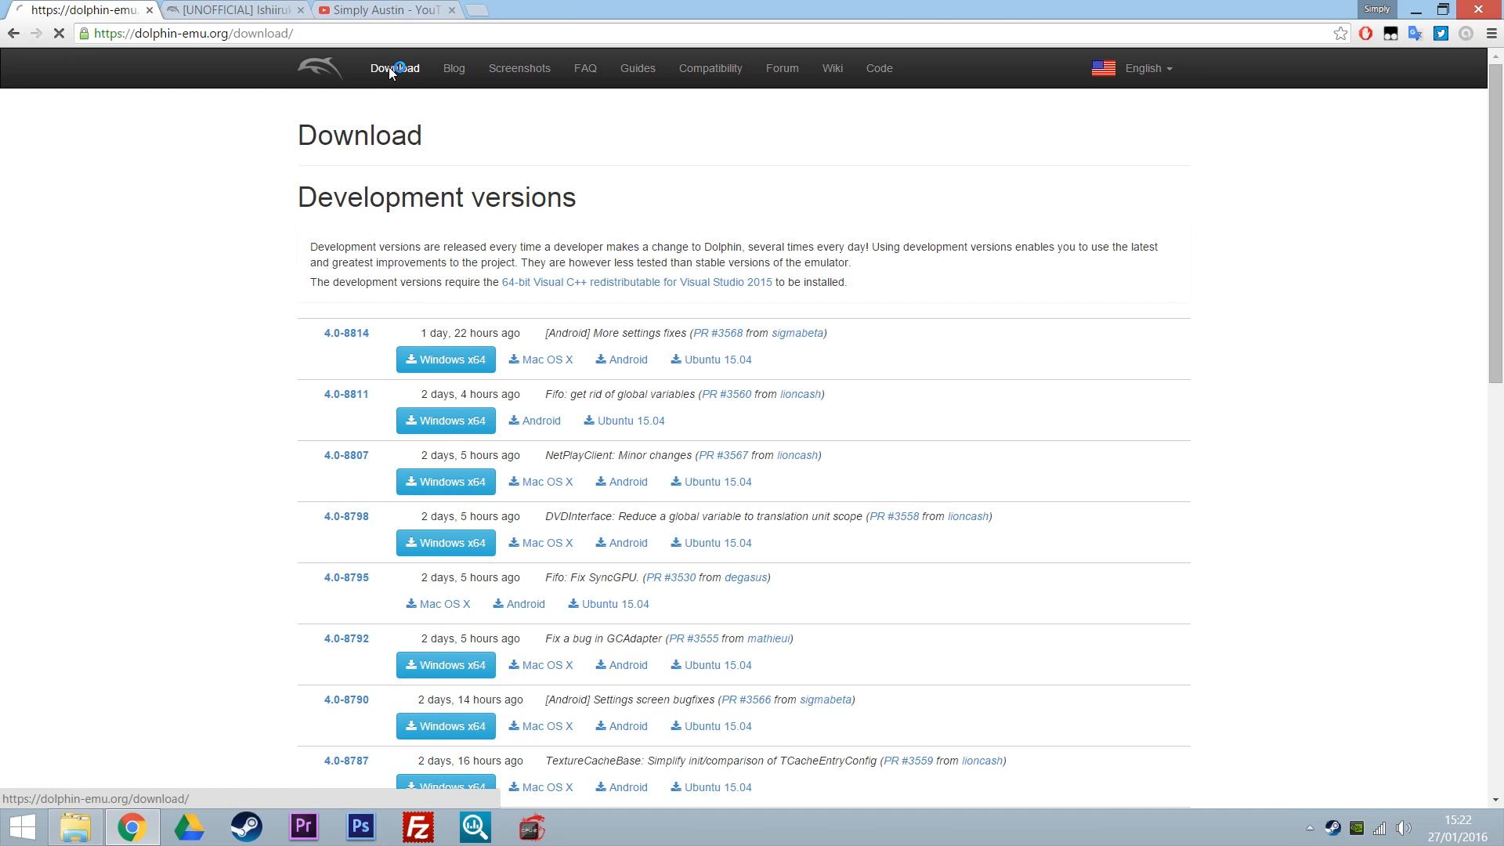
left_click(327, 74)
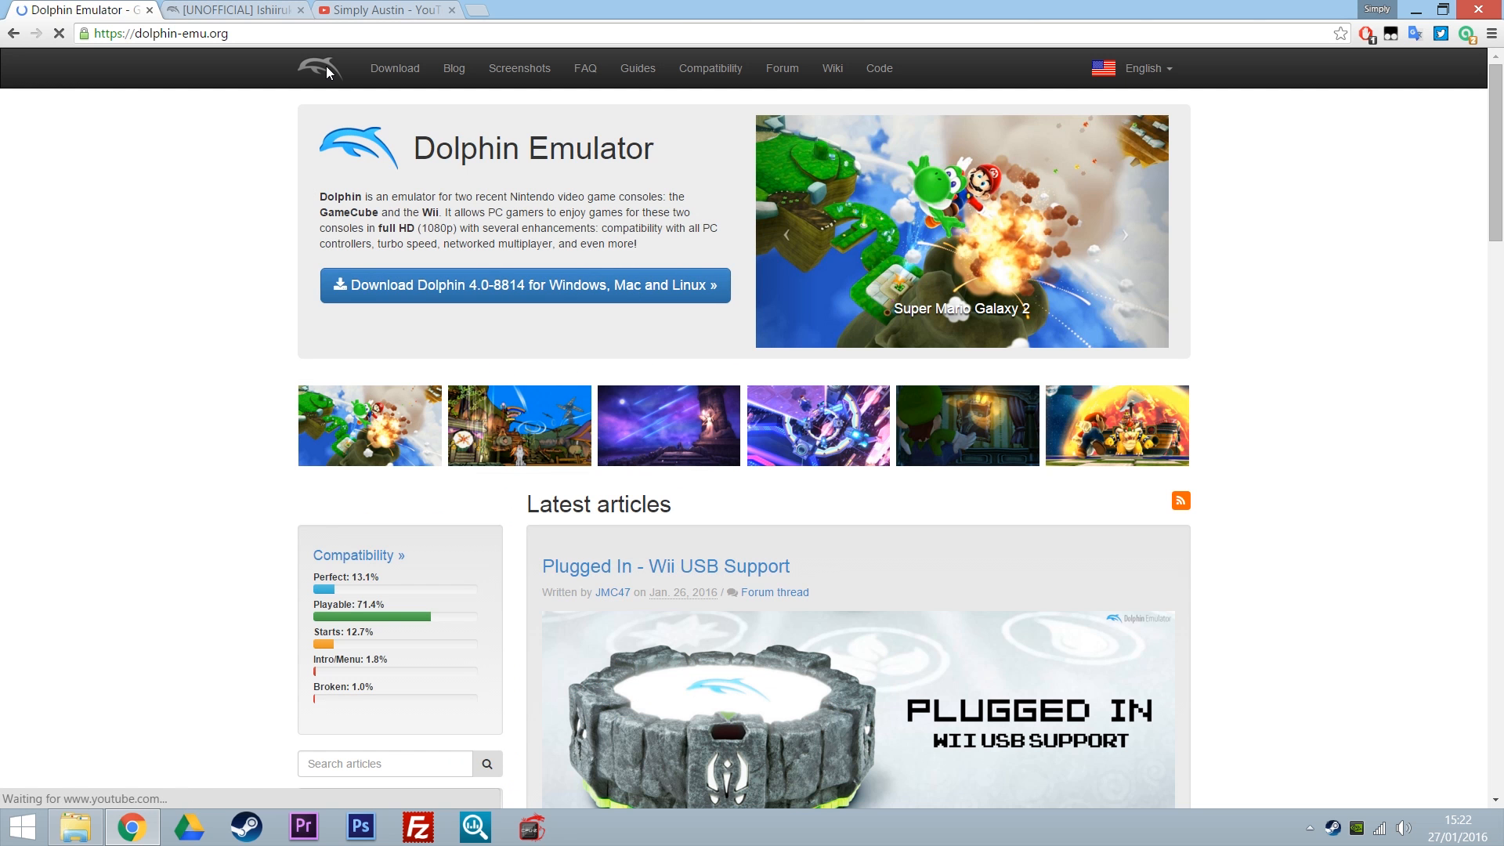
scroll(107, 433, "down", 9)
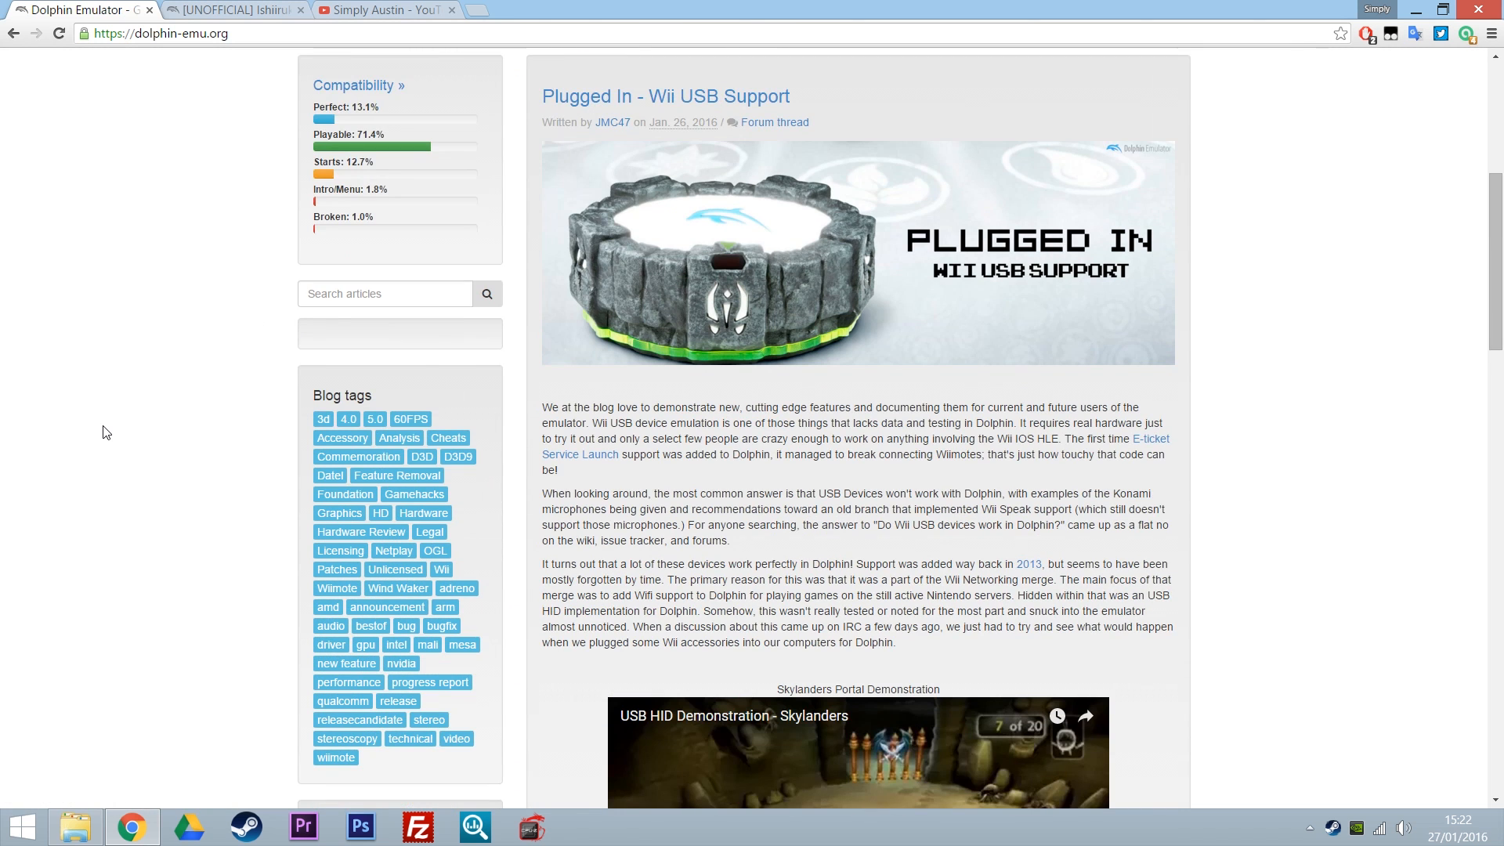
scroll(107, 433, "down", 5)
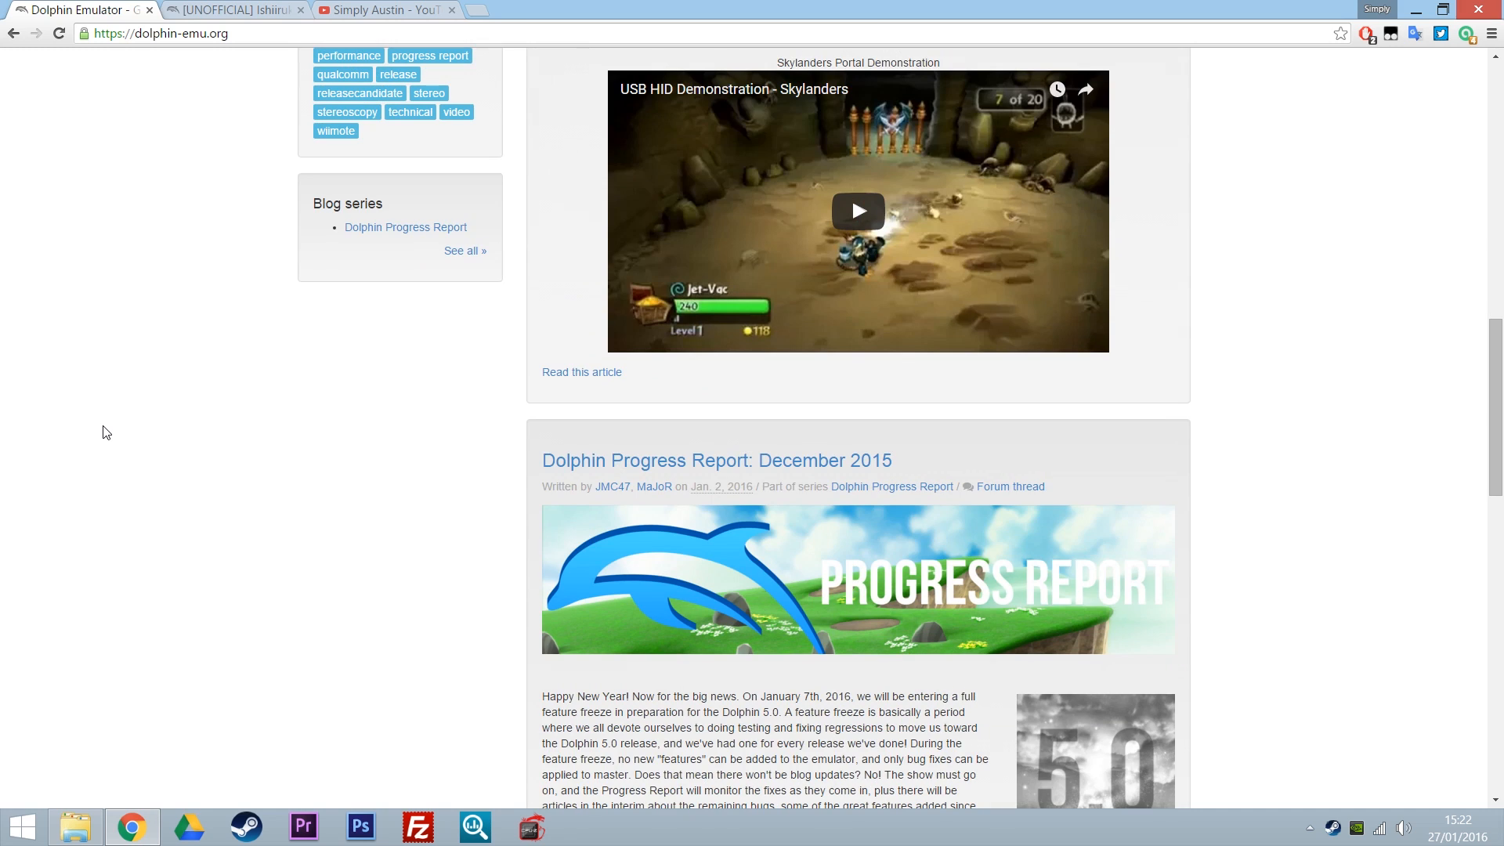
scroll(107, 433, "up", 14)
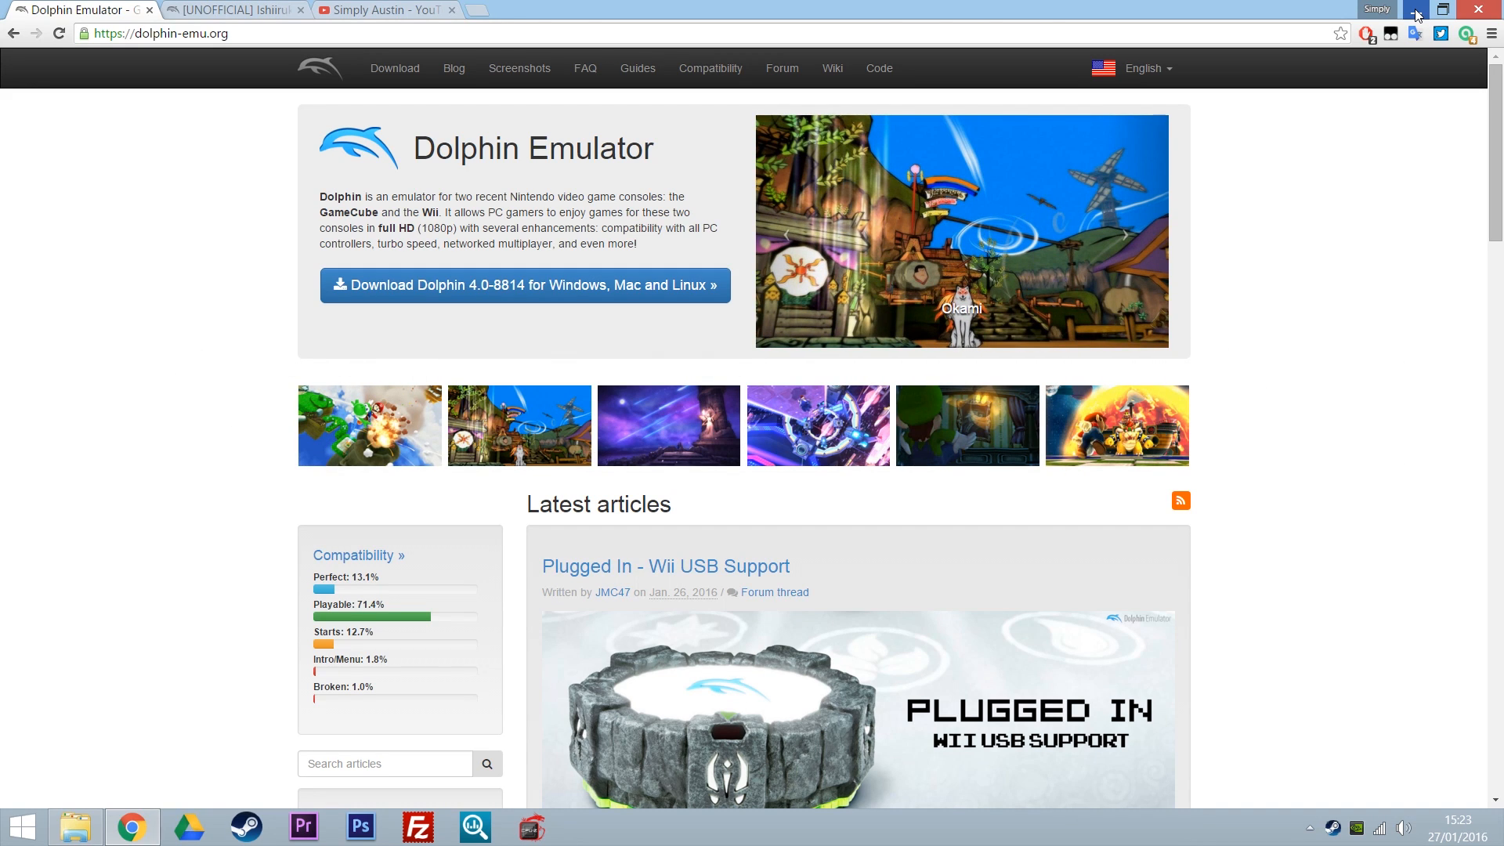
left_click(1416, 14)
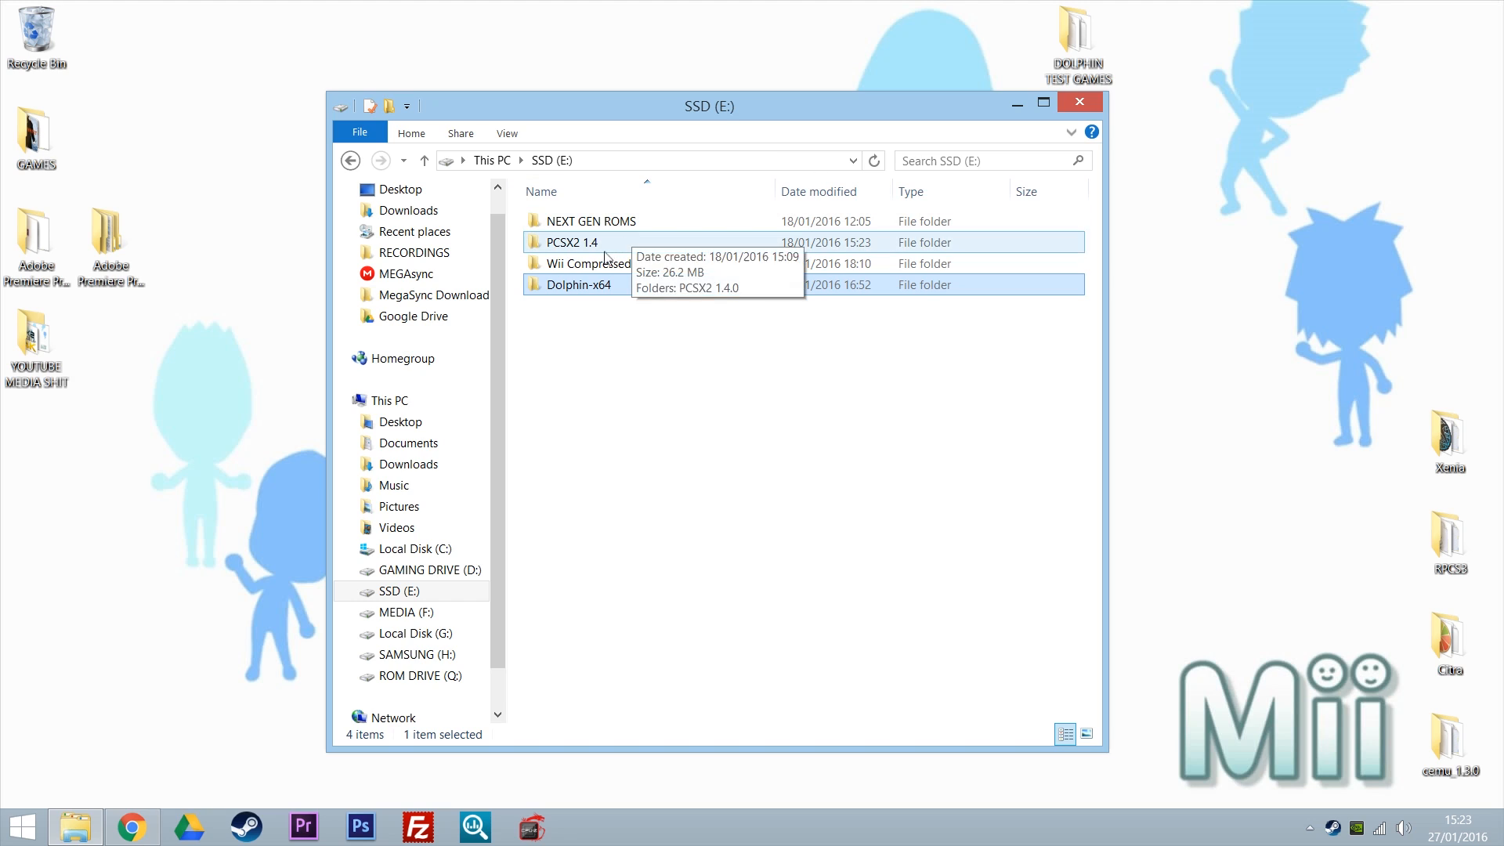
- Create a text document named Portable inside the Dolphin-x64 folder on the SSD (E:) drive
mouse_move(632, 298)
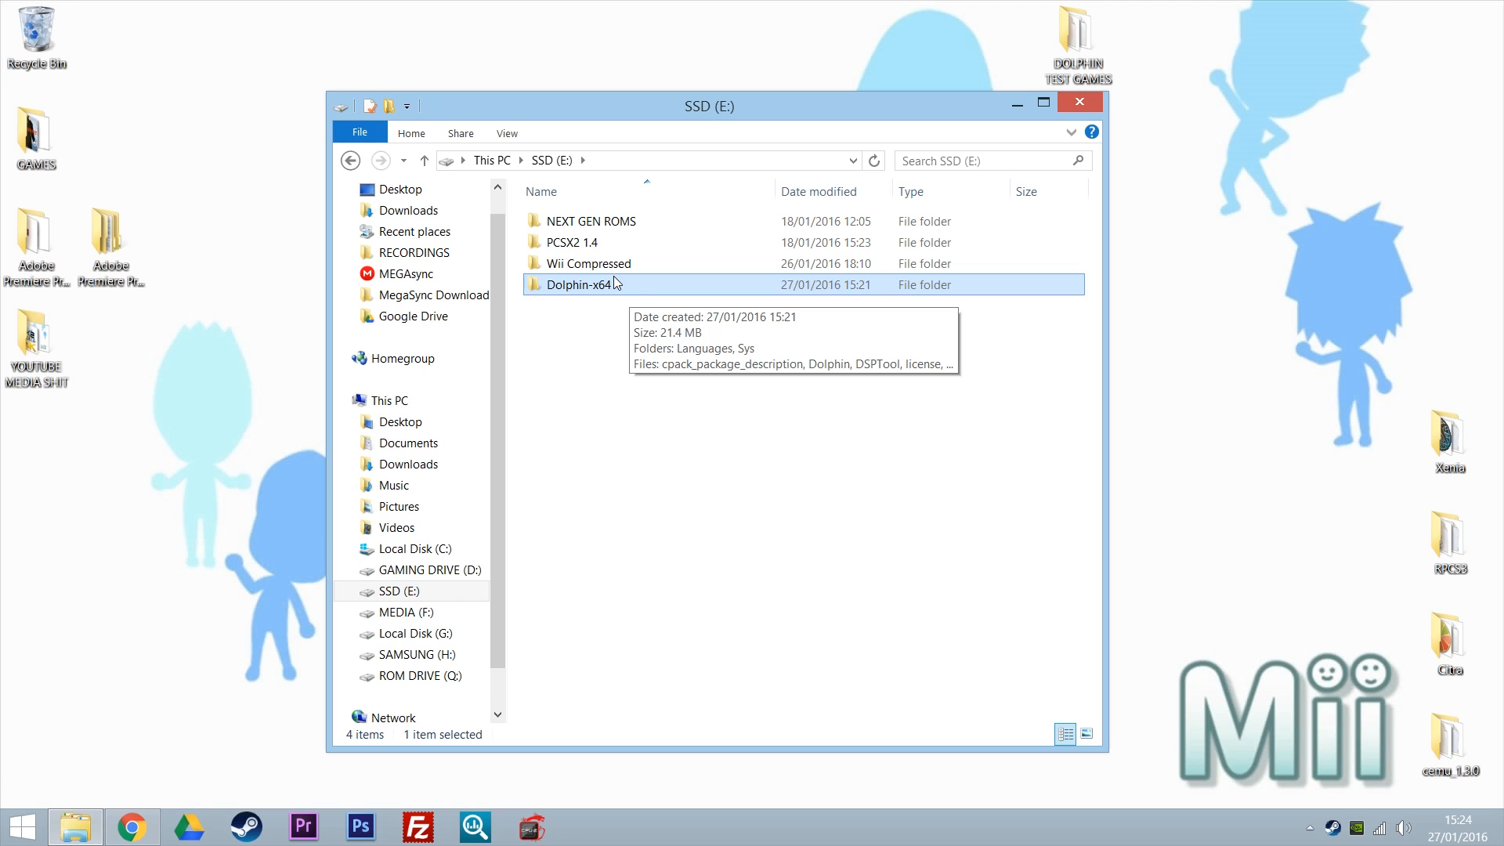
double_click(633, 293)
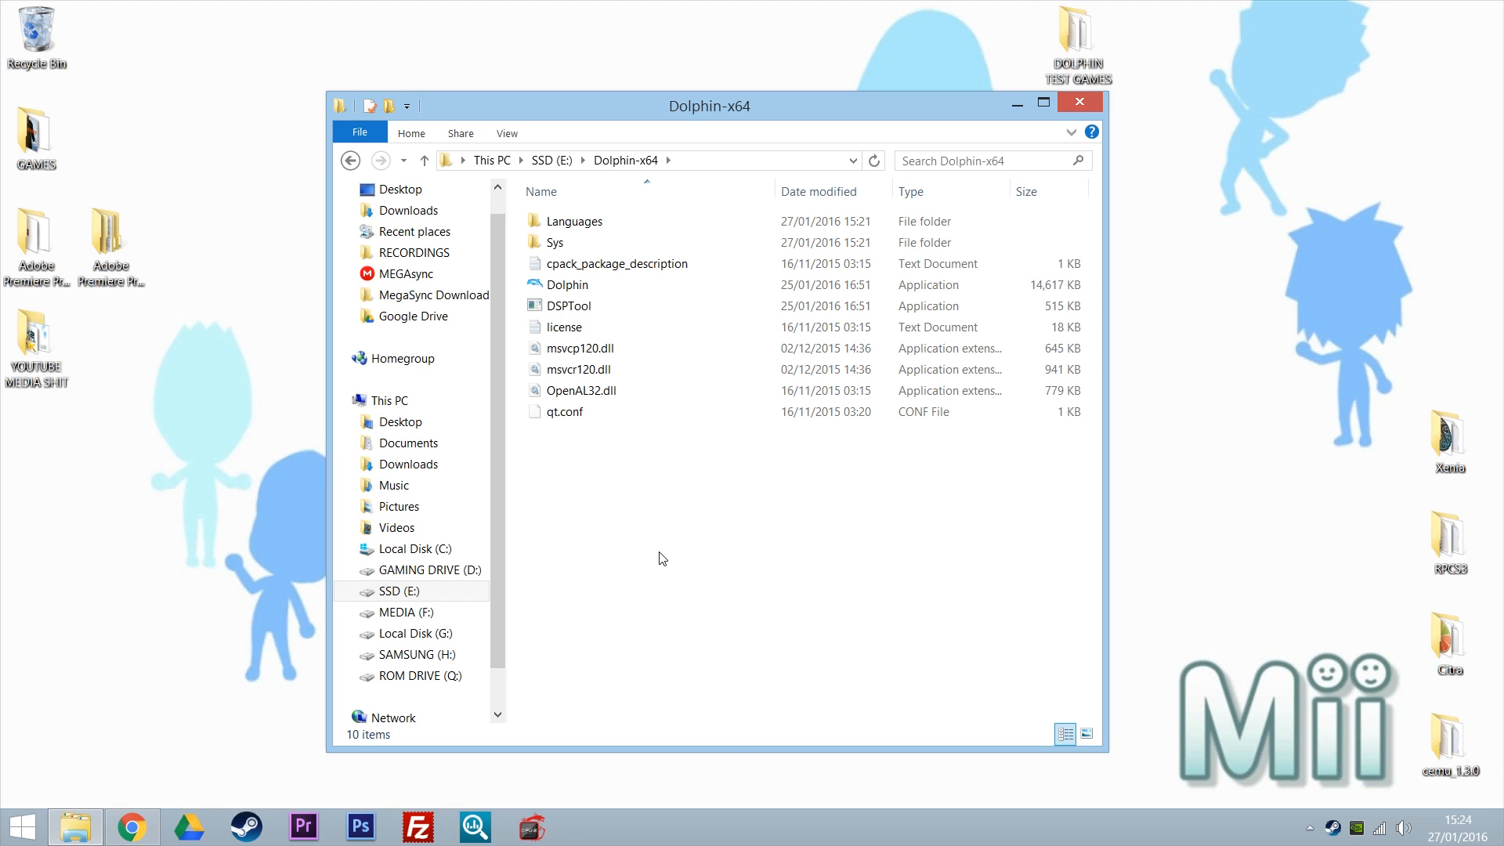
right_click(662, 558)
mouse_move(760, 735)
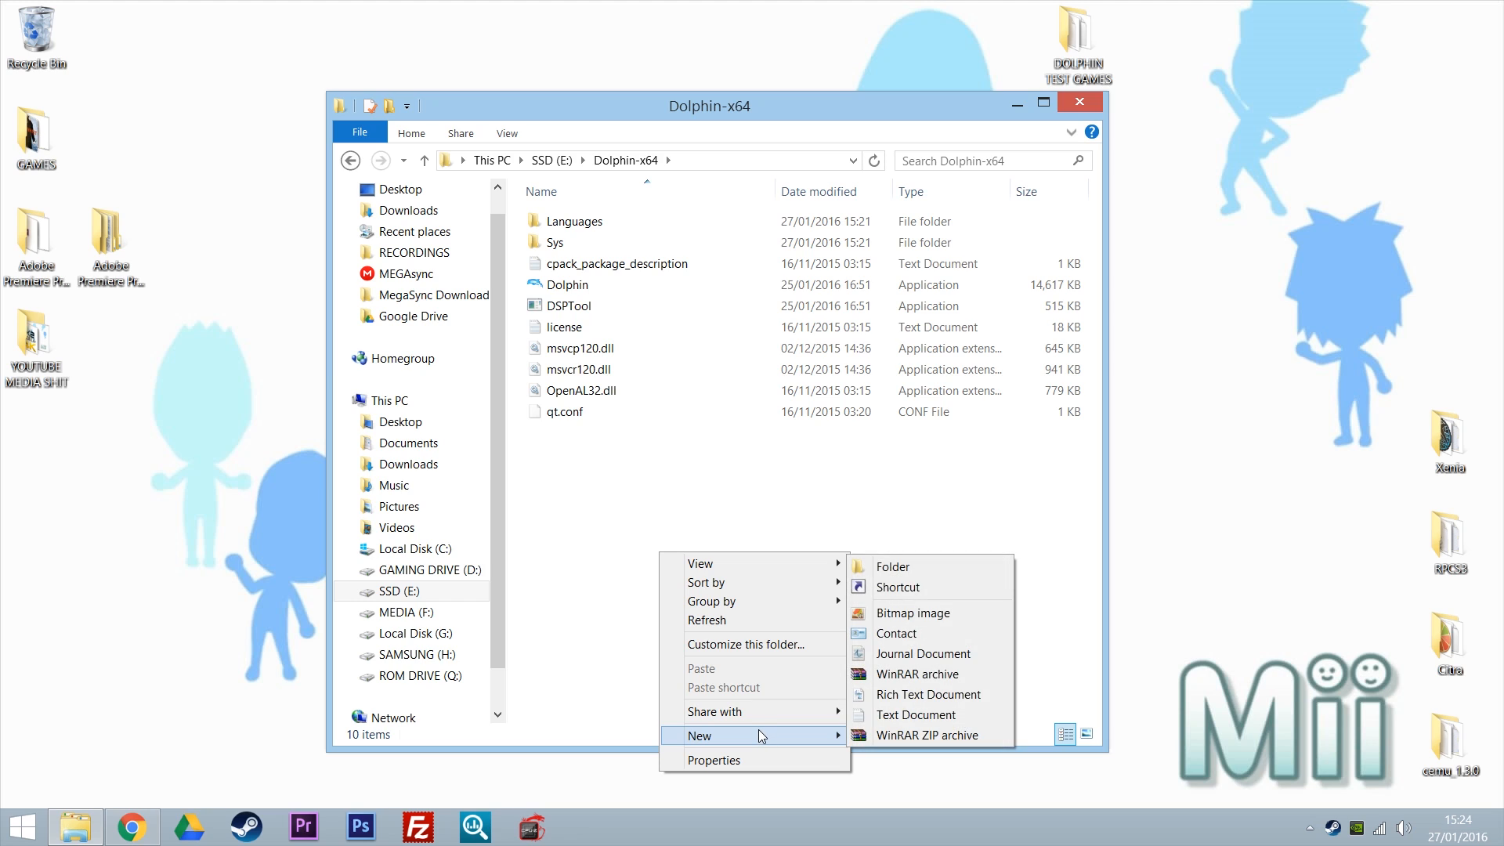
left_click(907, 715)
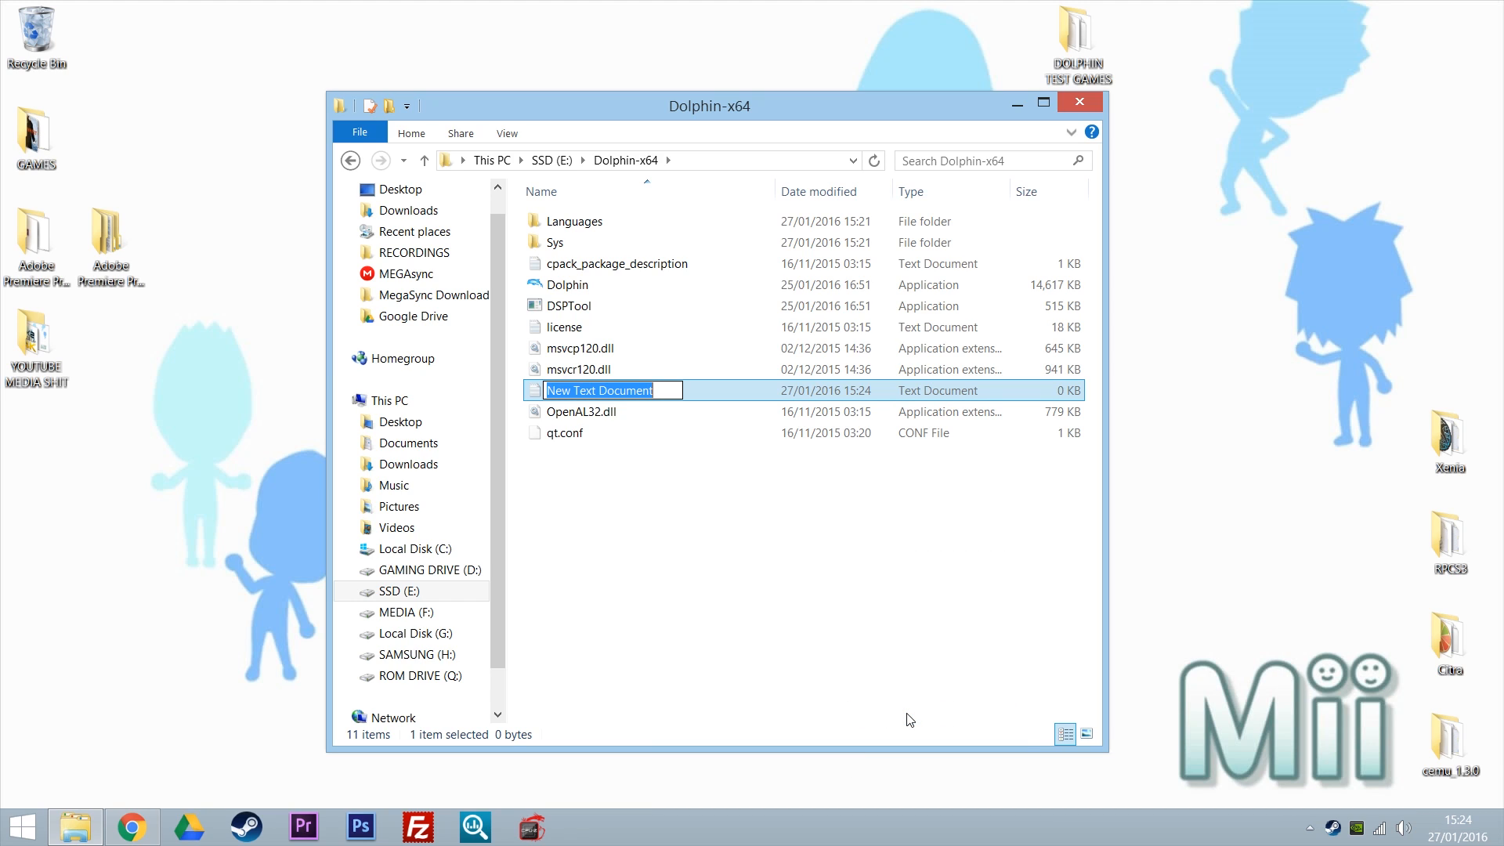
type("Portable")
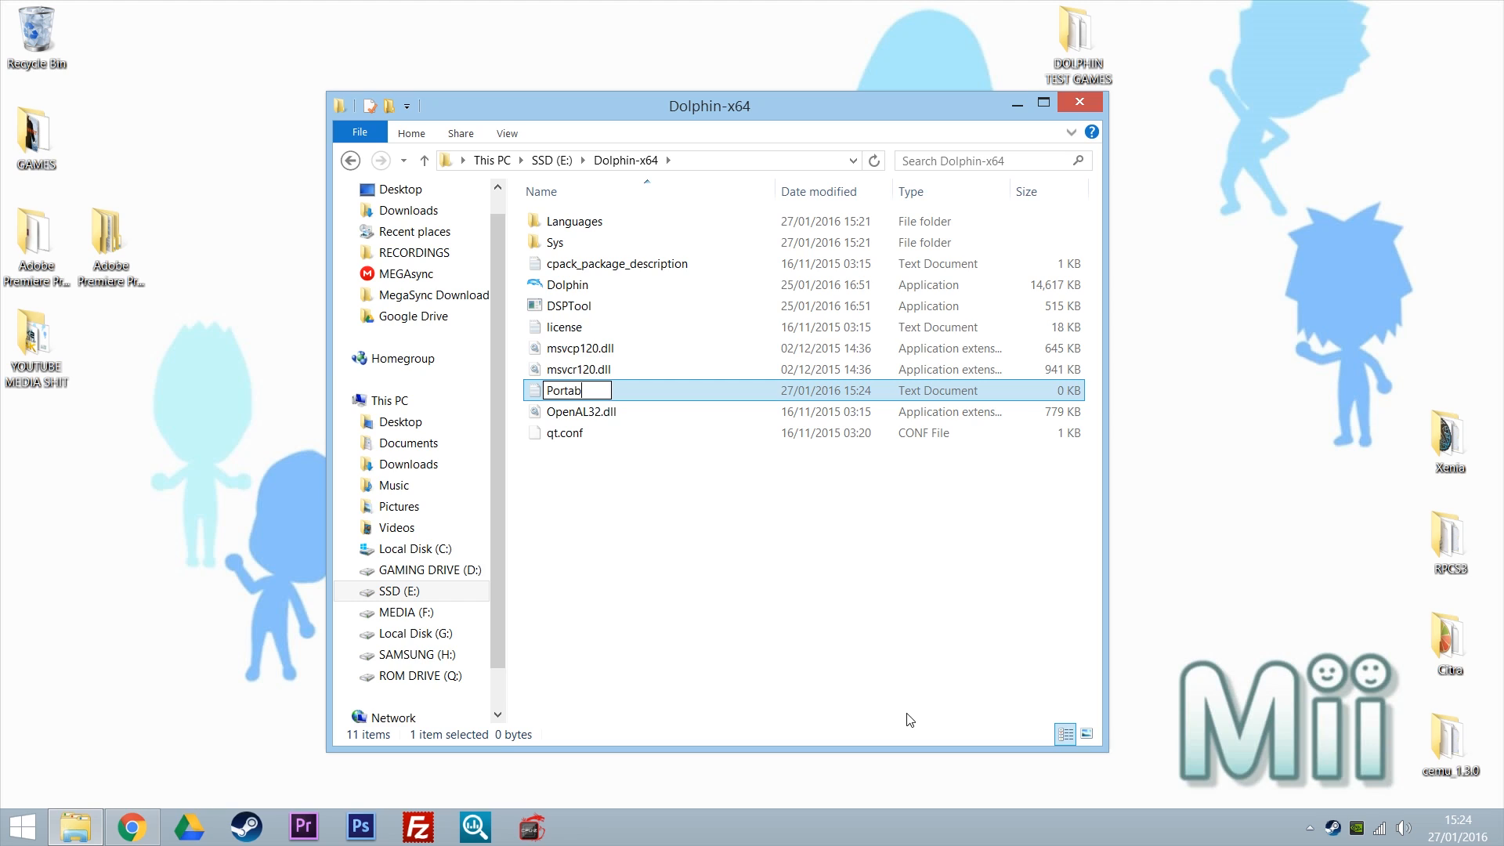
key("Return")
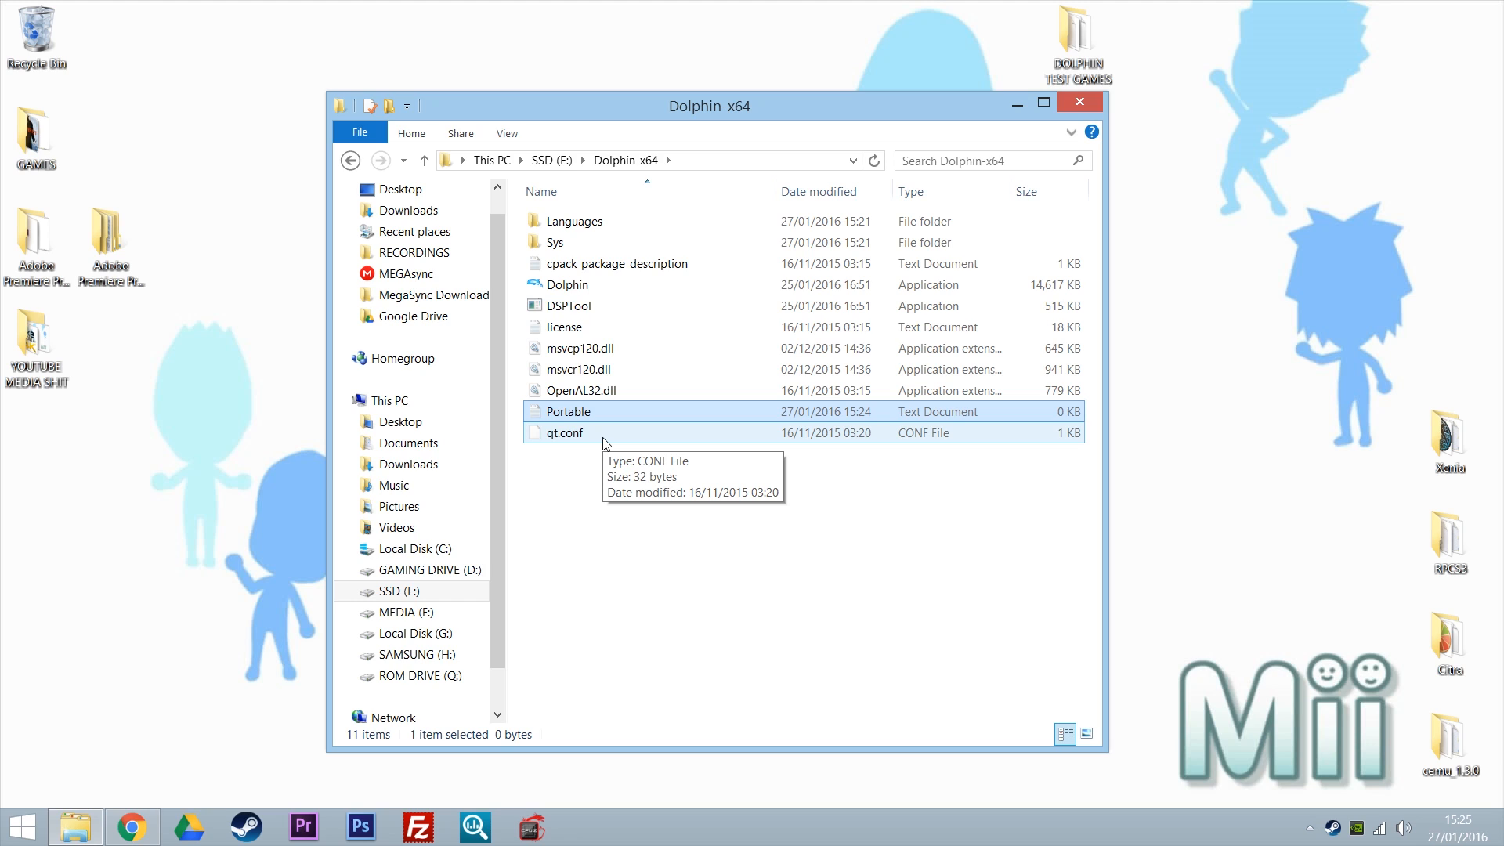
left_click(631, 517)
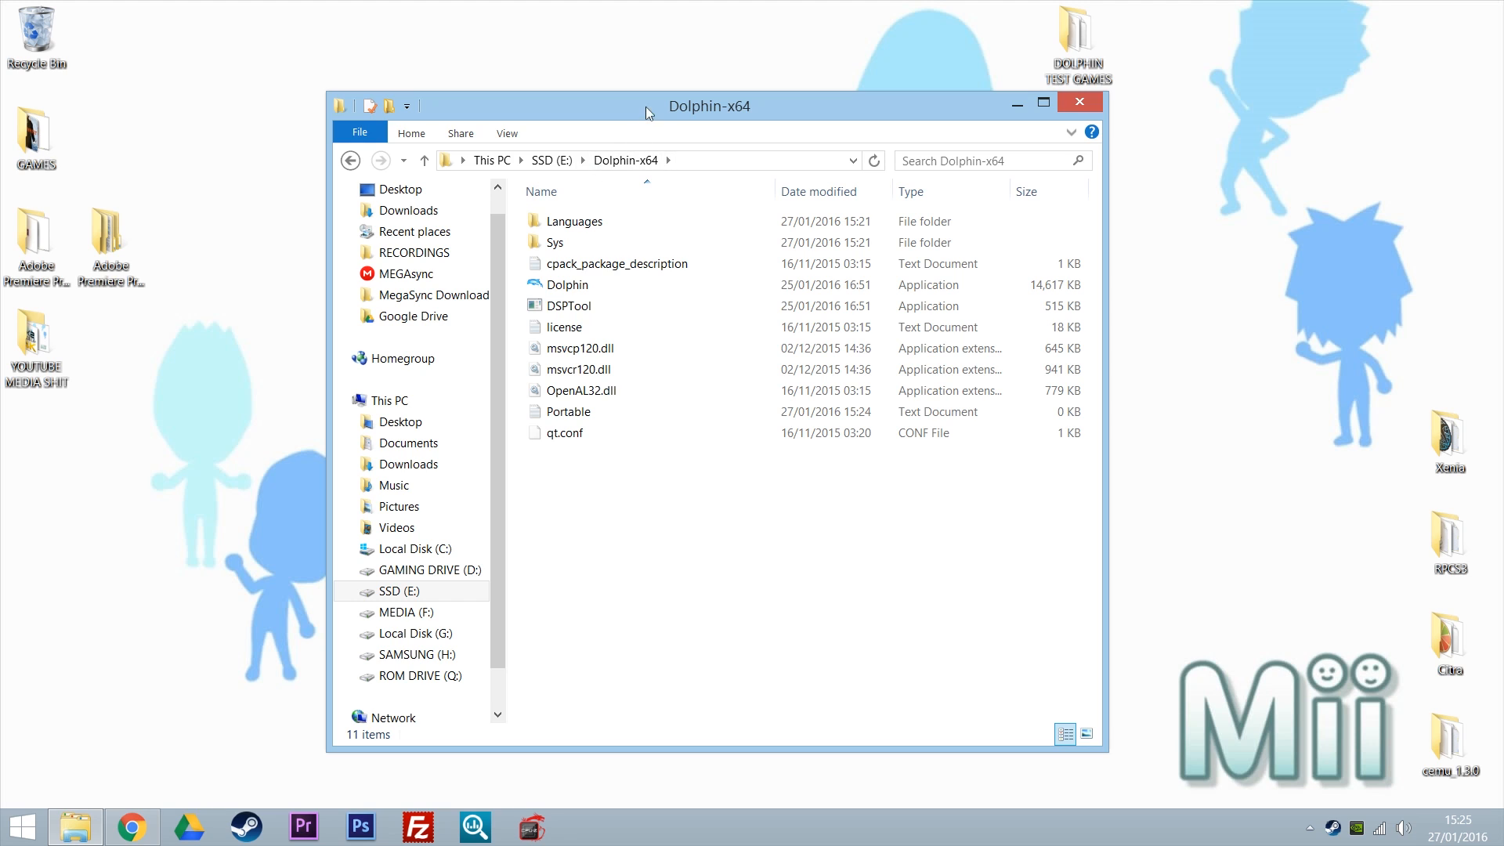
- Set the Dolphin application to run as an administrator and launch it, allowing it to make changes to the computer
left_click_drag(650, 114, 1112, 130)
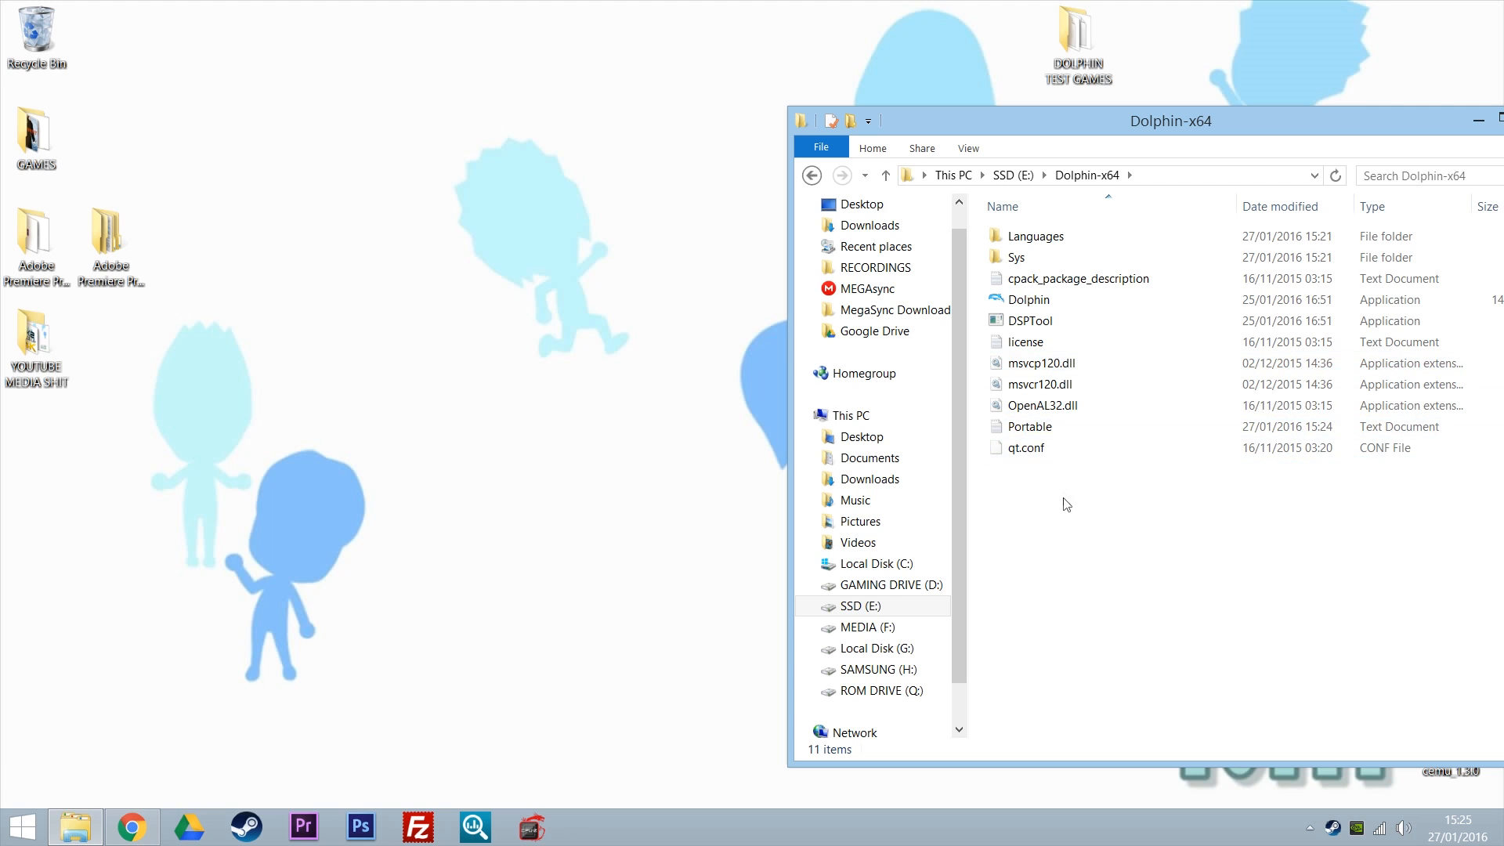
right_click(1046, 309)
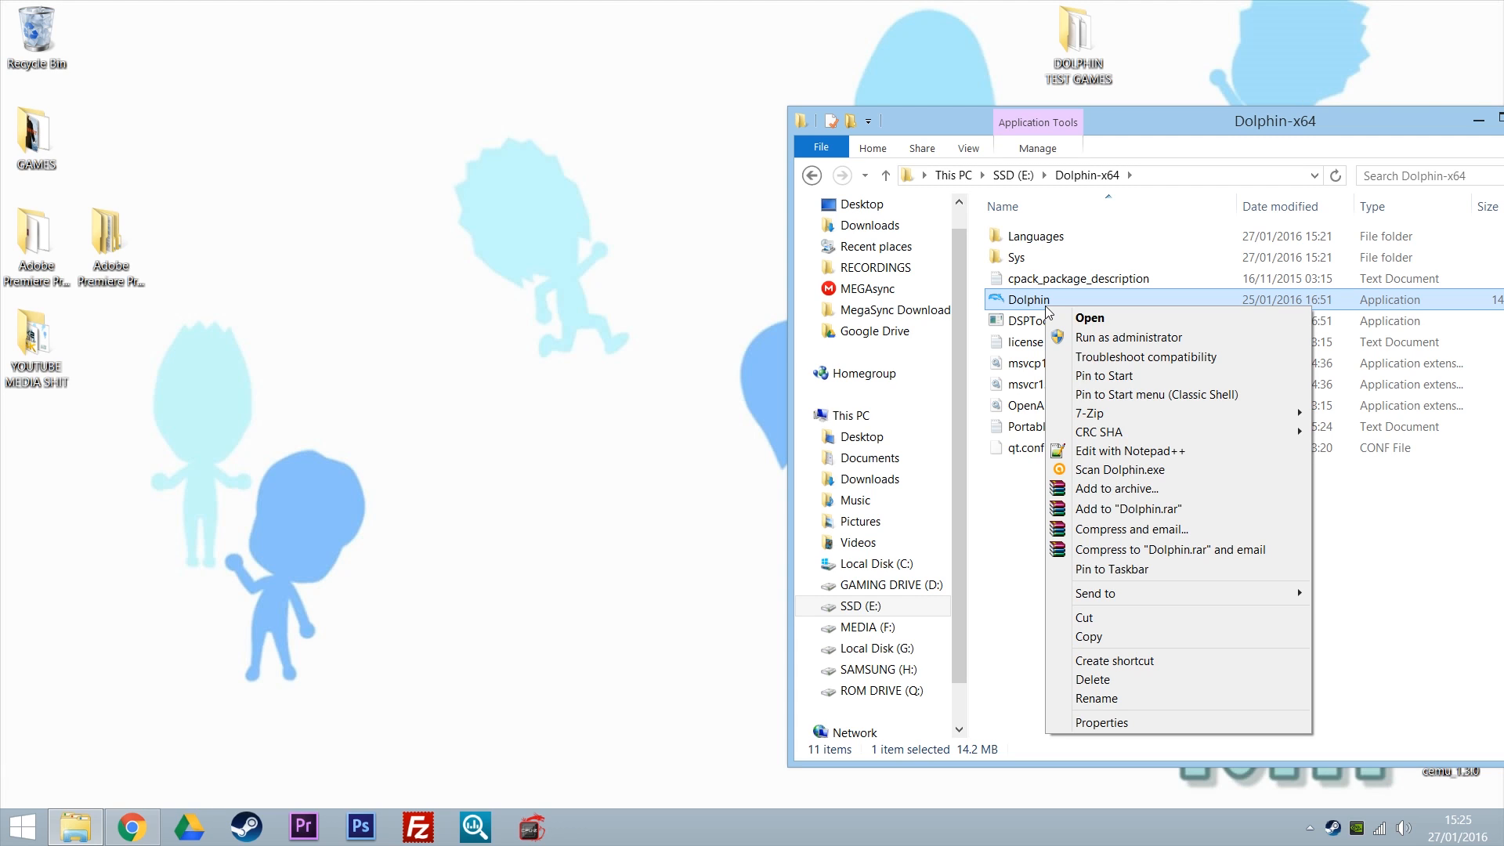
left_click(1139, 725)
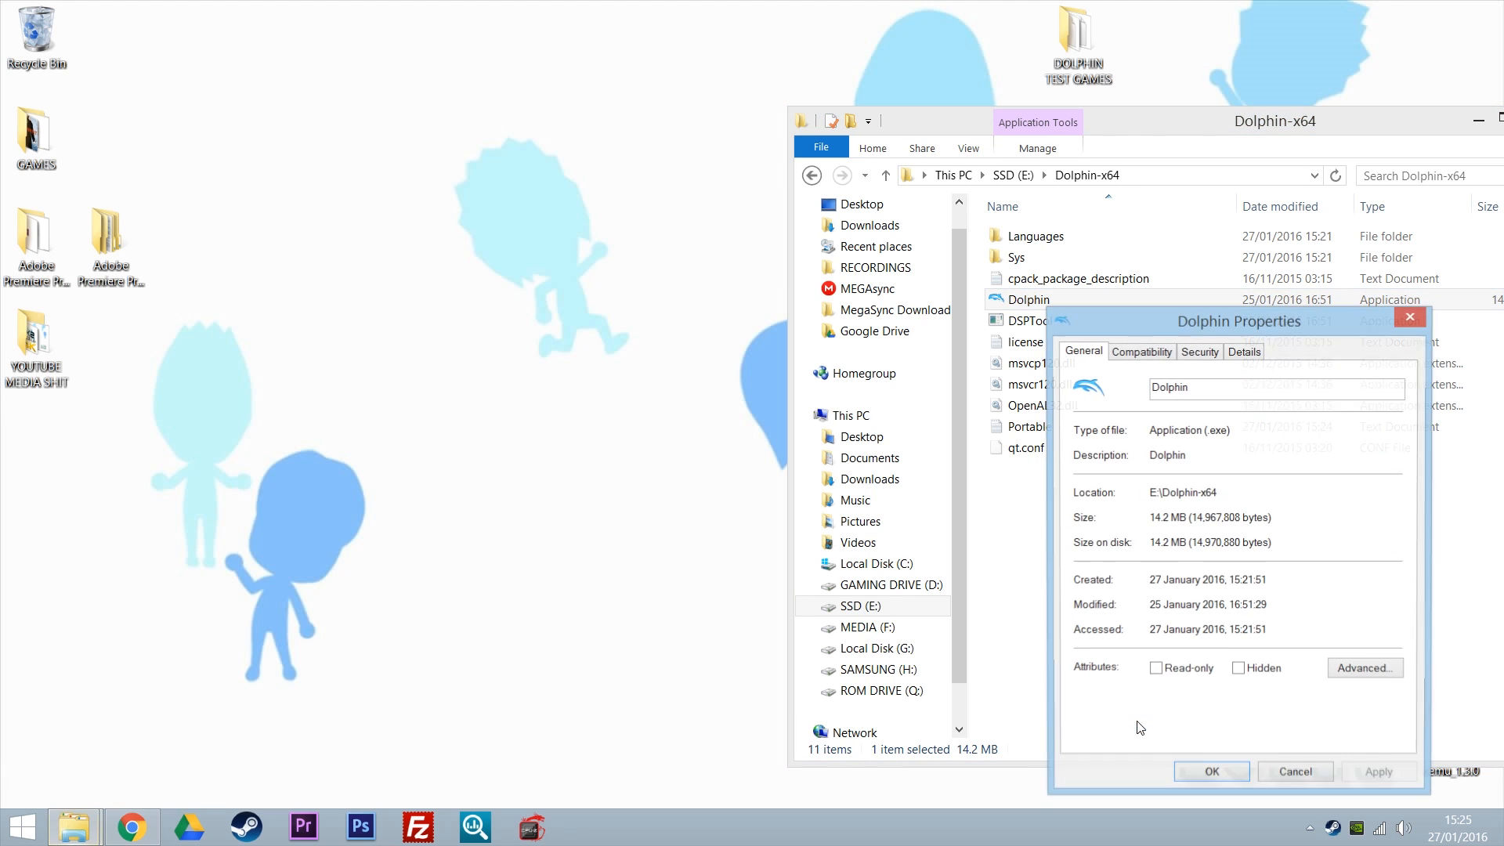
left_click(1148, 352)
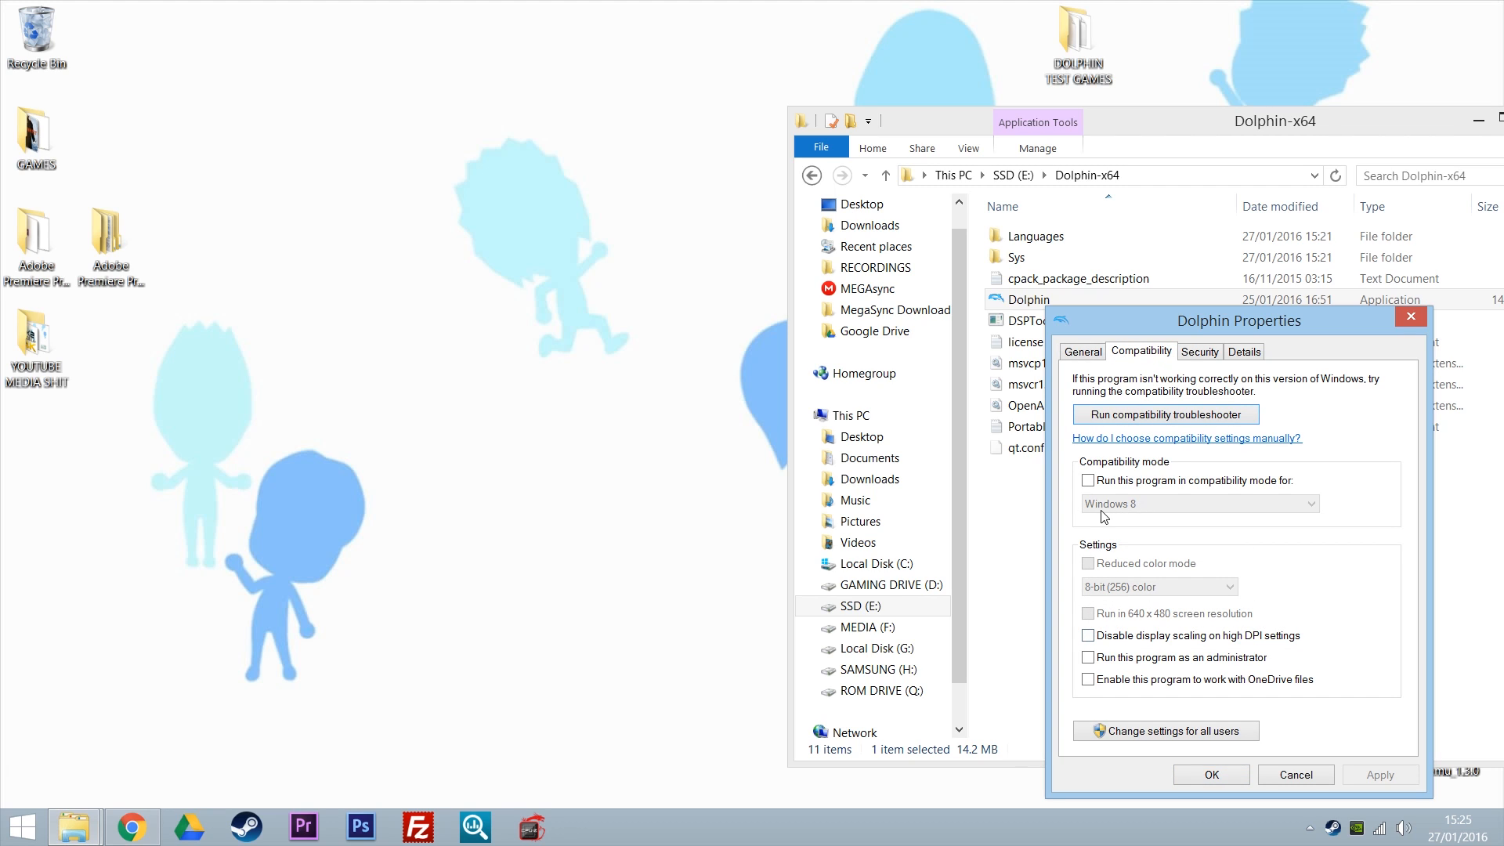
left_click(1088, 658)
left_click(1217, 775)
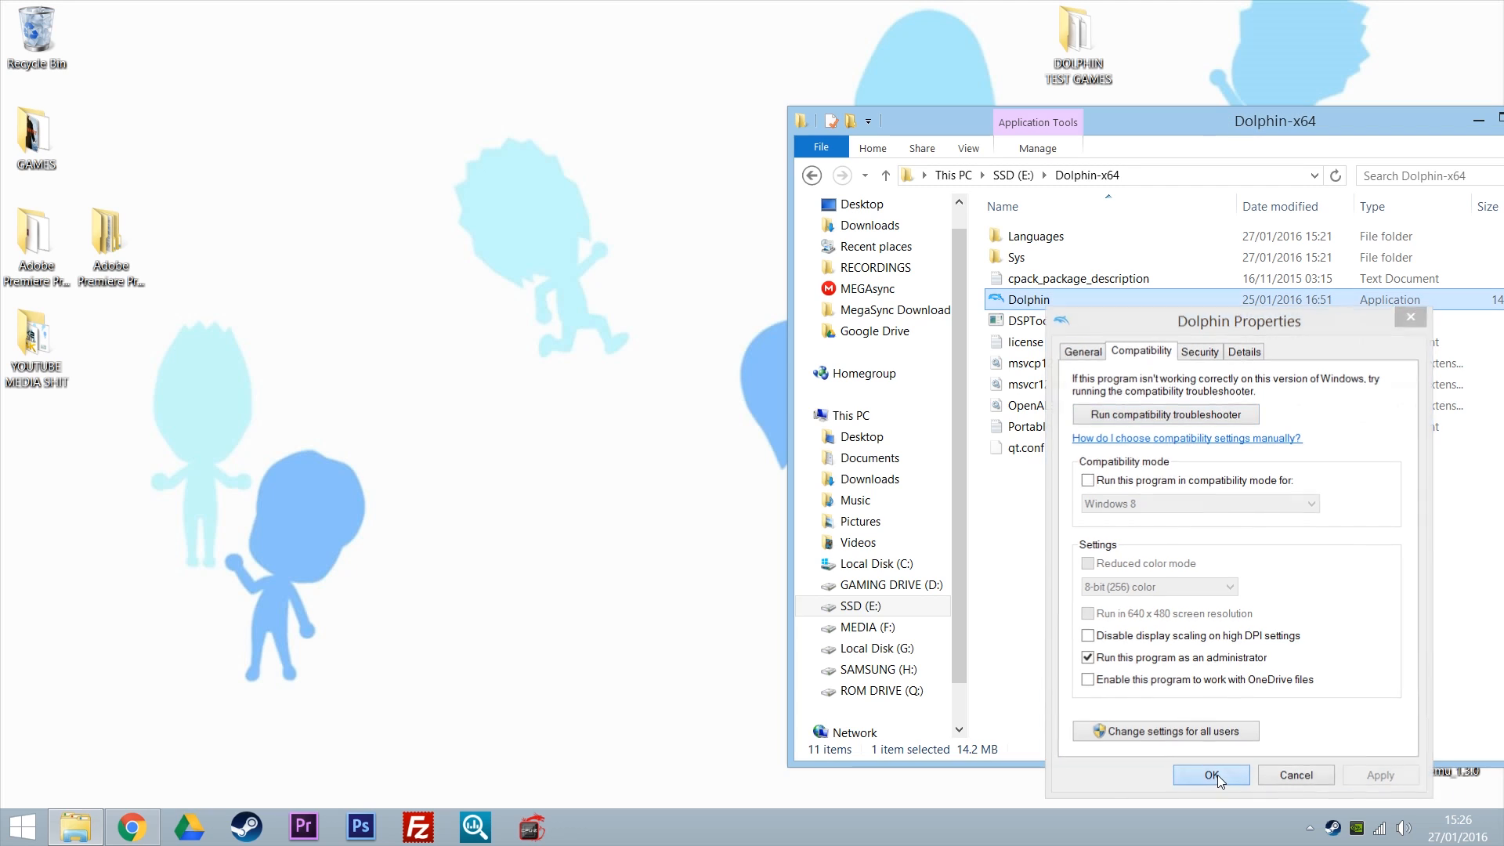
double_click(1035, 299)
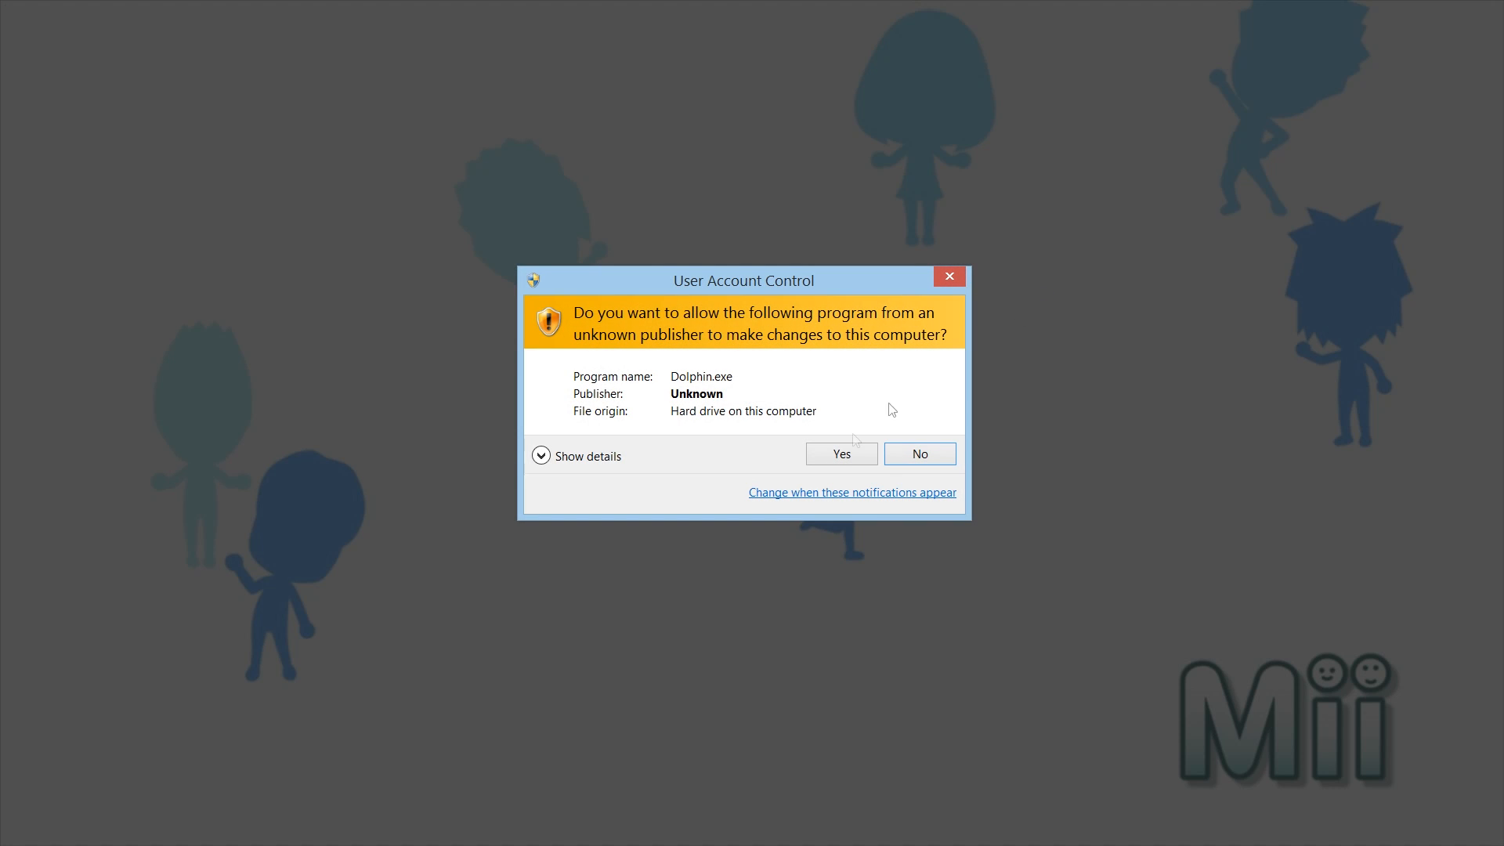
left_click(837, 462)
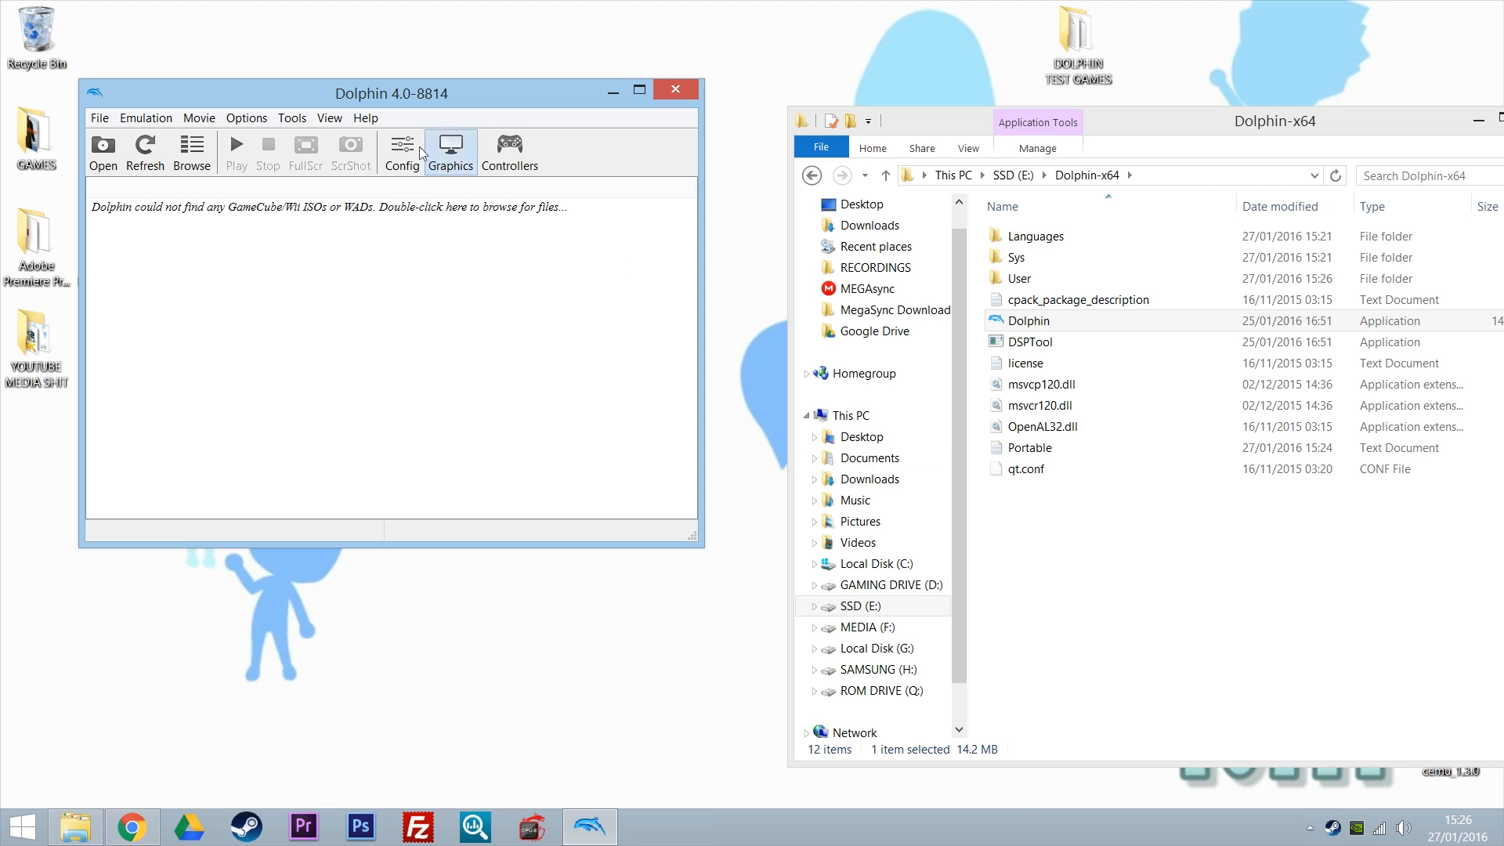
- Open the Dolphin configuration and disable Confirm on Stop in the interface settings
left_click_drag(326, 90, 324, 57)
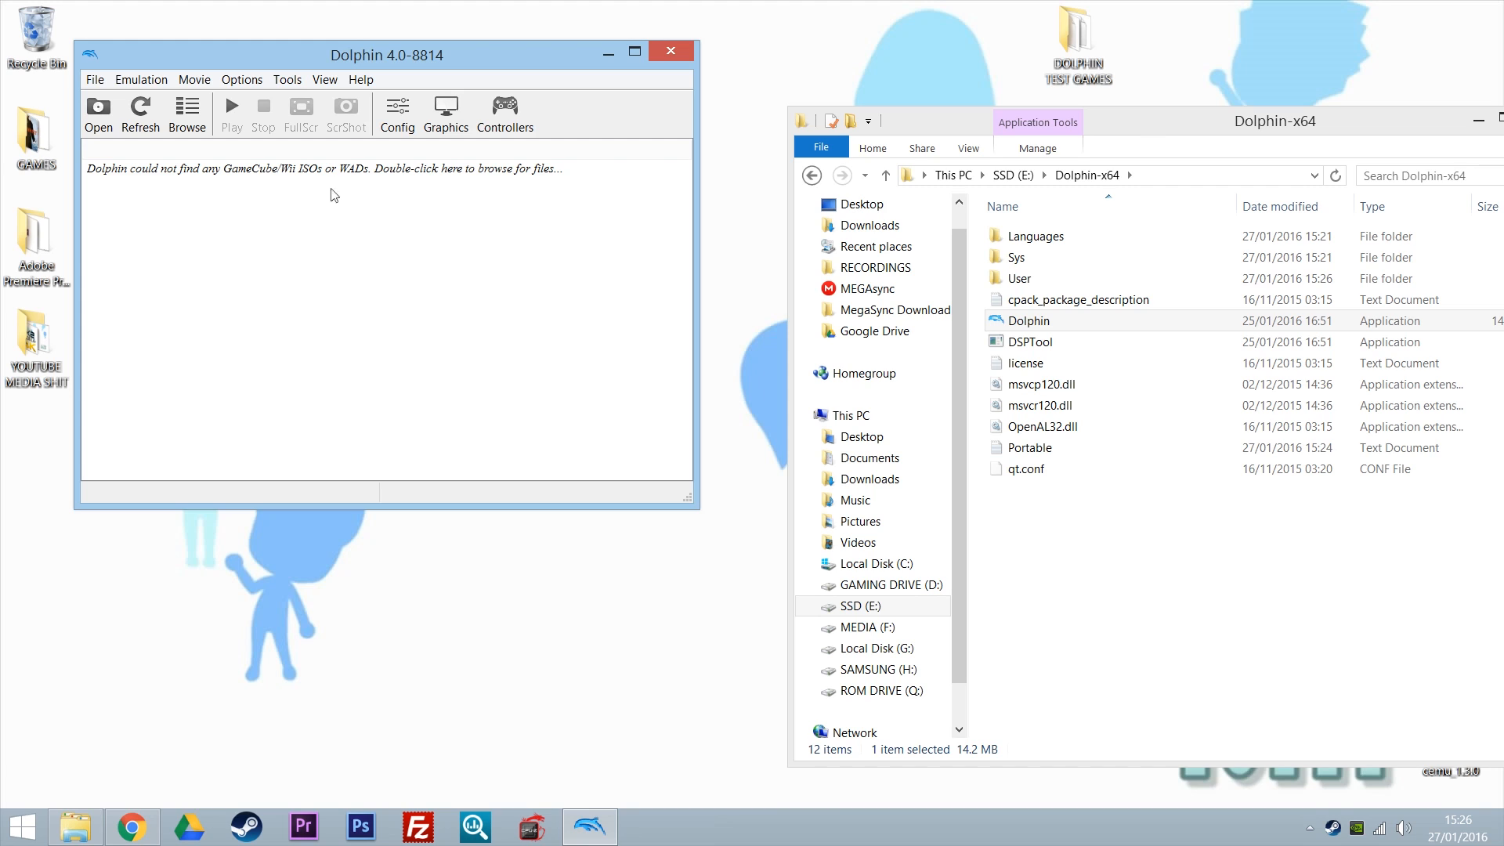
left_click(403, 122)
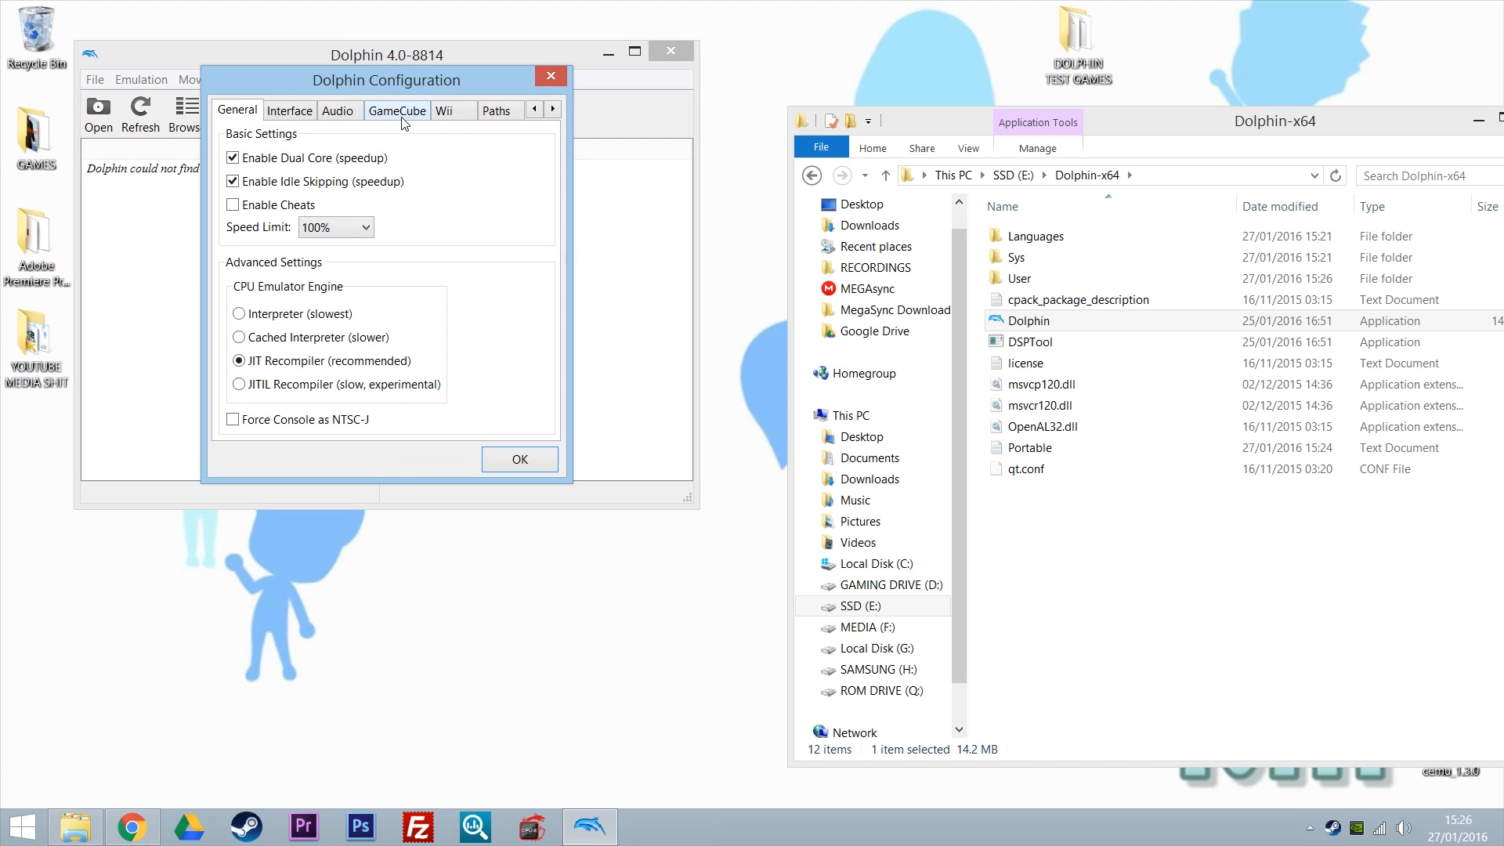
left_click_drag(356, 69, 624, 313)
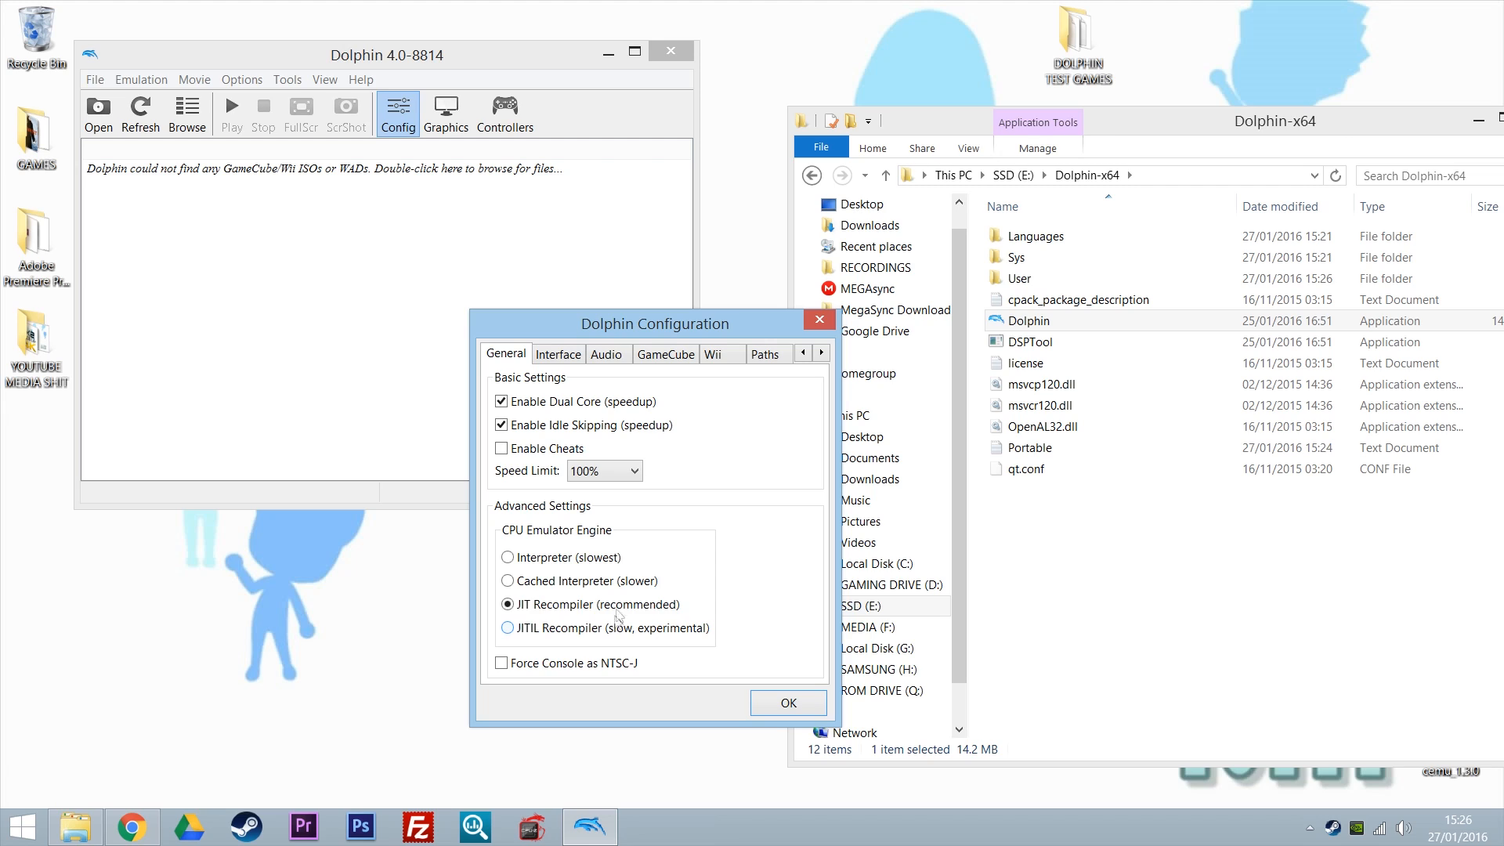
left_click(563, 360)
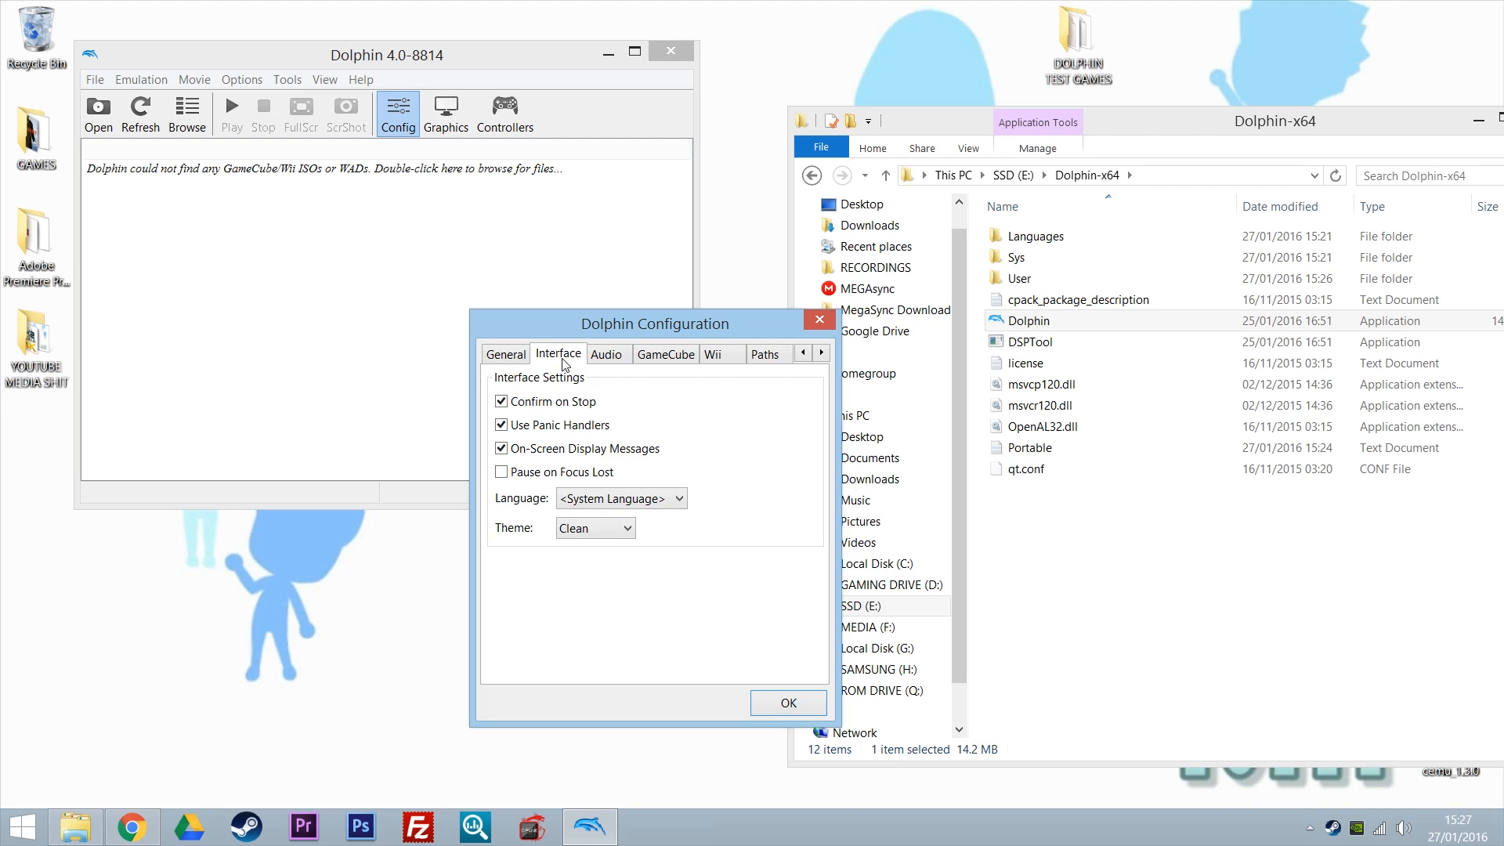
mouse_move(582, 461)
left_click(501, 402)
left_click(563, 404)
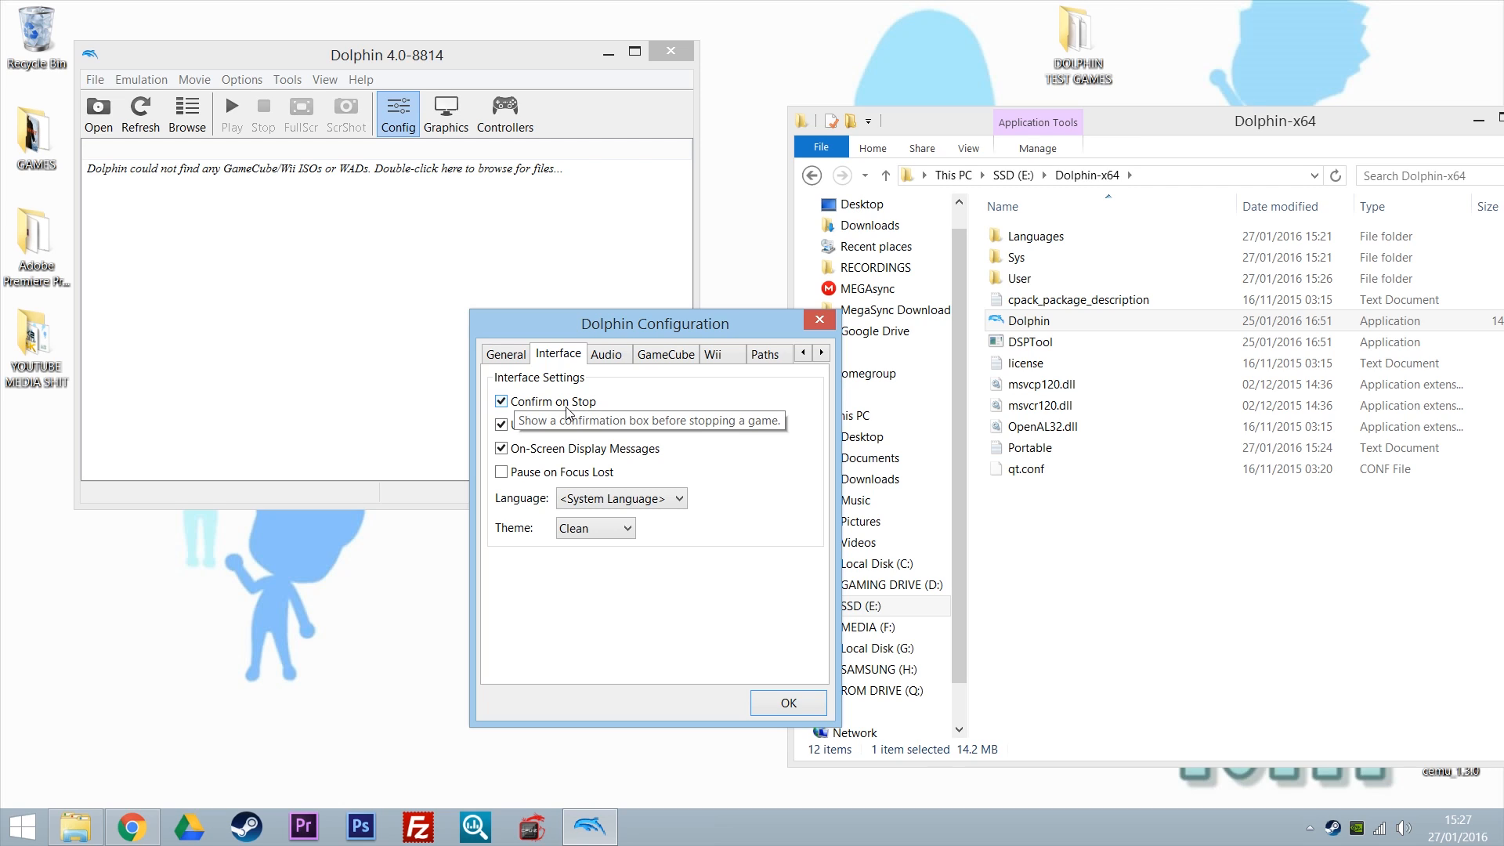
left_click(502, 401)
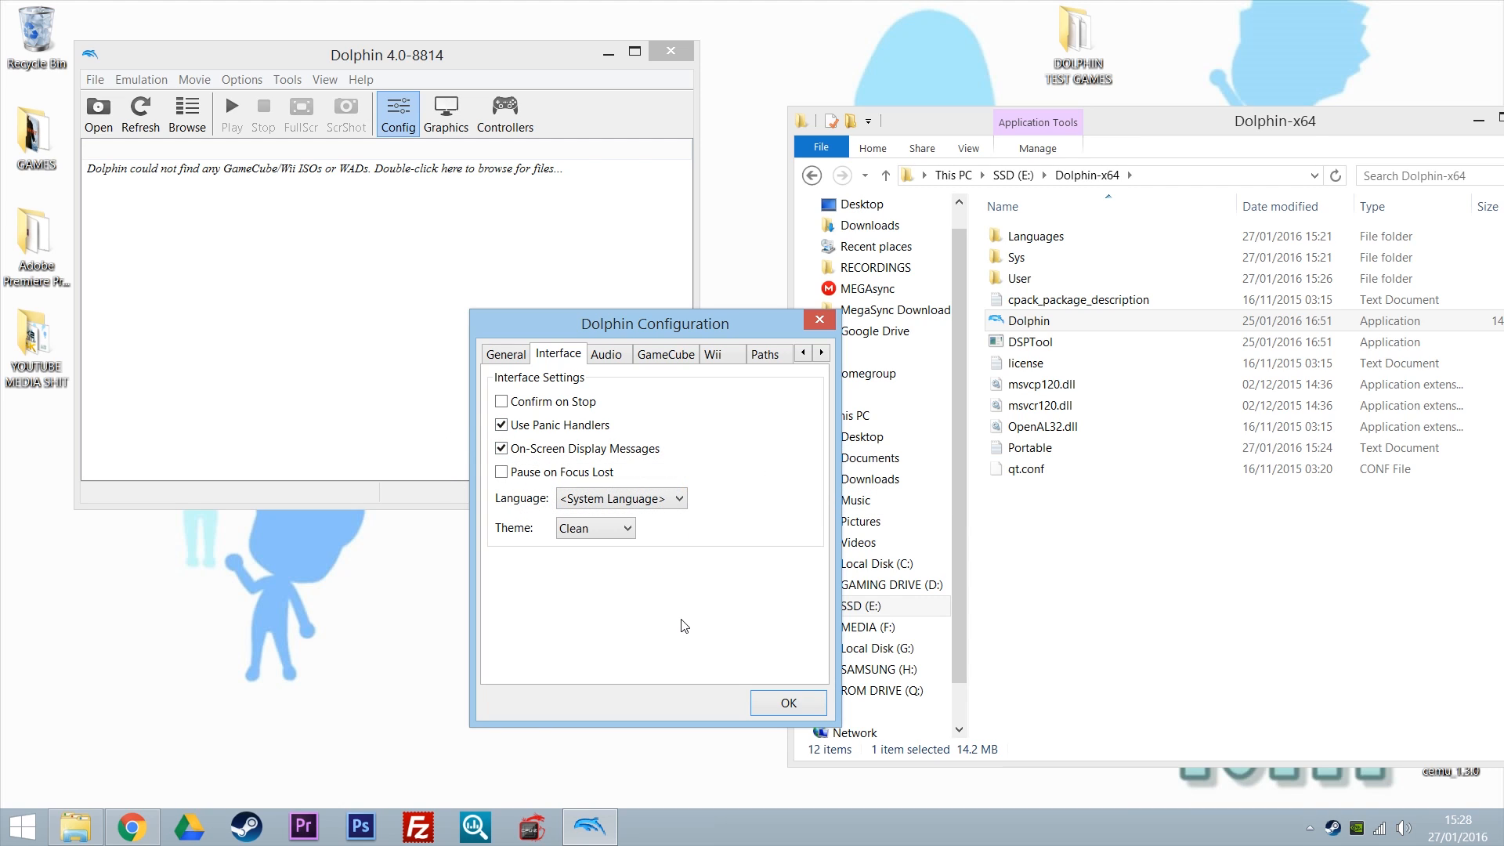
- Review the audio backend options and the GameCube and Wii settings in the Dolphin configuration
left_click(614, 354)
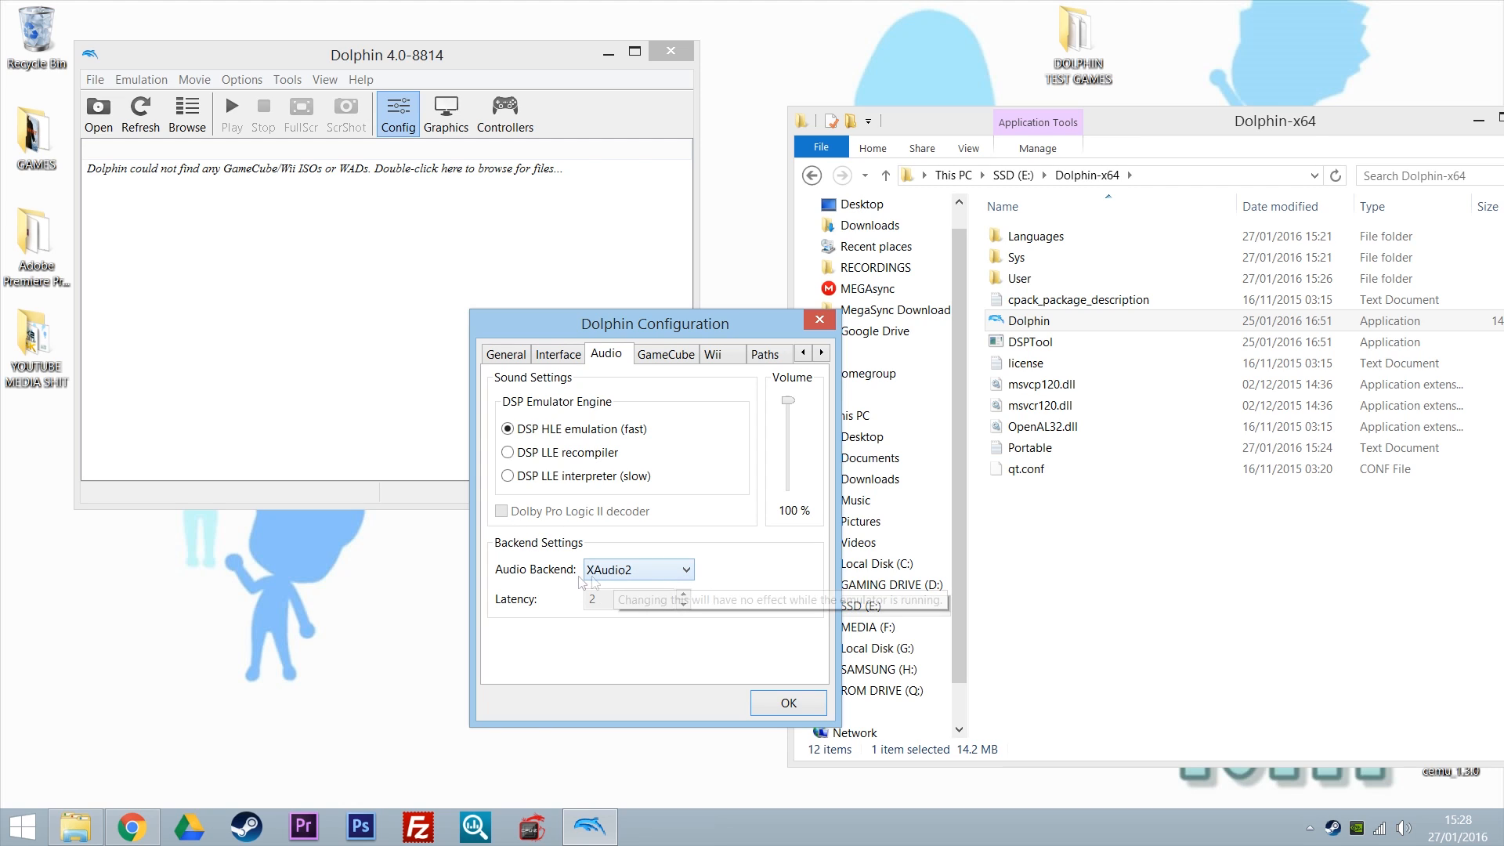
left_click(633, 570)
left_click(632, 571)
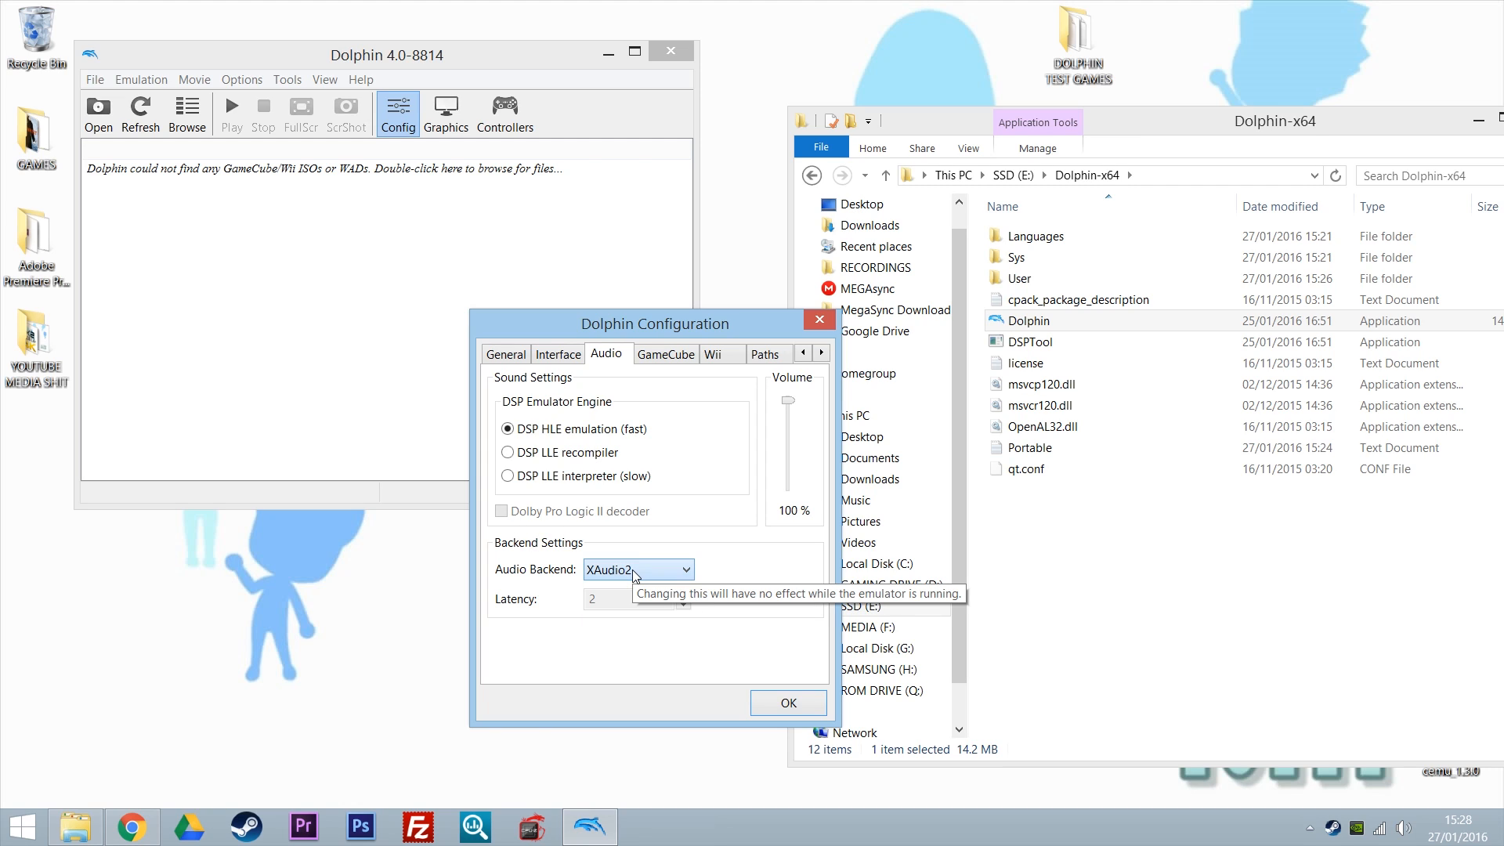
left_click(652, 357)
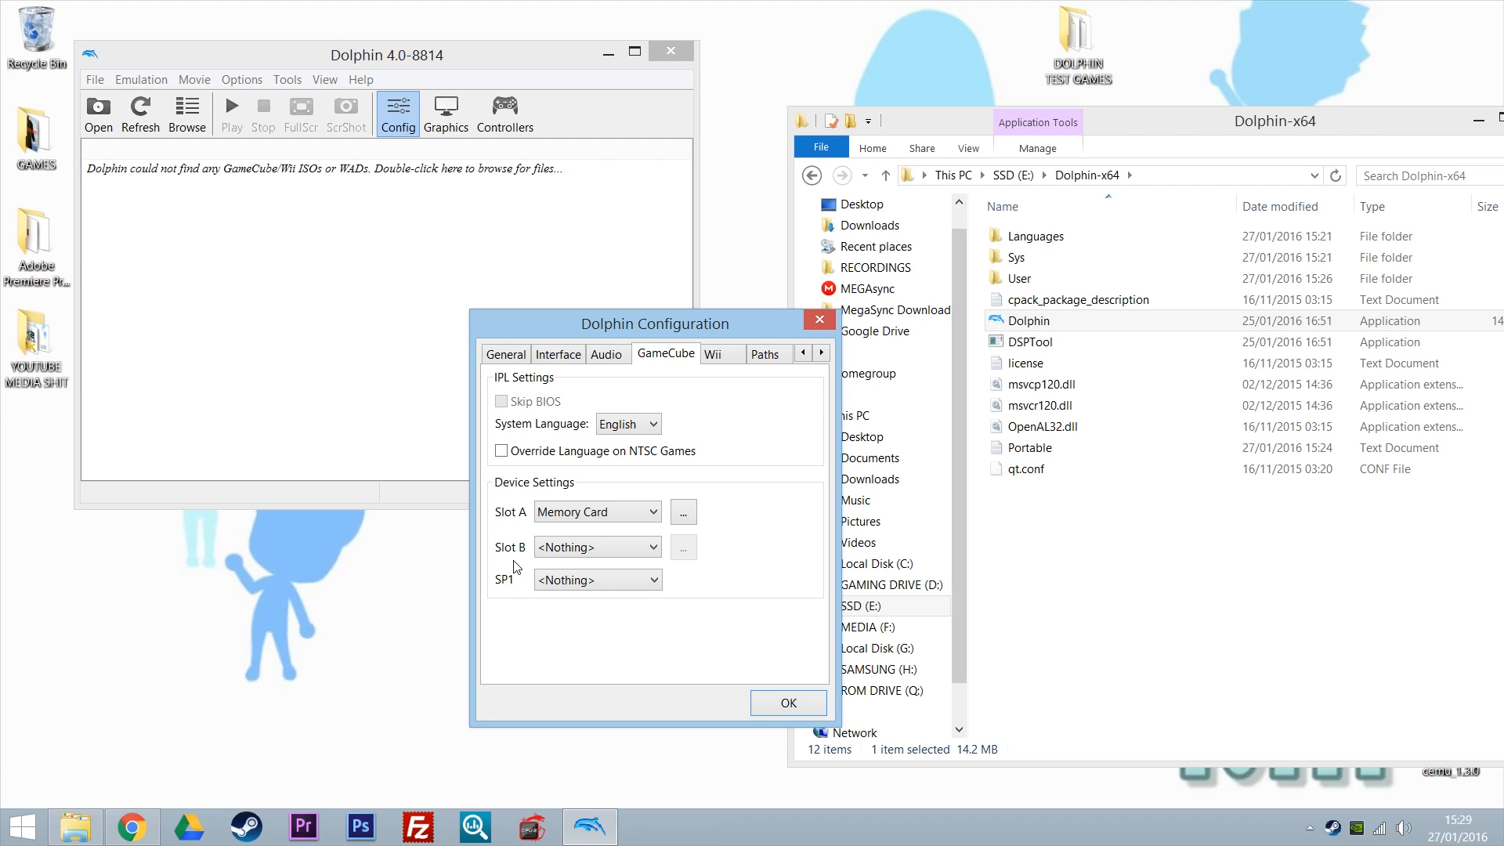
left_click(727, 354)
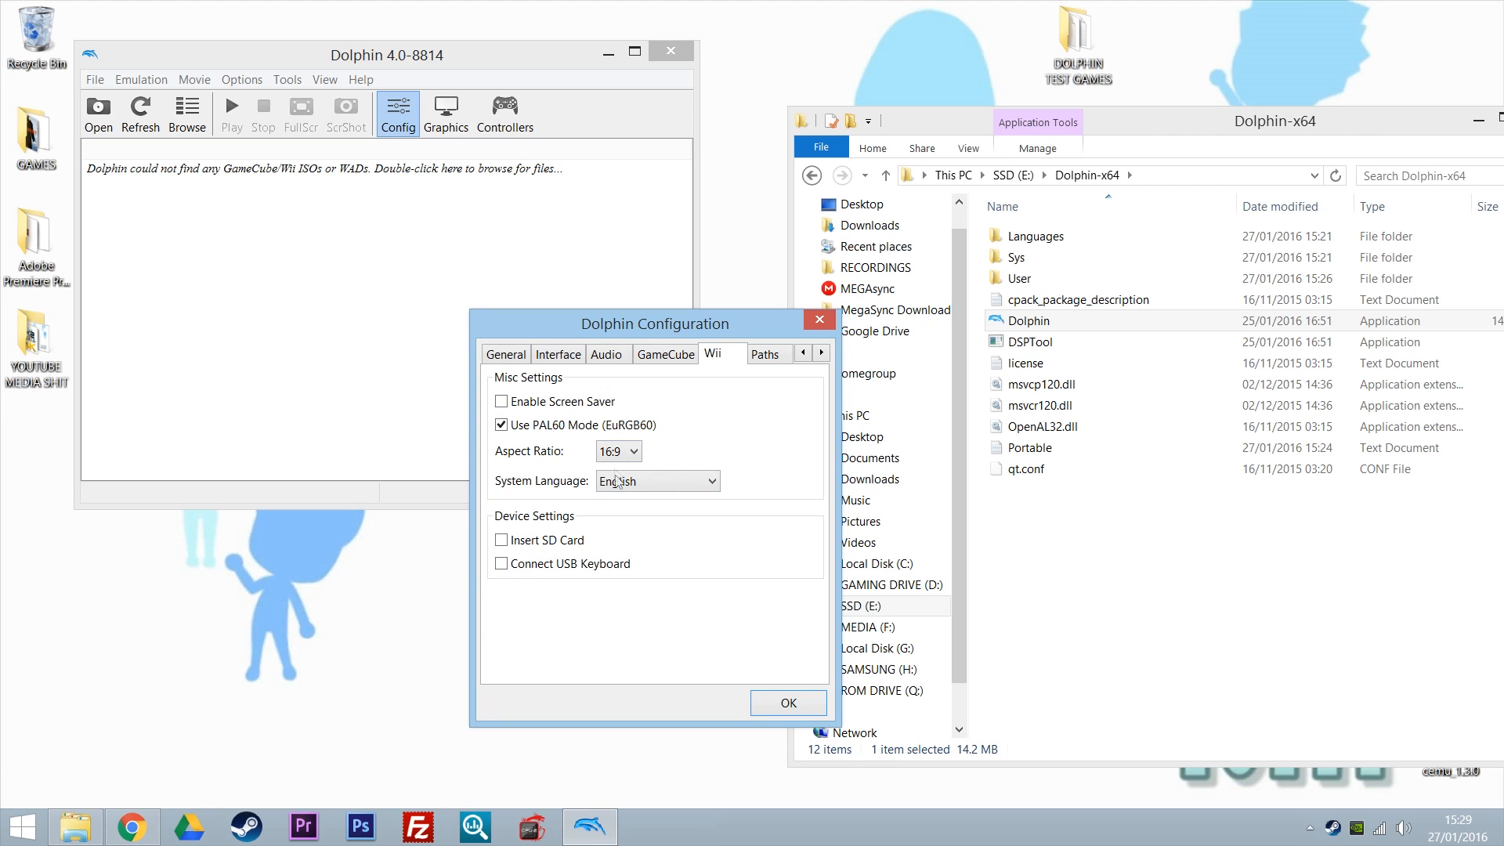
left_click(648, 363)
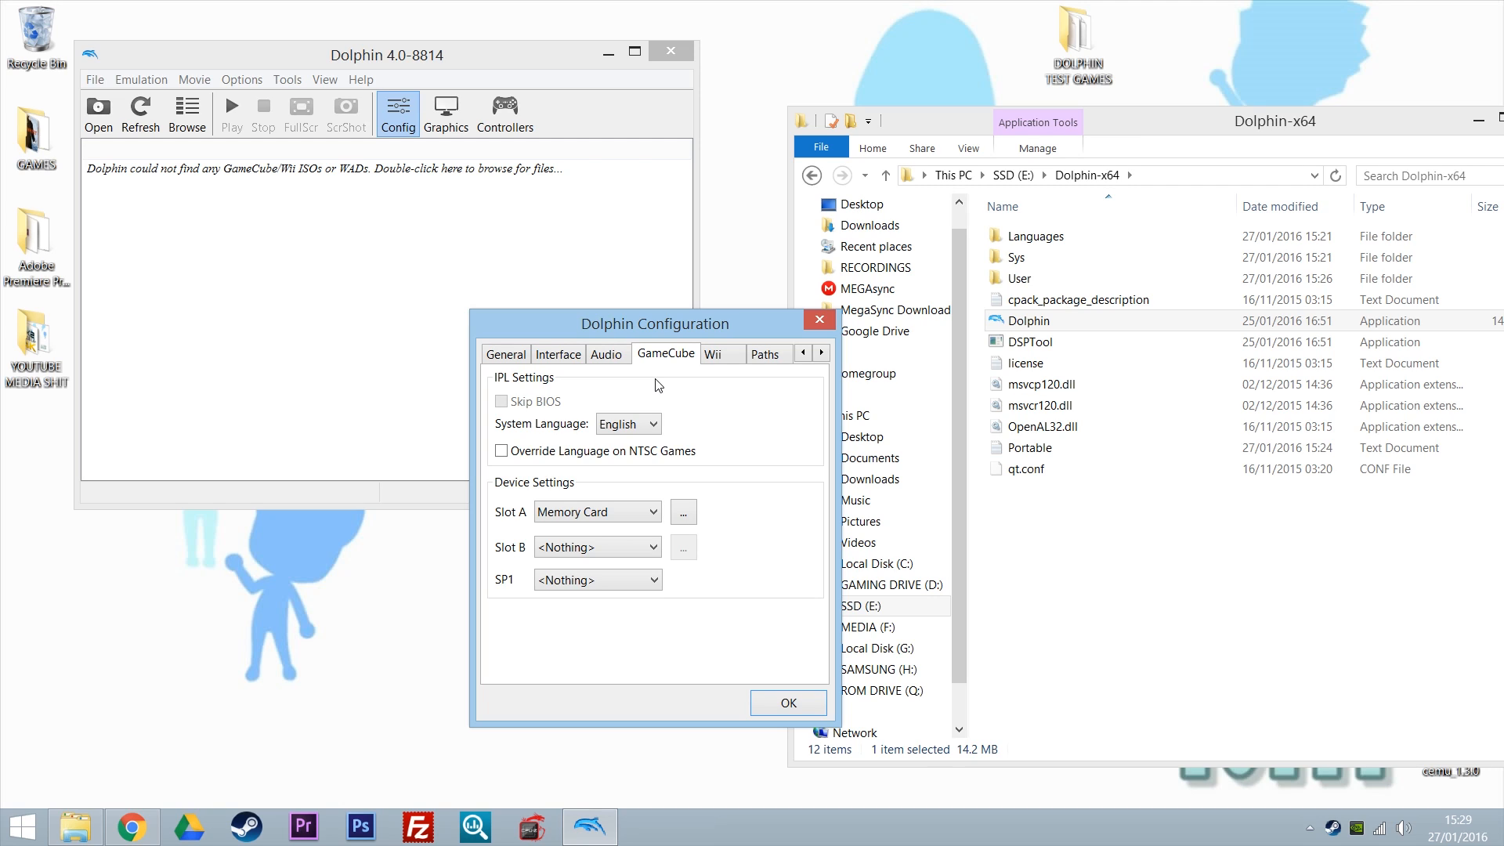
left_click(724, 355)
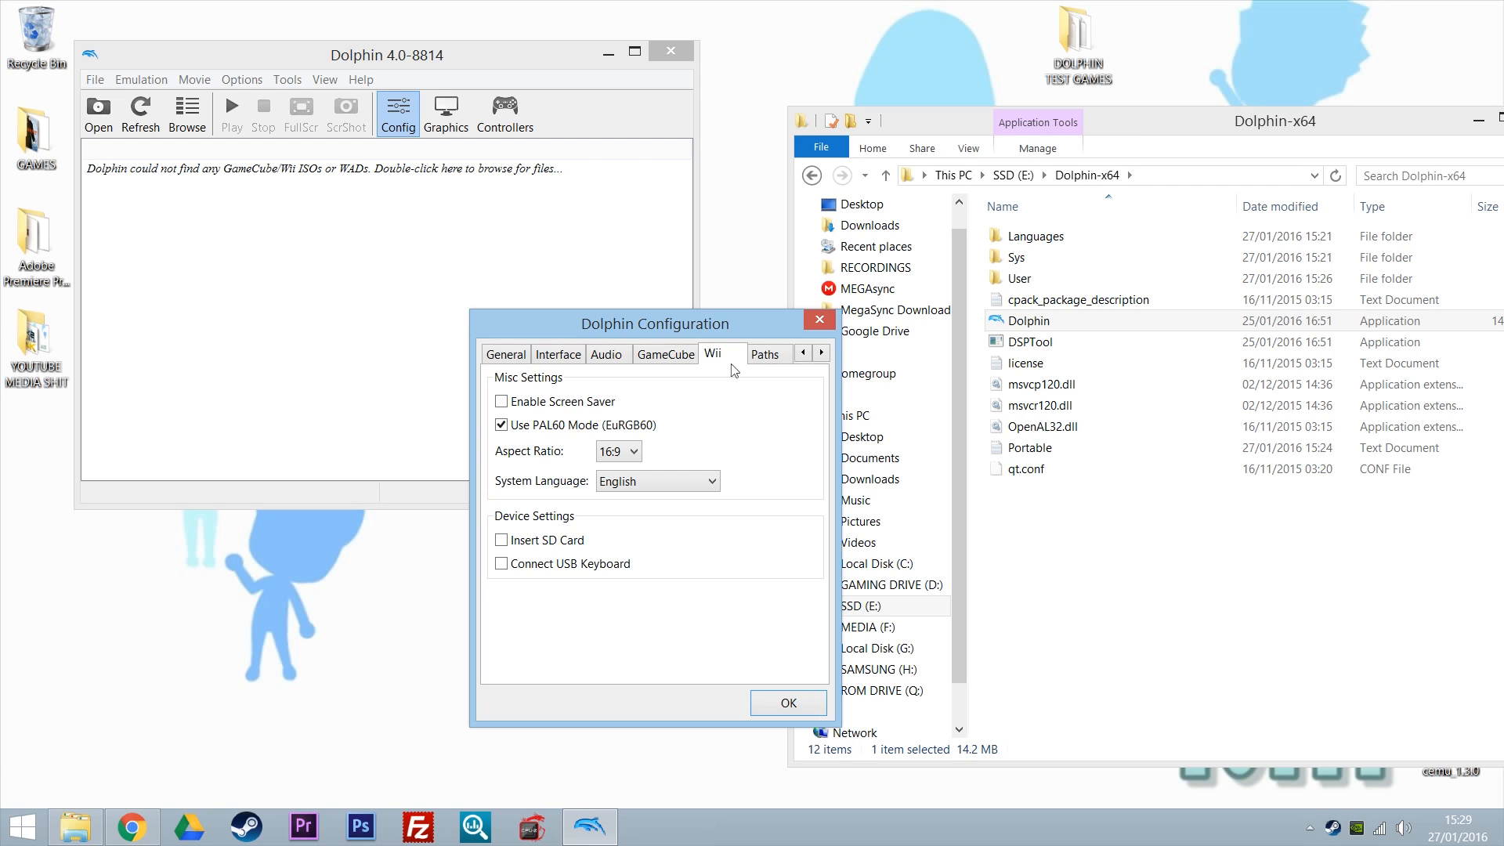
- Add the DOLPHIN TEST GAMES folder on the desktop as an ISO directory
left_click(764, 359)
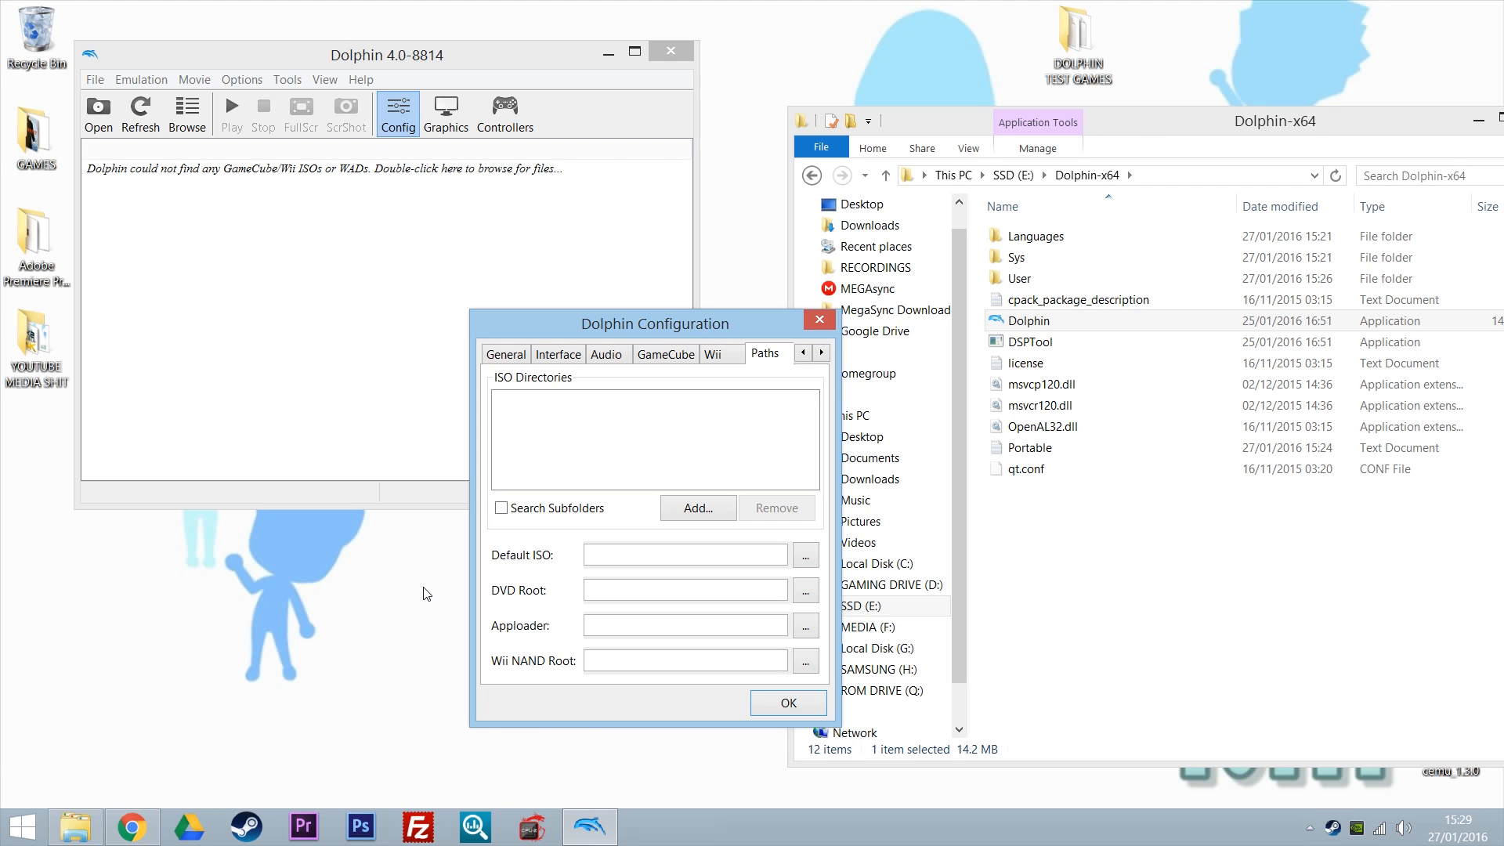
left_click(698, 507)
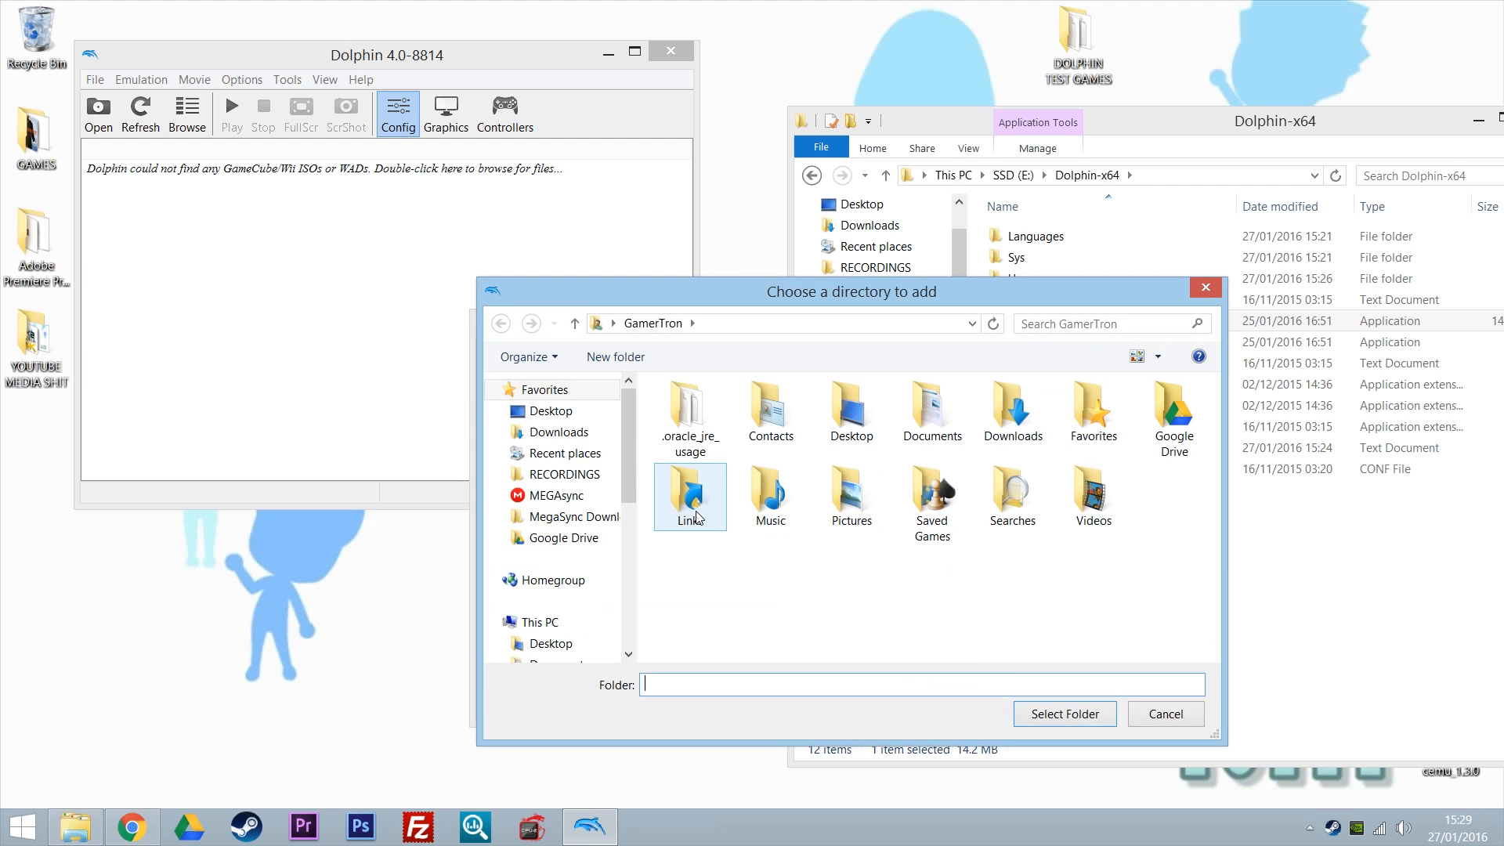
left_click(542, 416)
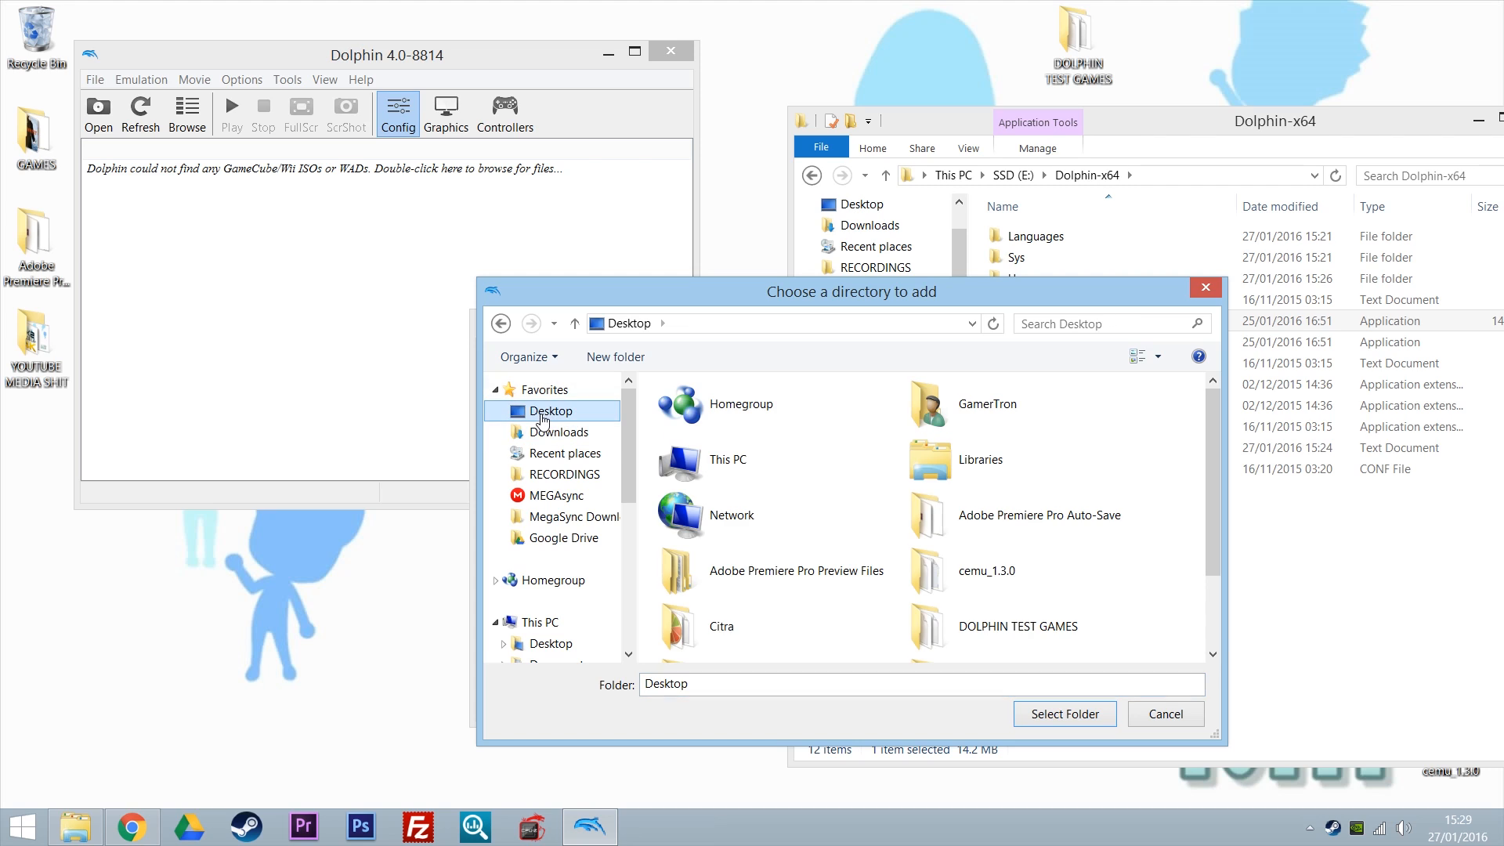
left_click_drag(1212, 495, 1205, 595)
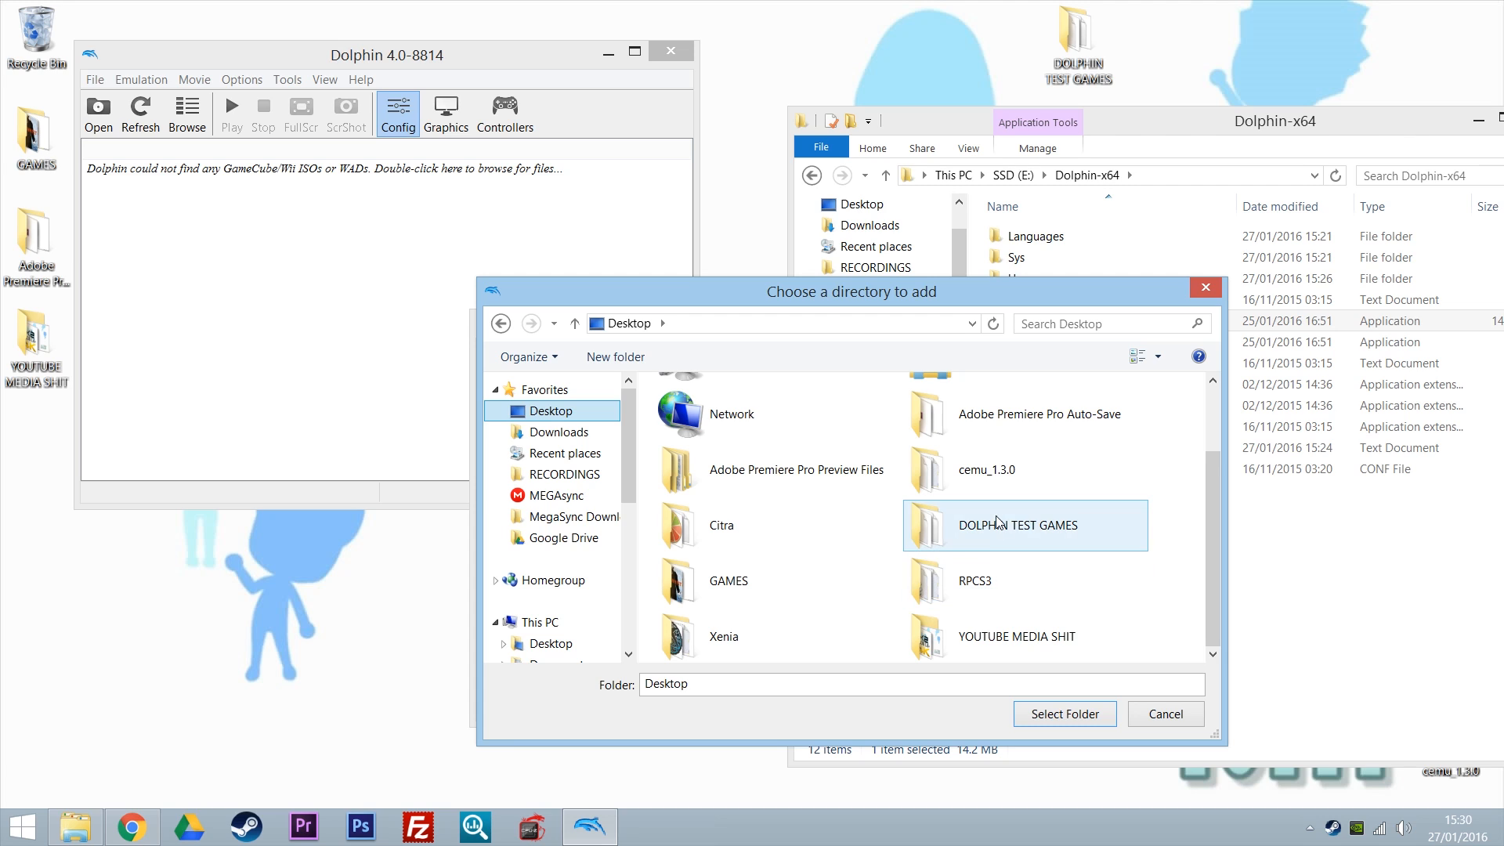
double_click(1041, 540)
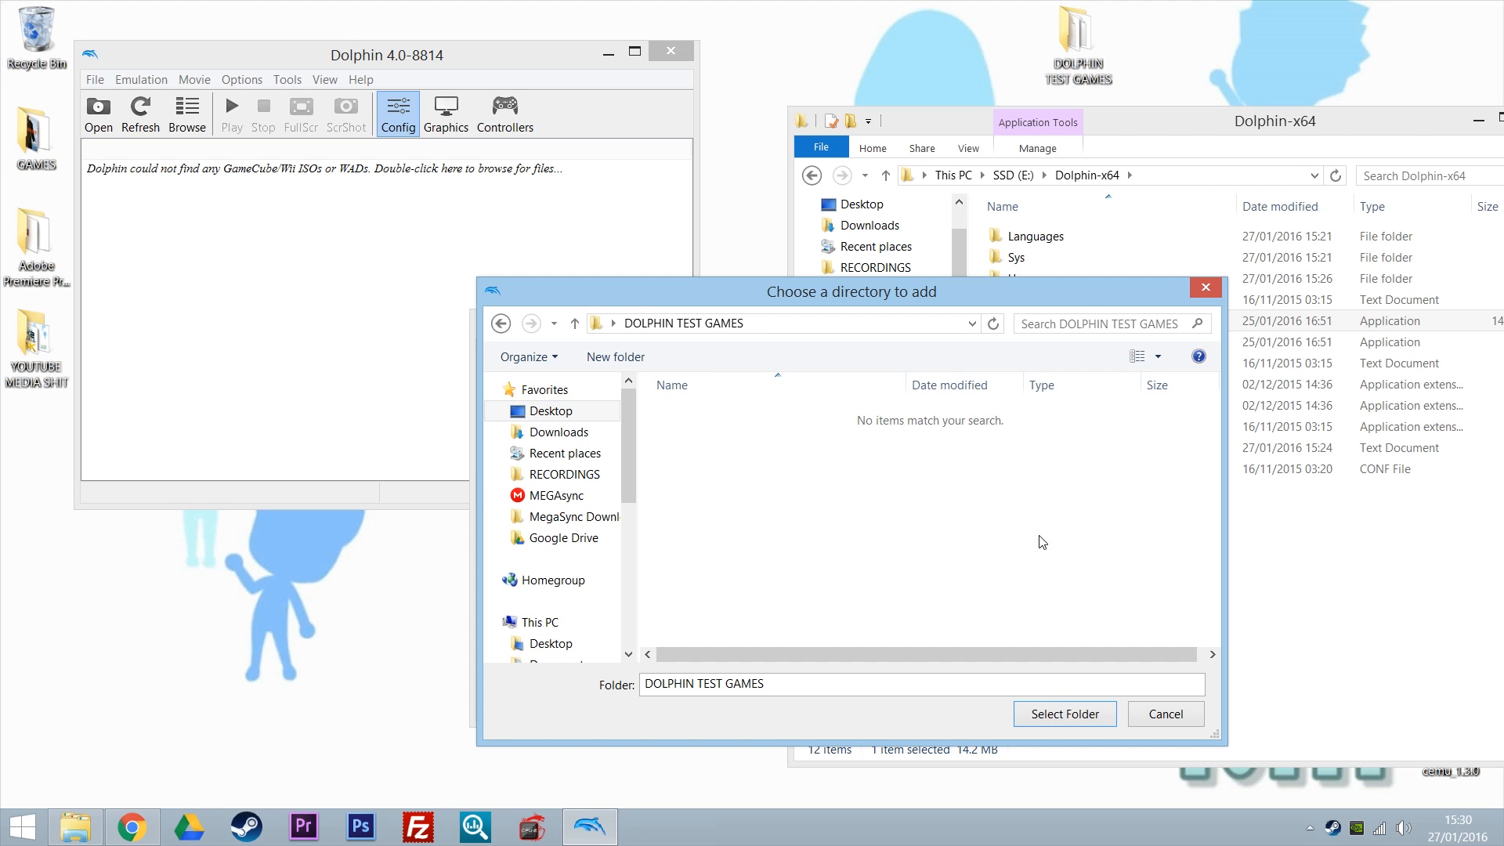
left_click(1065, 718)
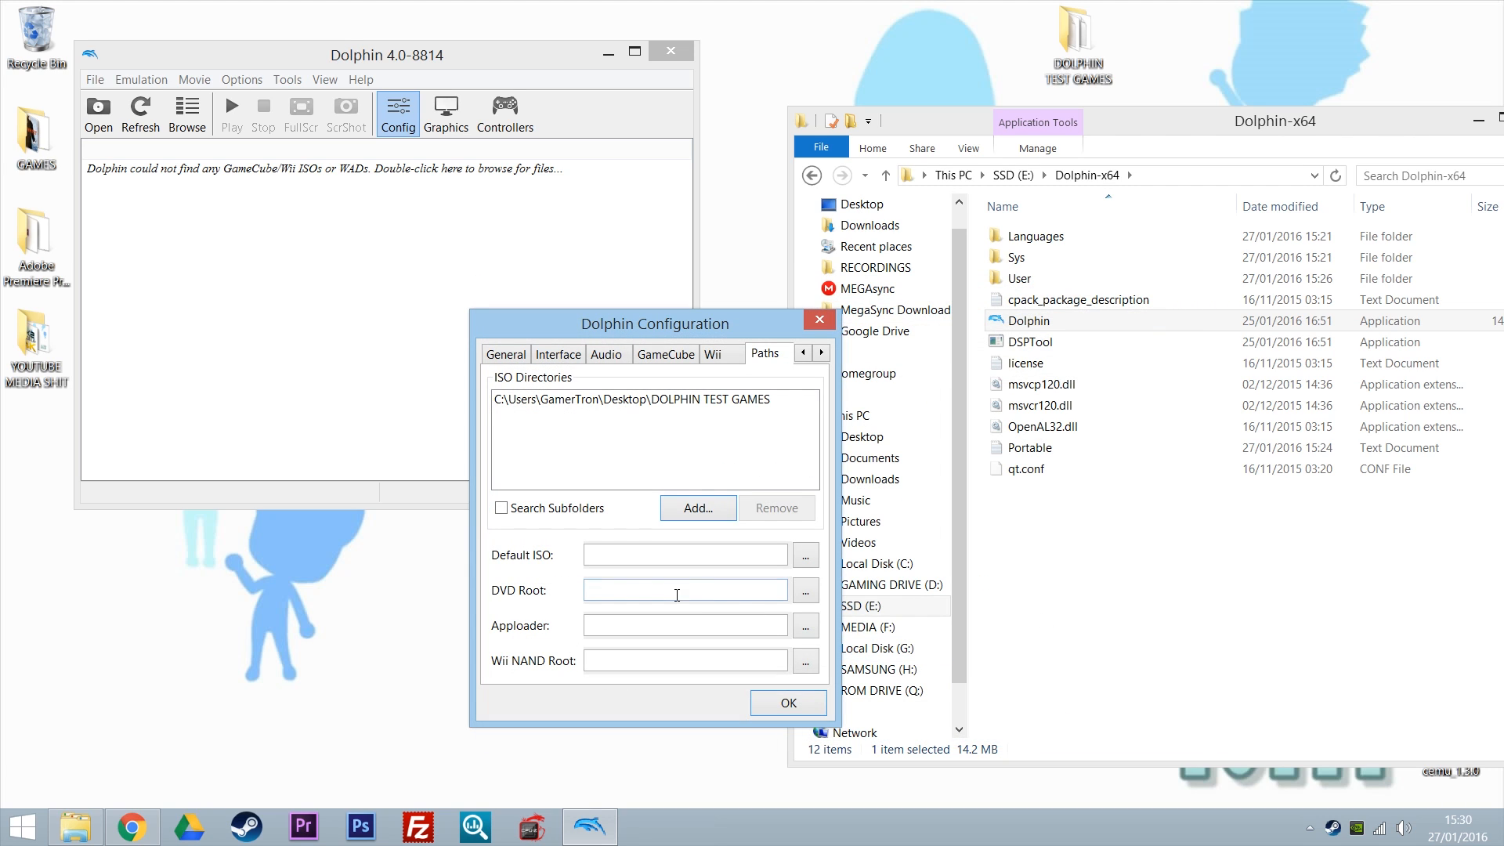
- Check the advanced CPU options, the paths and the Wii settings, and confirm the Dolphin configuration
left_click(818, 355)
left_click(819, 355)
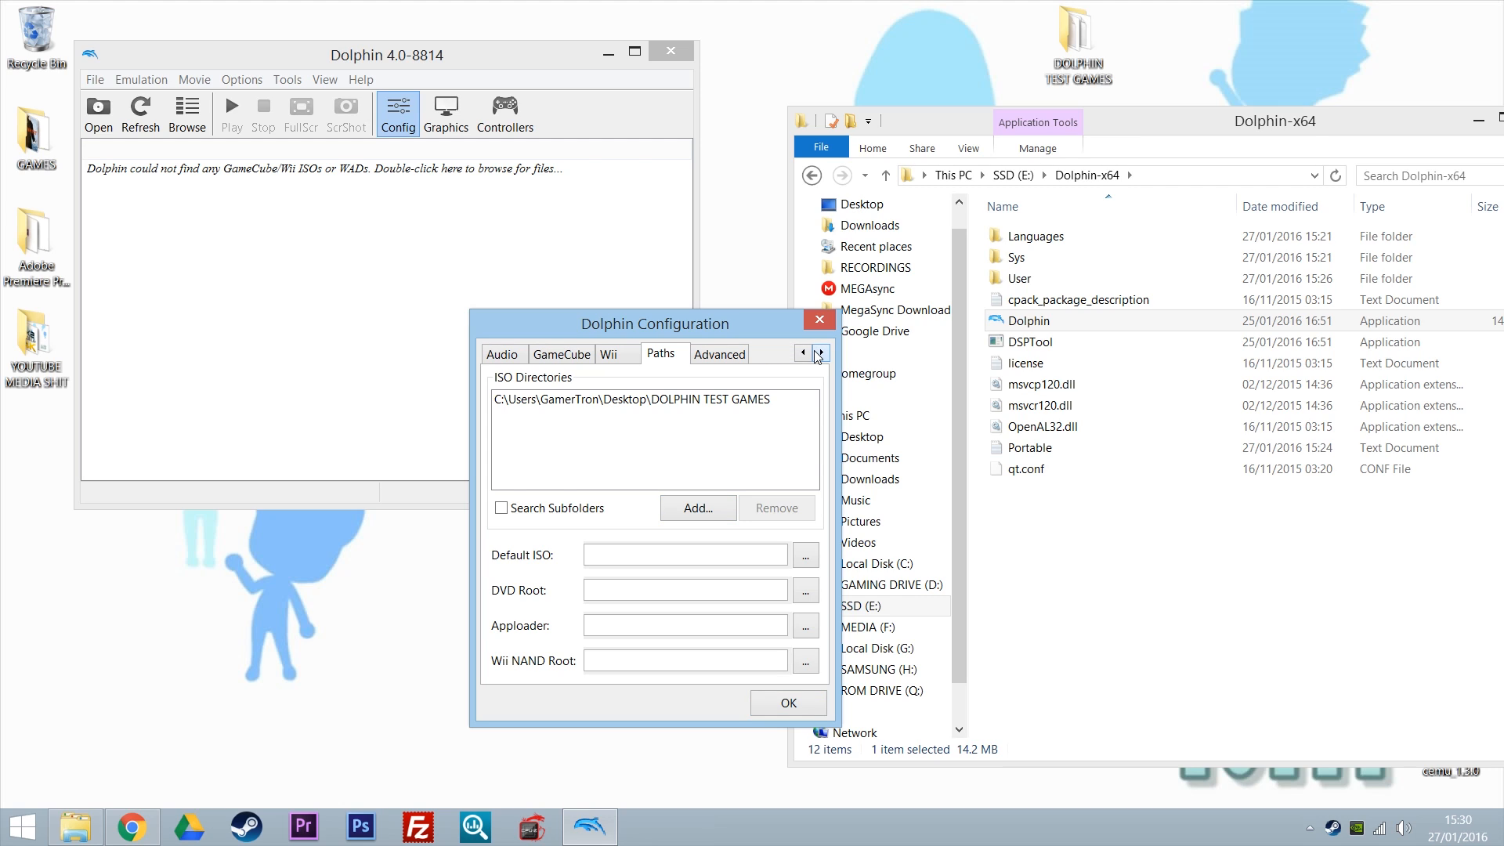
left_click(704, 360)
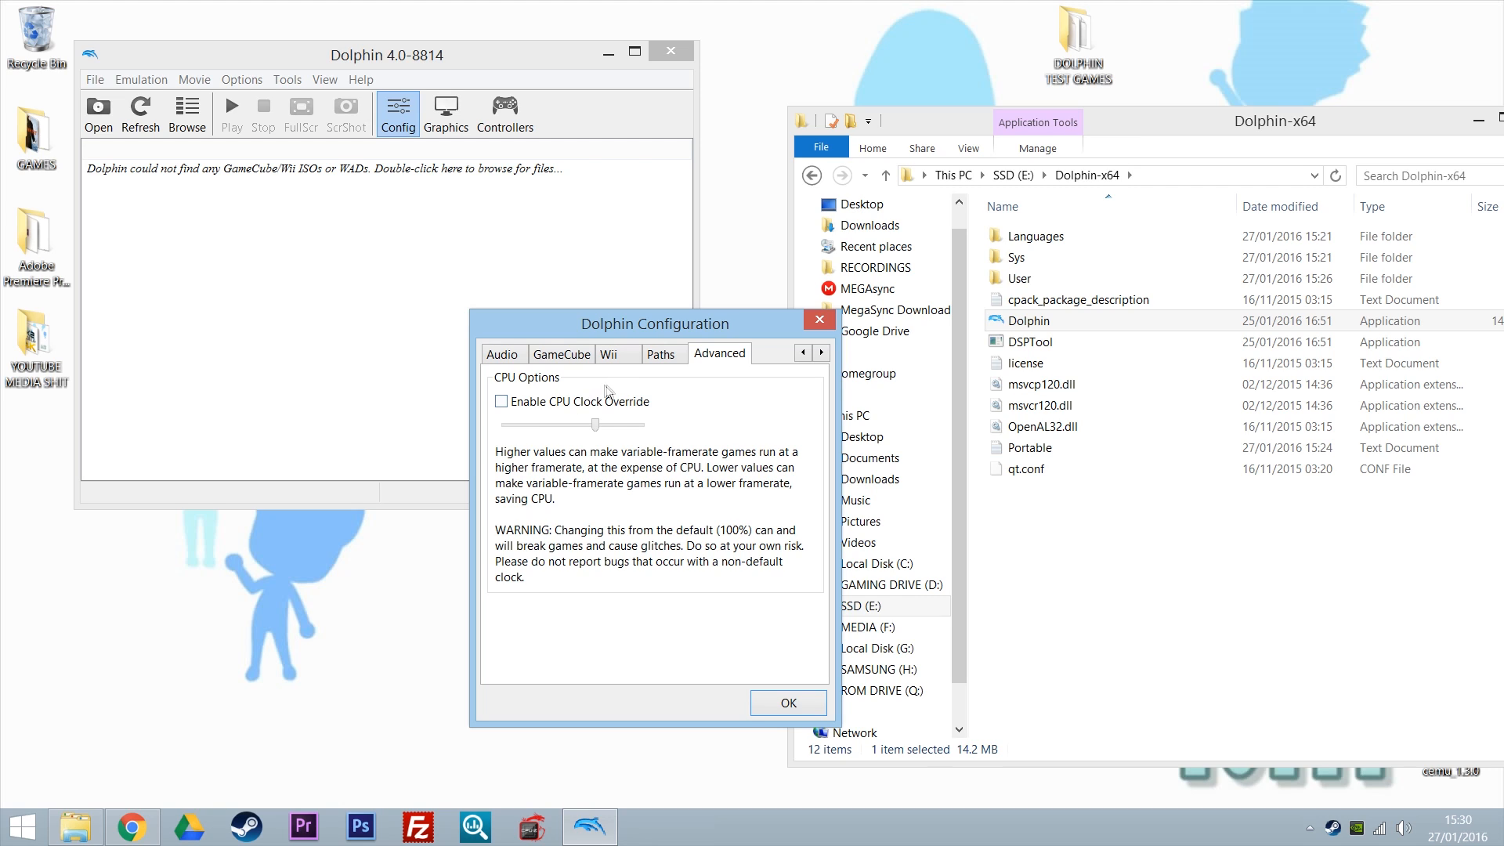
left_click(662, 356)
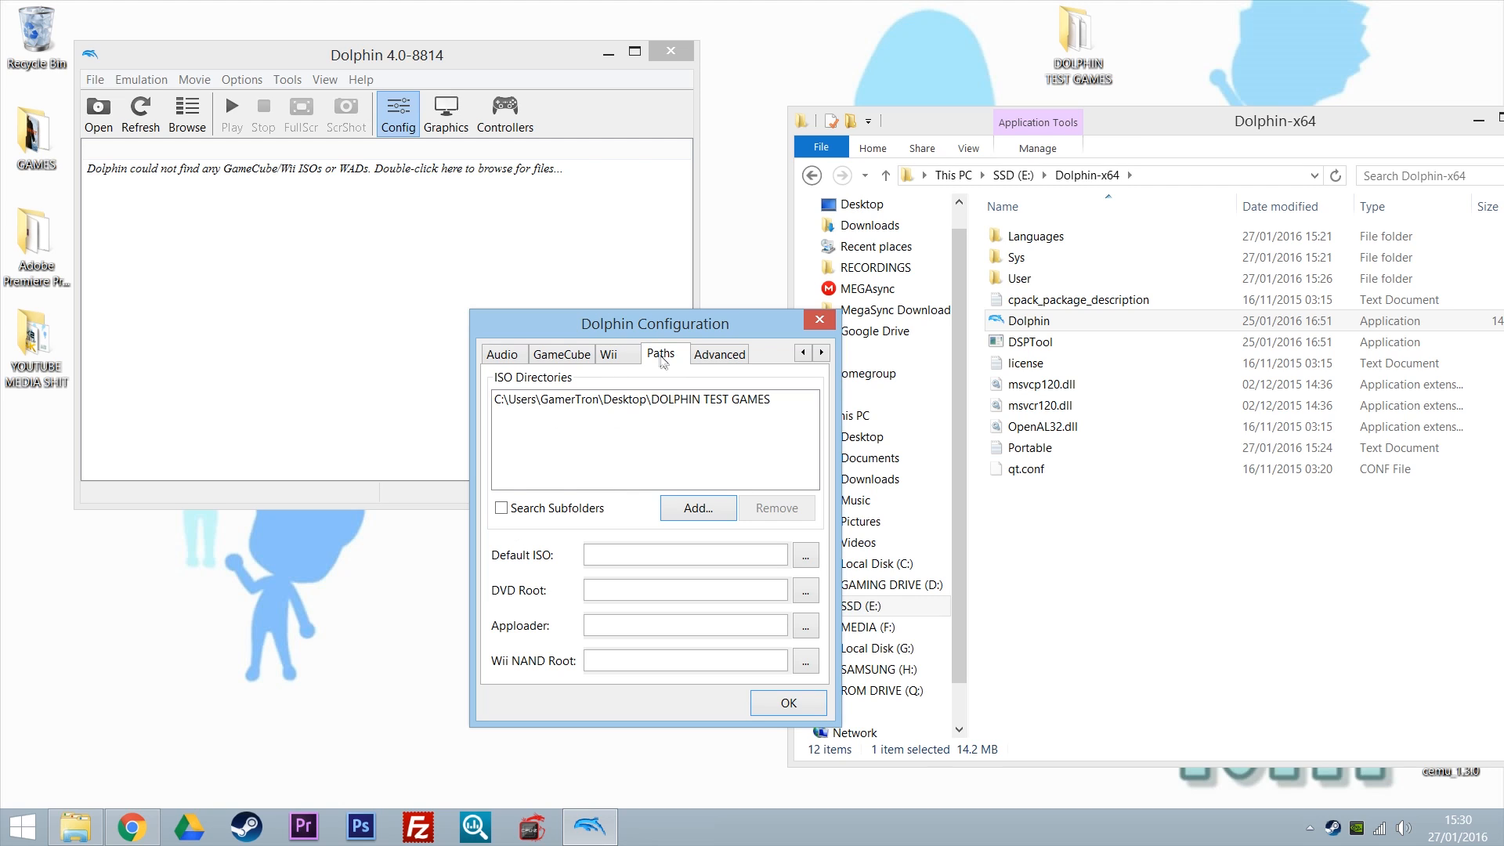
left_click(613, 354)
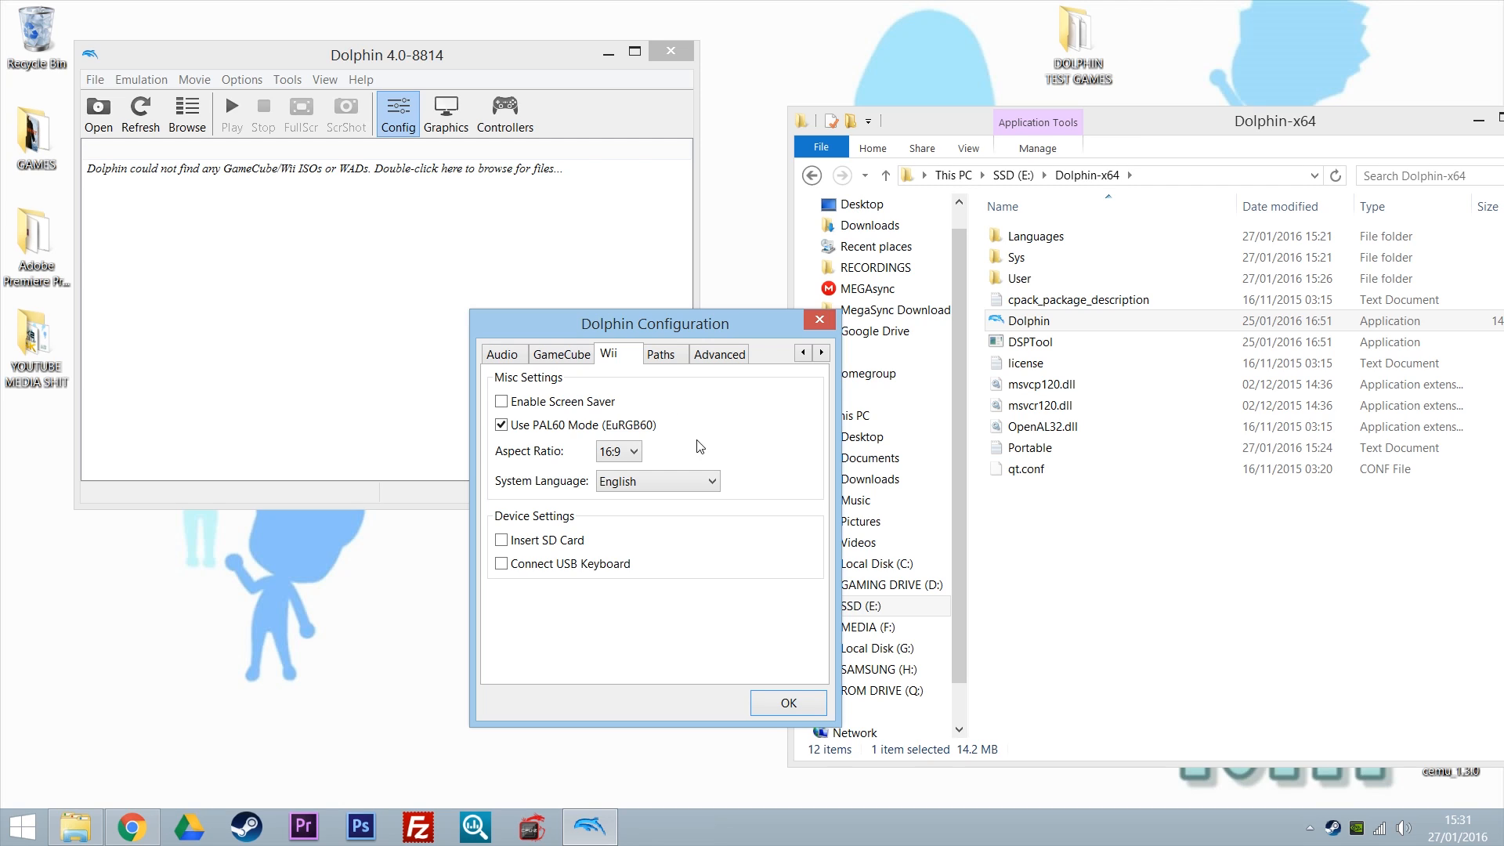
left_click(769, 709)
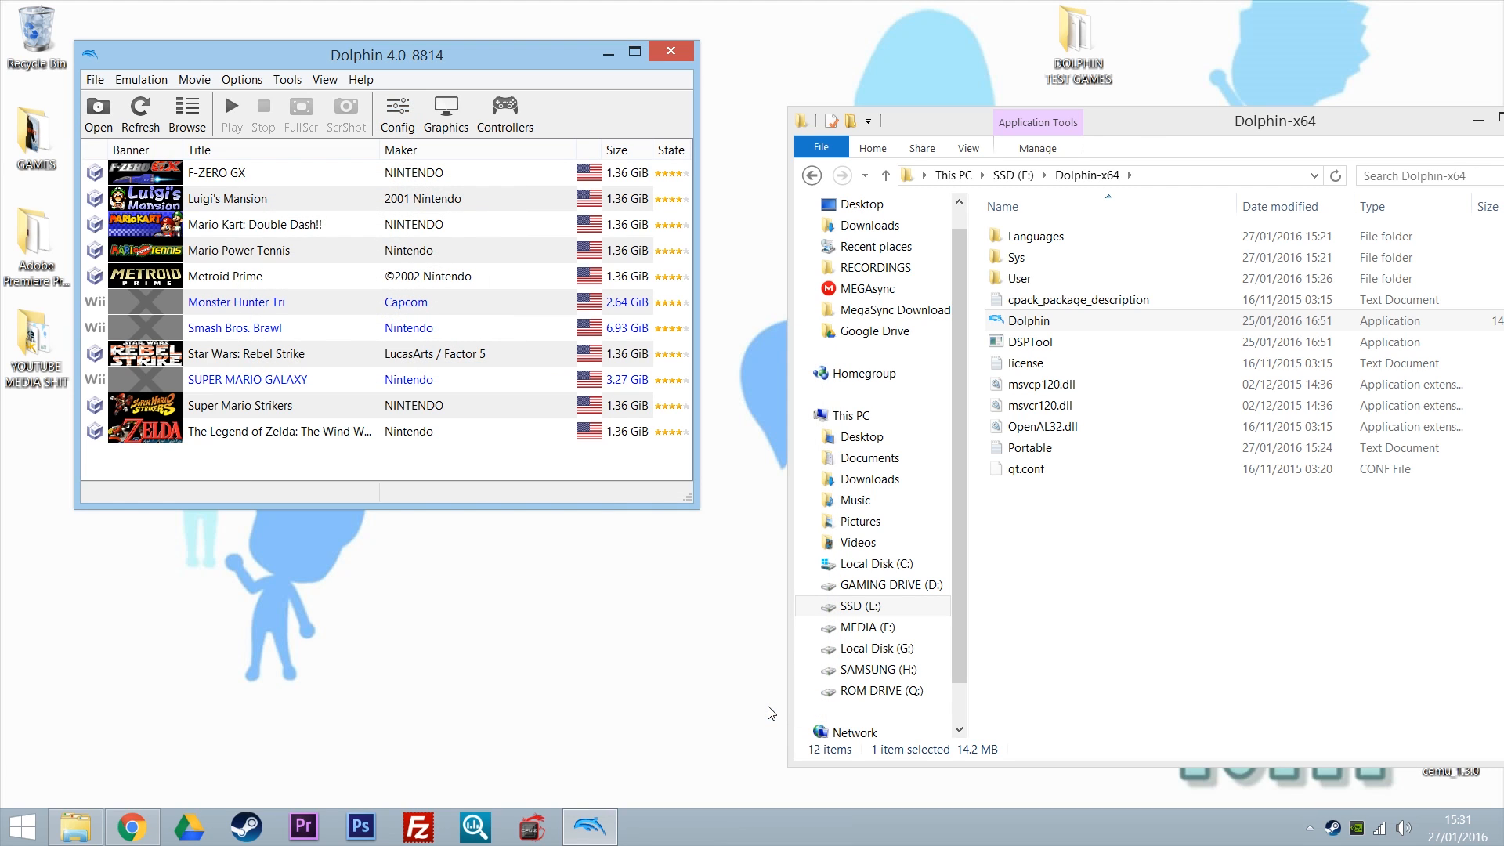
- Open the DOLPHIN TEST GAMES folder beside the emulator's game list, examine the game file types, and close the folder
left_click_drag(307, 63, 409, 85)
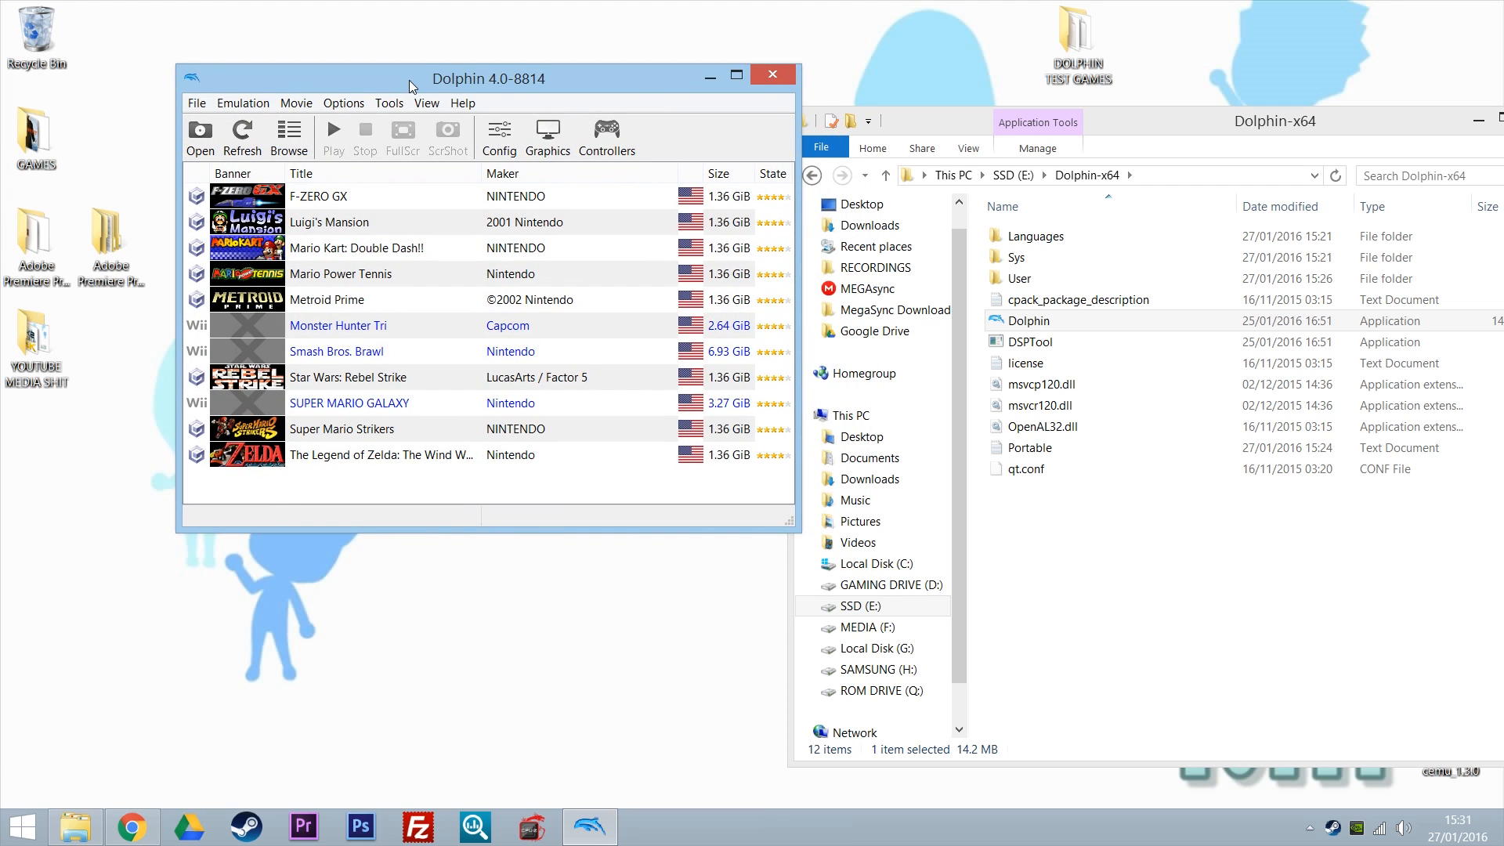
double_click(1058, 63)
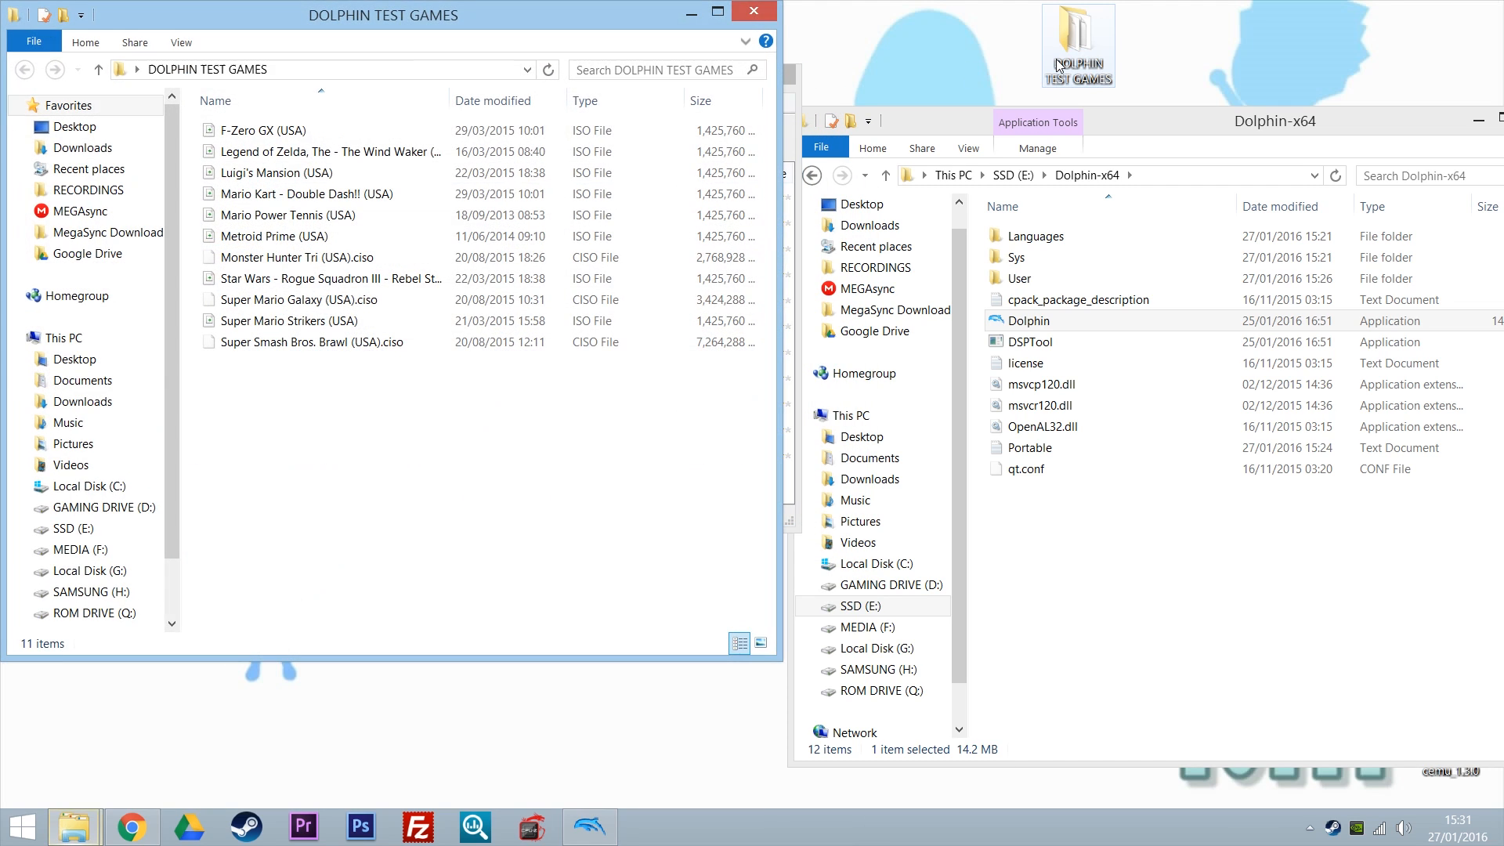
left_click_drag(365, 21, 1021, 102)
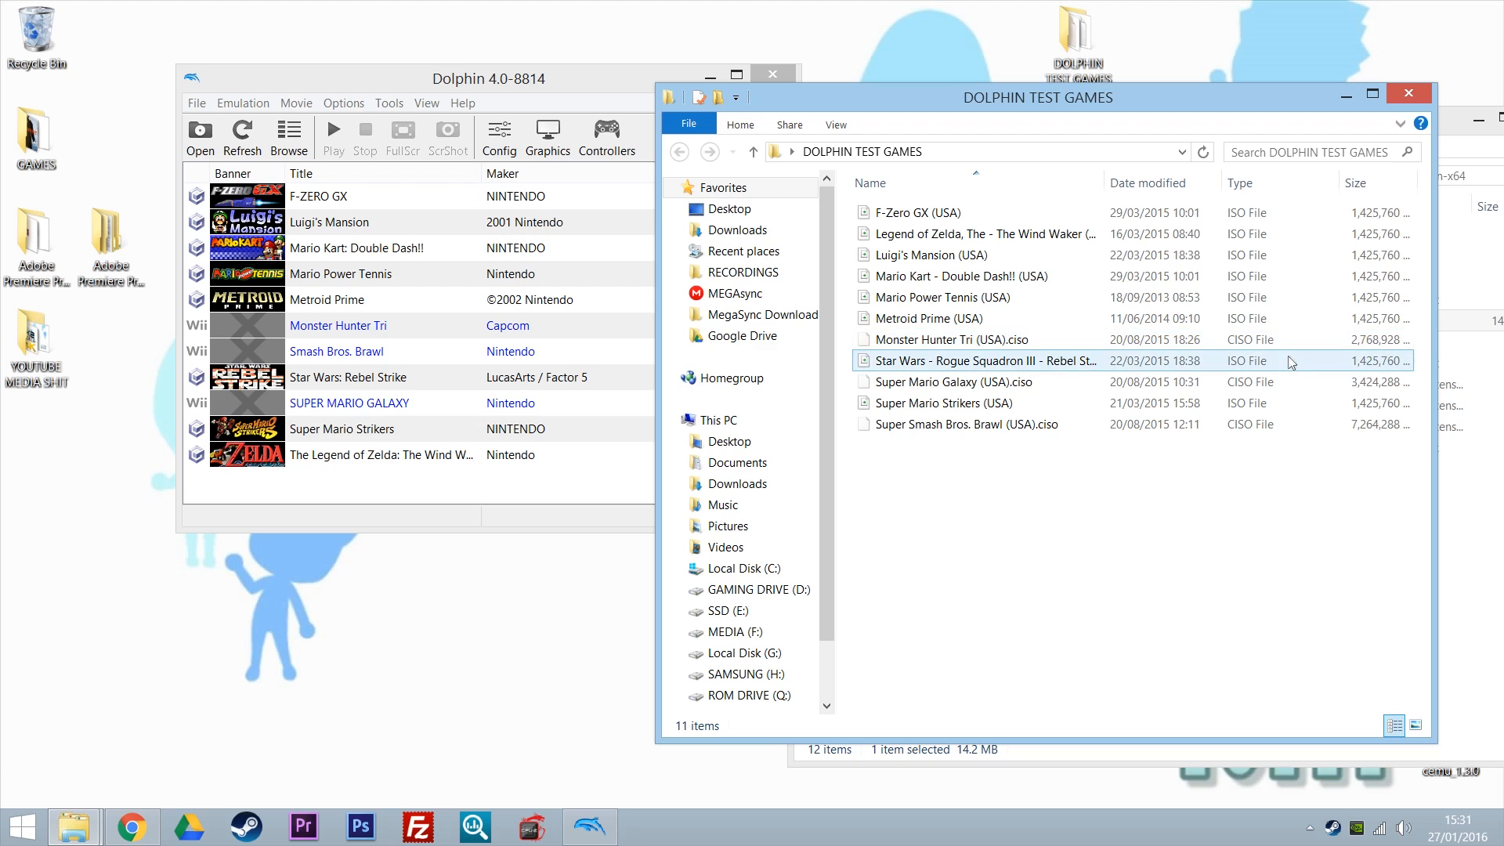
left_click(1263, 342)
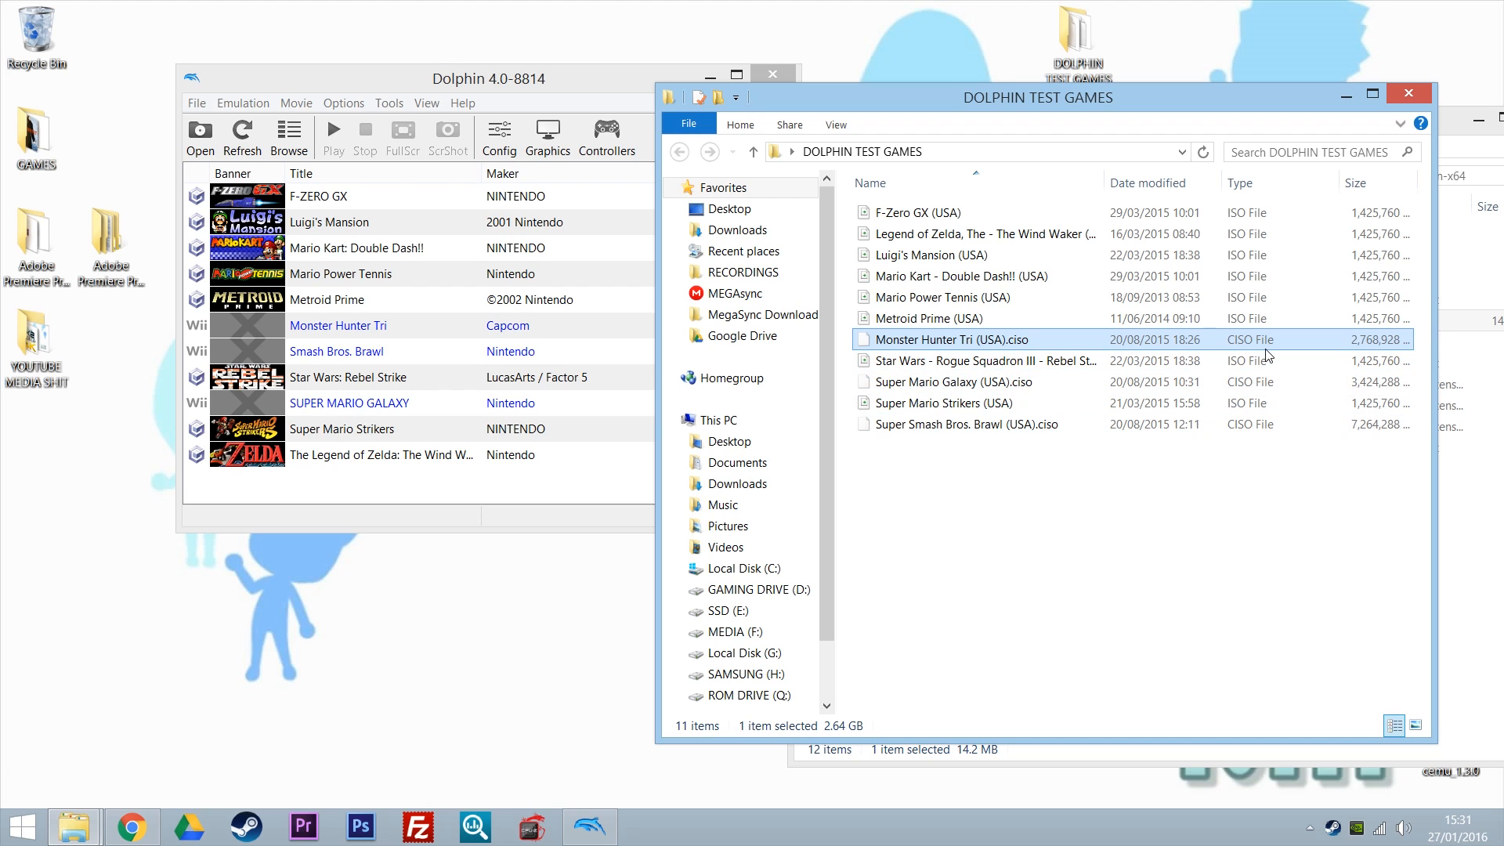
left_click(1408, 94)
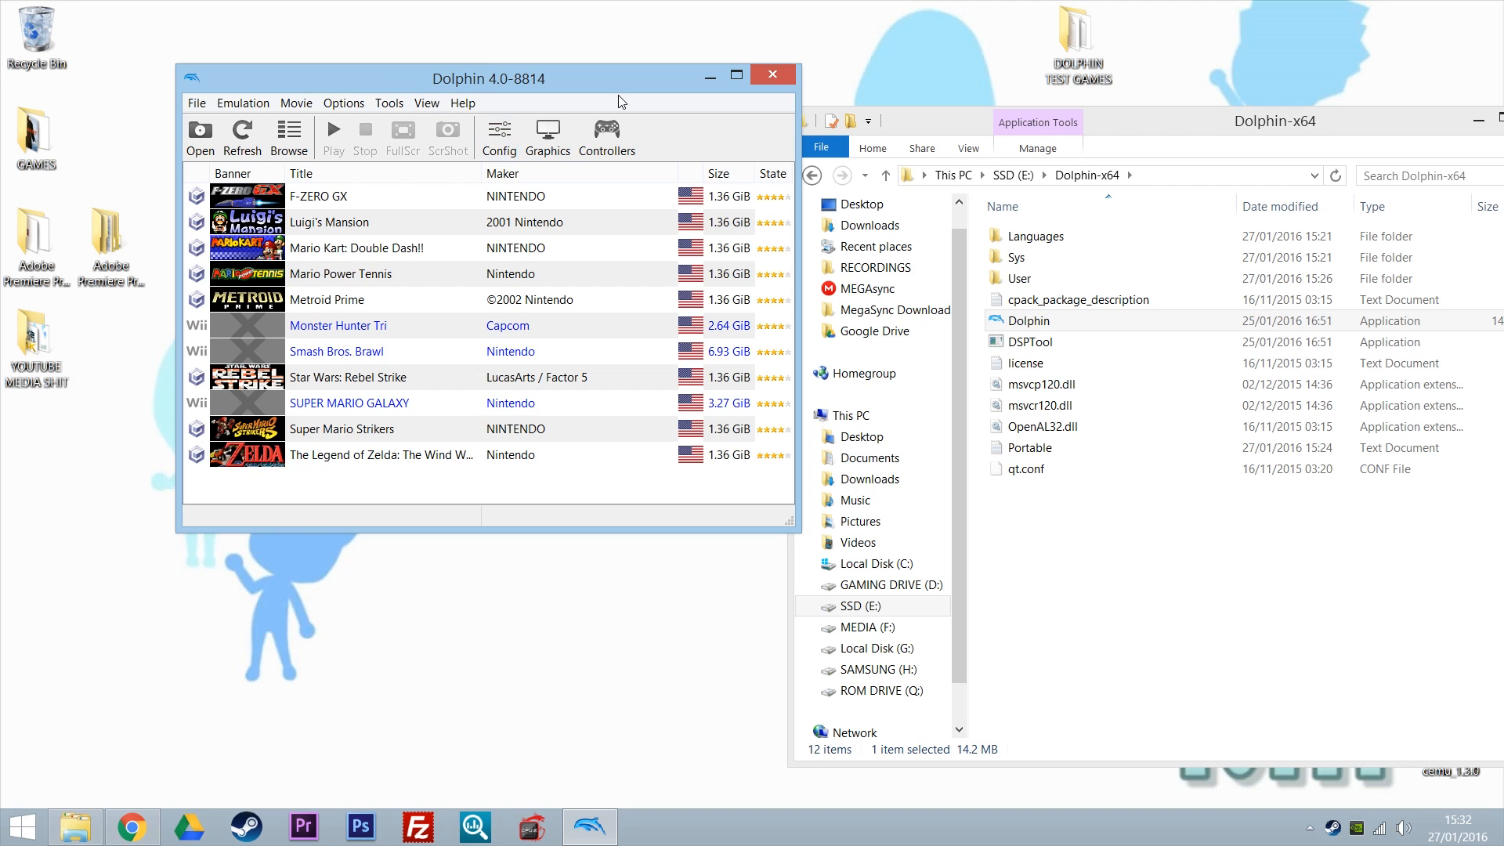
- Open the graphics configuration and set the backend to Direct3D
left_click_drag(611, 77, 586, 100)
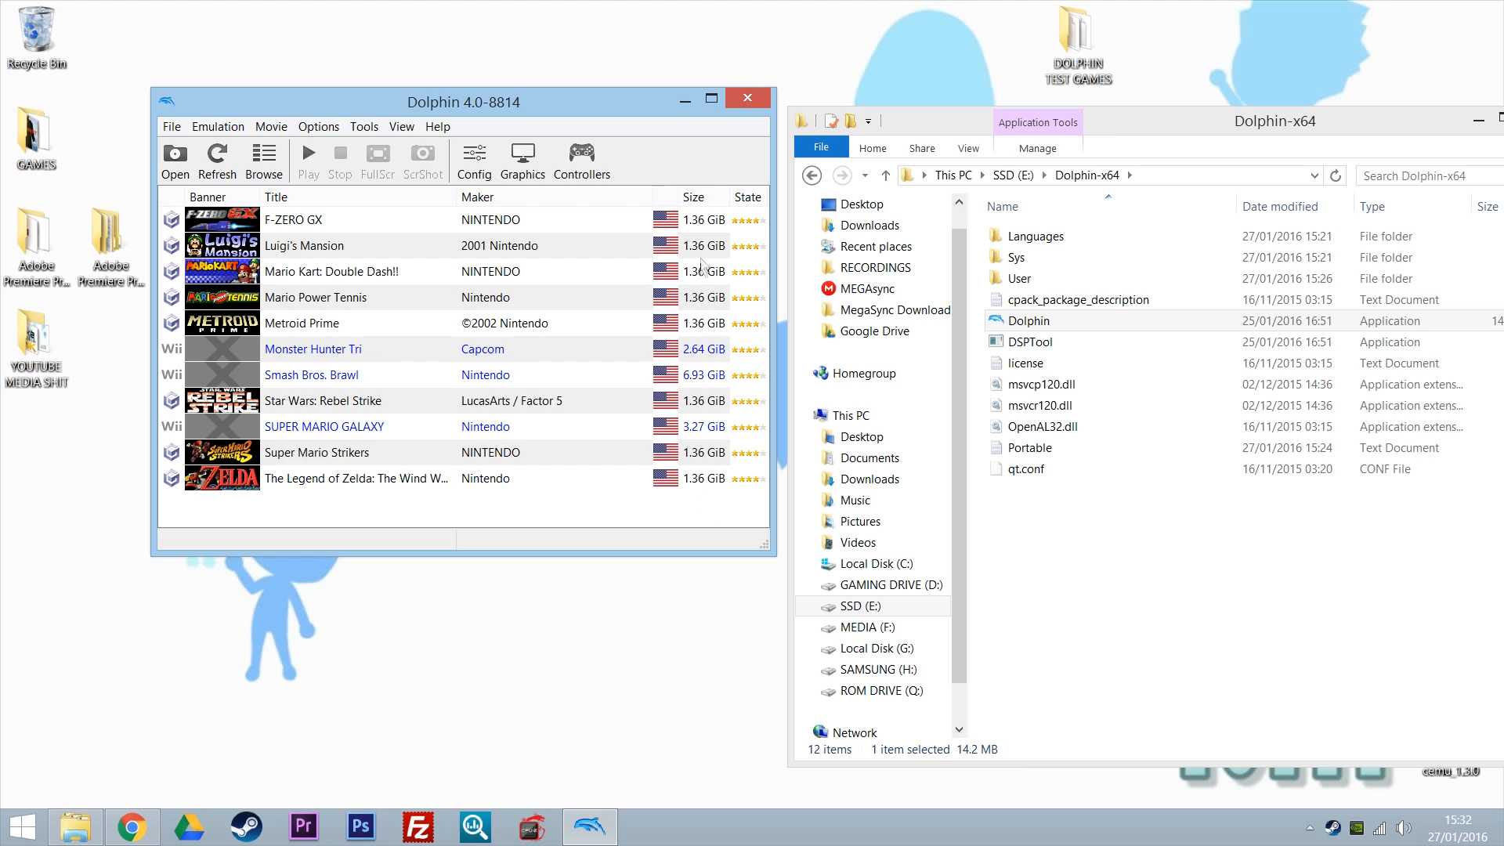
left_click(537, 168)
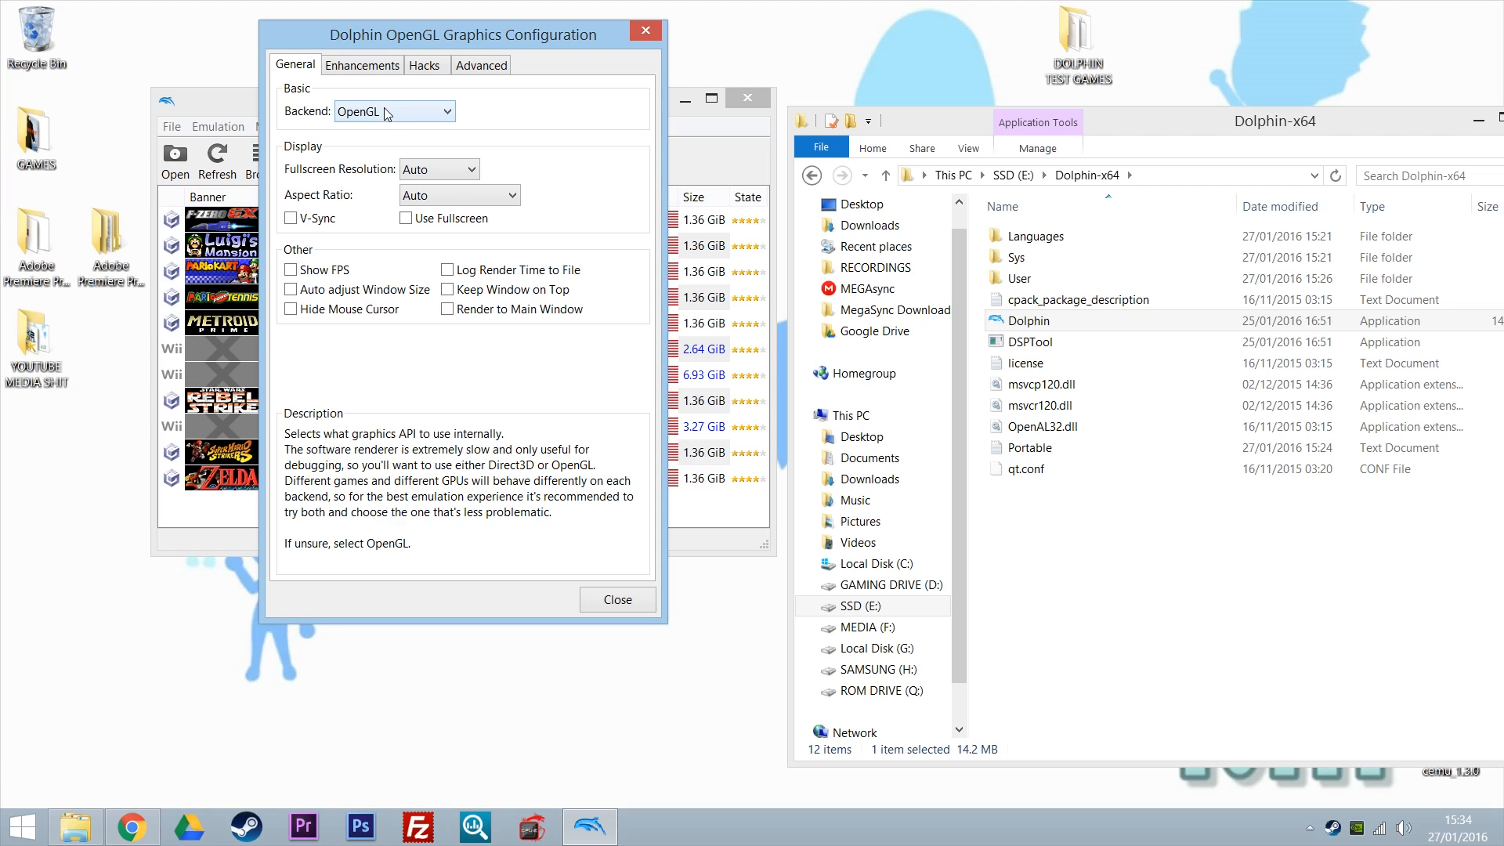
left_click(384, 112)
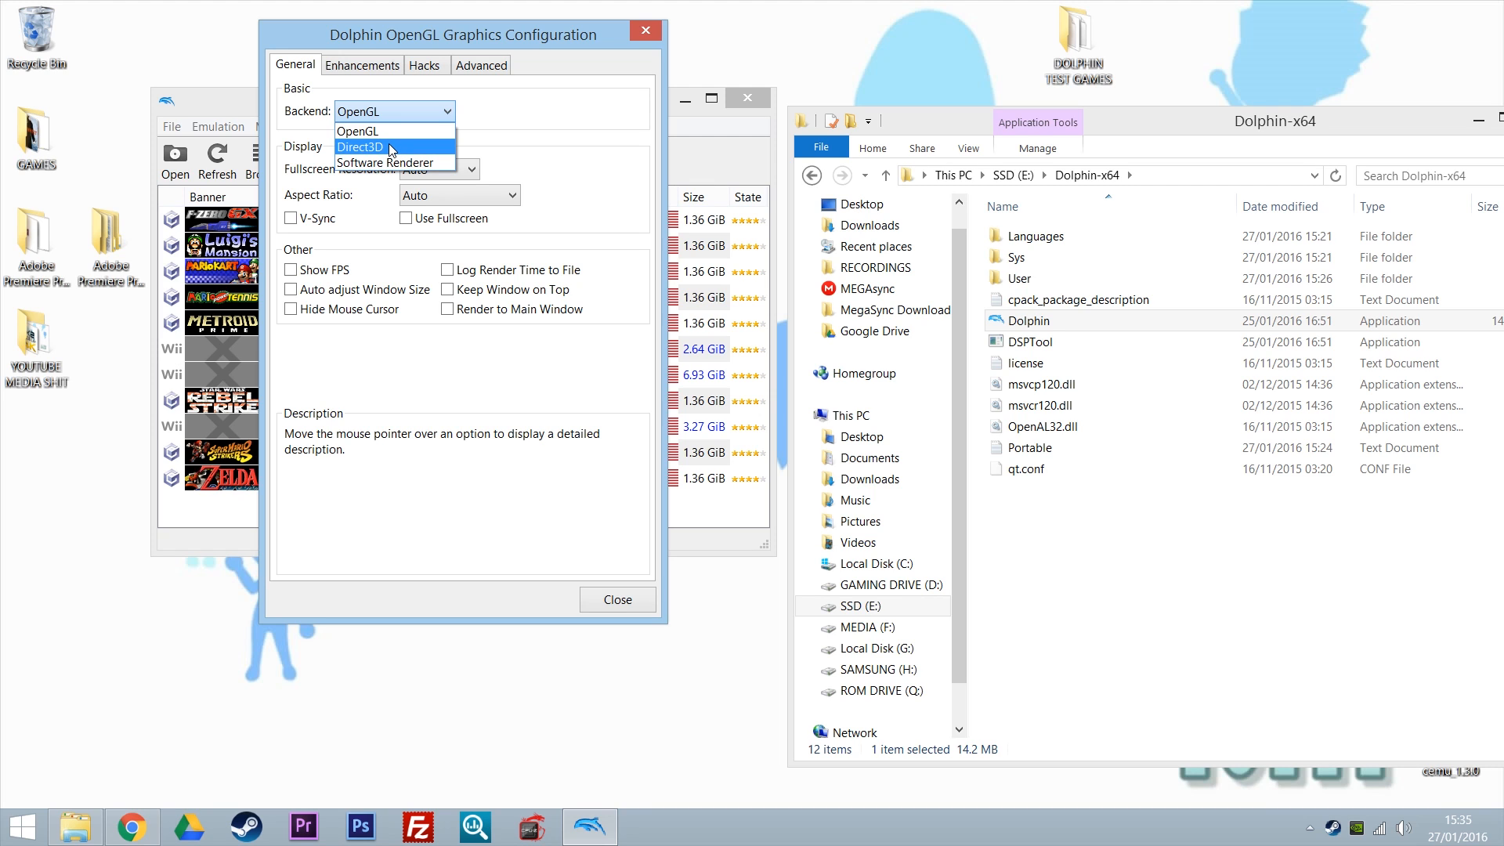
left_click(388, 143)
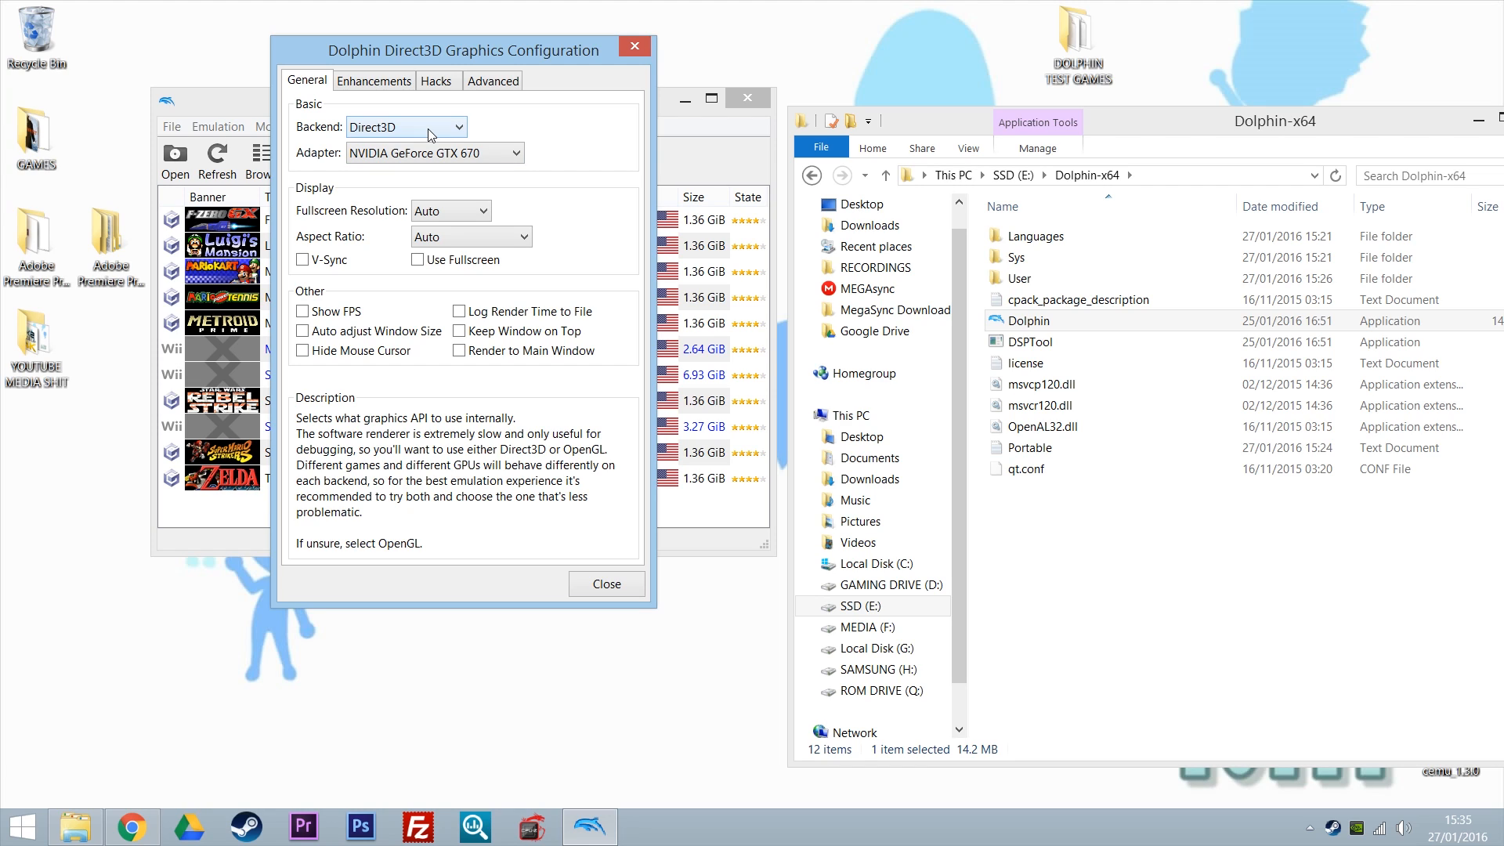
left_click(428, 129)
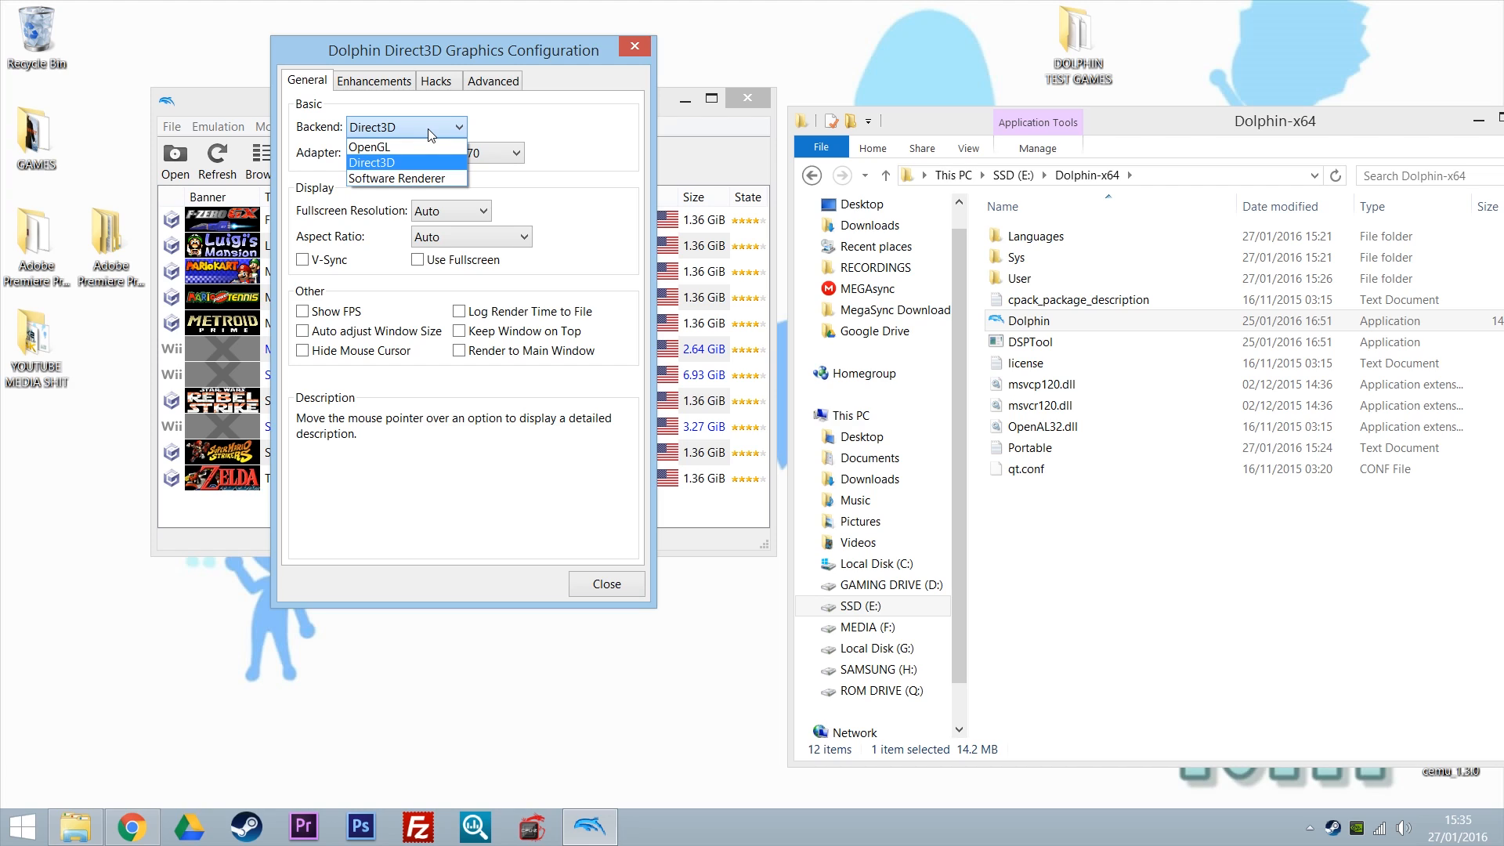
left_click(427, 171)
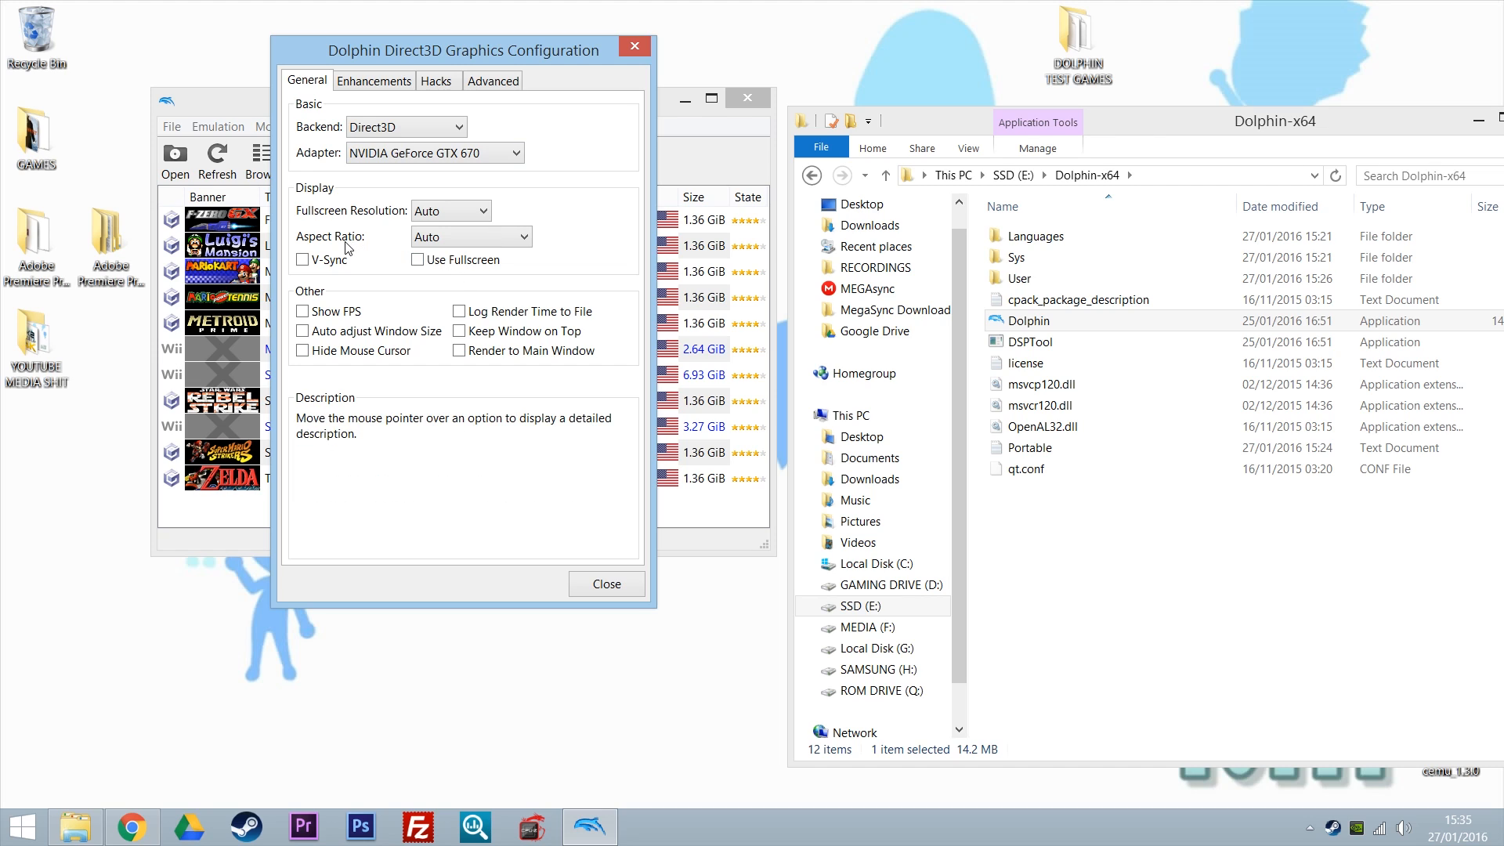
mouse_move(465, 218)
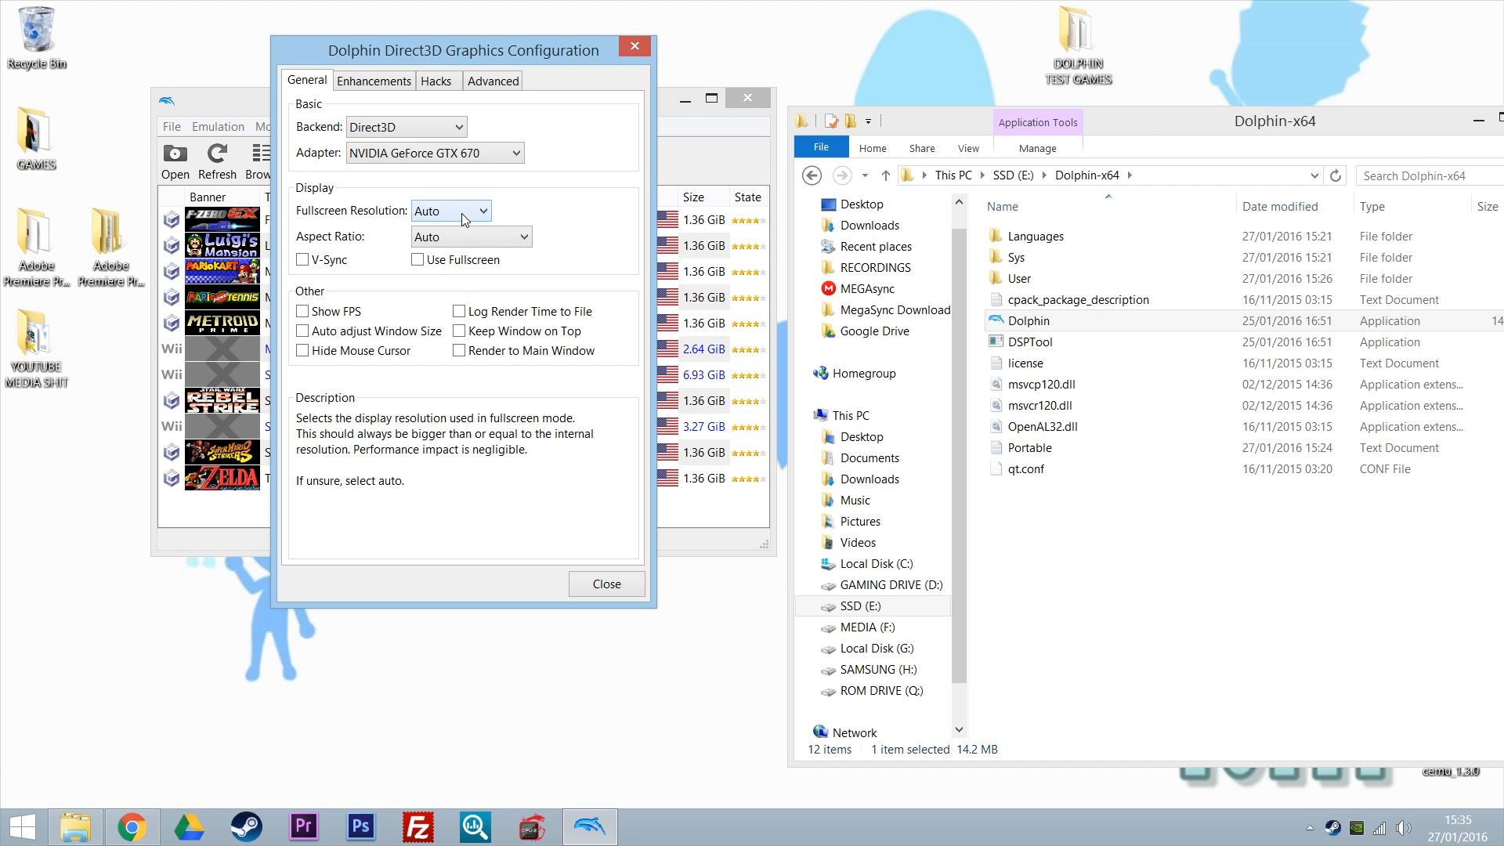
- Check the available fullscreen resolutions and the other display options in the general graphics settings
left_click(473, 217)
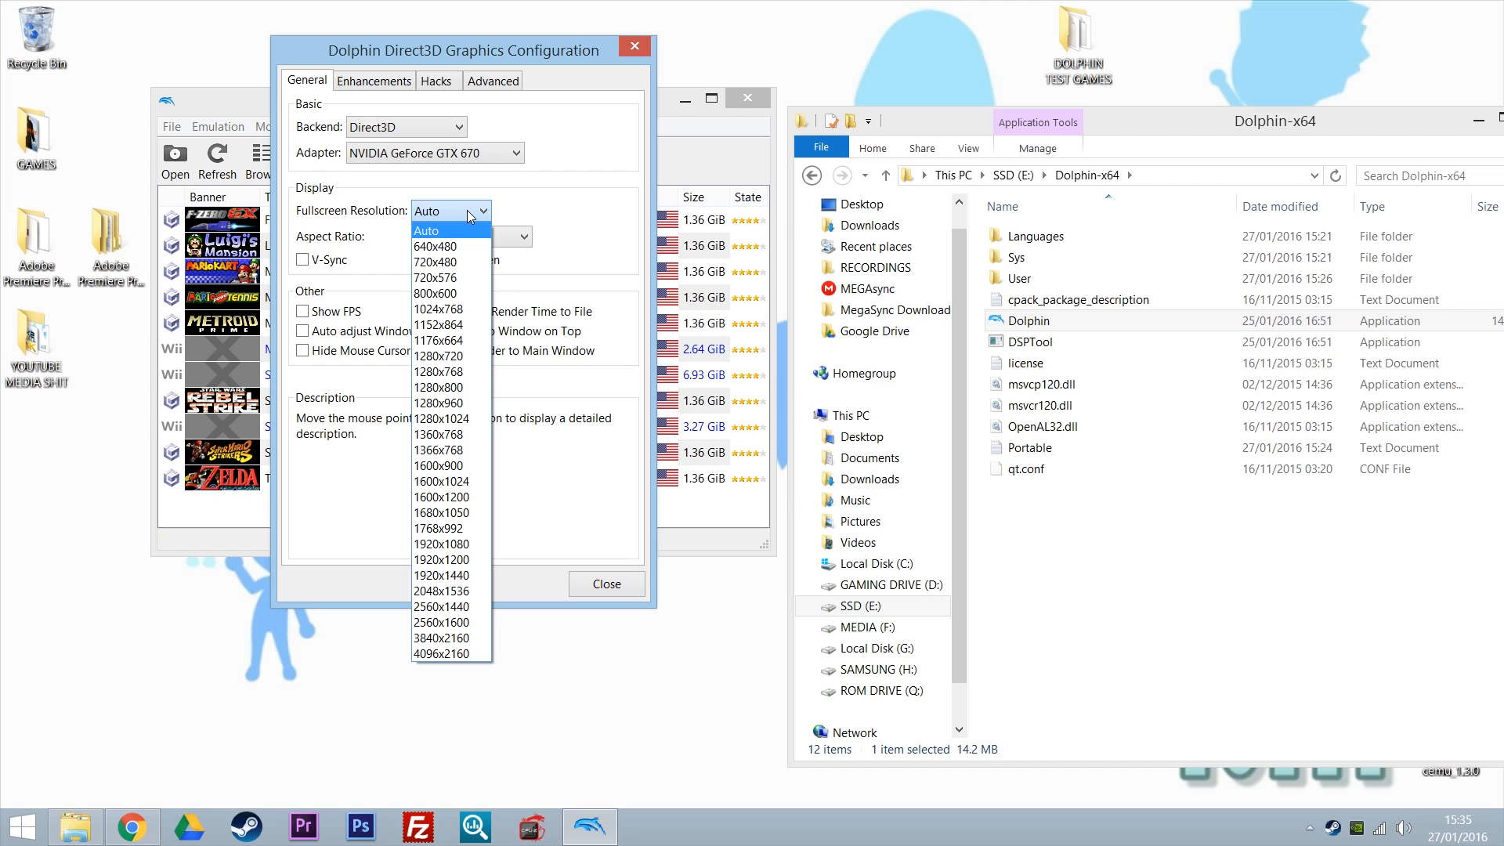
left_click(467, 210)
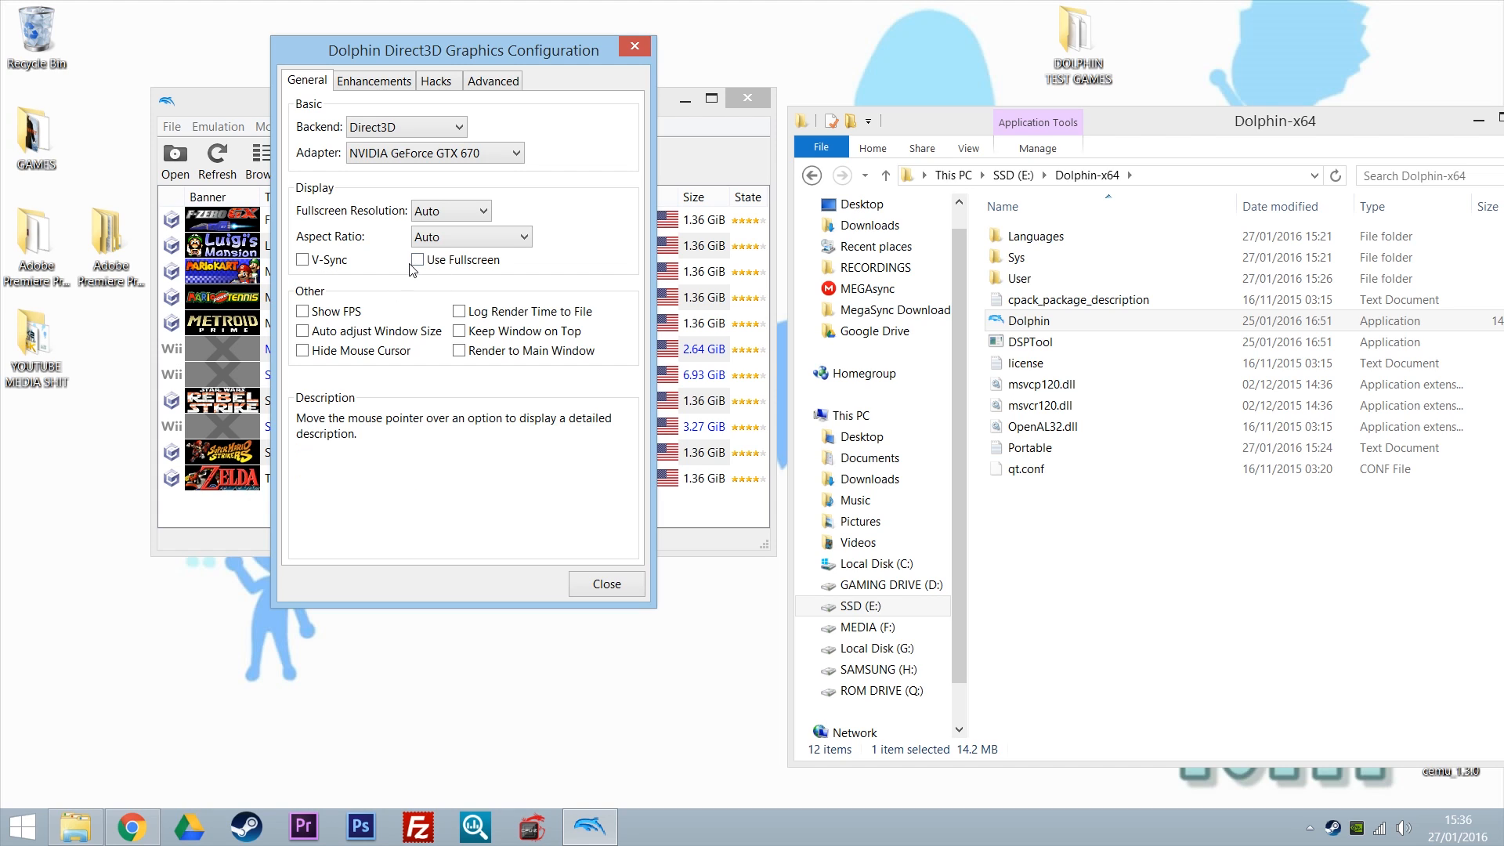
mouse_move(420, 266)
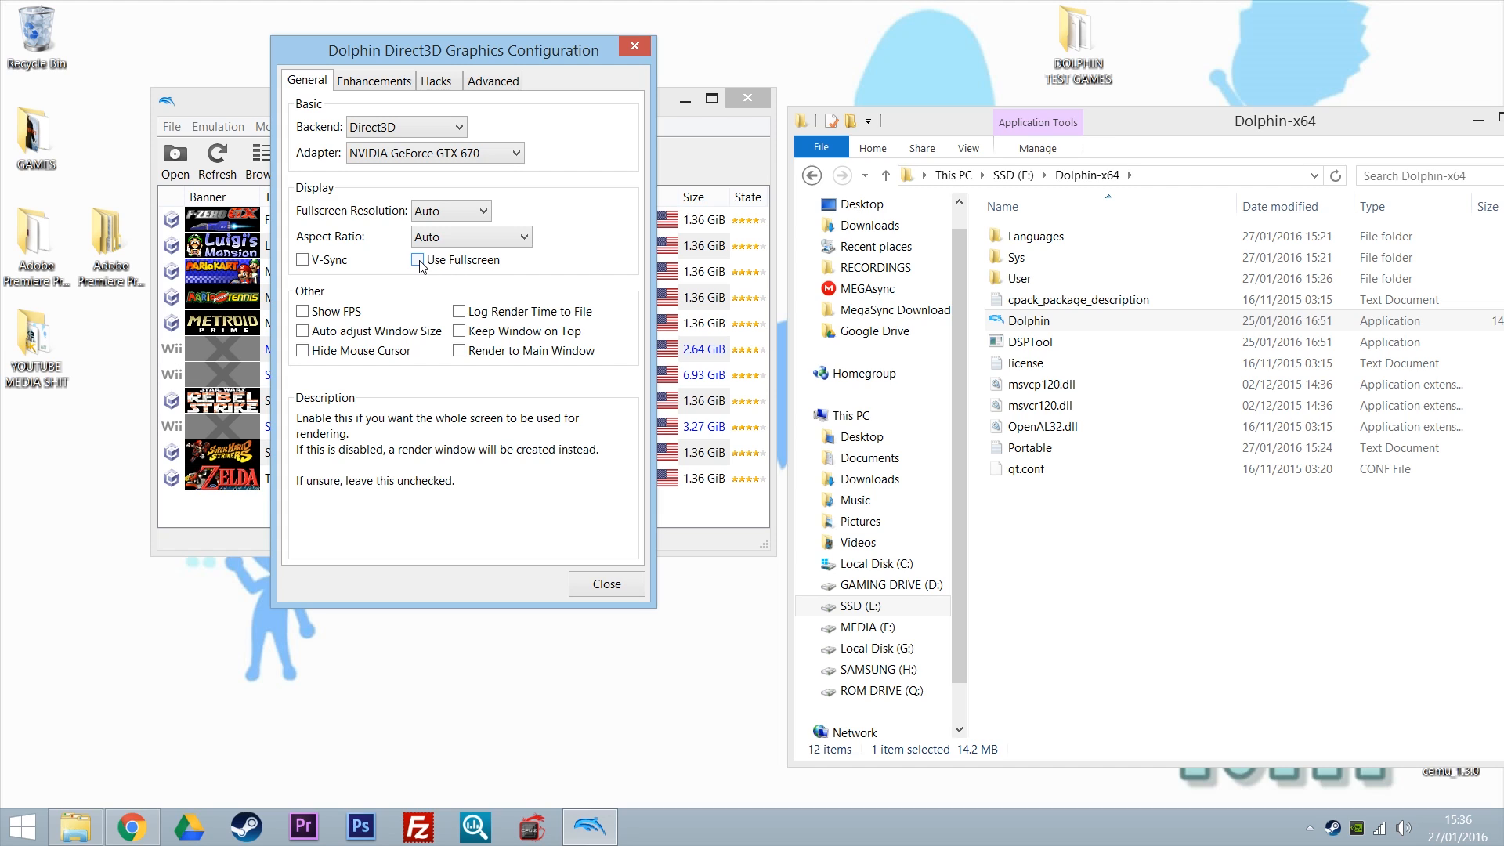
mouse_move(480, 344)
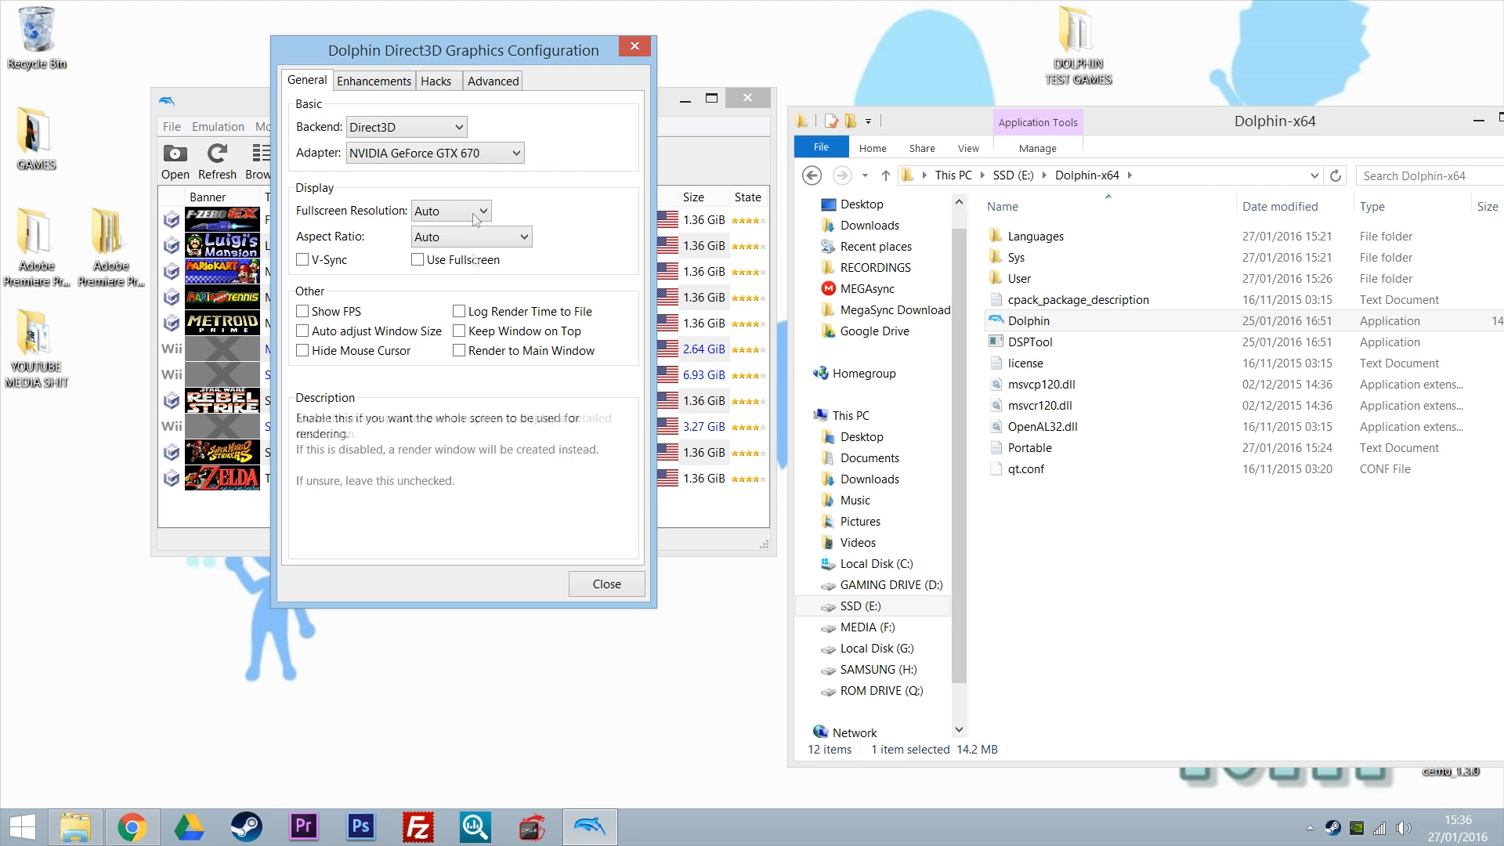
mouse_move(470, 227)
mouse_move(460, 317)
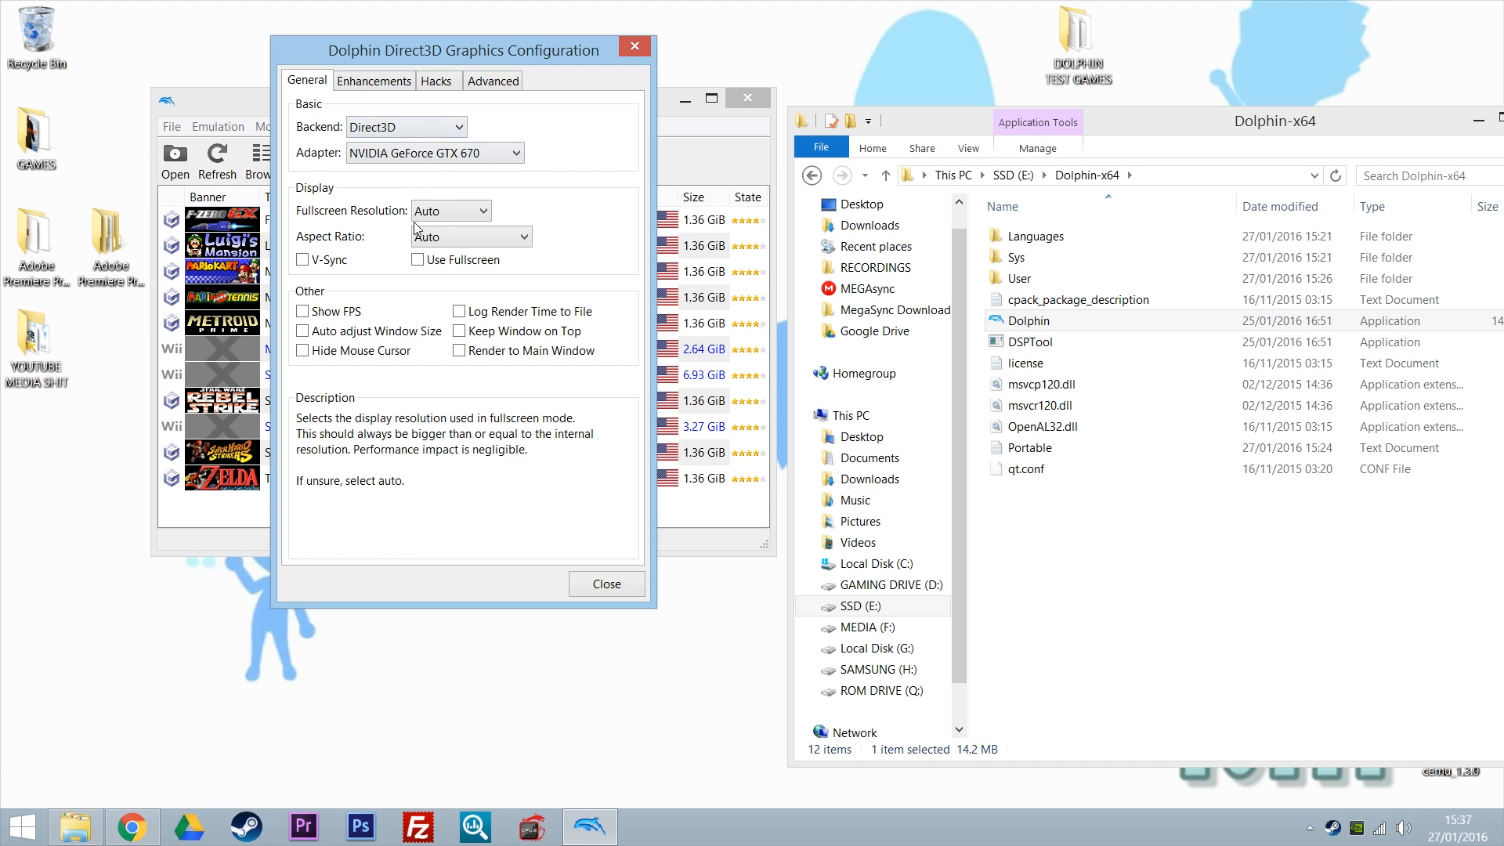
left_click(373, 82)
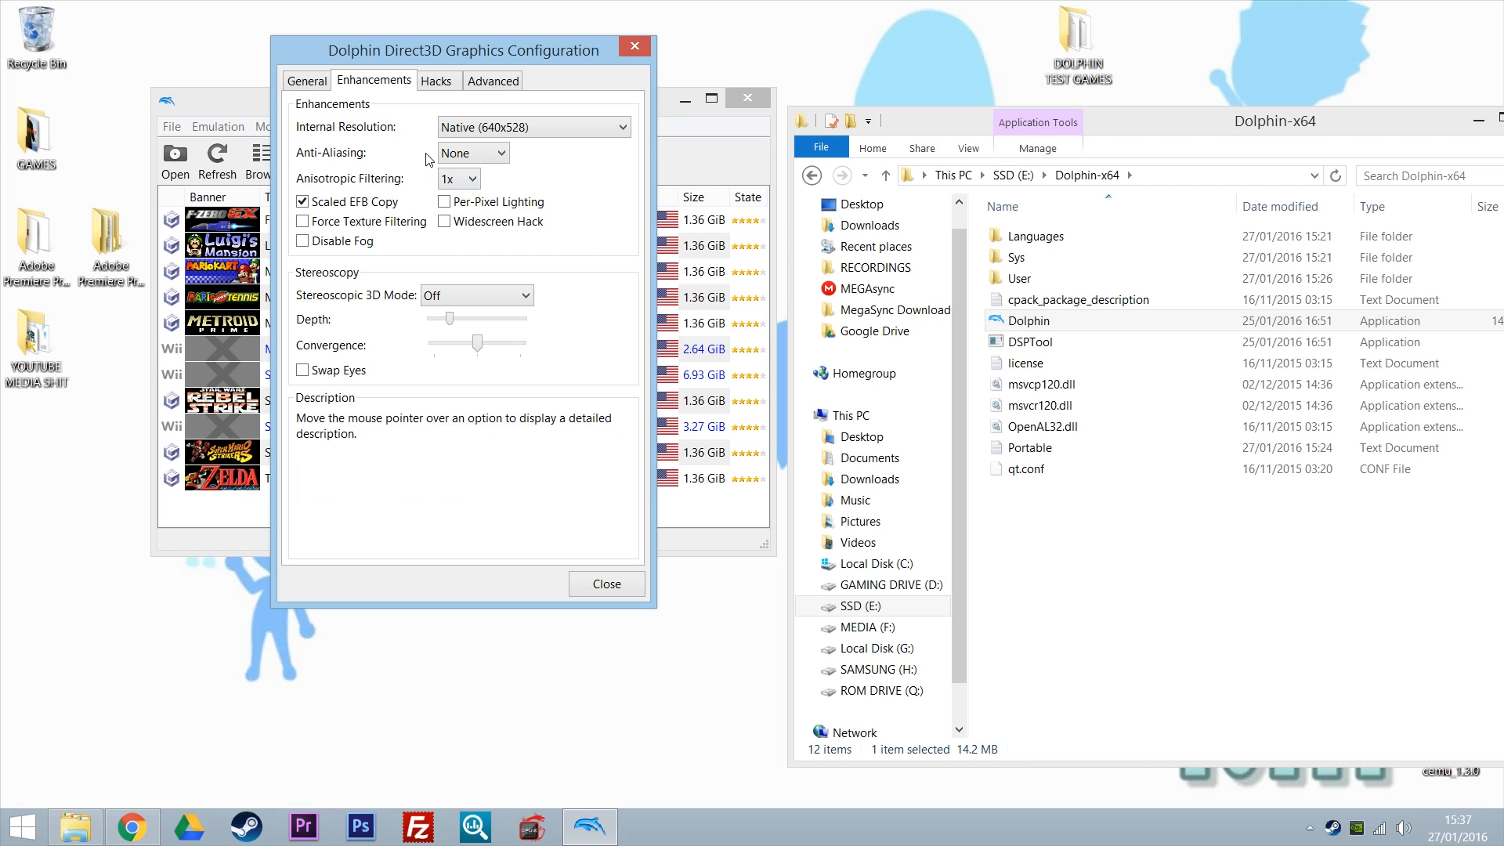
left_click(300, 85)
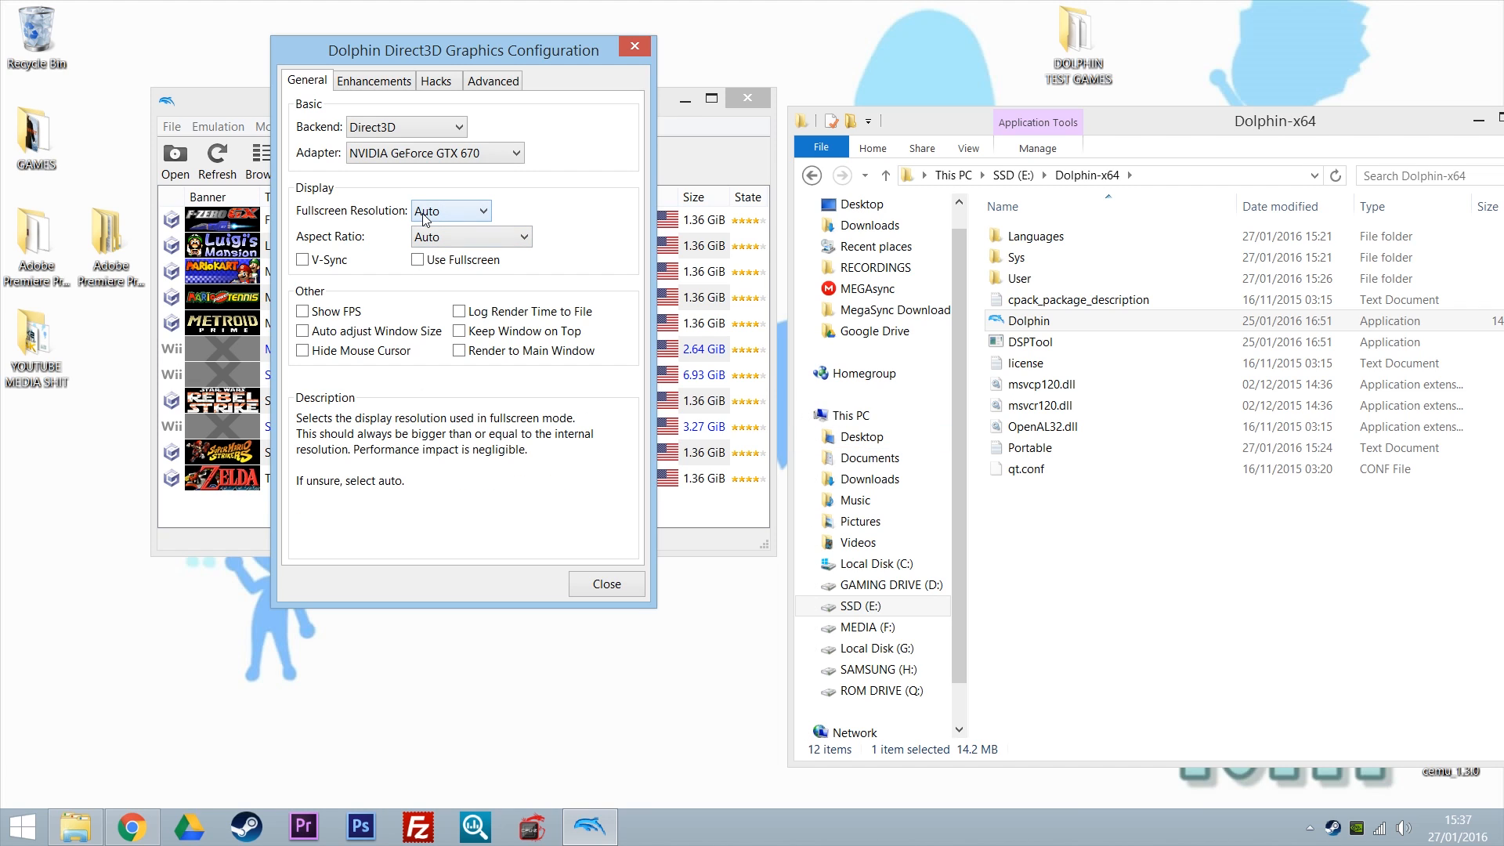
- Review the internal resolution choices among the graphics enhancements and disable Scaled EFB Copy
left_click(375, 81)
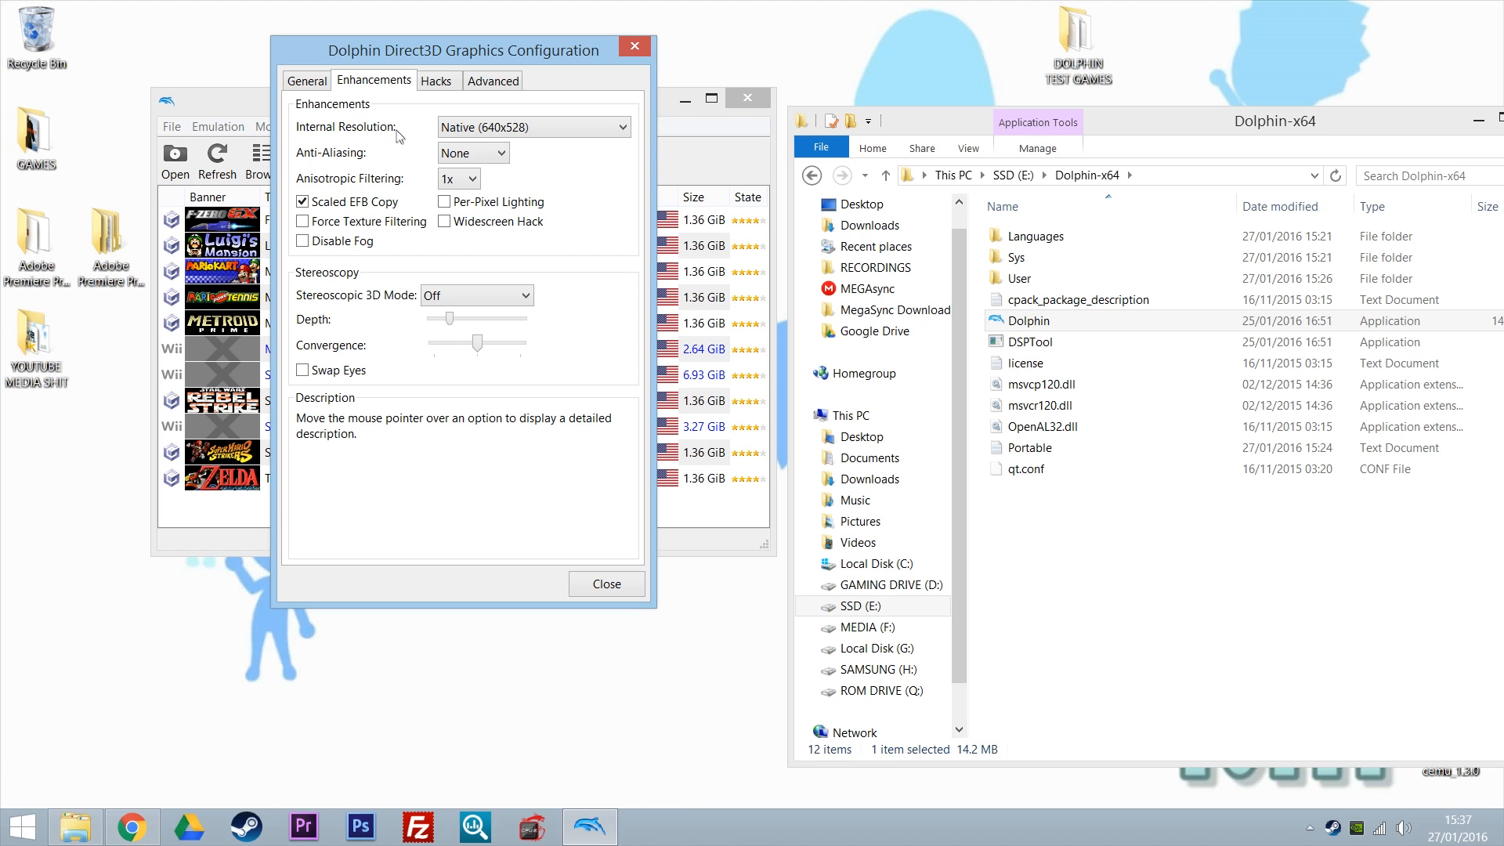
mouse_move(473, 140)
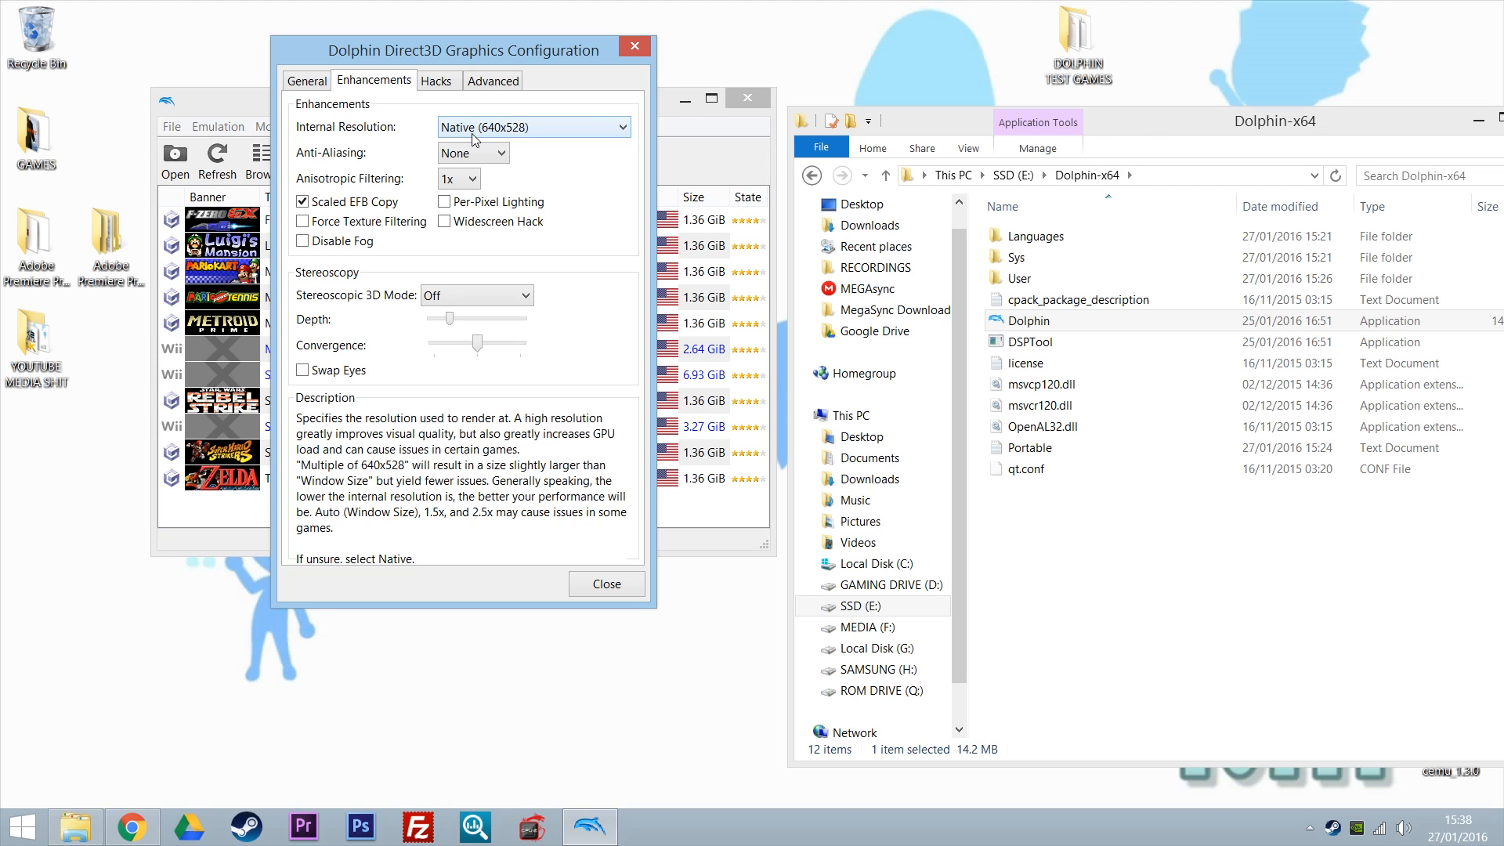
left_click(473, 134)
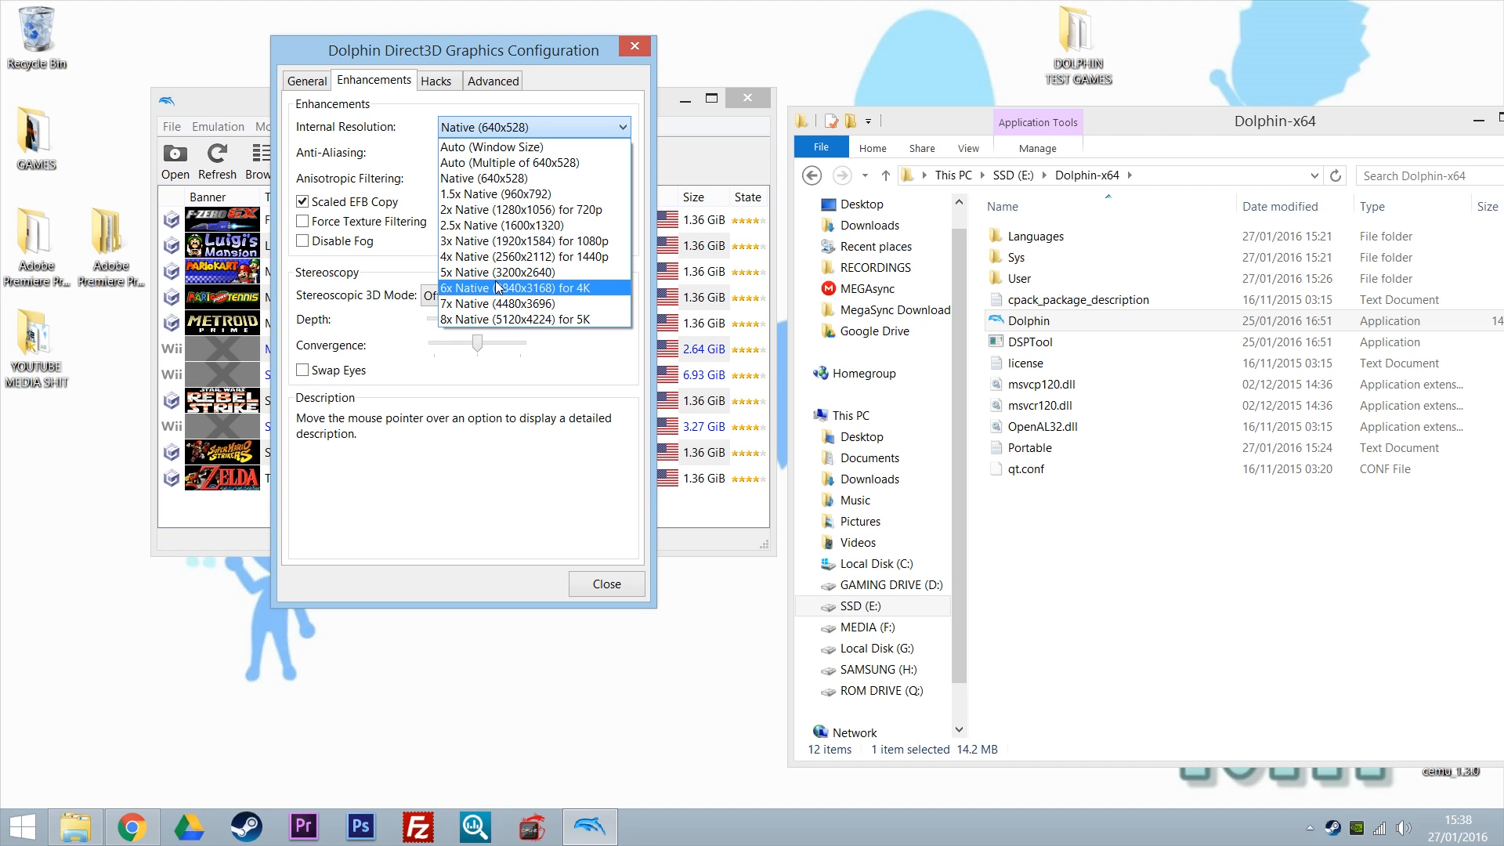
left_click(382, 159)
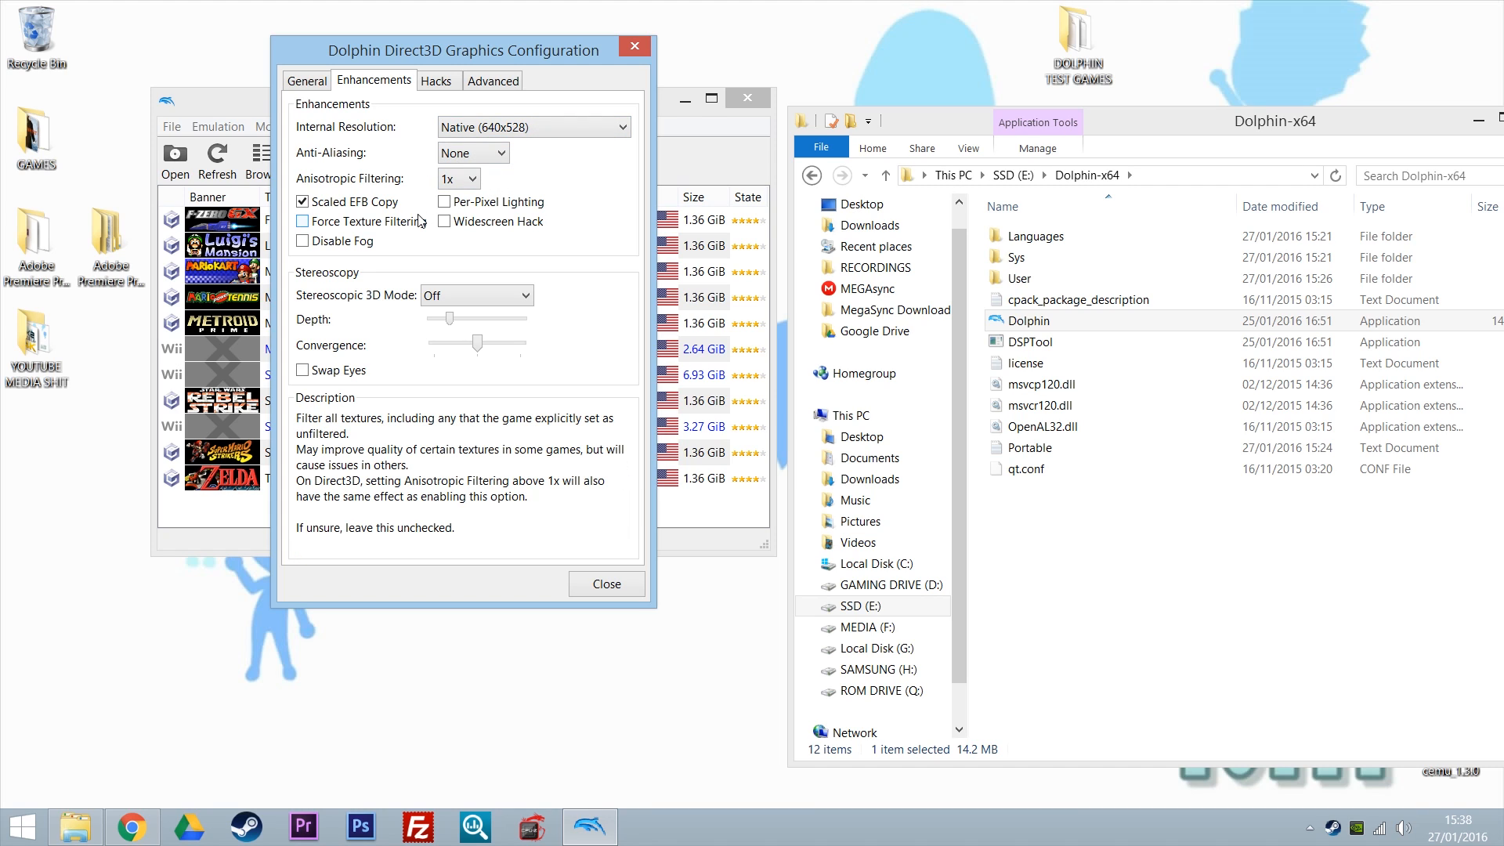
left_click(308, 205)
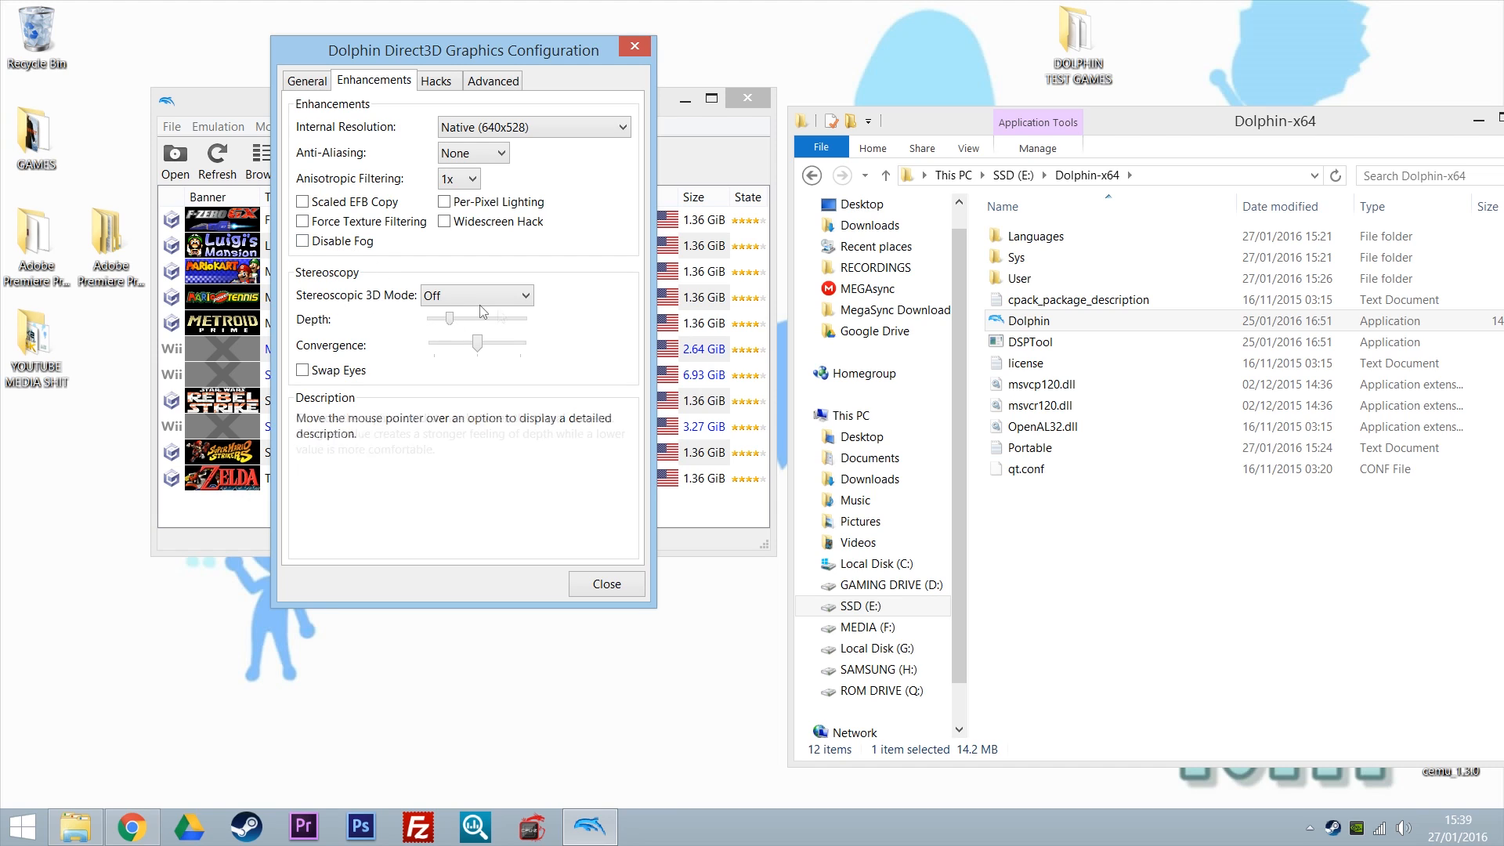
- Enable Skip EFB Access from CPU in the graphics hacks, check the advanced options, and close the graphics configuration
left_click(433, 84)
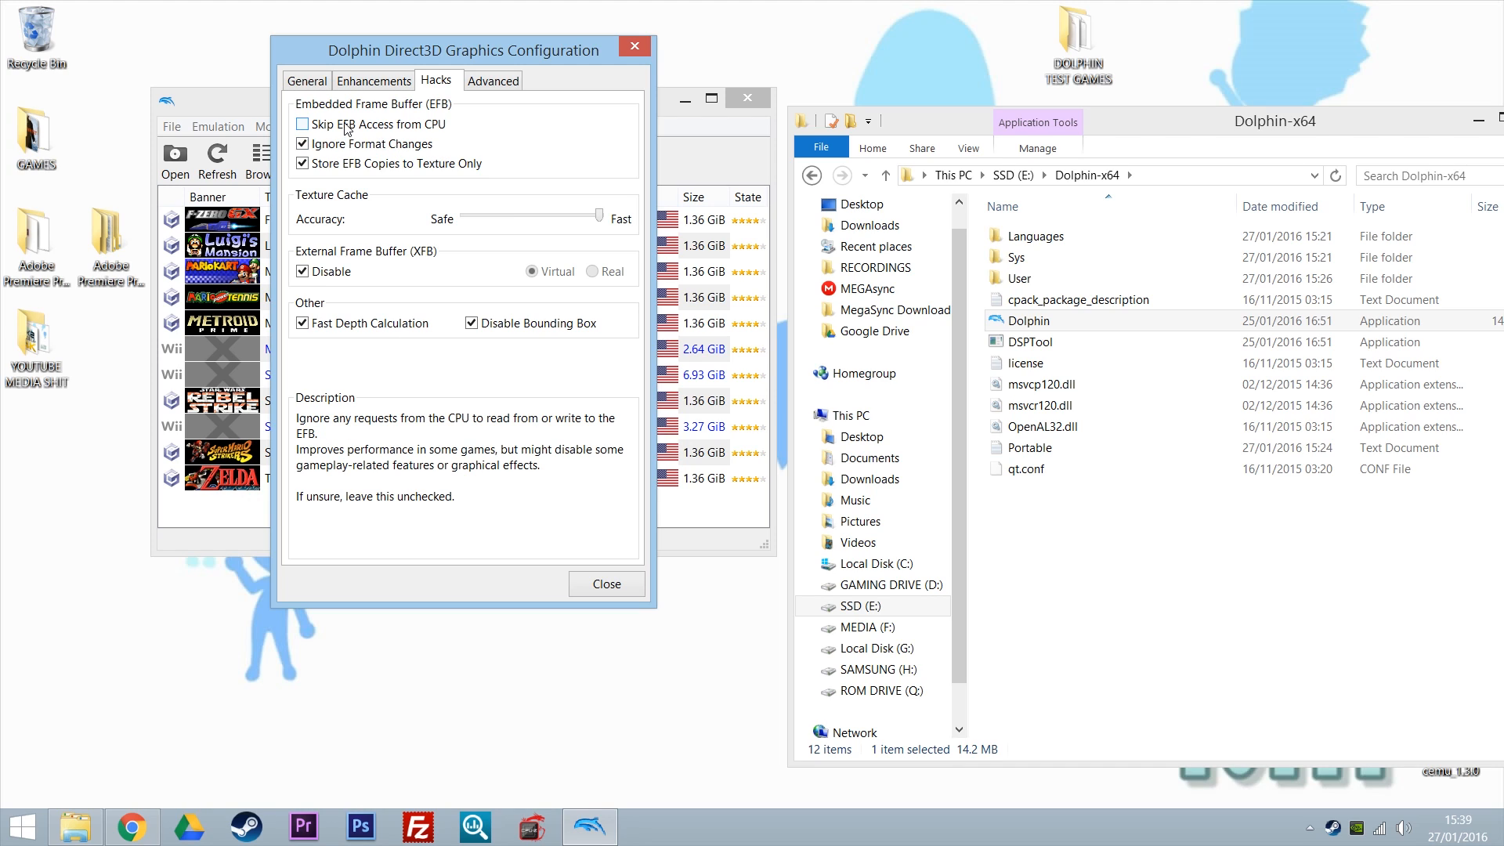
left_click(303, 125)
left_click(302, 125)
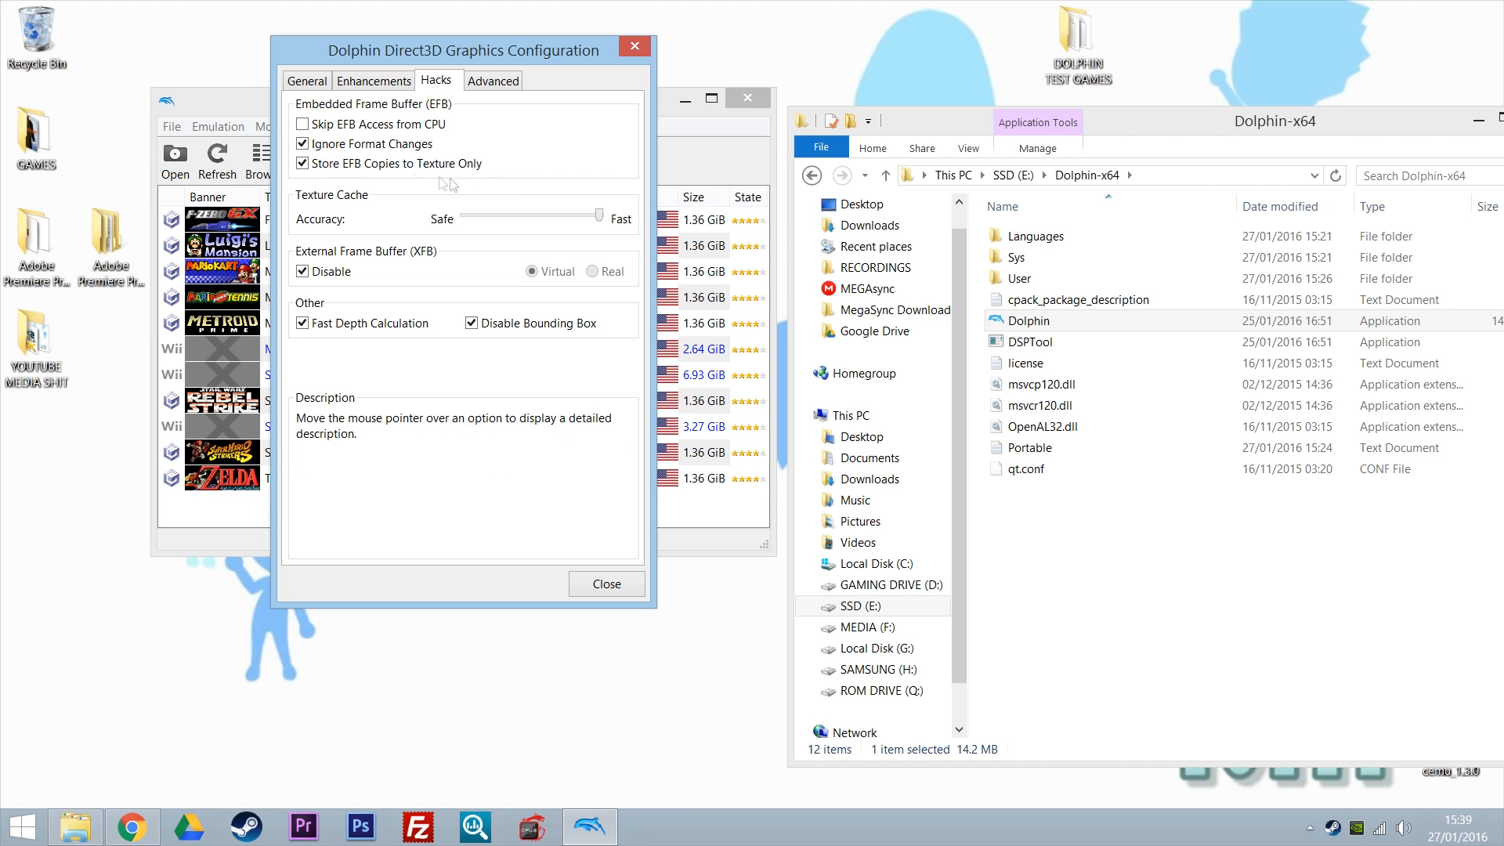
left_click(304, 144)
left_click(302, 124)
left_click(302, 144)
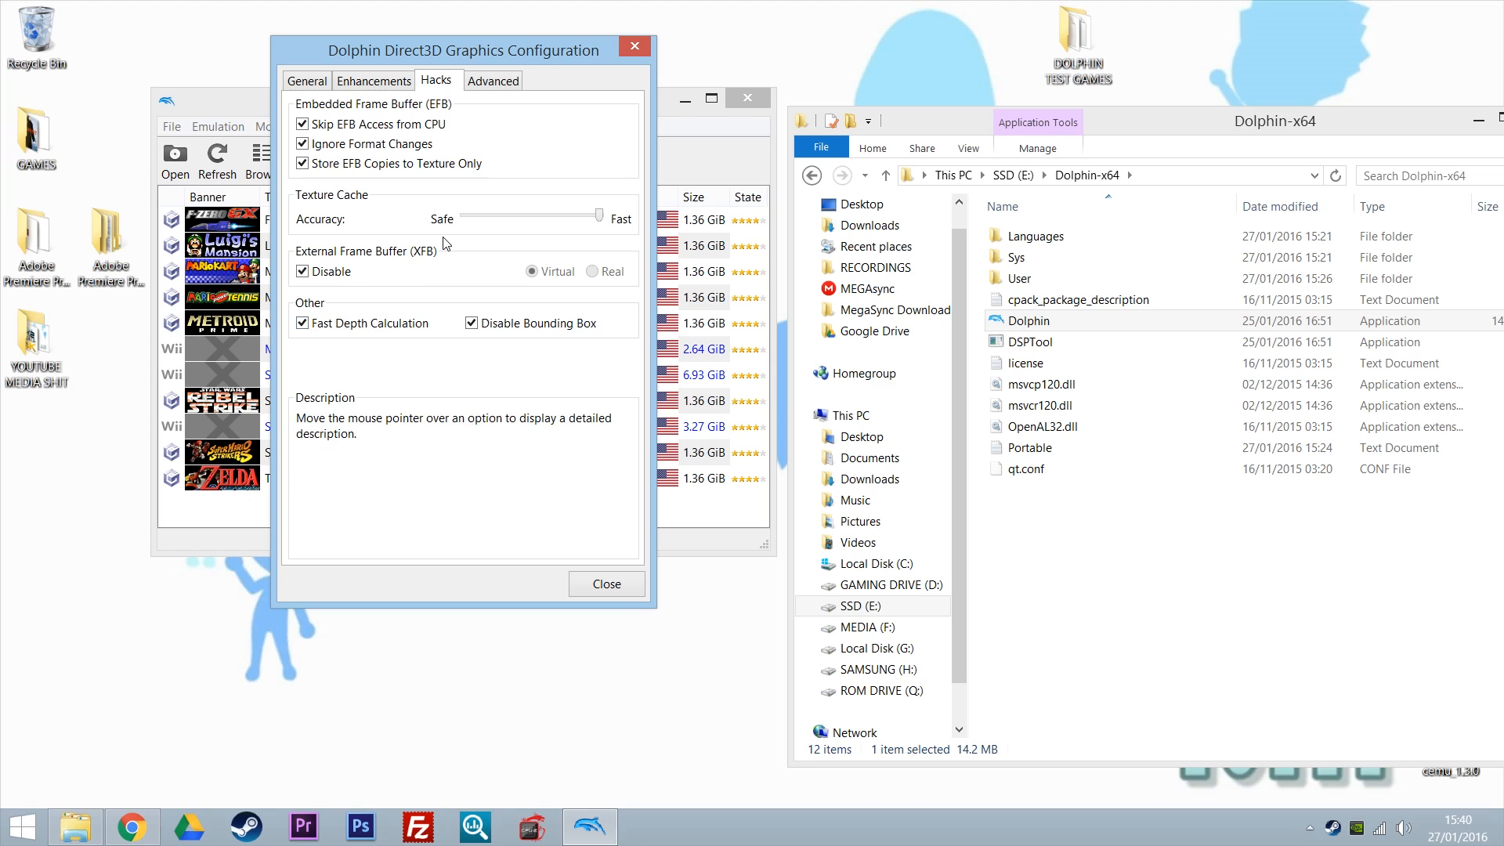
left_click(501, 88)
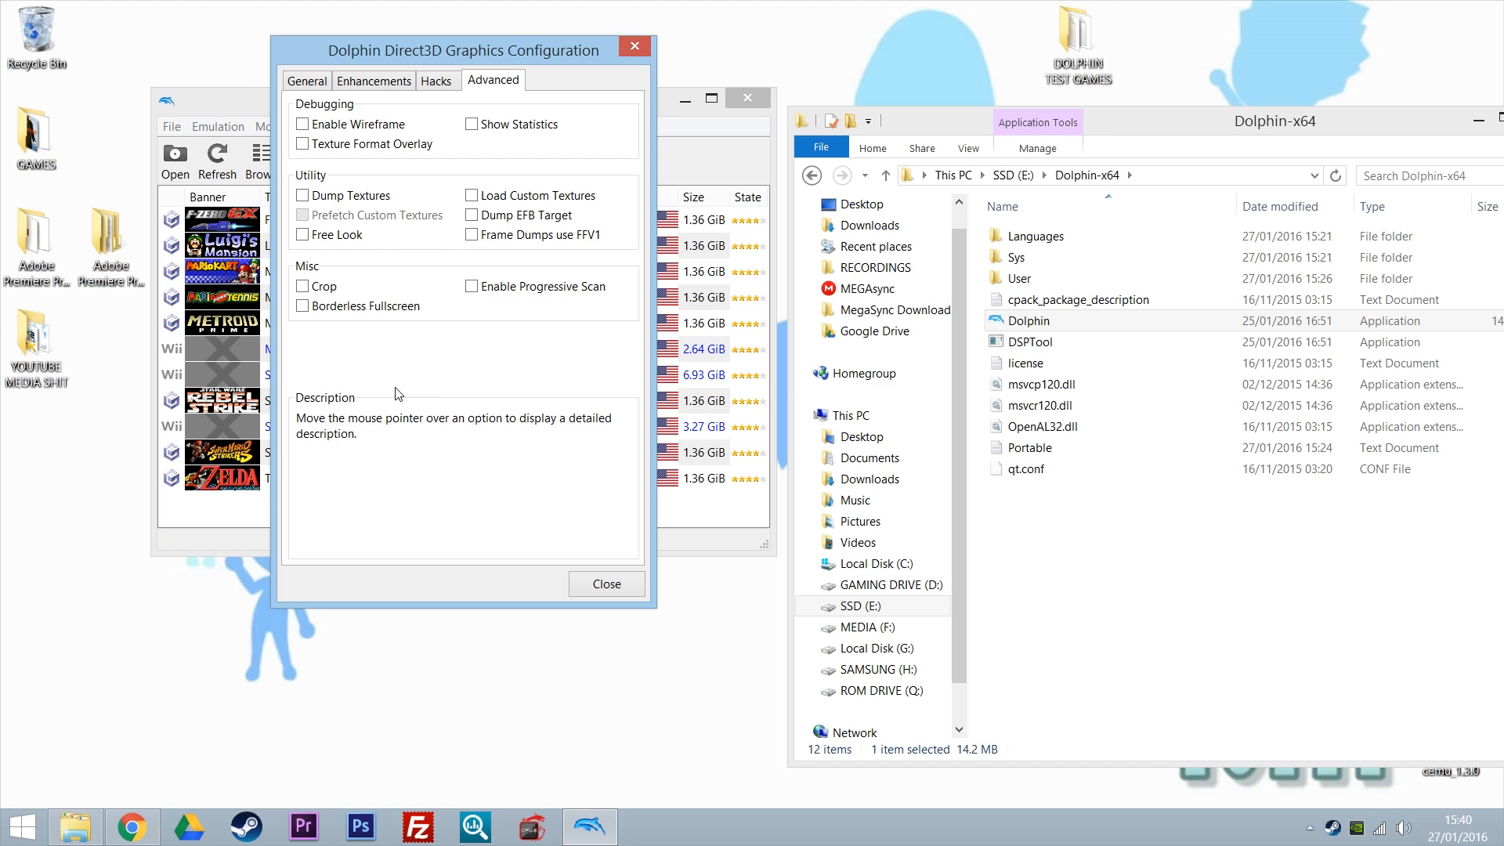
left_click(607, 587)
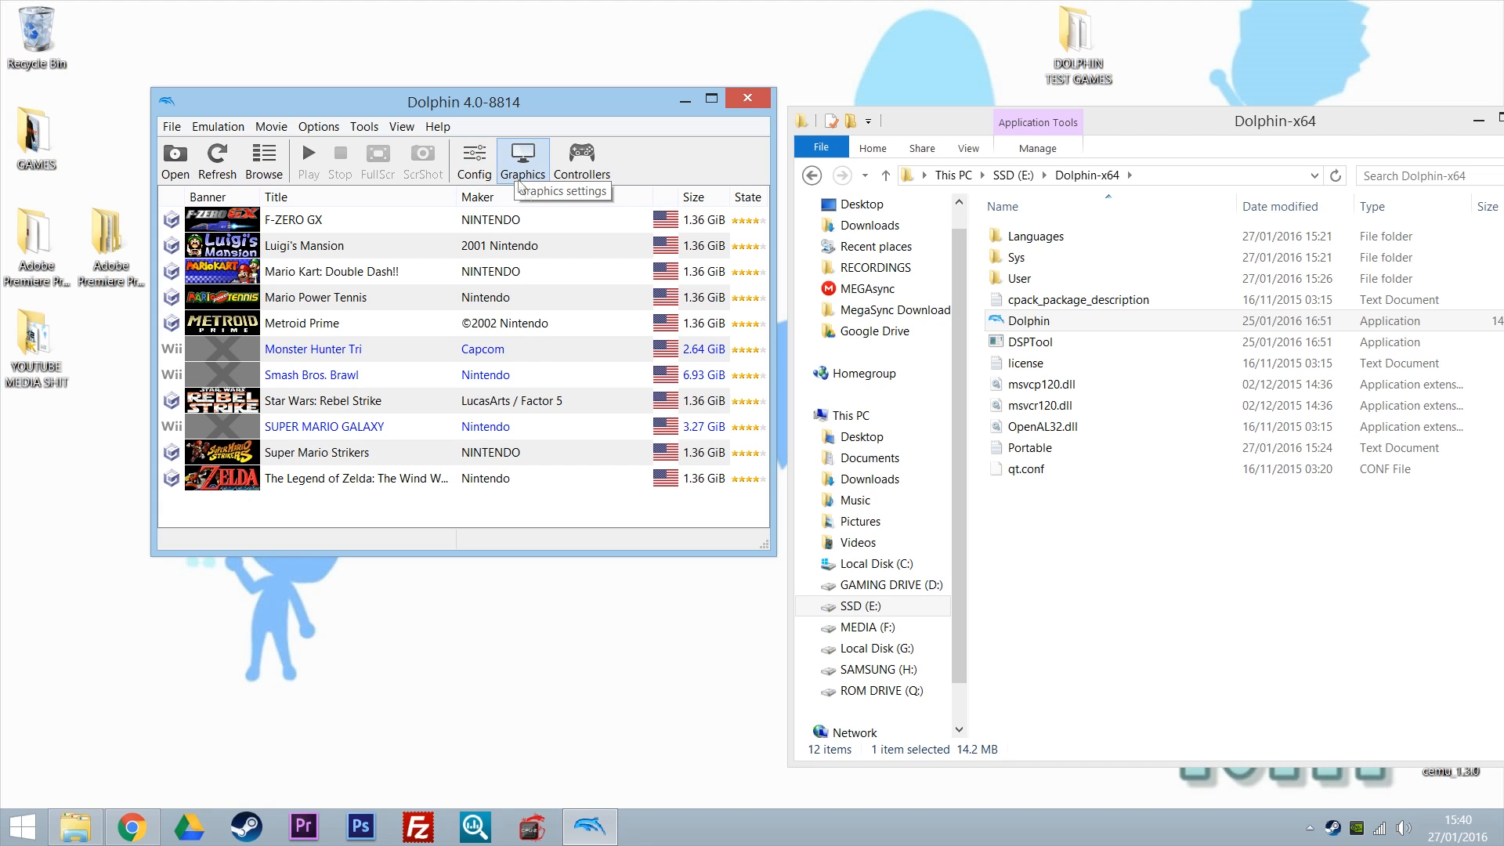
left_click(594, 158)
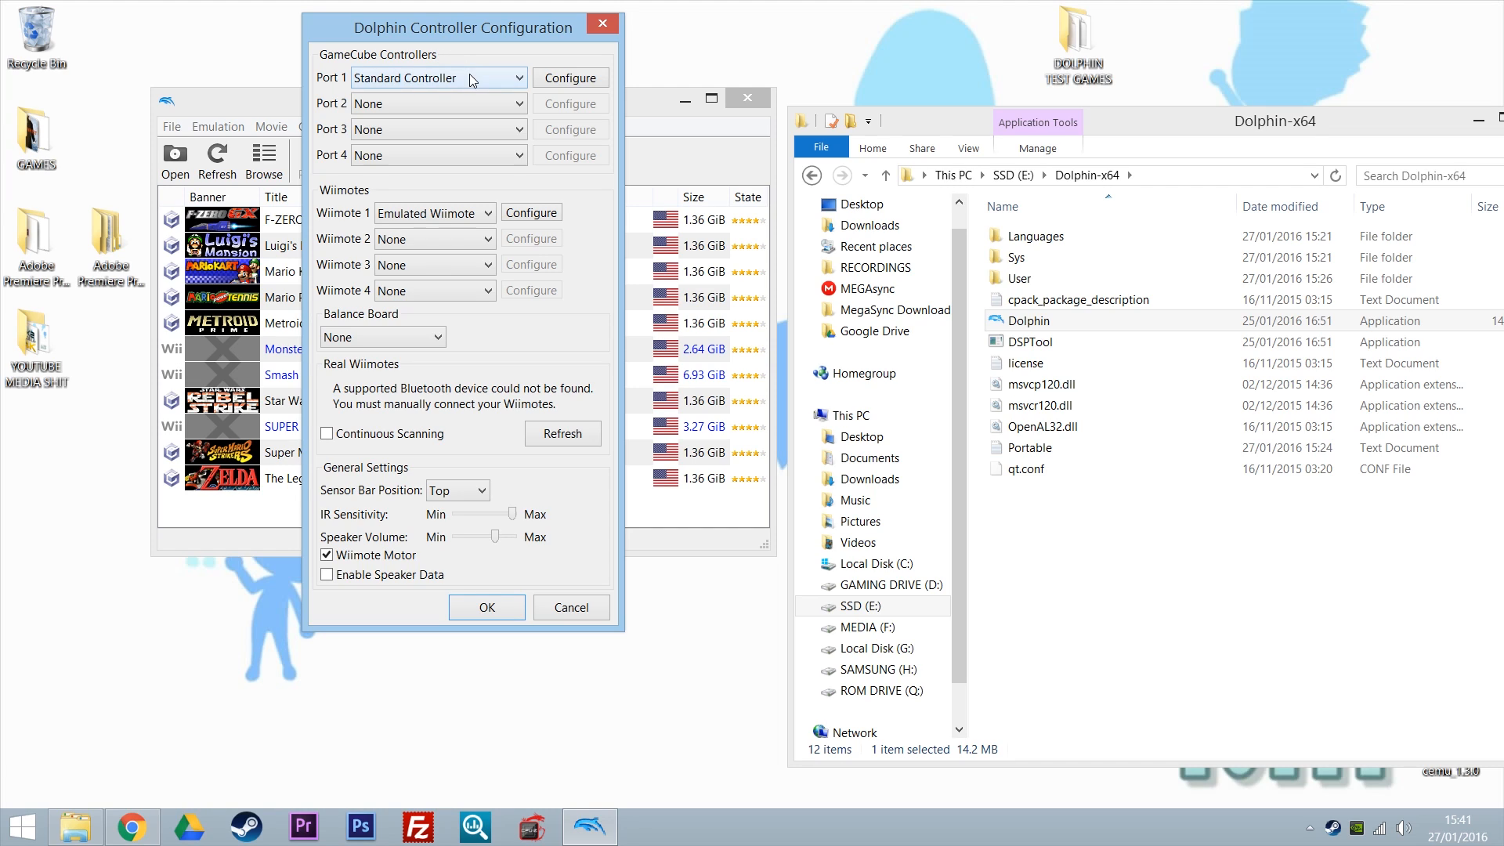
left_click(576, 81)
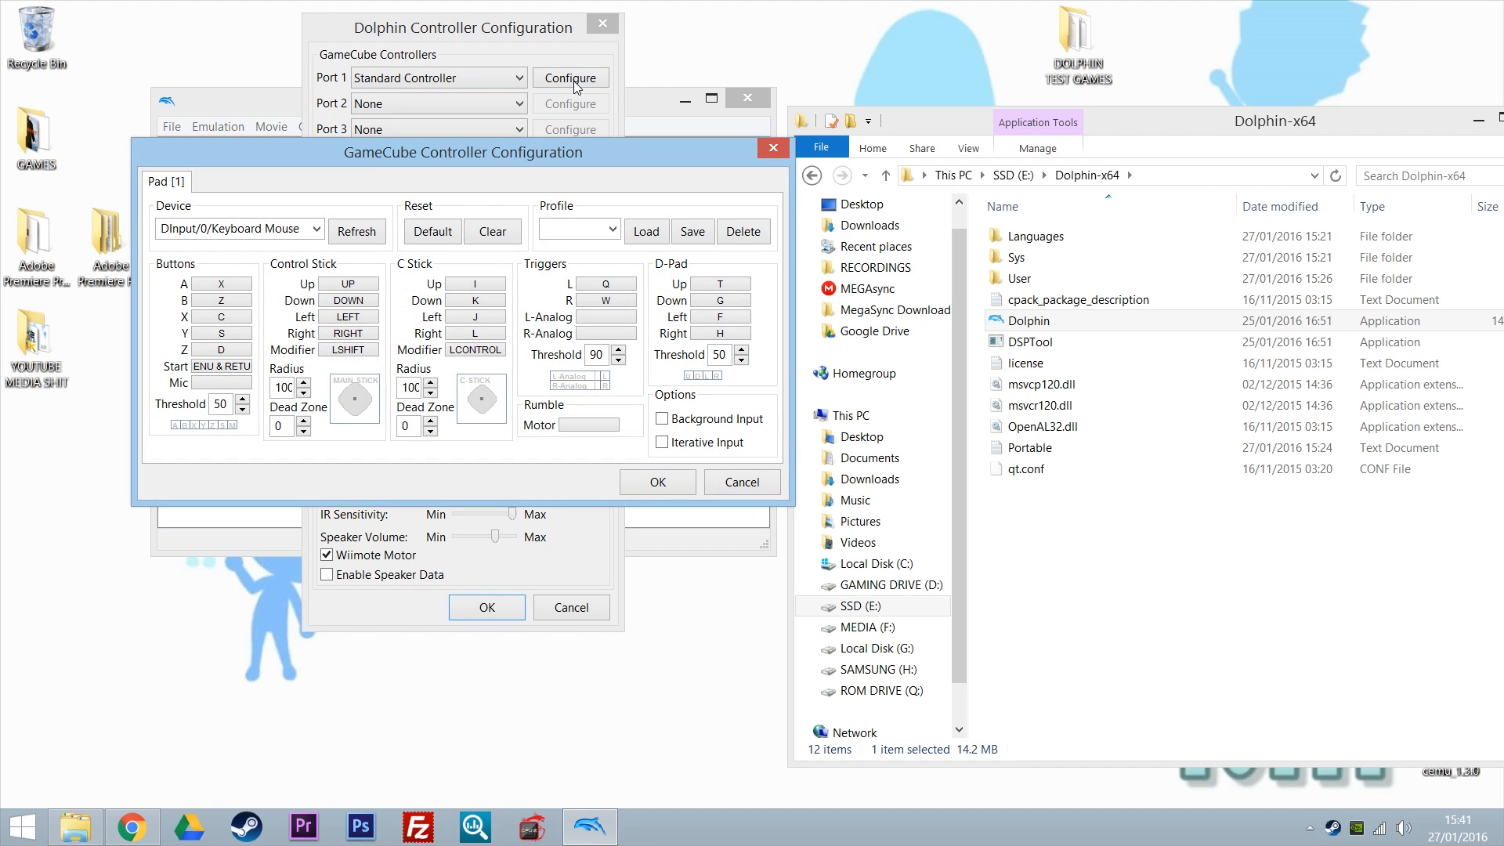
left_click(313, 231)
left_click(311, 235)
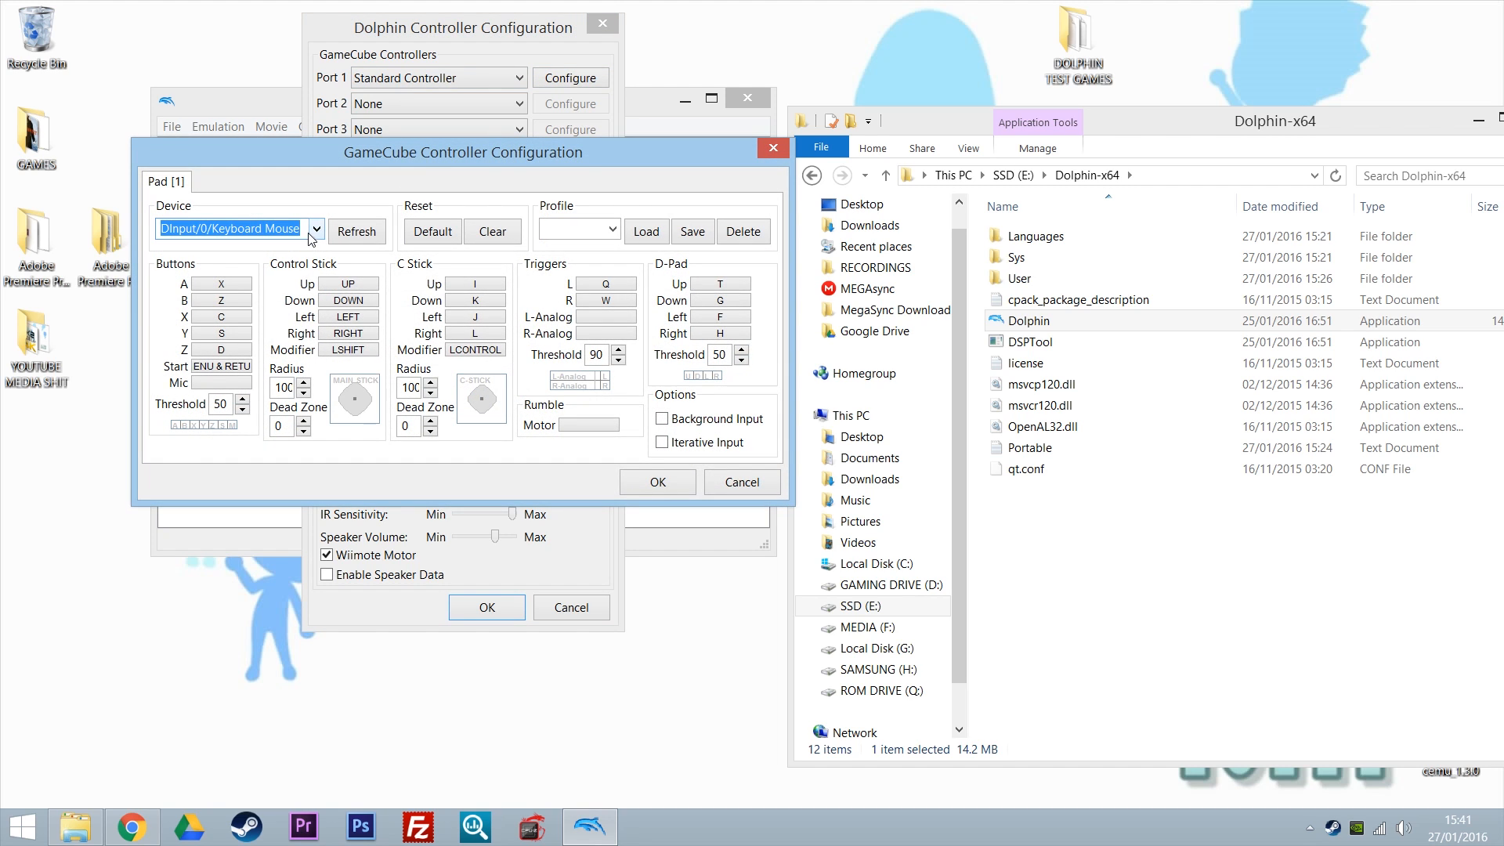
left_click(785, 146)
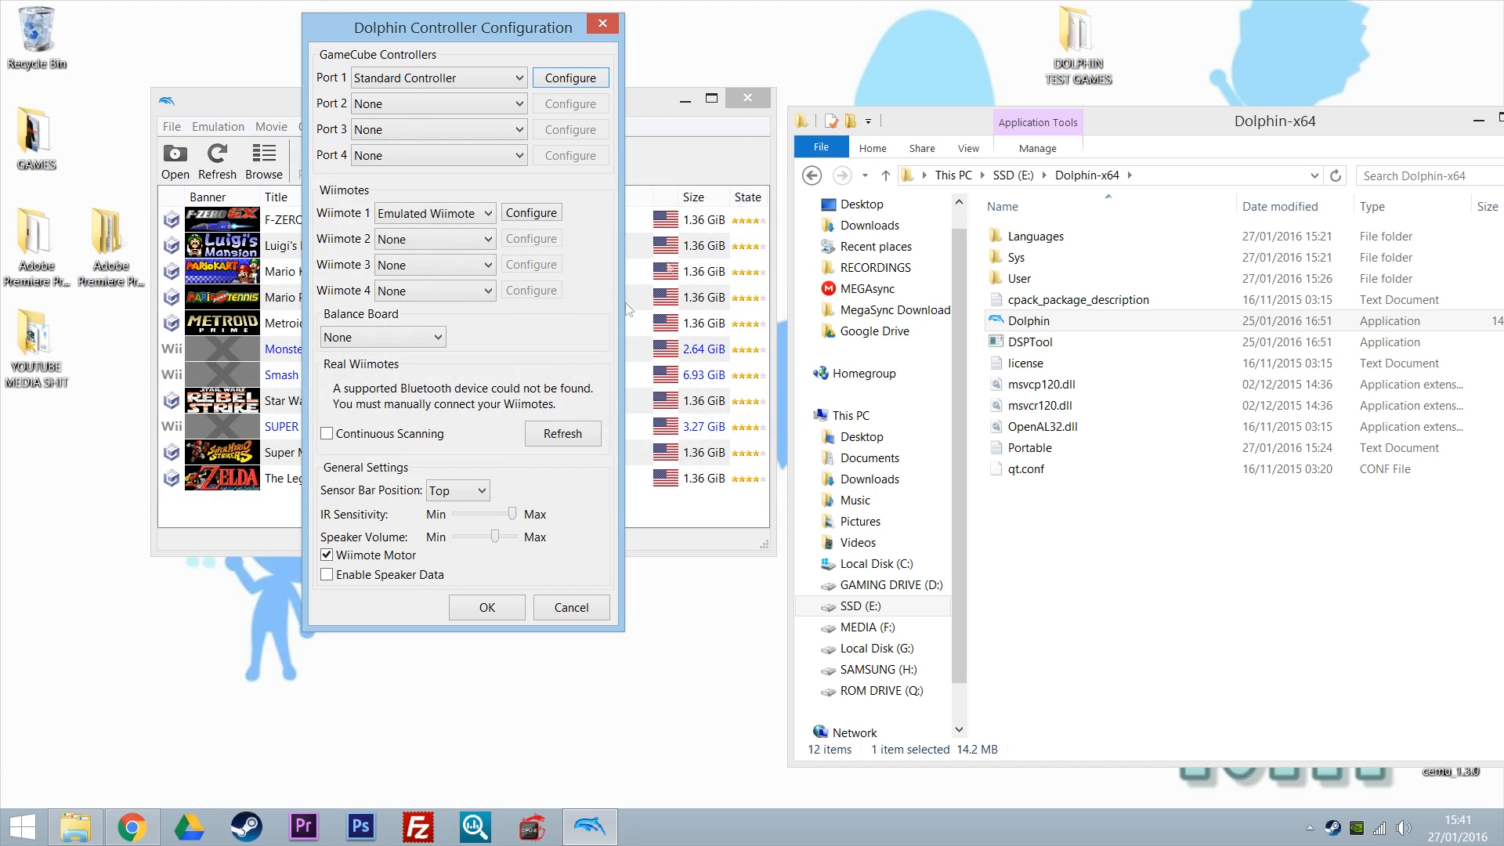
left_click(502, 616)
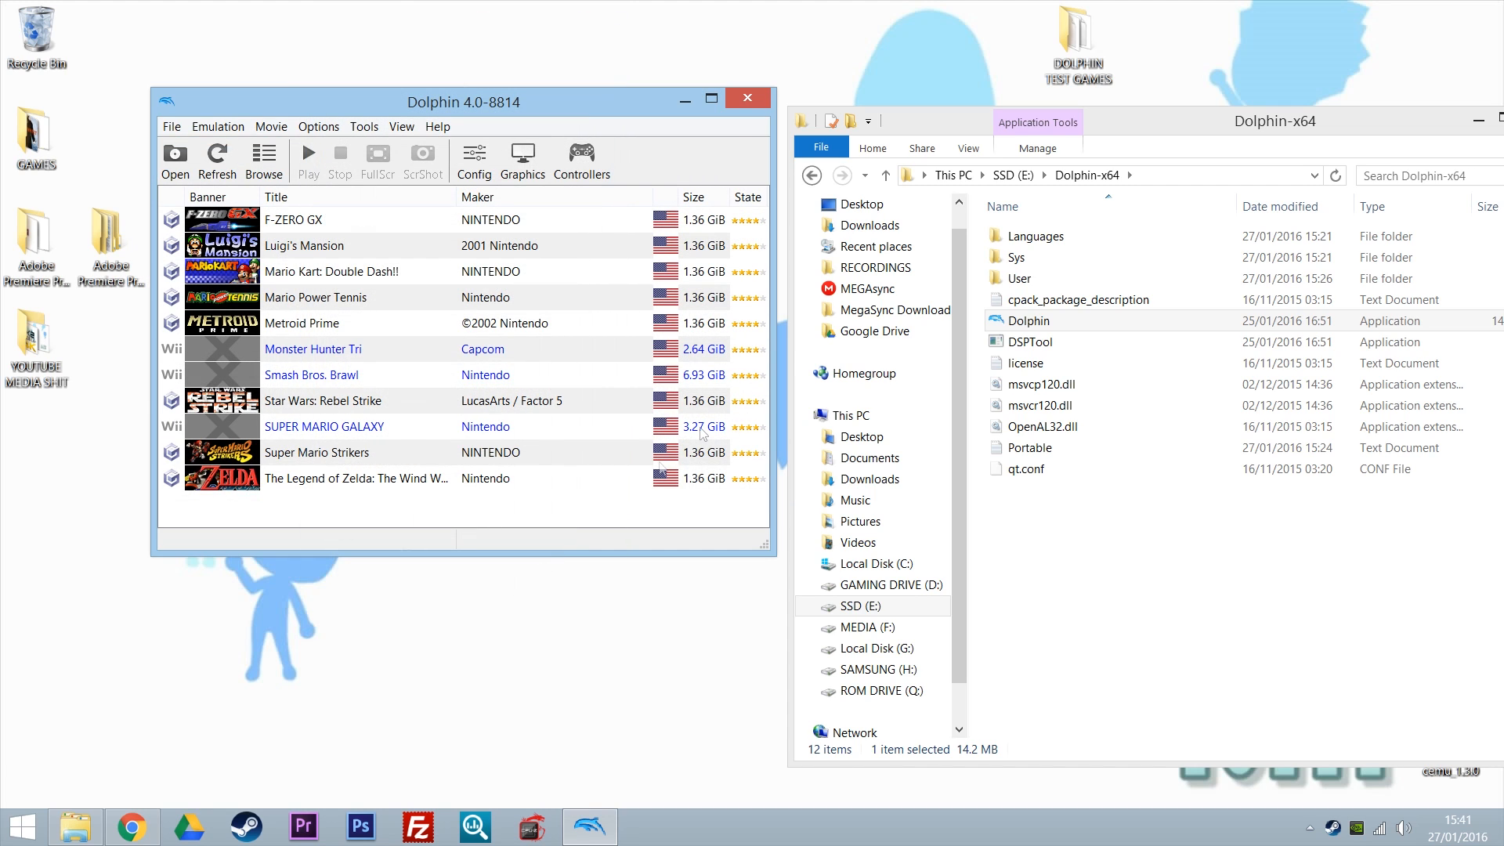
- Restart Dolphin and set the device of the port 1 GameCube controller to XInput/0/Gamepad
left_click(747, 100)
double_click(1060, 323)
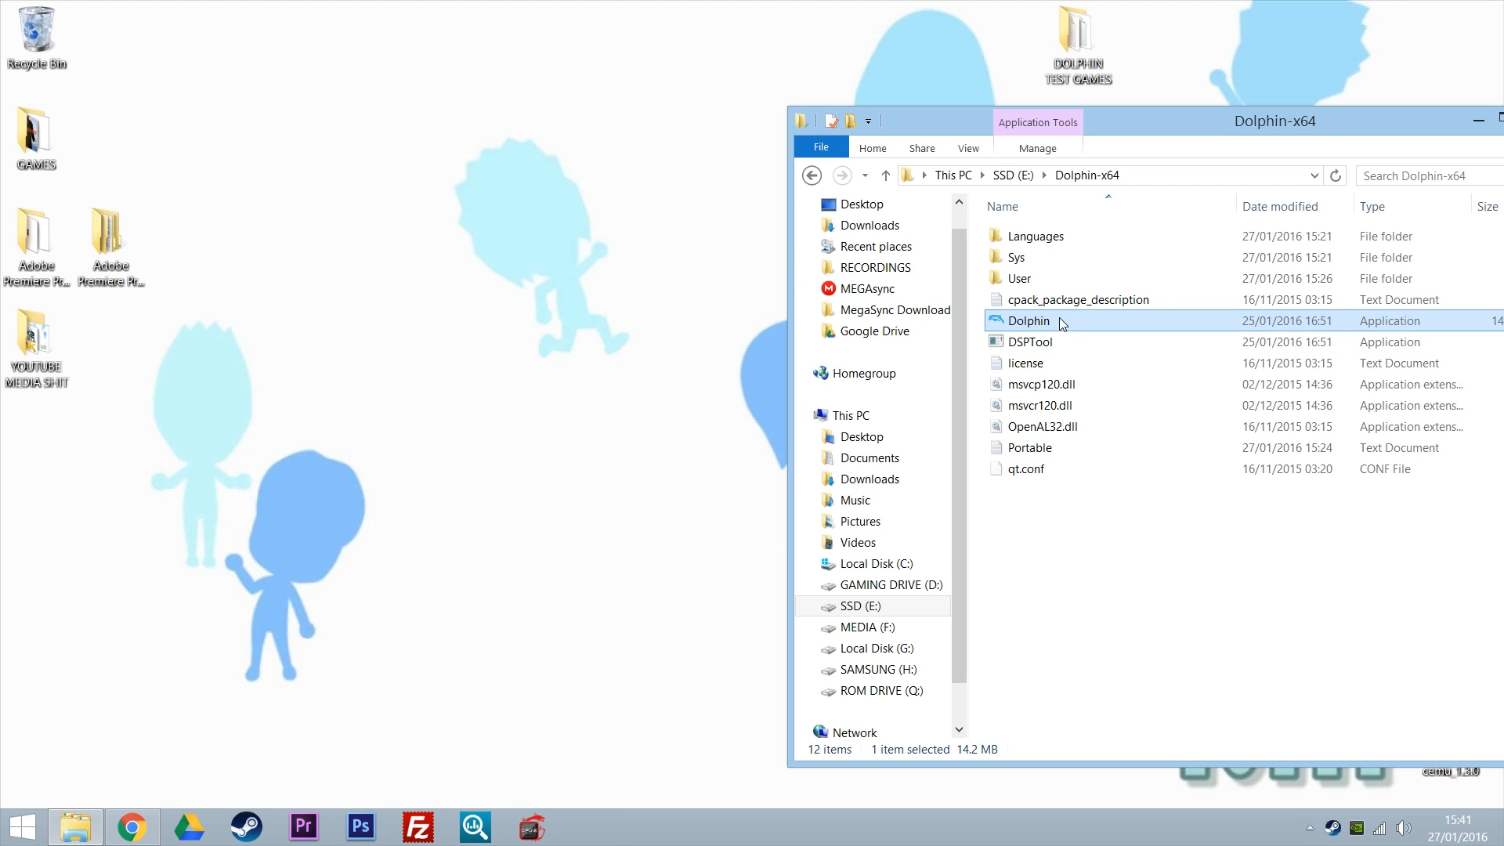
left_click(842, 453)
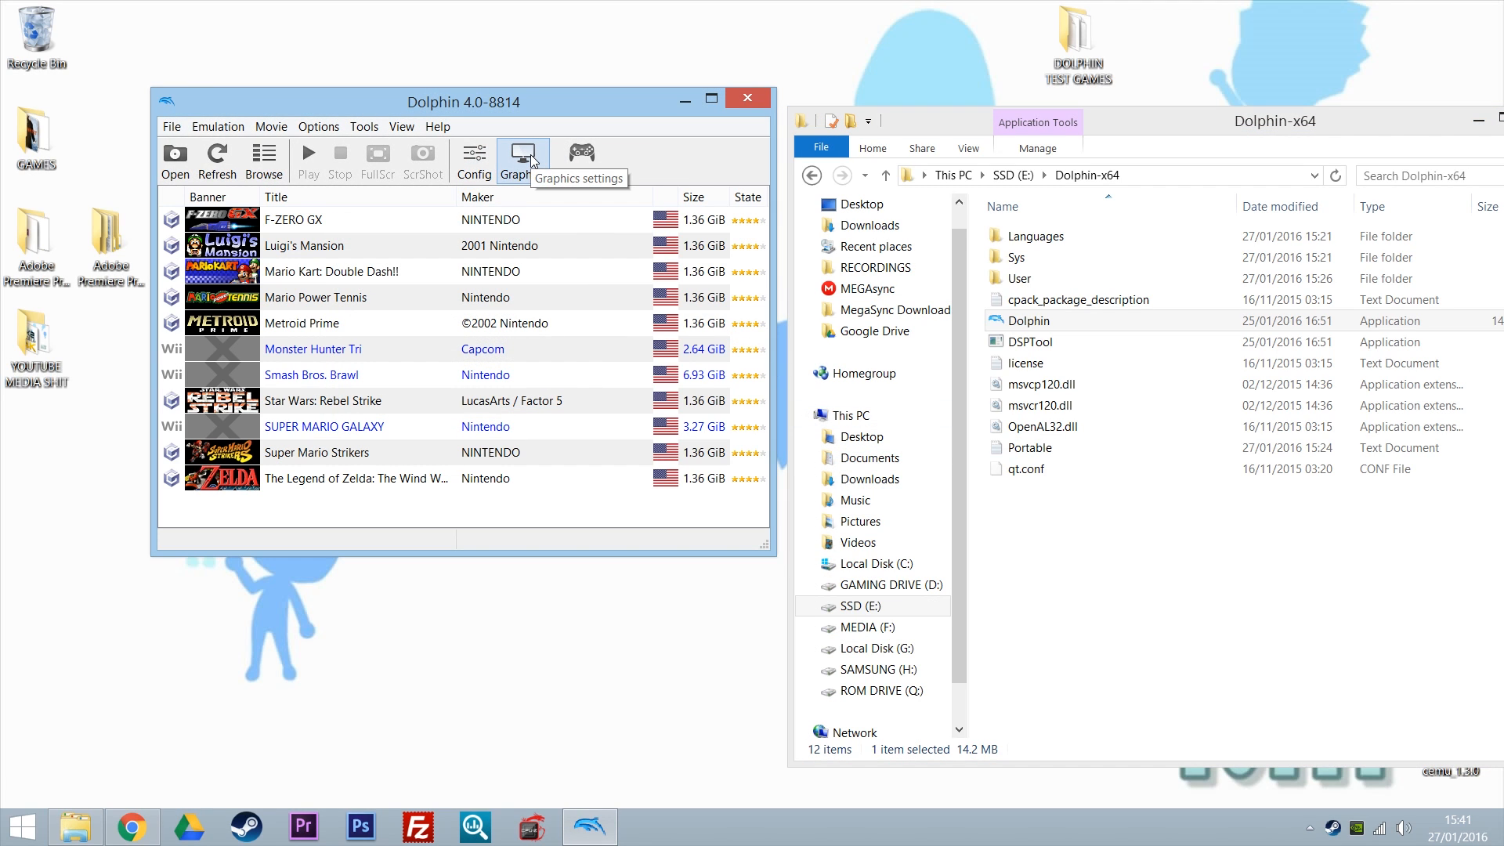
left_click(583, 161)
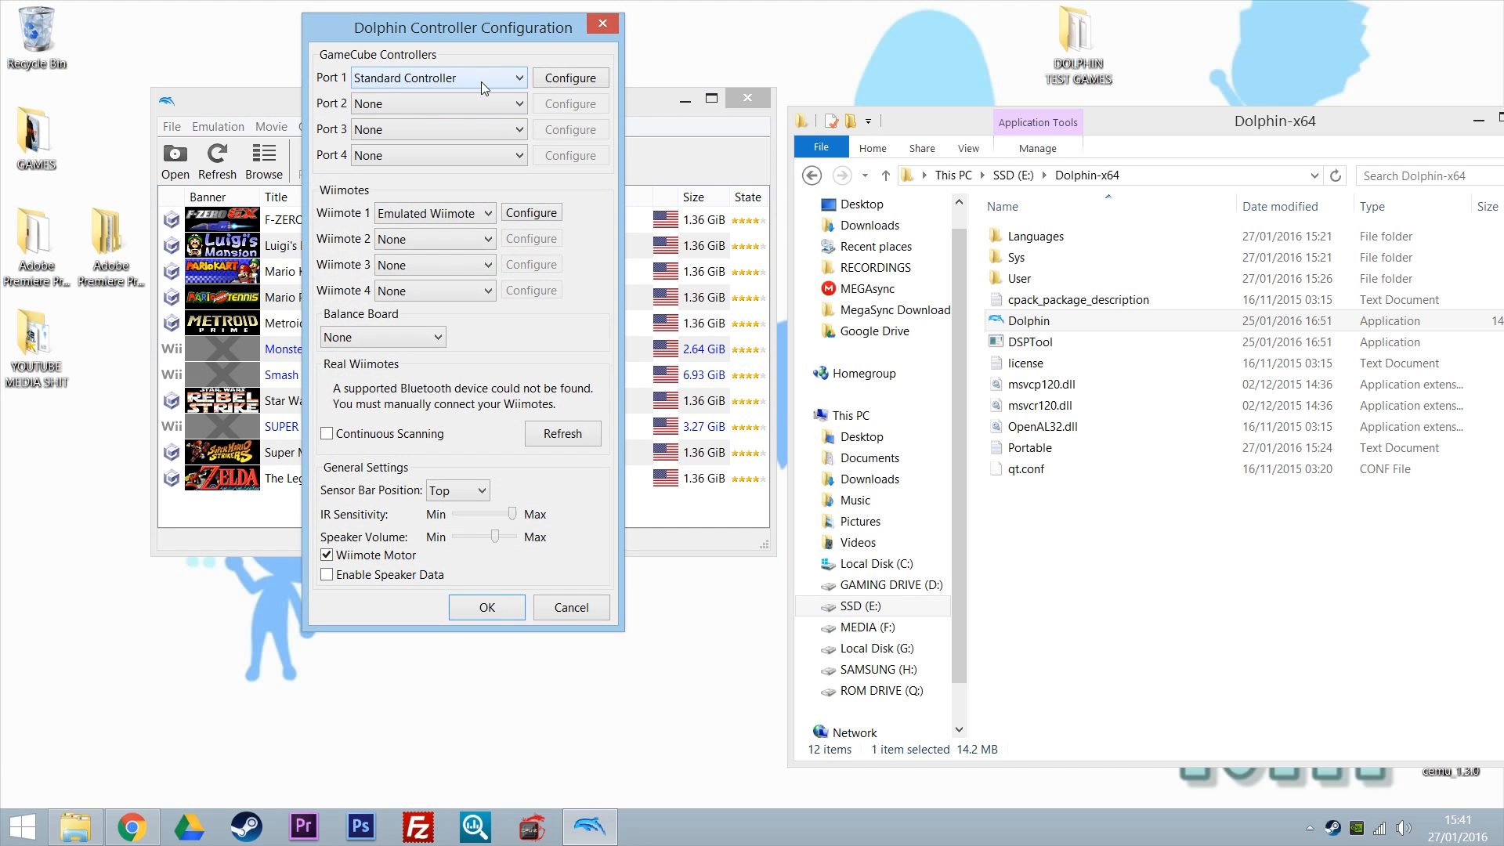
left_click(572, 79)
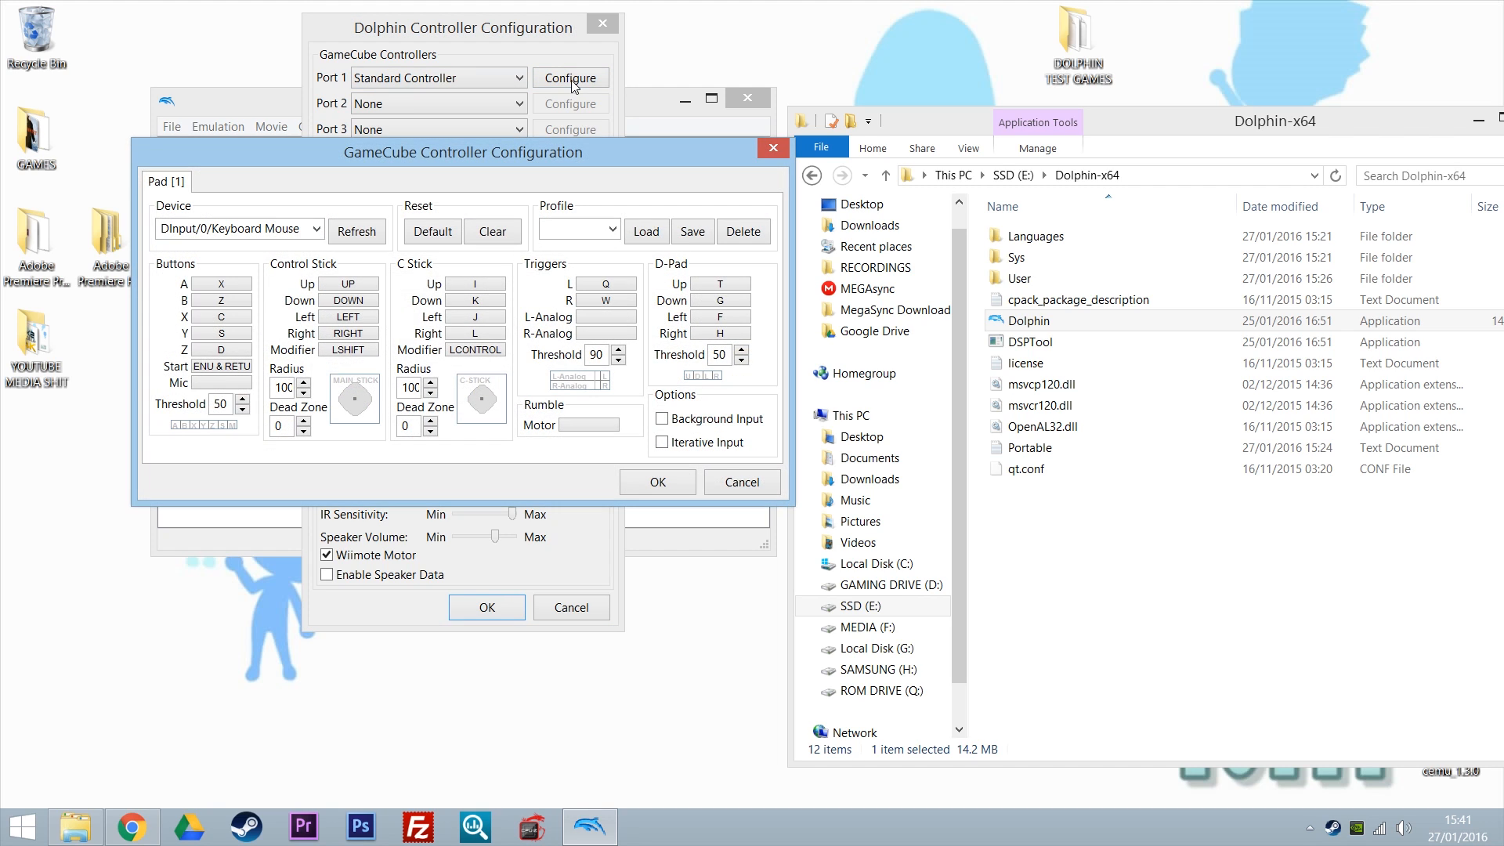
left_click(314, 232)
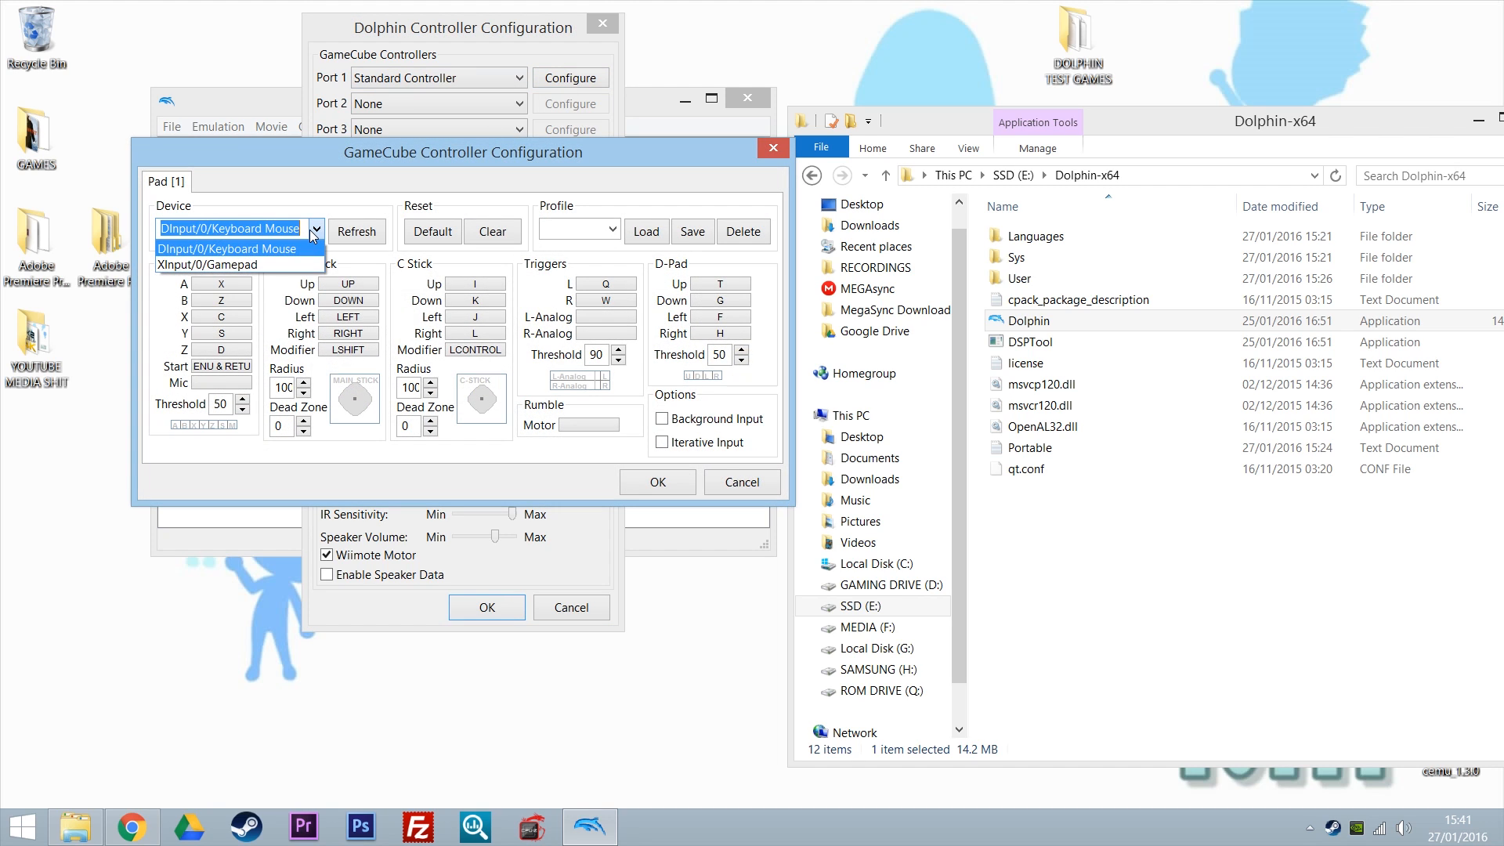
left_click(253, 265)
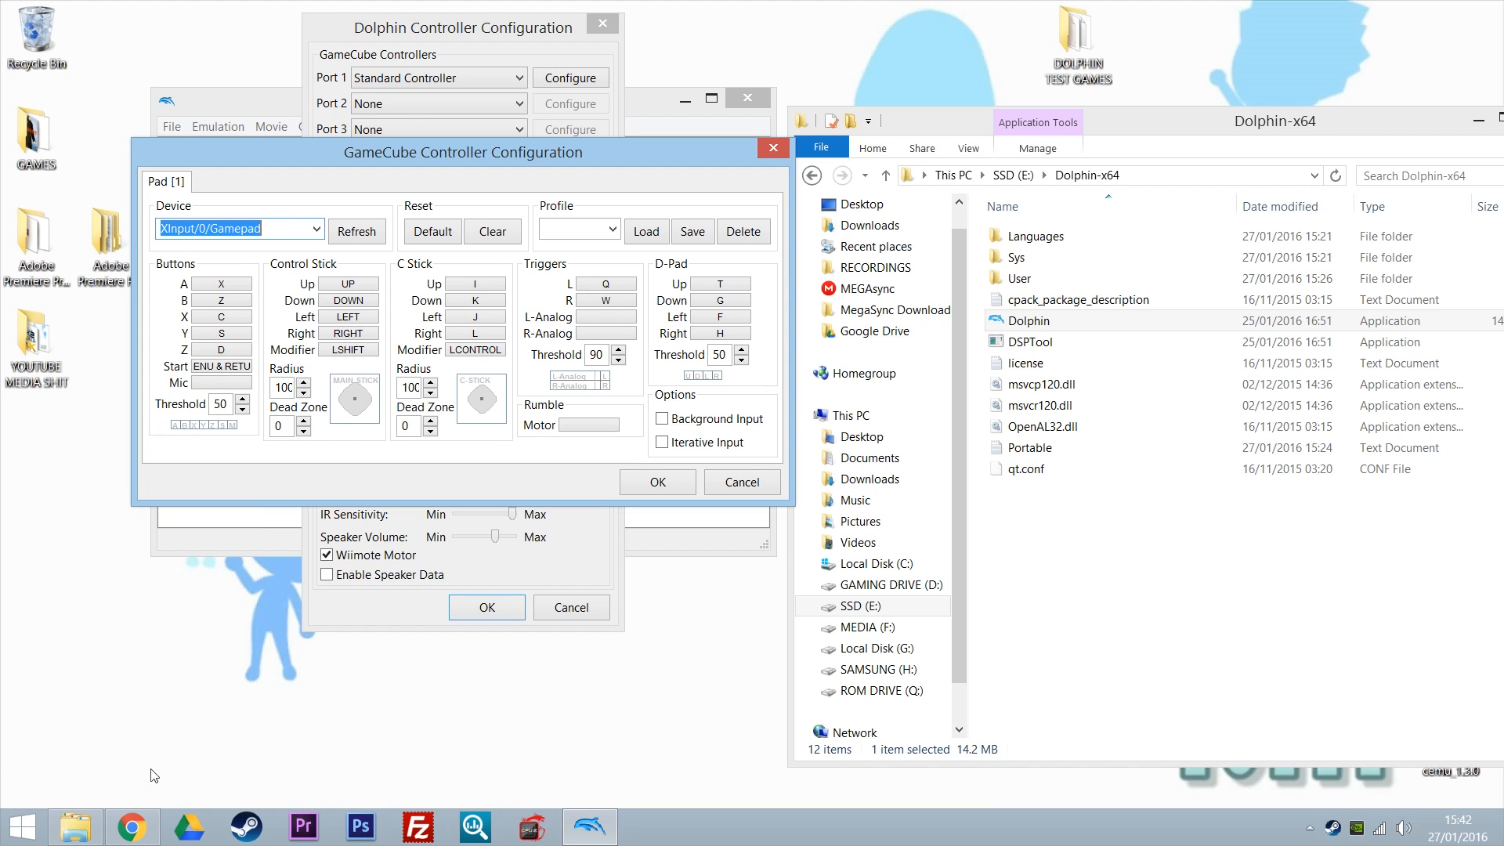
- Switch to Chrome, search Google Images for "gamecube joypad" in a new tab, and open the labelled controller layout diagram from Wikipedia
left_click(131, 827)
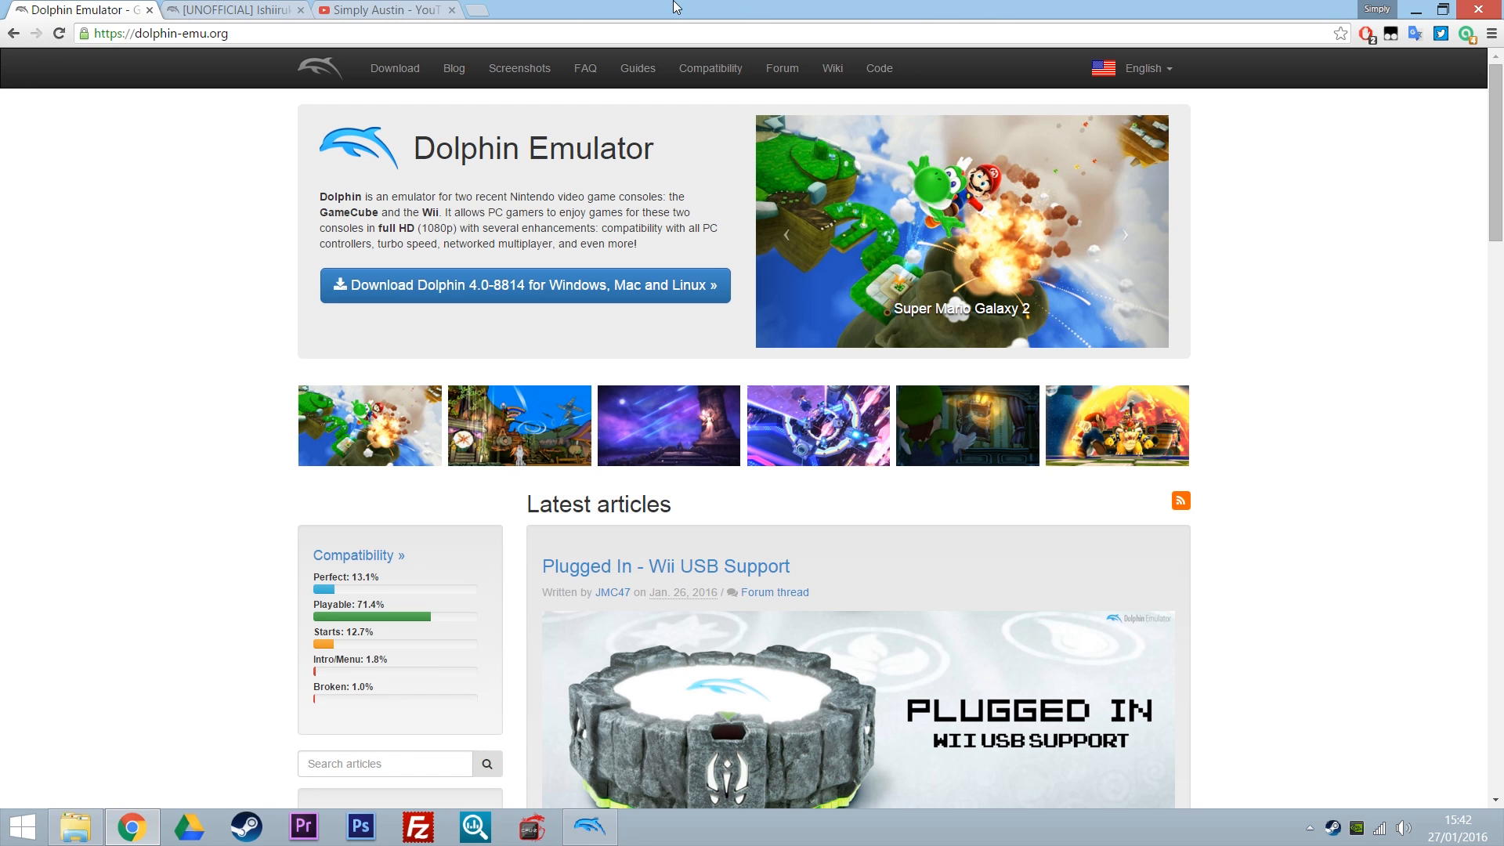
left_click(476, 11)
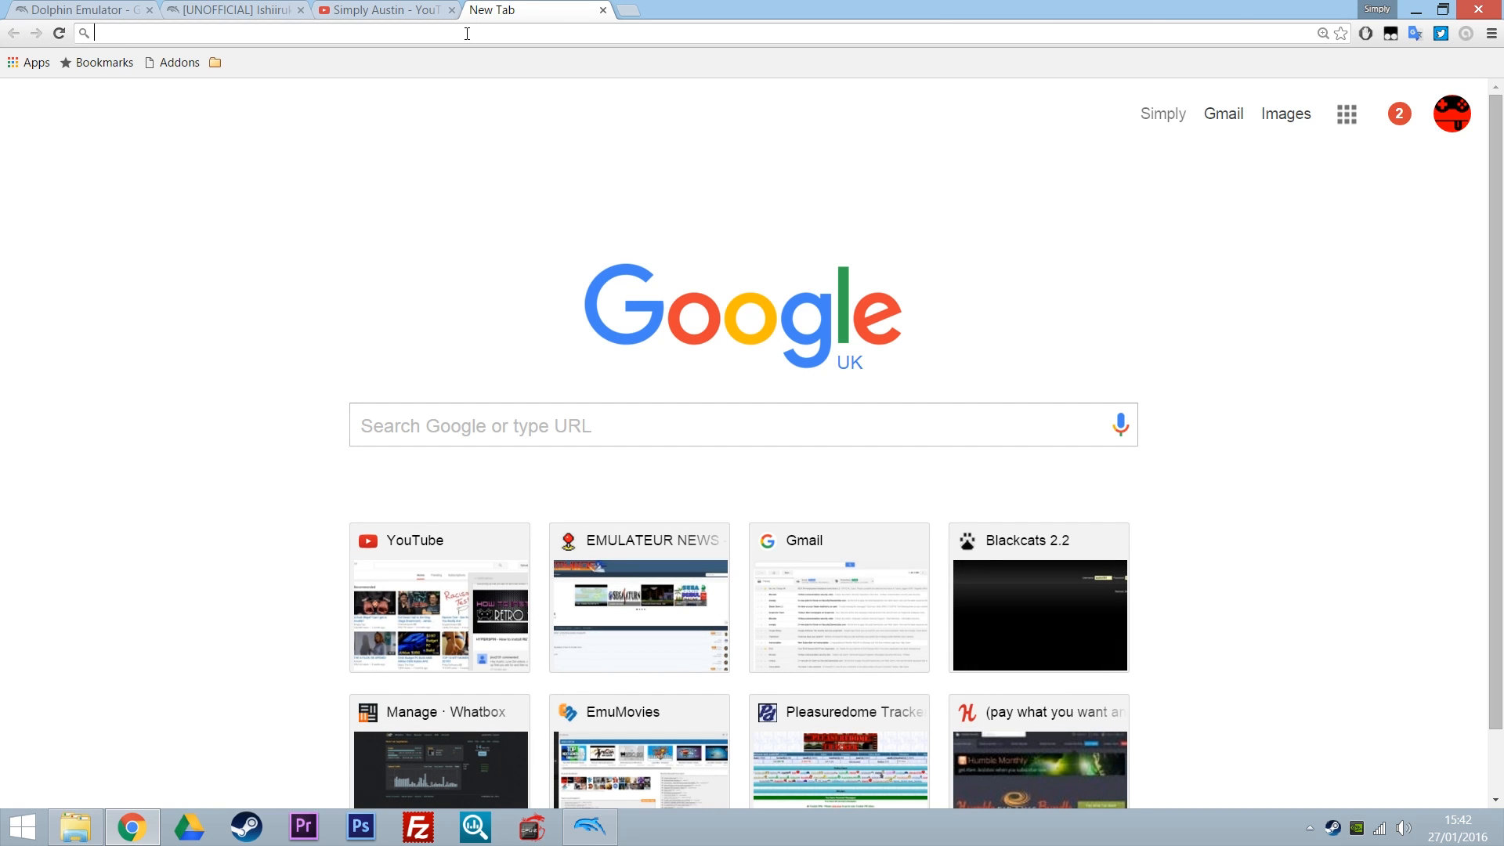
type("gtamecube")
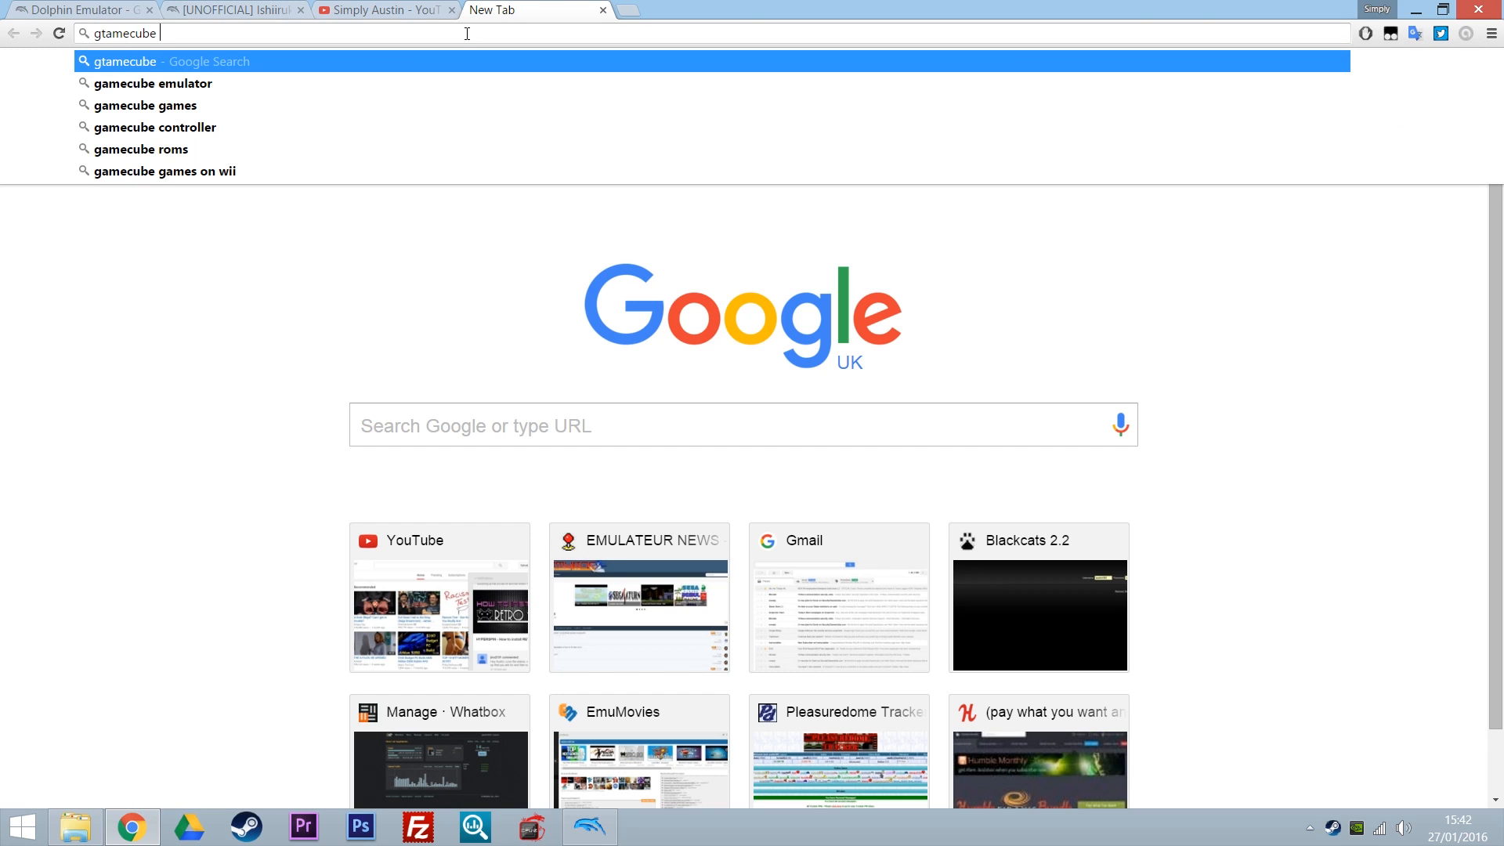
type(" joypad")
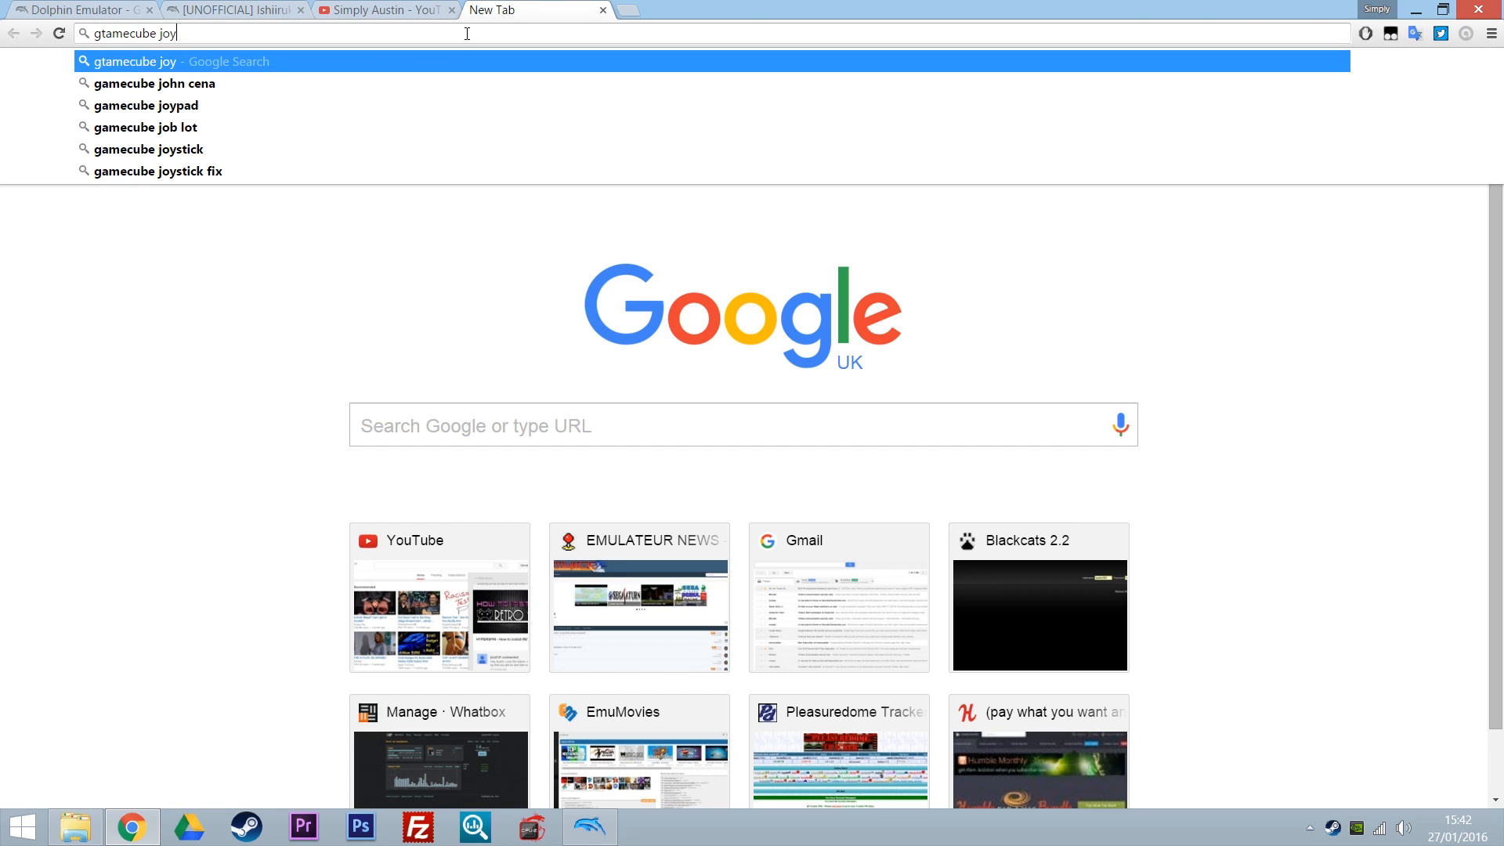
key("Return")
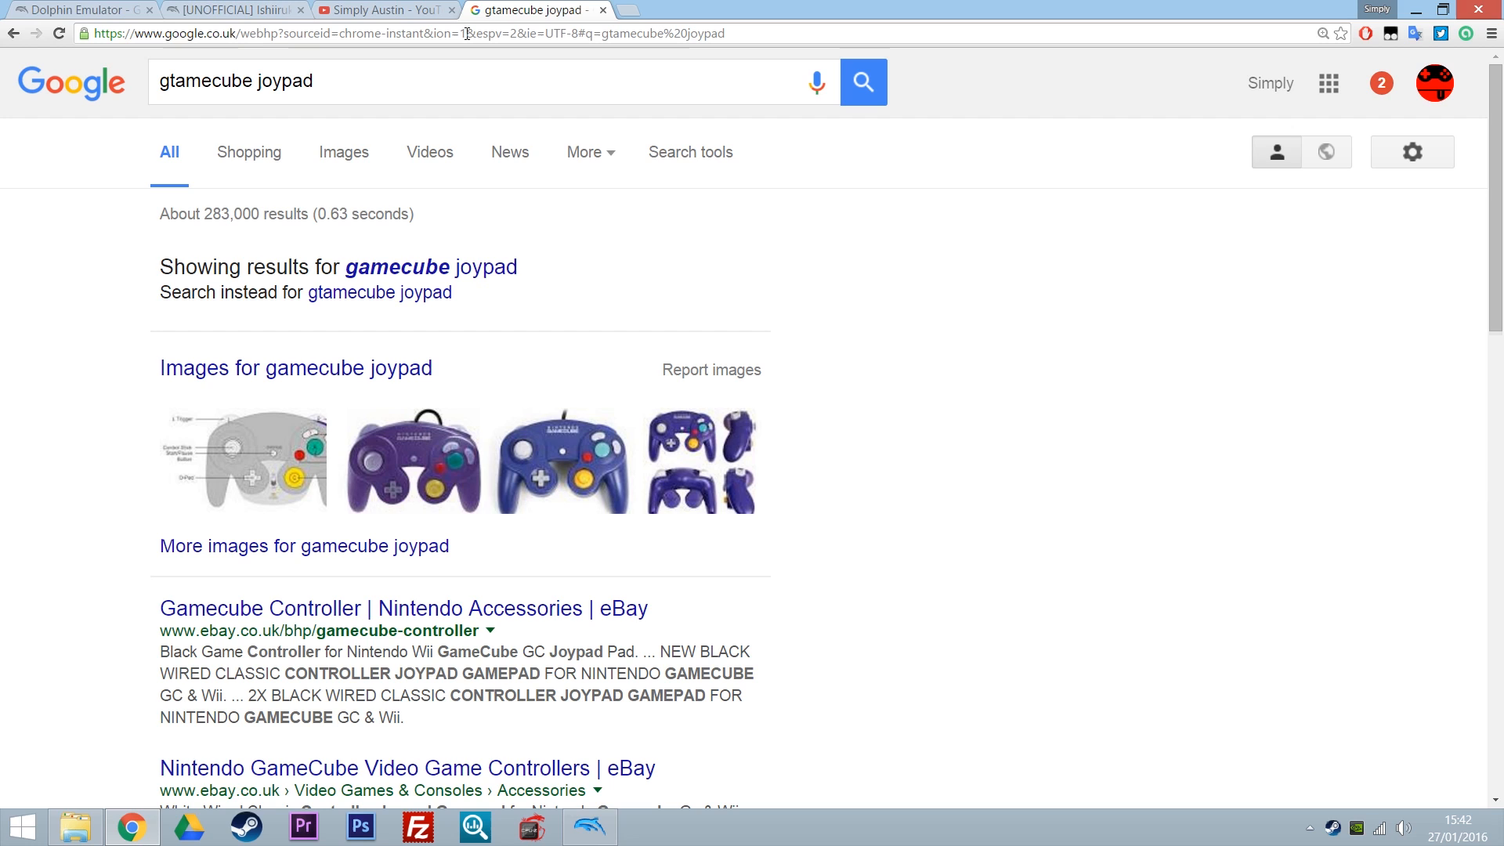
left_click(327, 161)
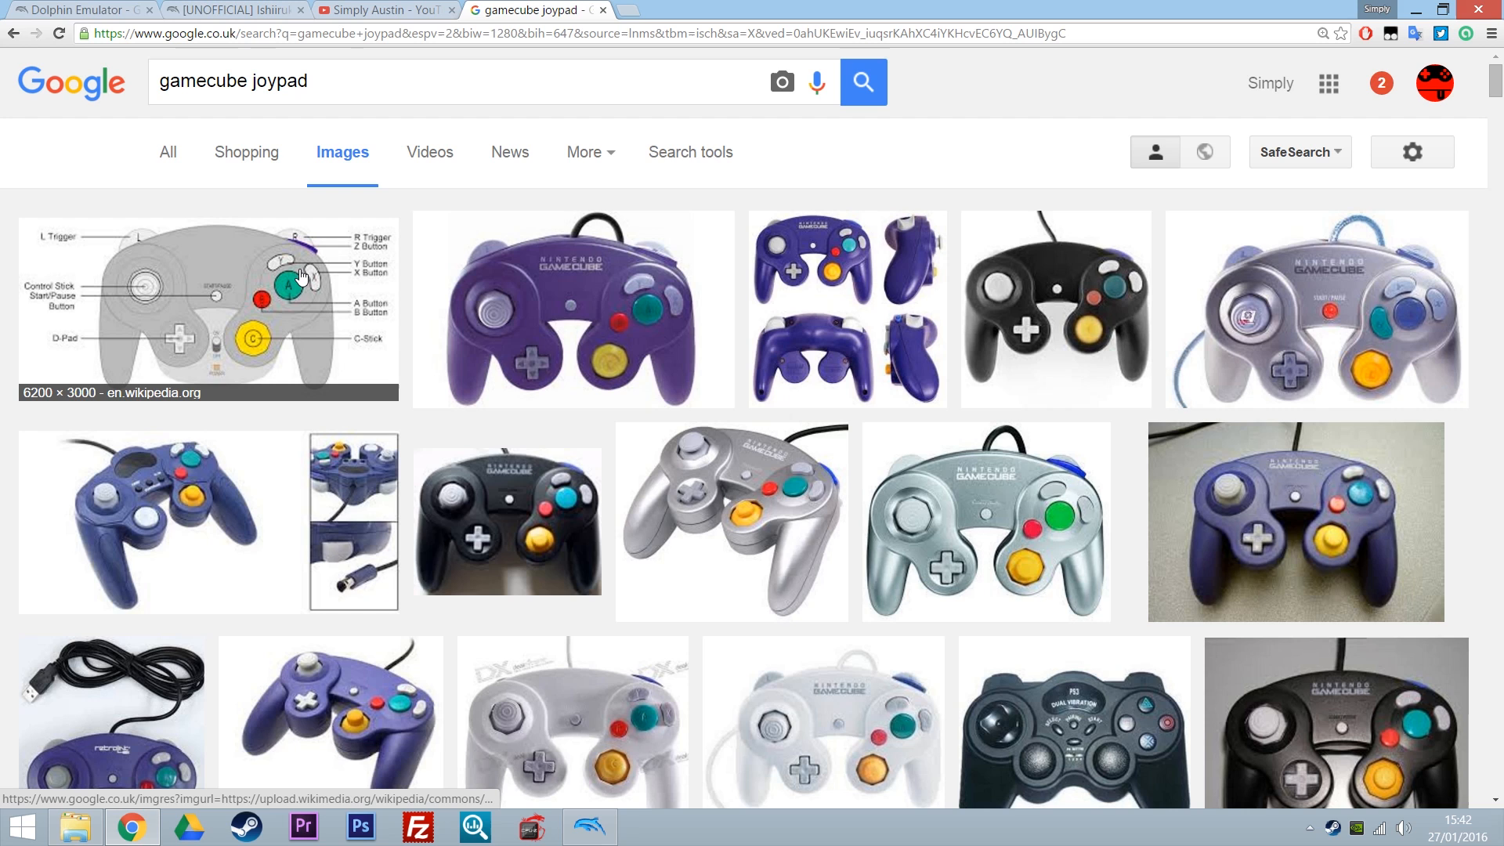
left_click(350, 336)
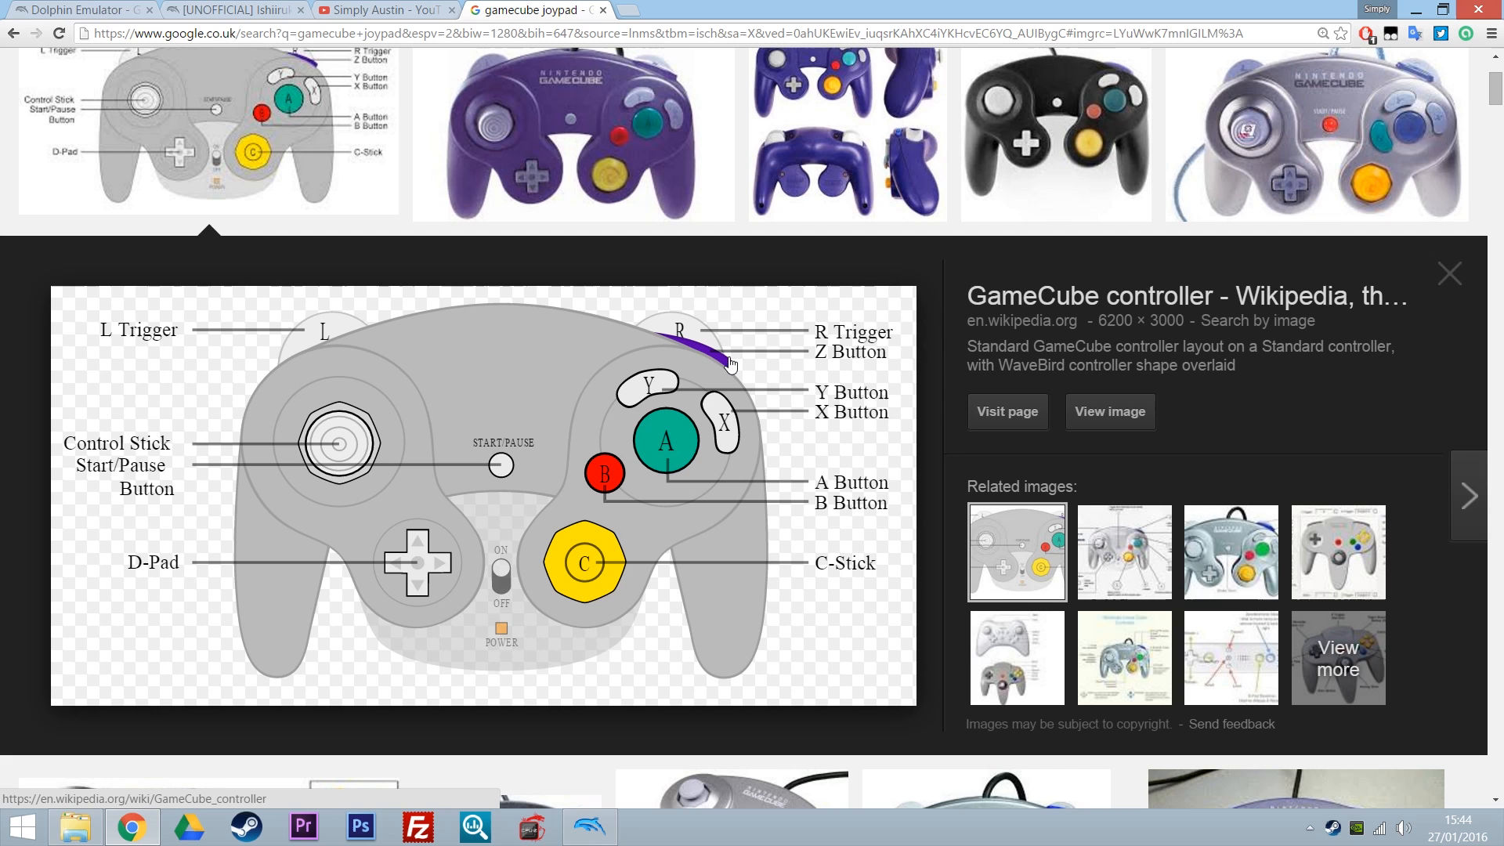
- Return to Dolphin and map the pad's A, B, X and Y to the same-named gamepad buttons, Z to Shoulder R and Start to Start
left_click(1415, 17)
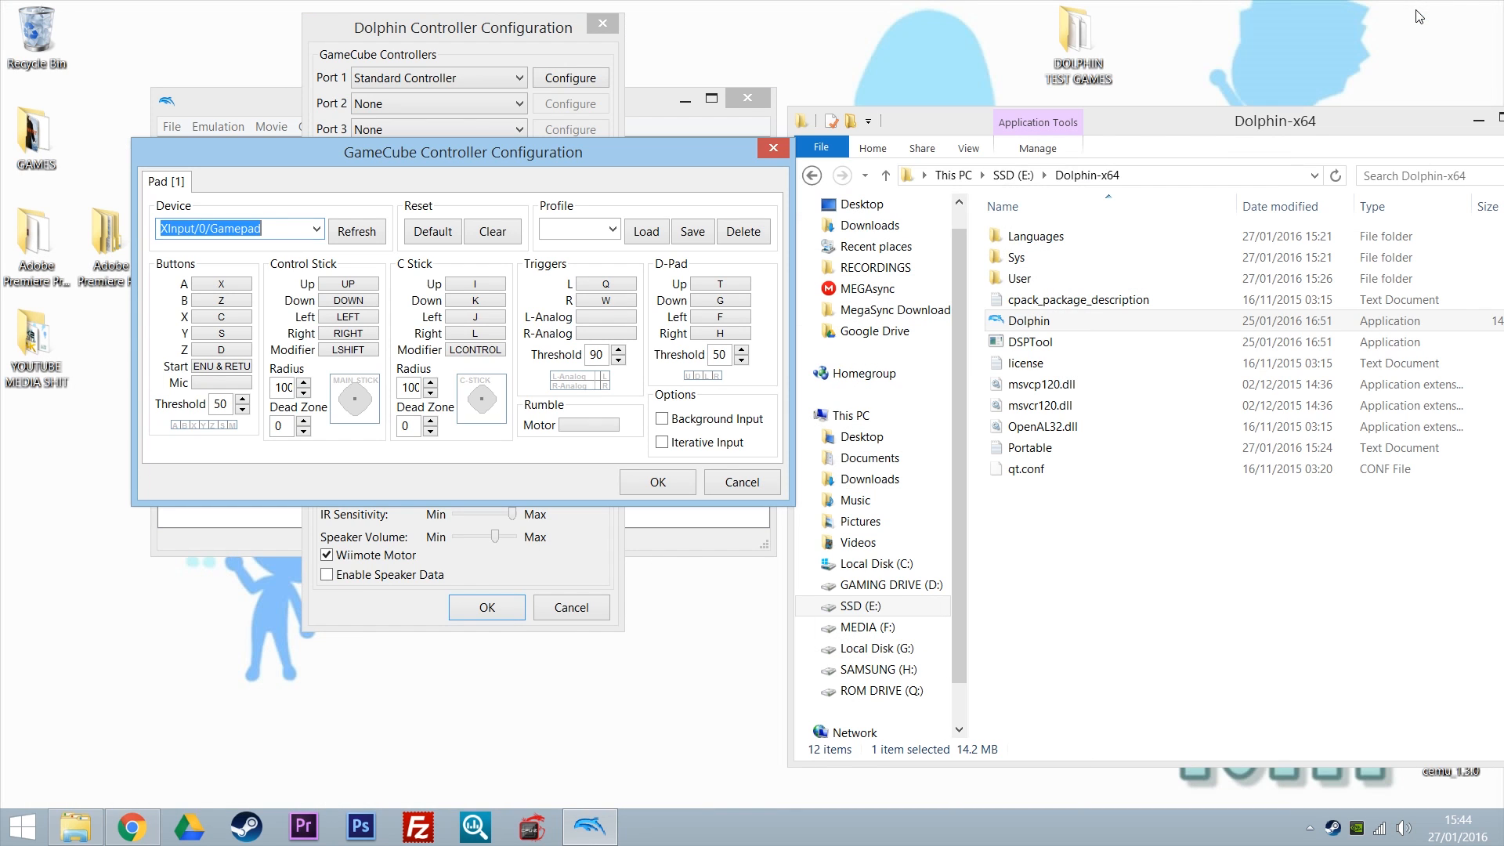
left_click(220, 287)
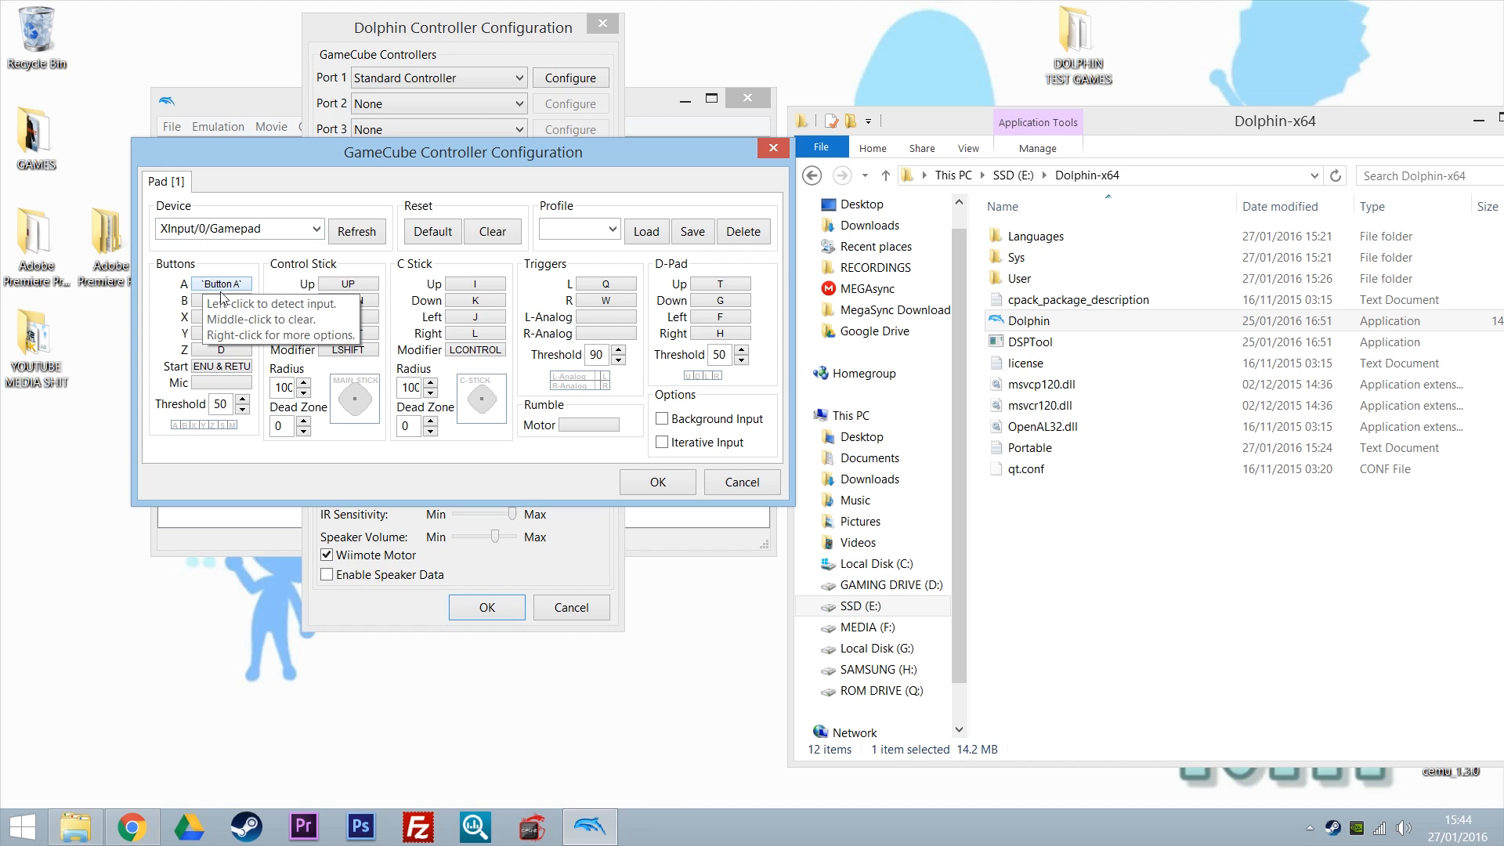
left_click(225, 302)
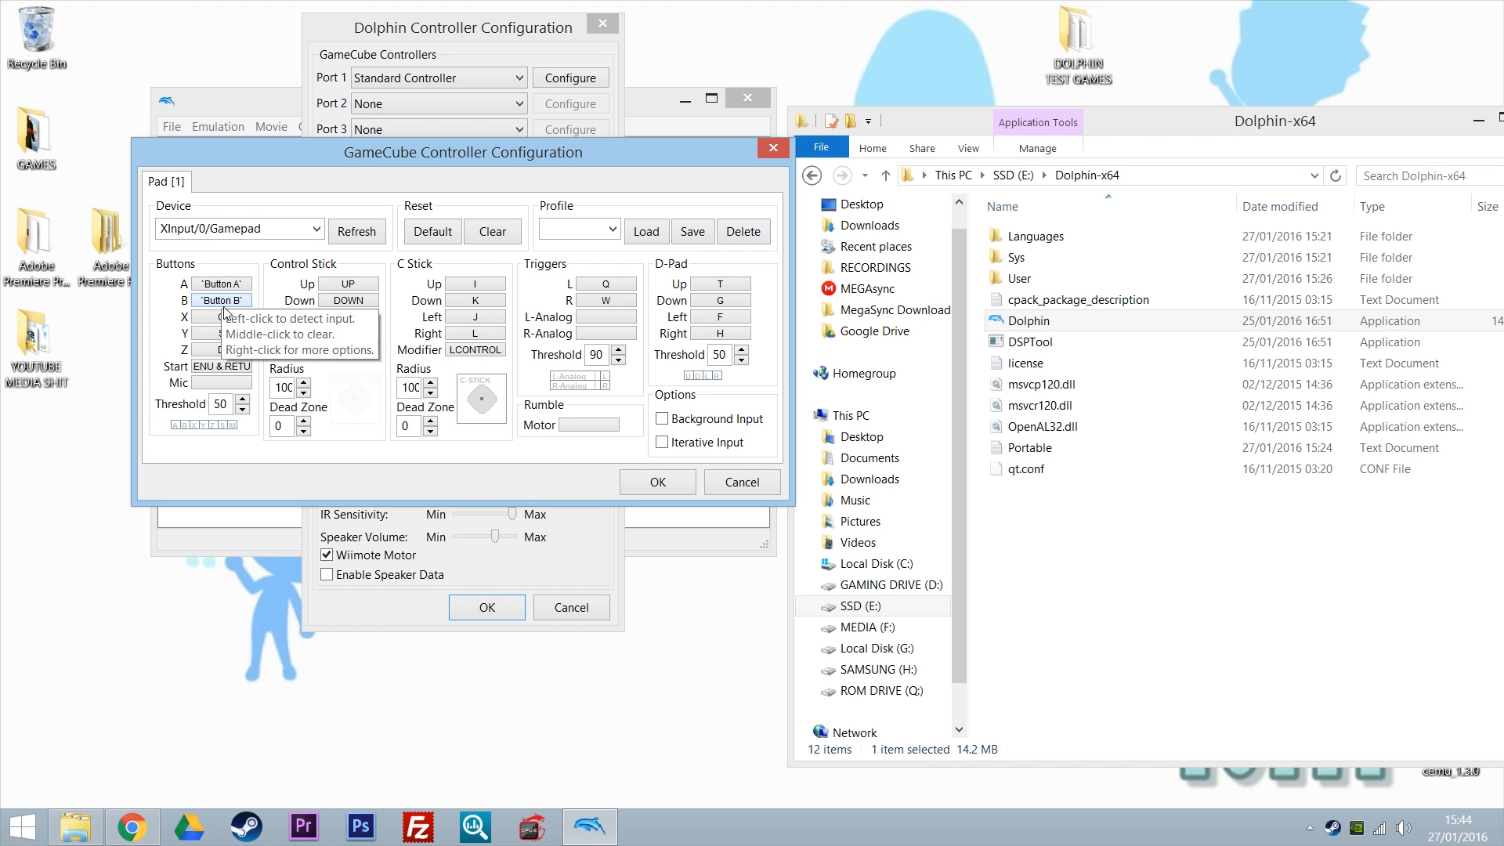
left_click(227, 317)
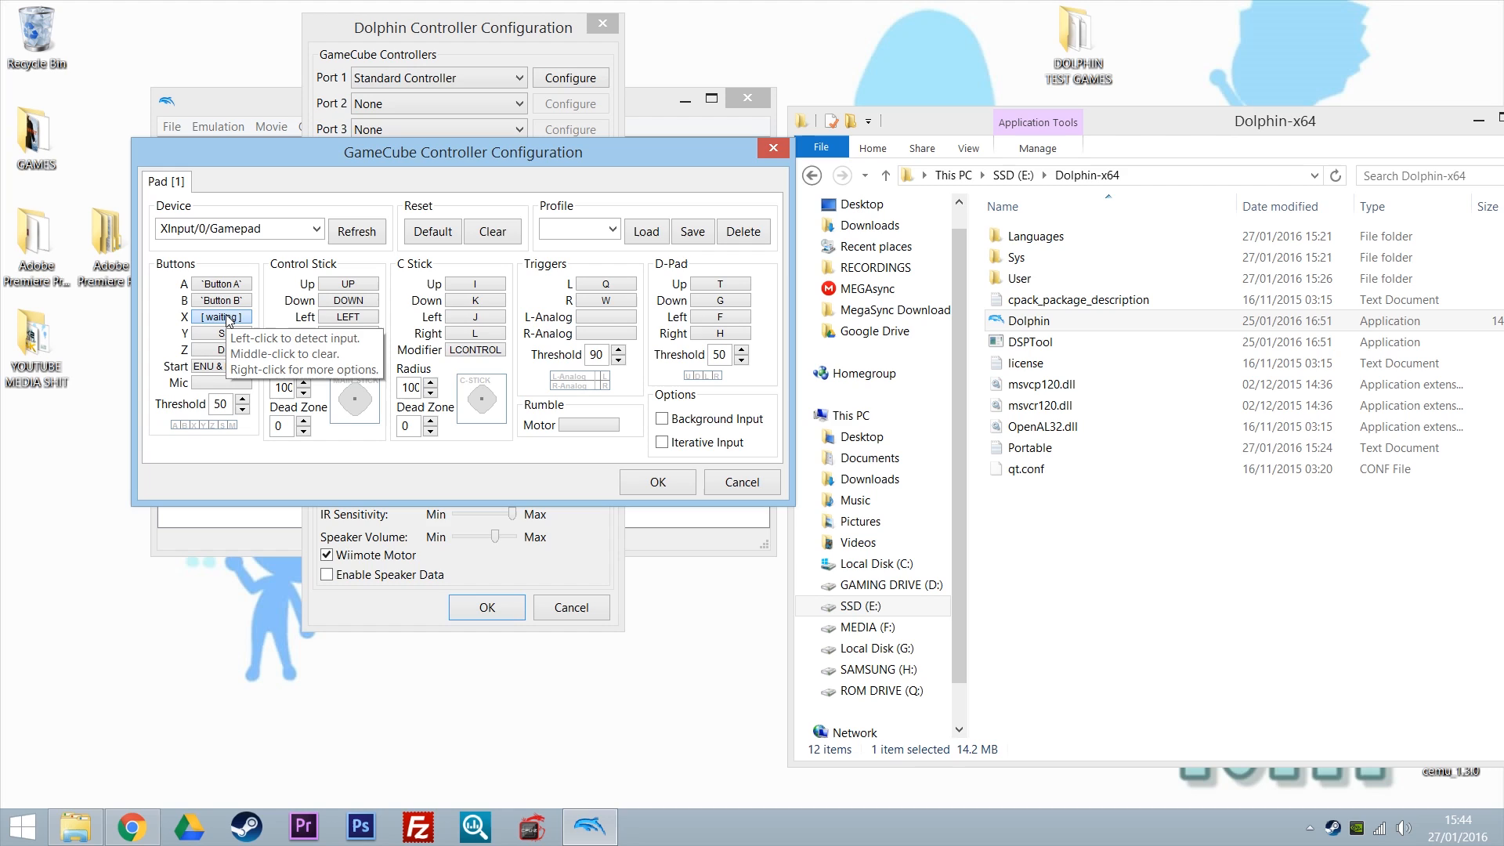
left_click(232, 333)
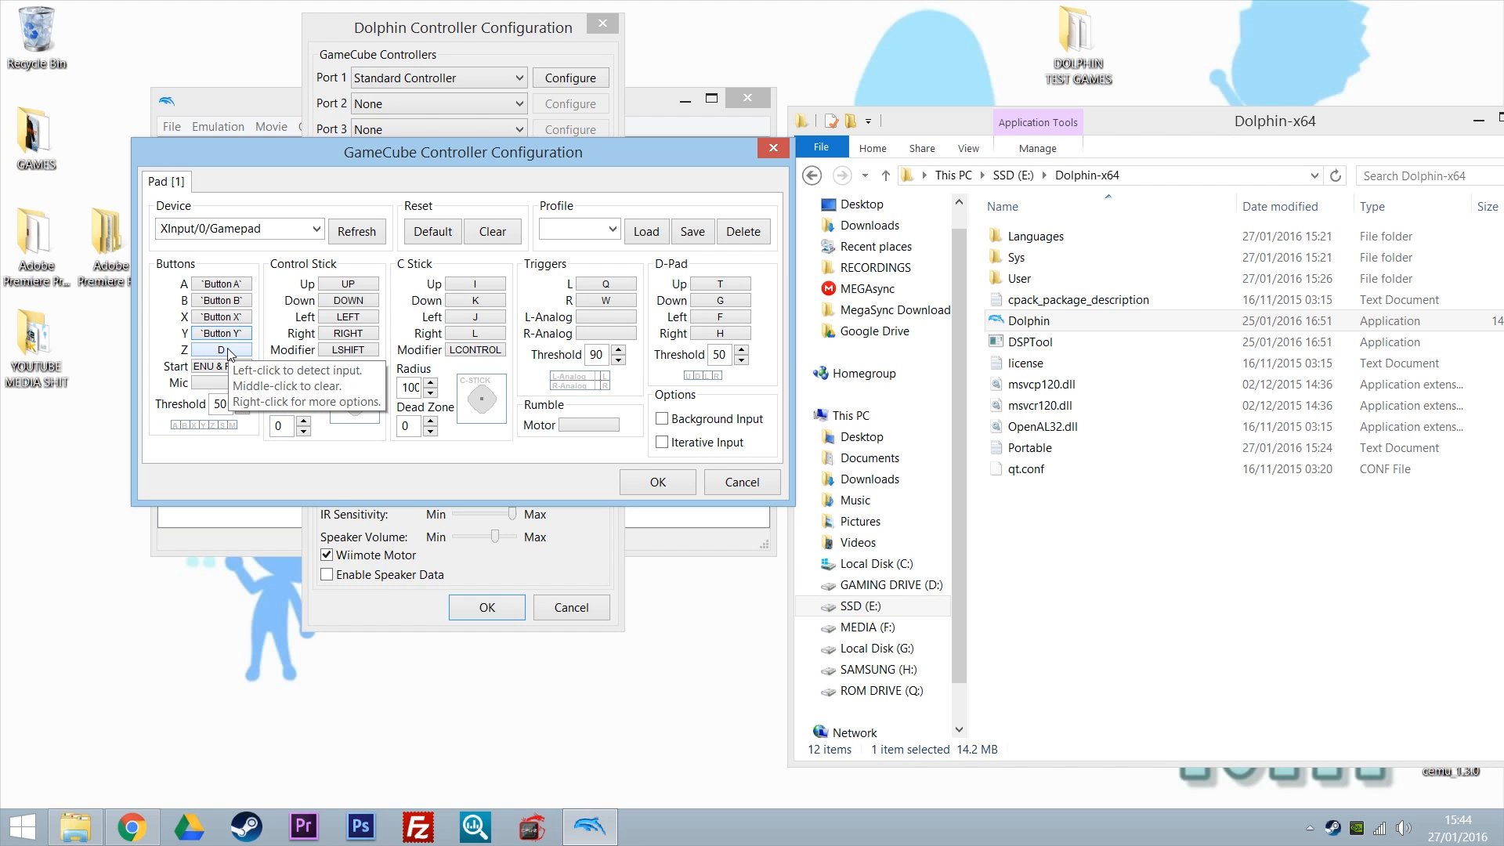
left_click(230, 352)
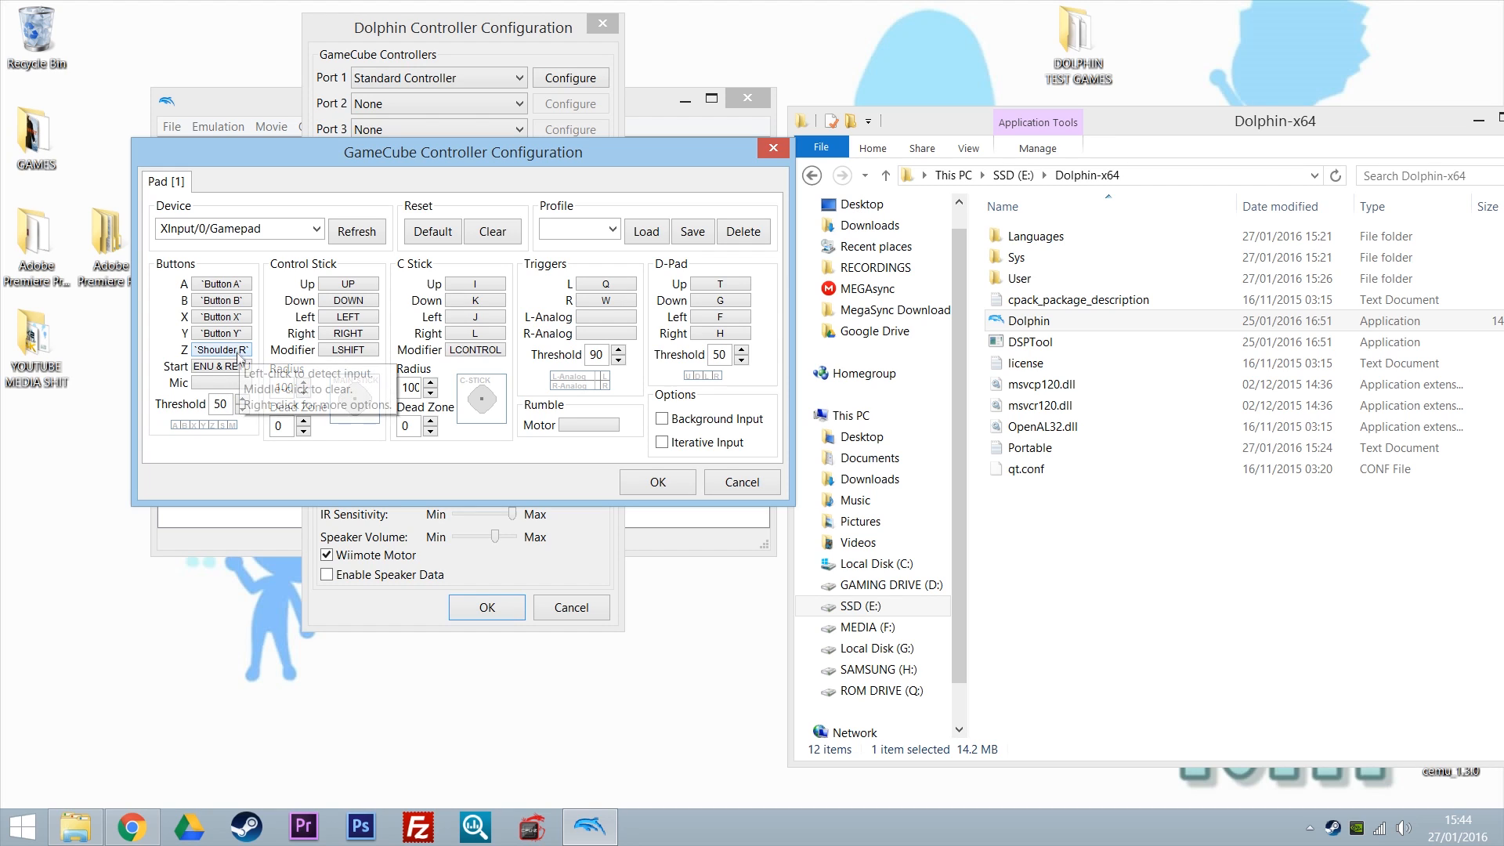
left_click(238, 367)
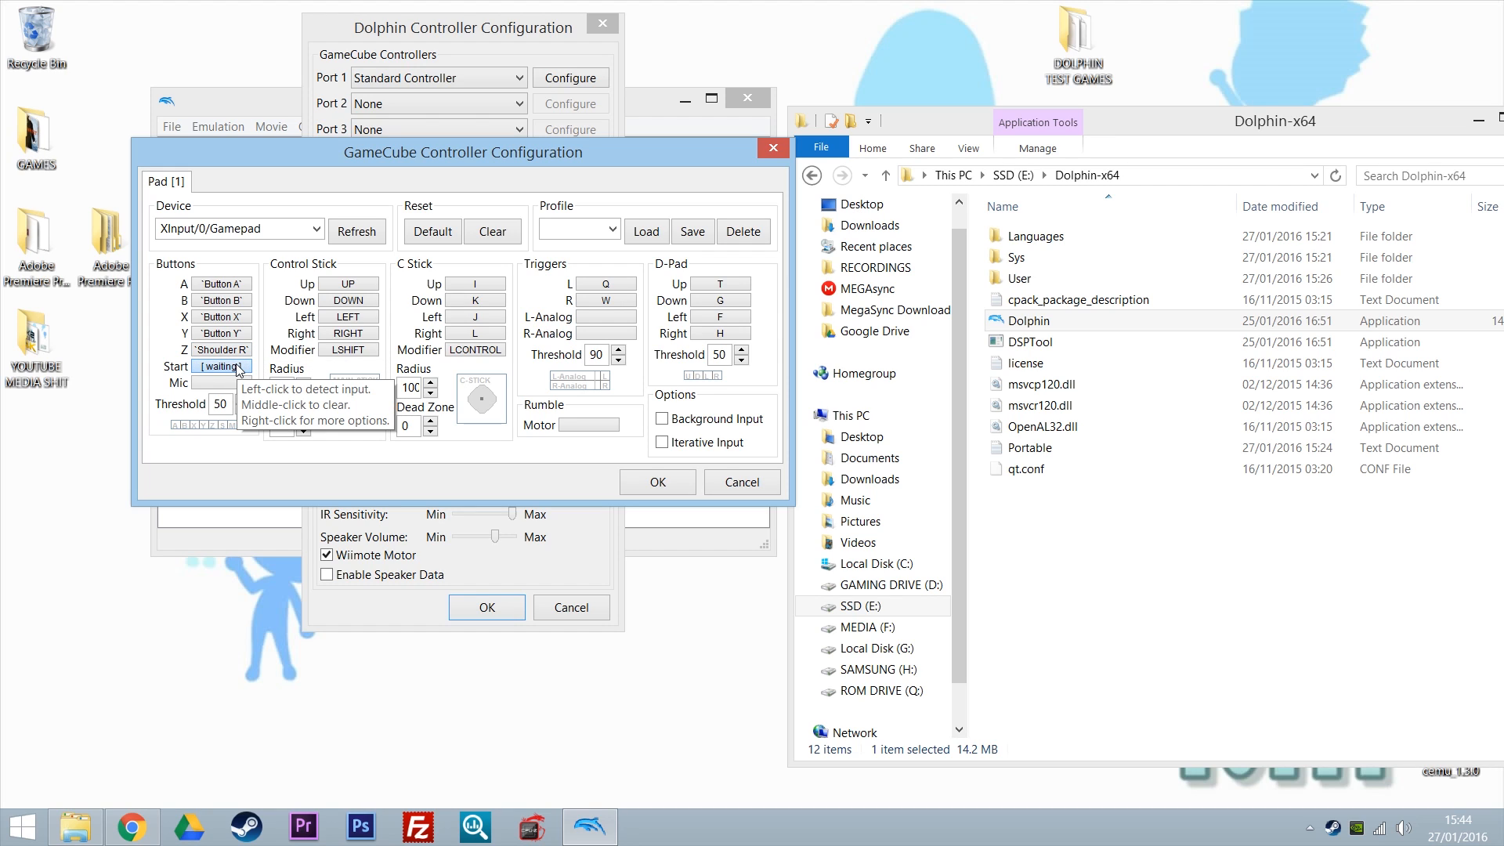
- Map the Control Stick's up, down, left and right to Left Y+, Left Y-, Left X- and Left X+, and its modifier to Thumb L
left_click(338, 287)
left_click(341, 301)
left_click(345, 317)
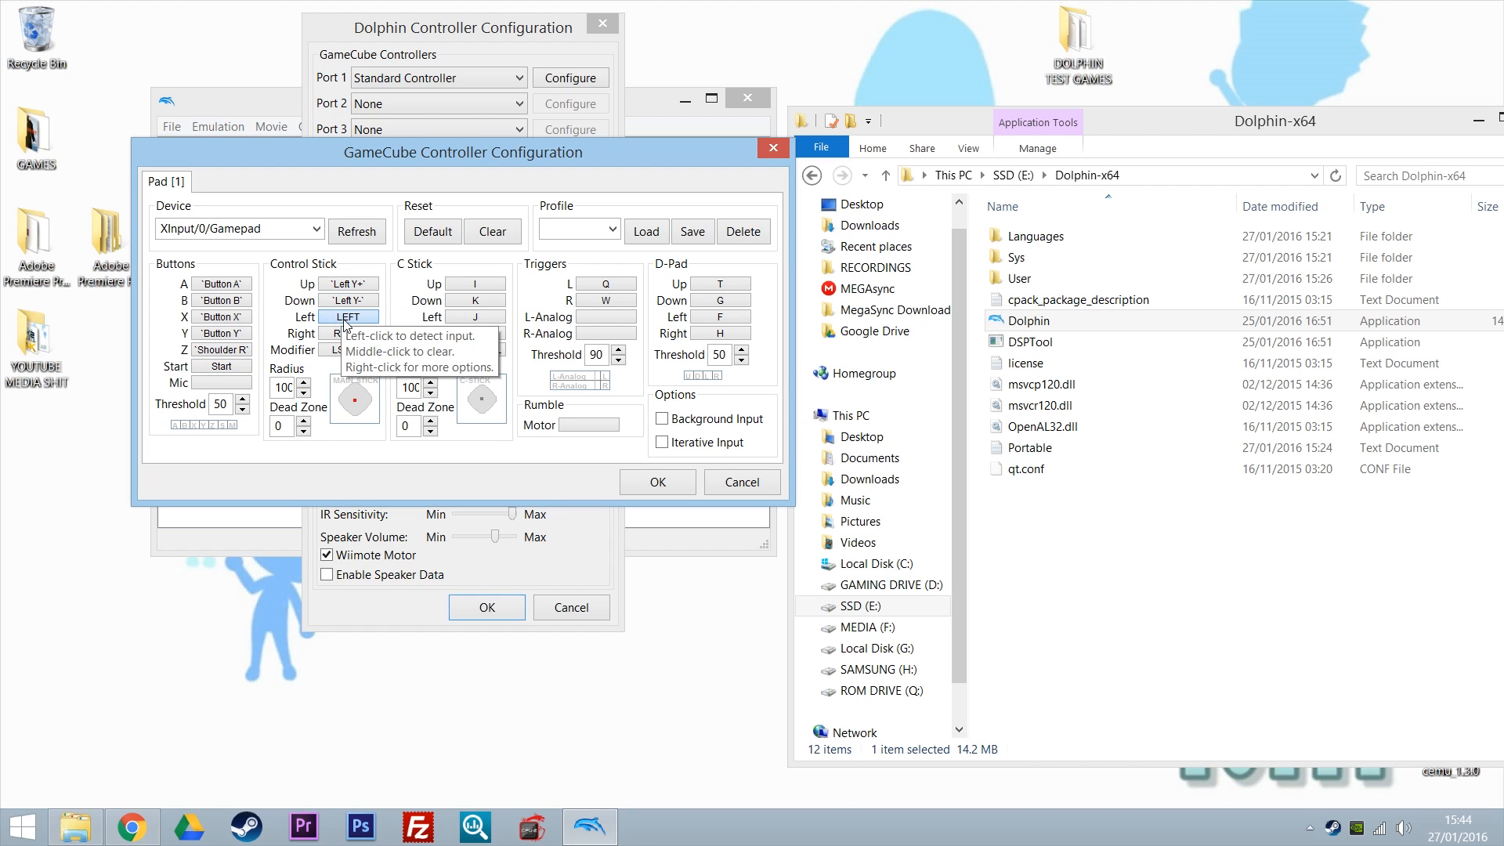
left_click(345, 333)
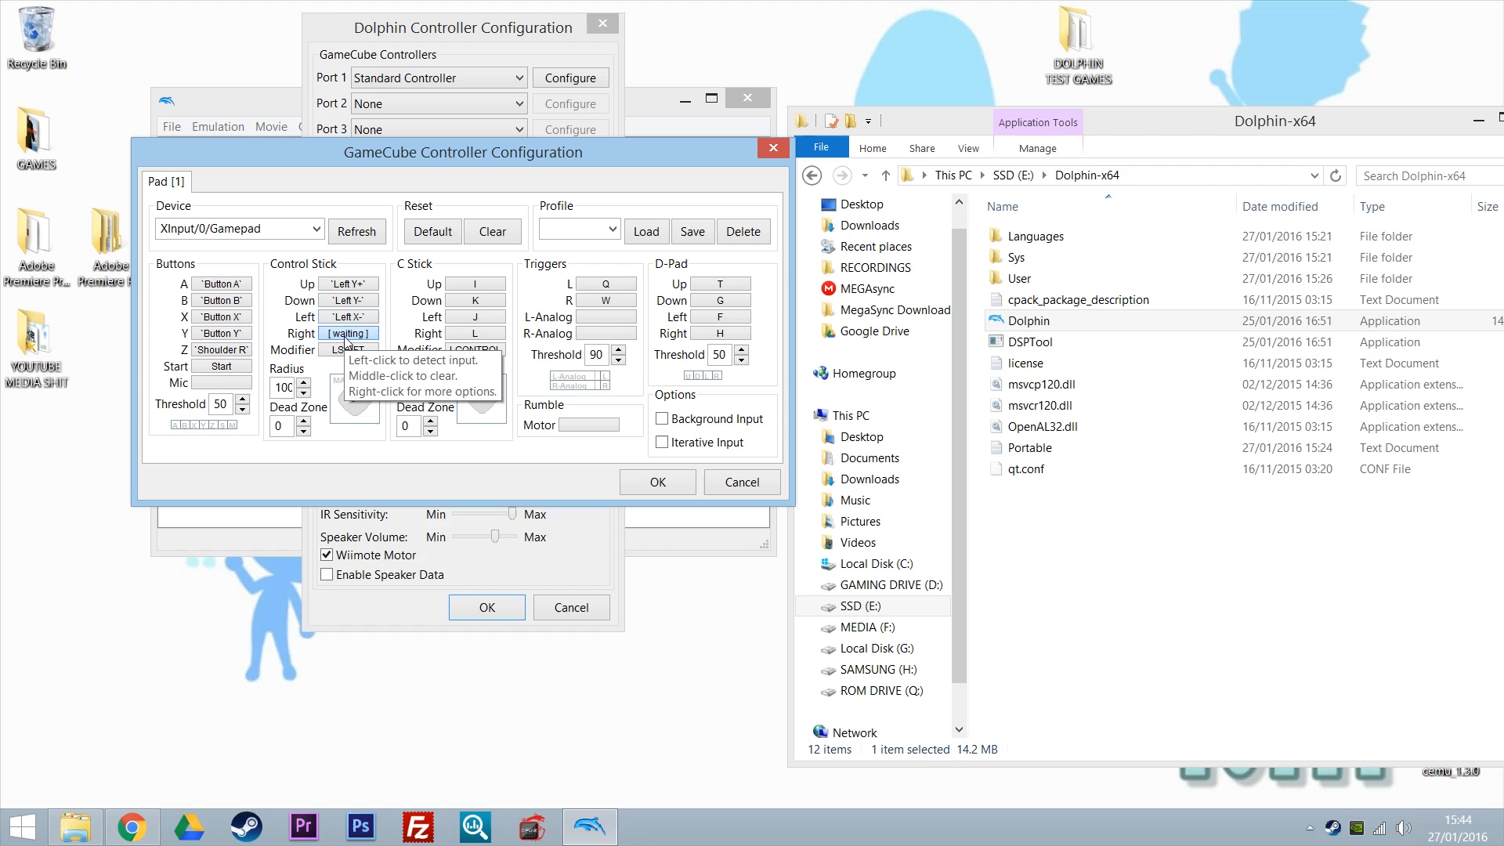
left_click(347, 352)
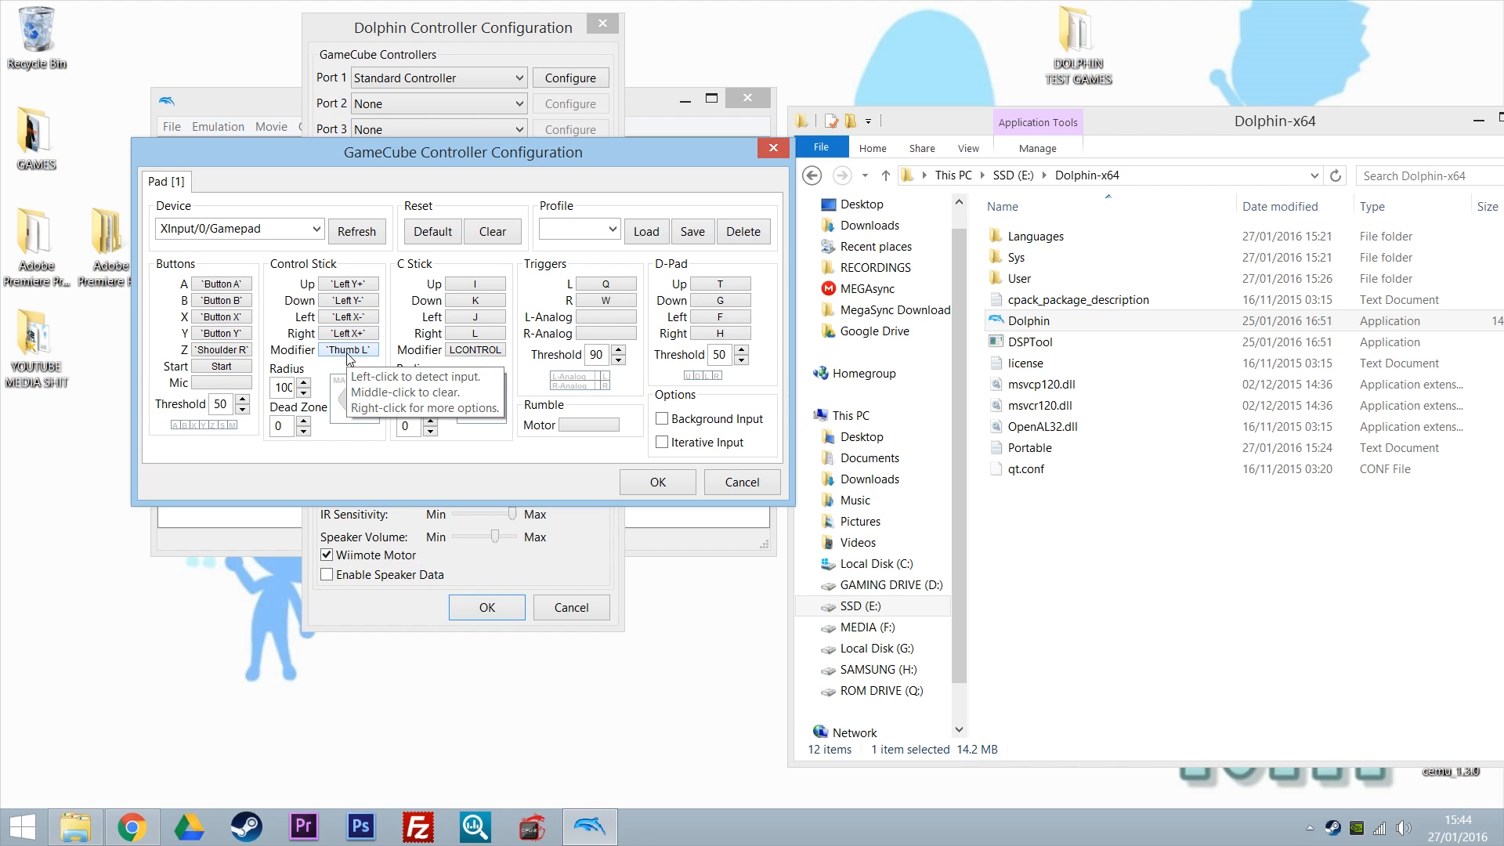
- Map the C Stick's up, down, left and right to Right Y+, Right Y-, Right X- and Right X+, and its modifier to Thumb R
left_click(467, 286)
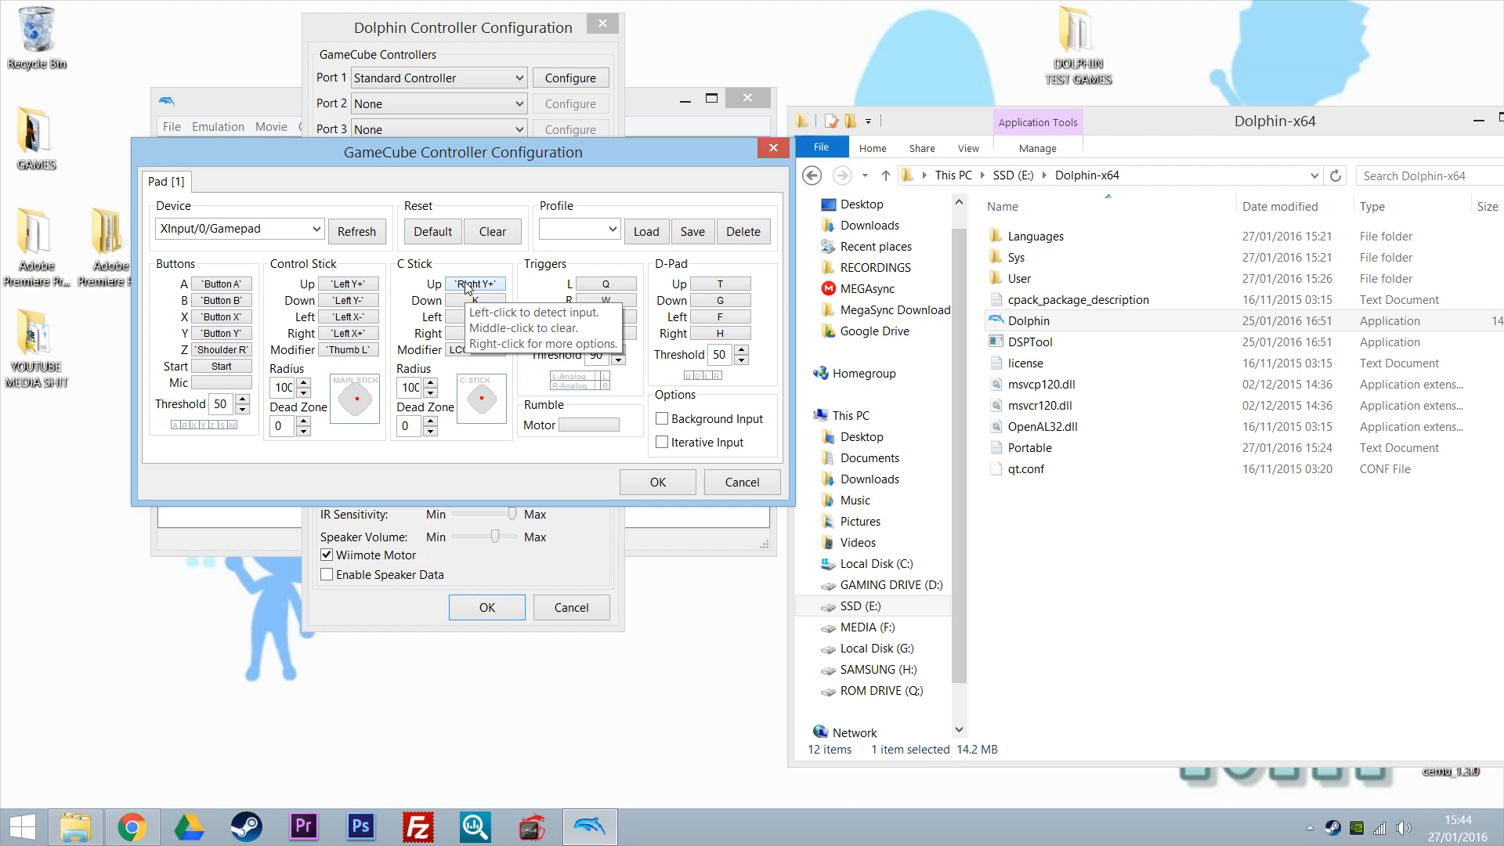
left_click(469, 301)
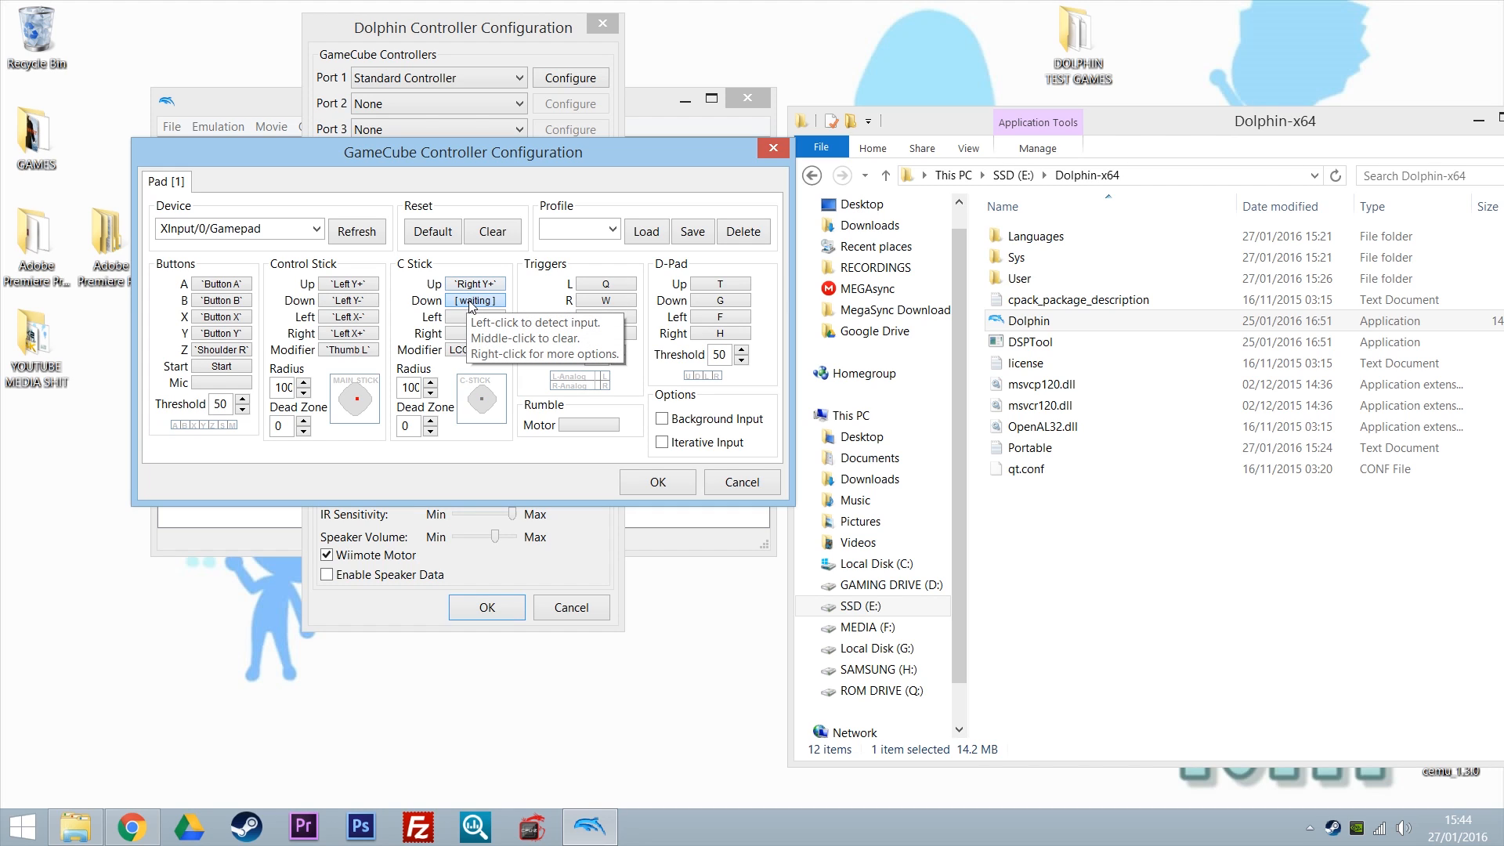
left_click(475, 317)
left_click(478, 333)
left_click(481, 351)
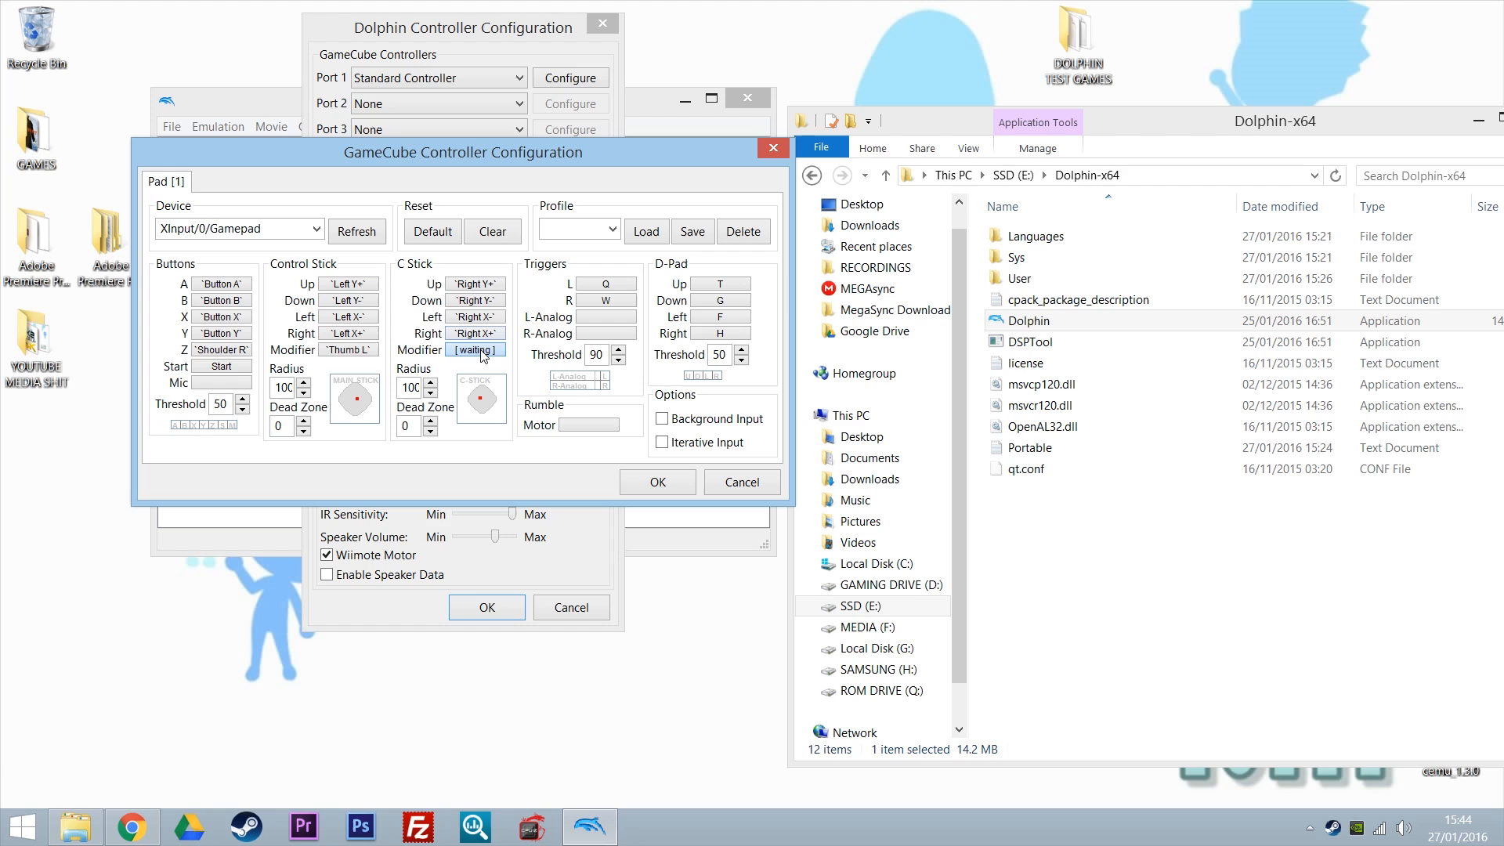
- Map the L and R triggers to Trigger L and Trigger R, and the D-Pad directions to Pad N, Pad S, Pad W and Pad E
left_click(618, 287)
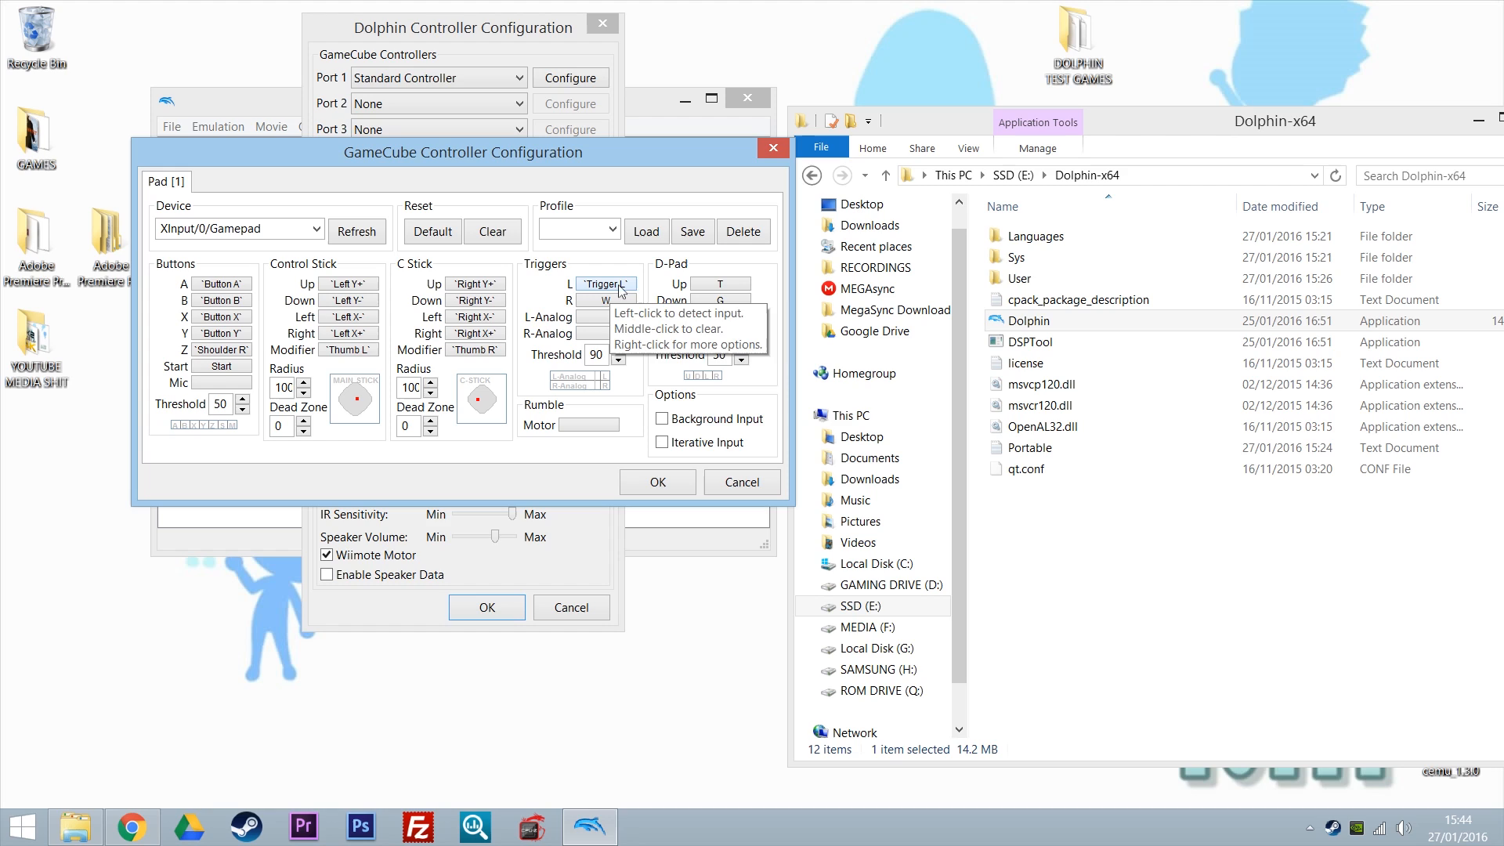
left_click(622, 301)
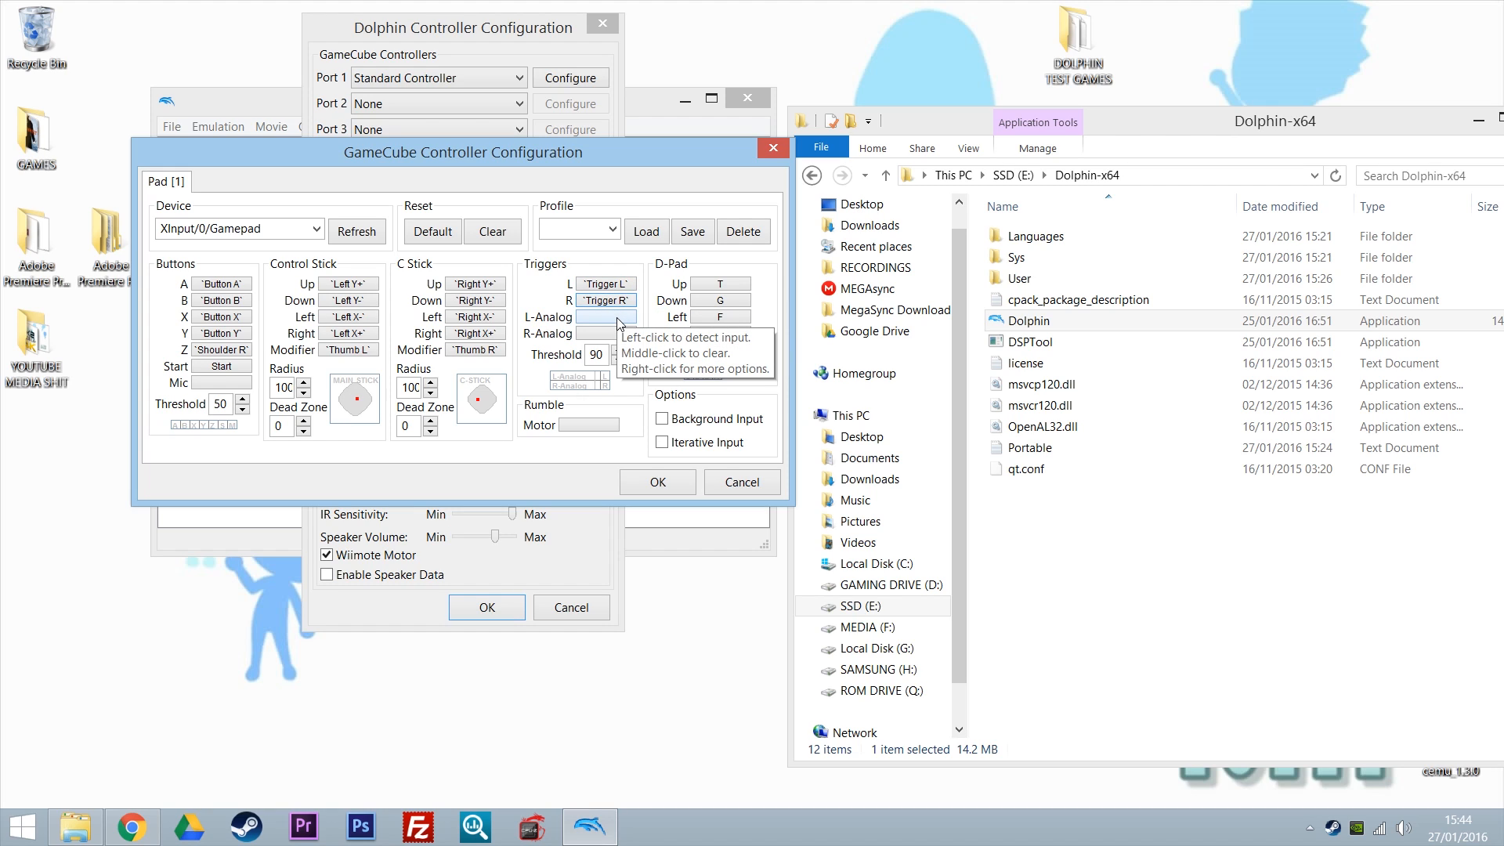
left_click(739, 287)
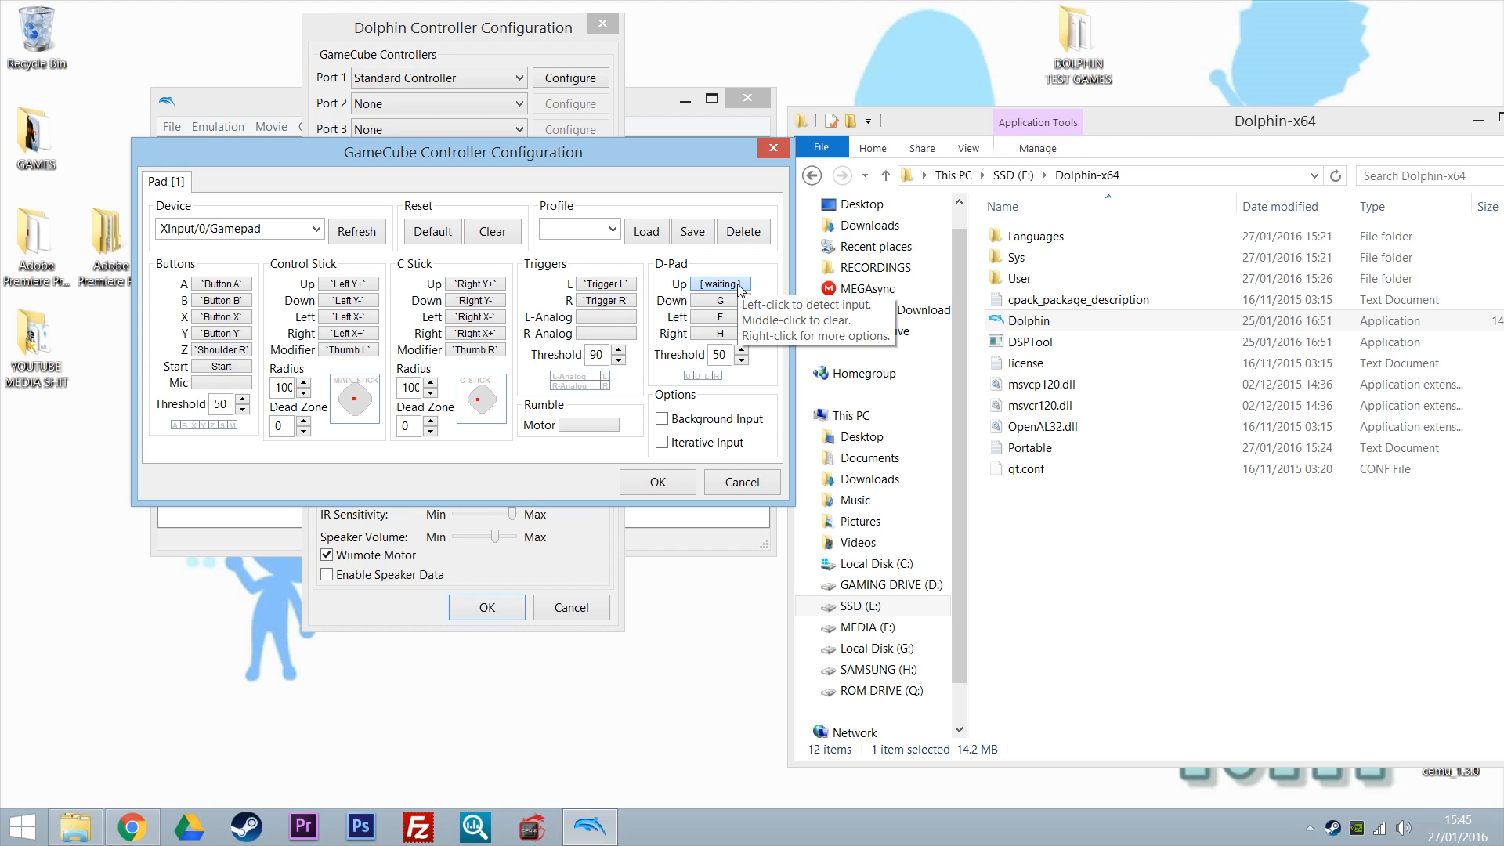
left_click(736, 301)
left_click(737, 317)
left_click(734, 335)
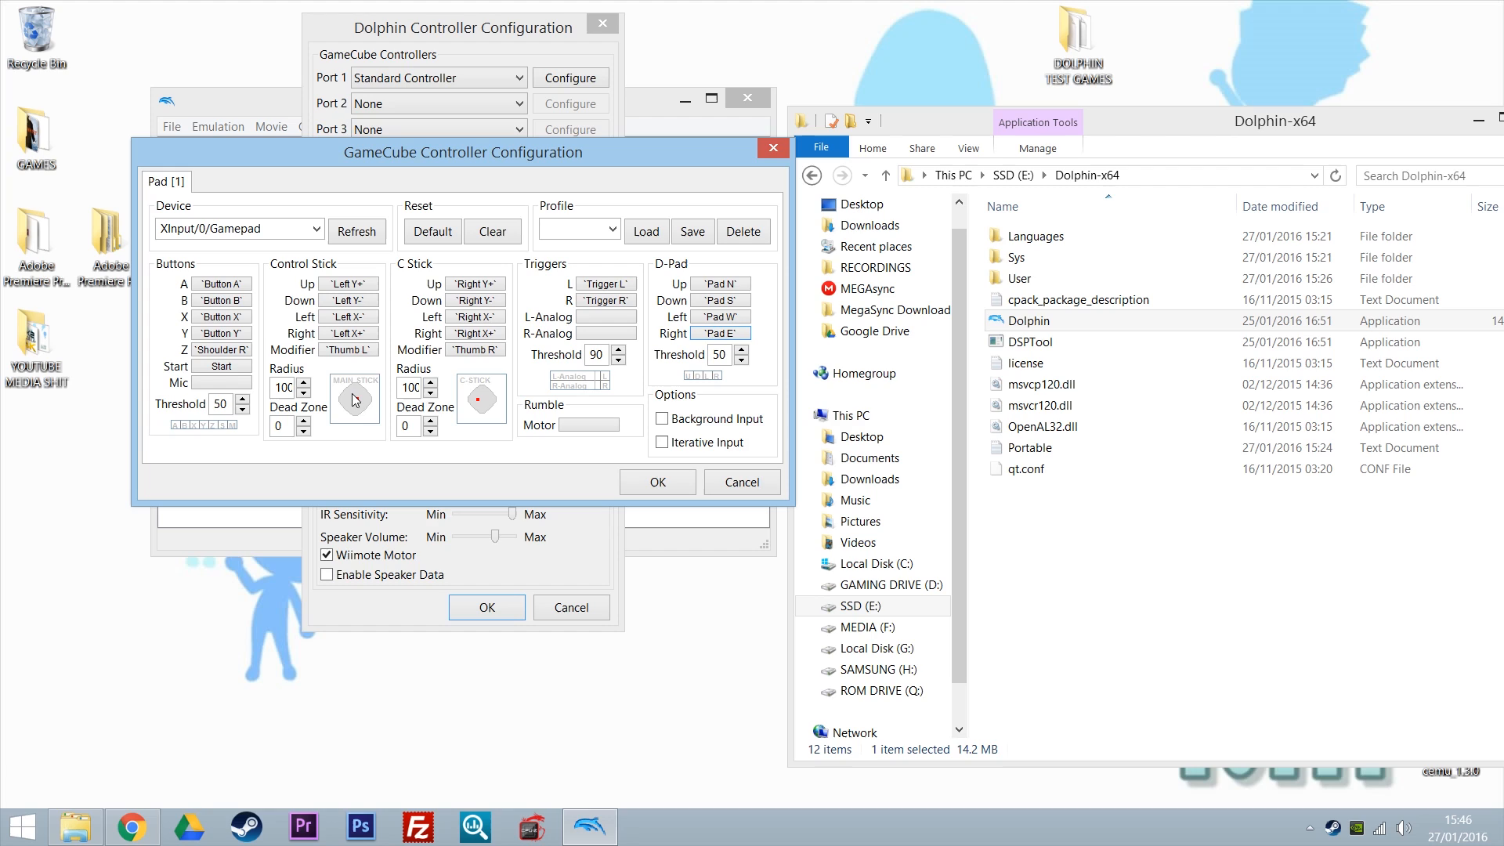
- Set the dead zone to 14 for the Control Stick and 15 for the C Stick
left_click(304, 421)
left_click(304, 422)
left_click(304, 421)
left_click(304, 422)
left_click(304, 421)
left_click(304, 422)
left_click(304, 422)
left_click(304, 431)
left_click(304, 431)
left_click(304, 421)
left_click(428, 422)
left_click(428, 422)
left_click(428, 422)
left_click(428, 422)
left_click(429, 422)
left_click(429, 421)
left_click(429, 421)
left_click(428, 421)
left_click(429, 421)
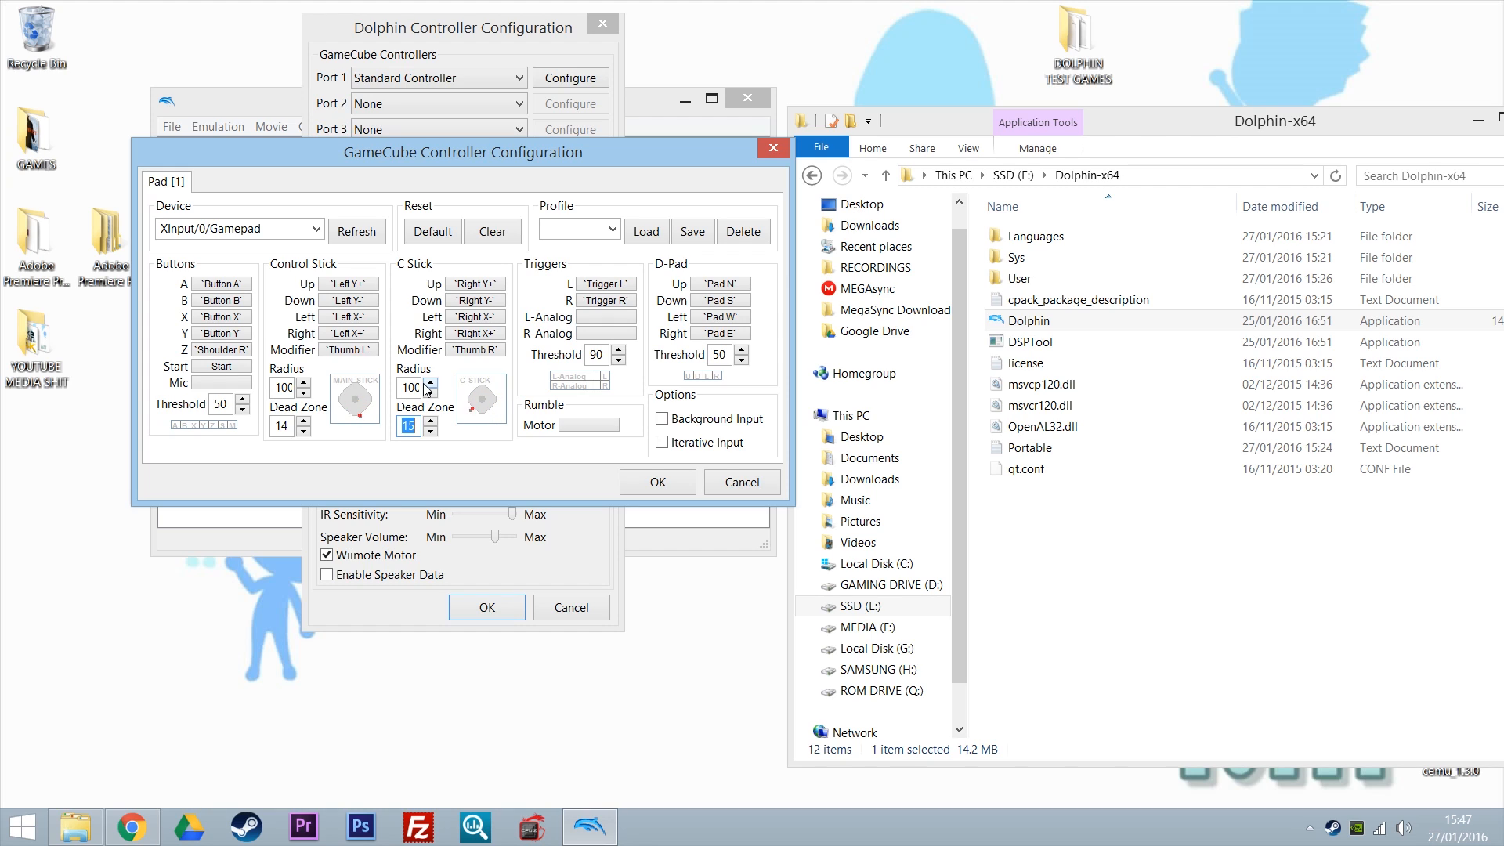
- Assign the GameCube pad's rumble motor to Motor L or Motor R combined and apply the binding
left_click(605, 431)
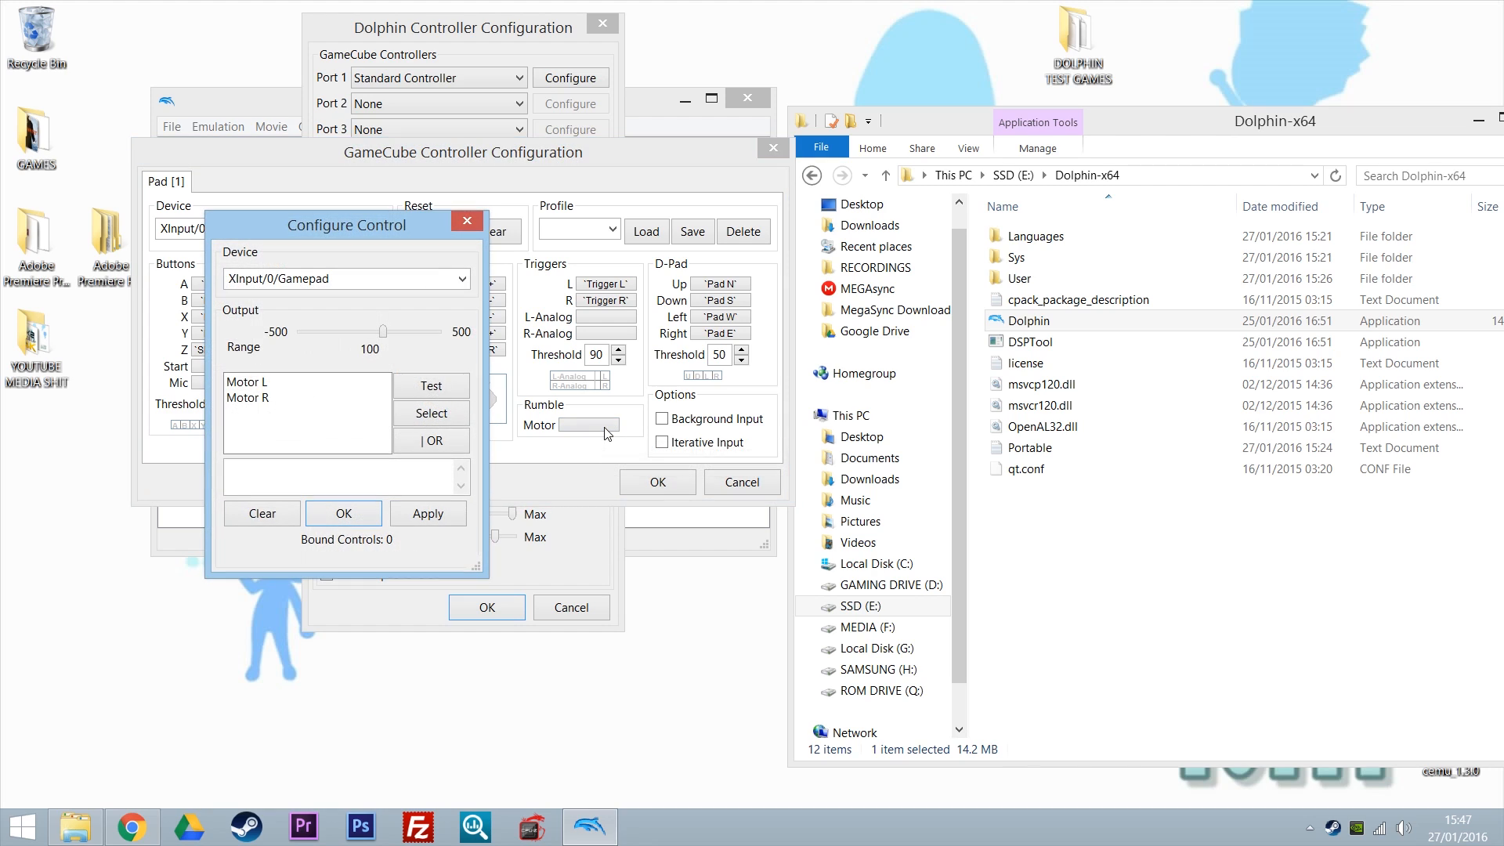
left_click(248, 383)
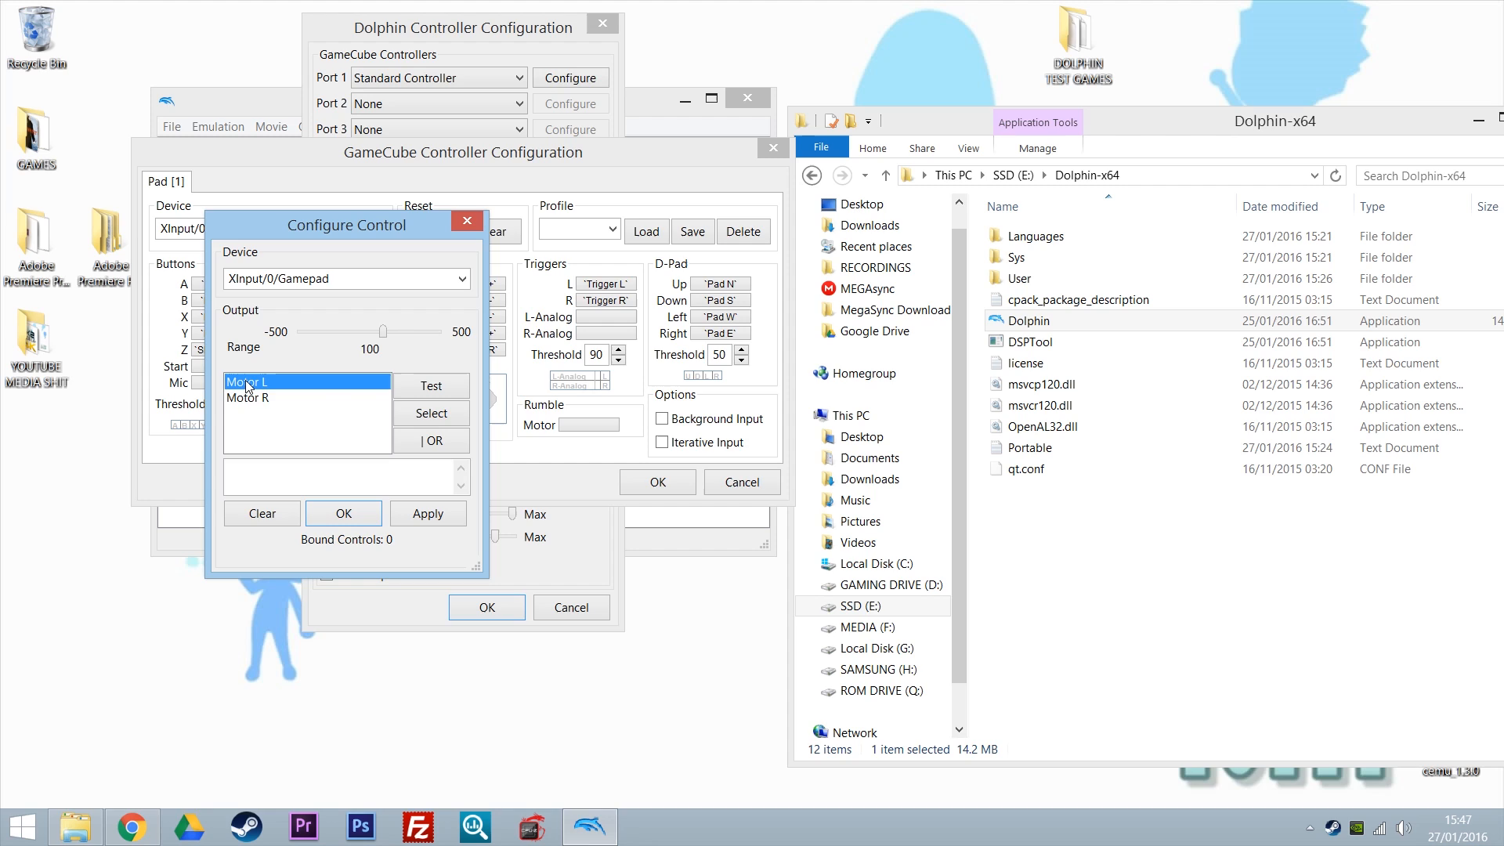
left_click(421, 417)
left_click(321, 401)
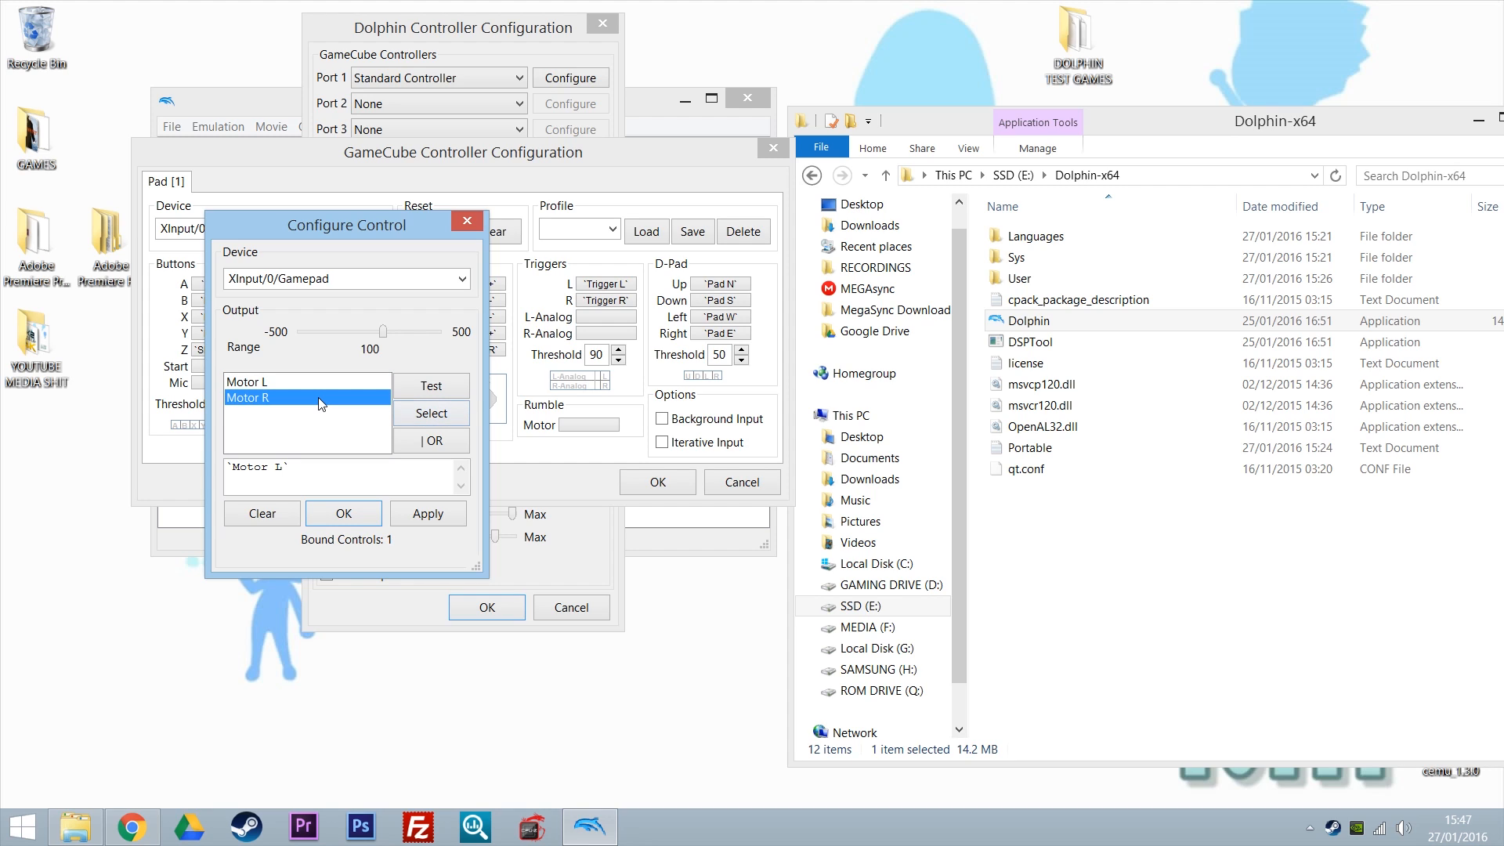
left_click(406, 442)
left_click(431, 523)
left_click(373, 519)
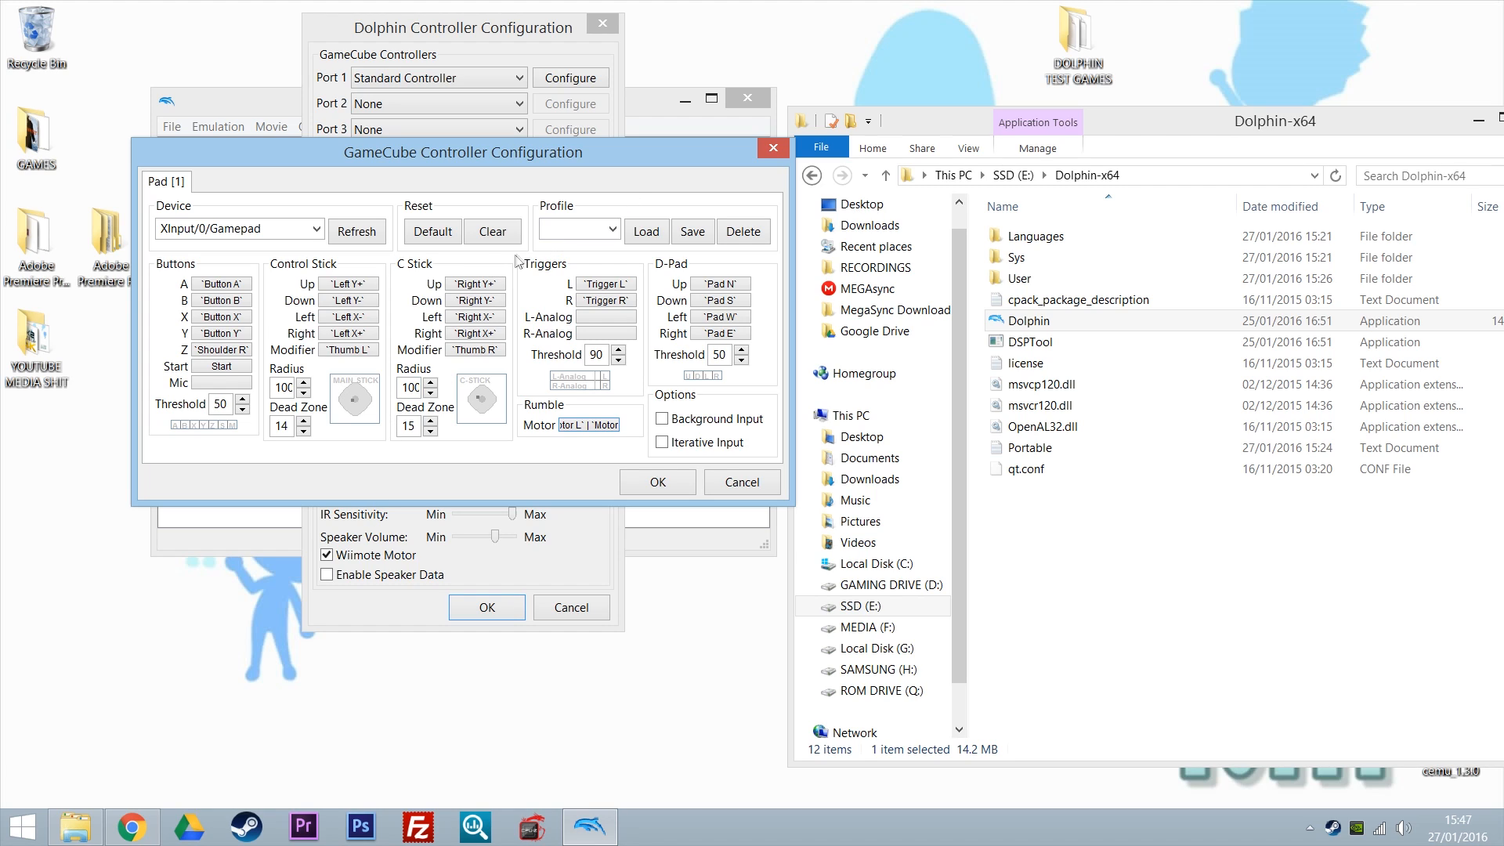
- Save the GameCube pad mapping as profile P1GC, check it in the profile list, and accept the controller configuration
left_click(562, 232)
type("P1GC")
left_click(699, 229)
left_click(612, 228)
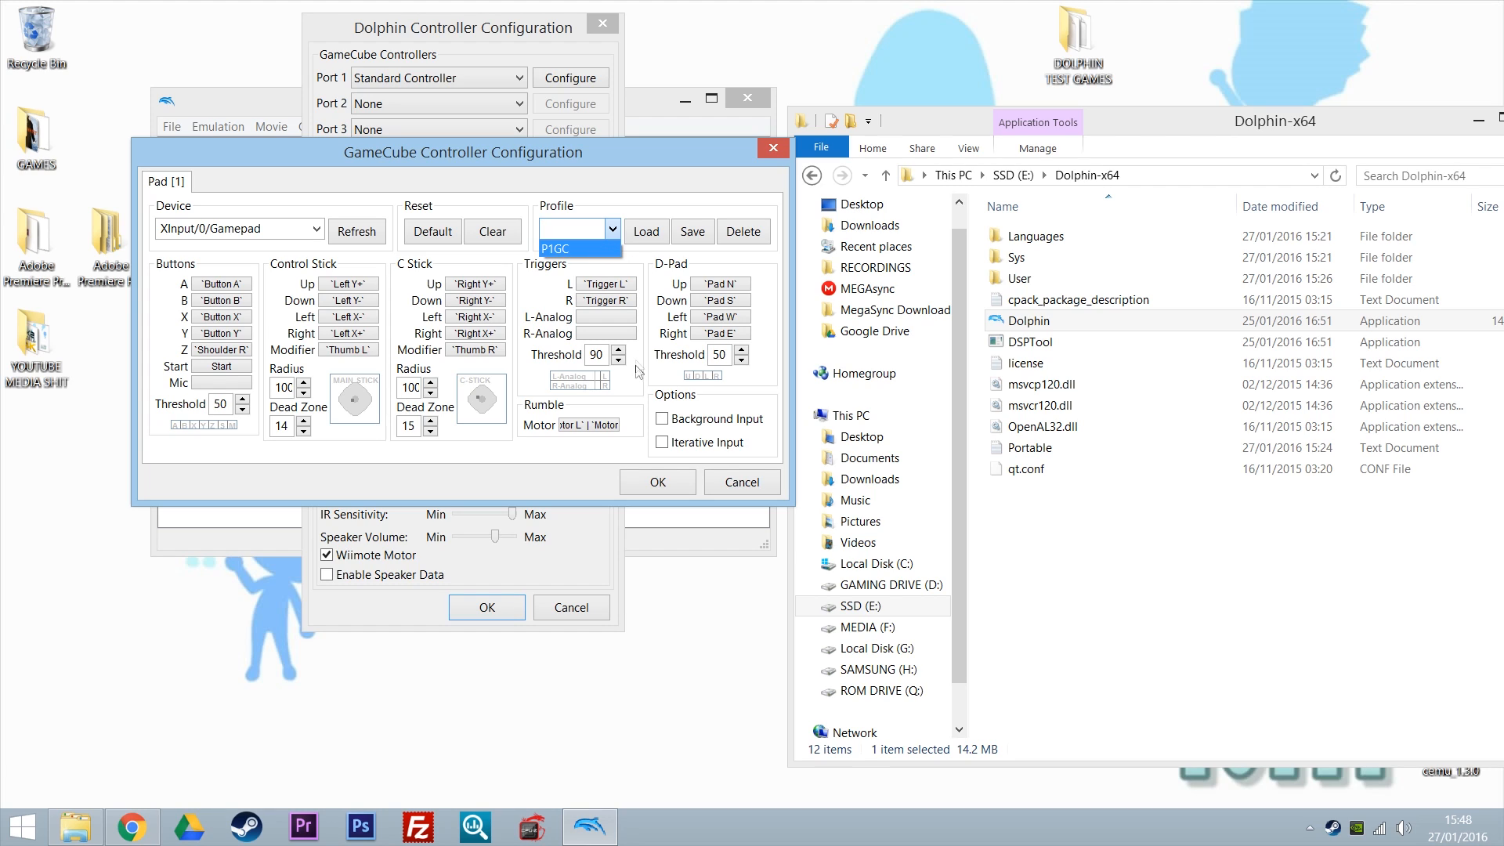
left_click(653, 486)
left_click(664, 487)
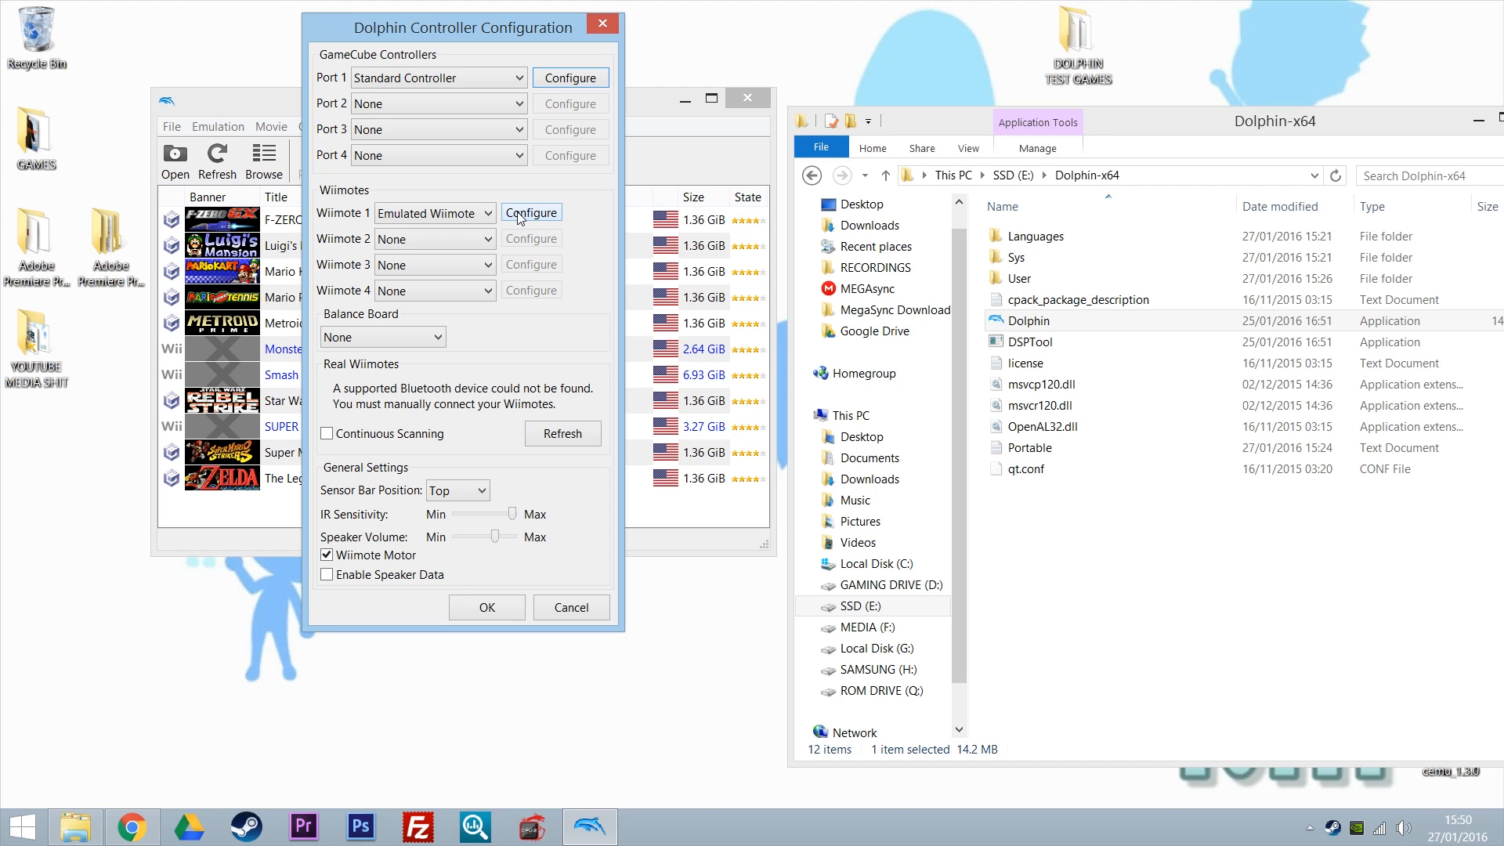
- Open the configuration of emulated Wiimote 1 and set its device to XInput/0/Gamepad
left_click(518, 218)
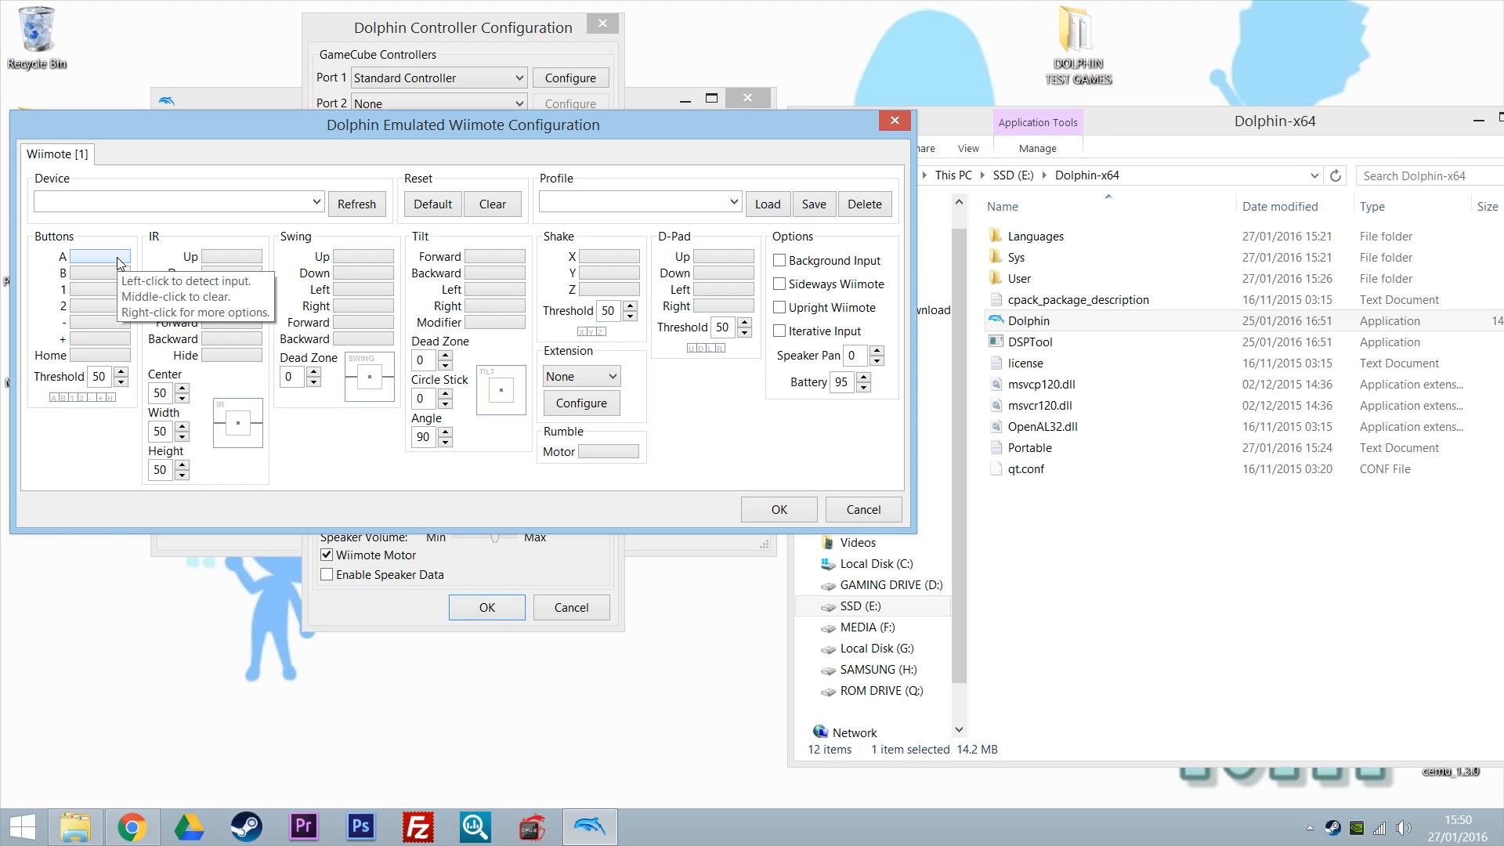
left_click(317, 203)
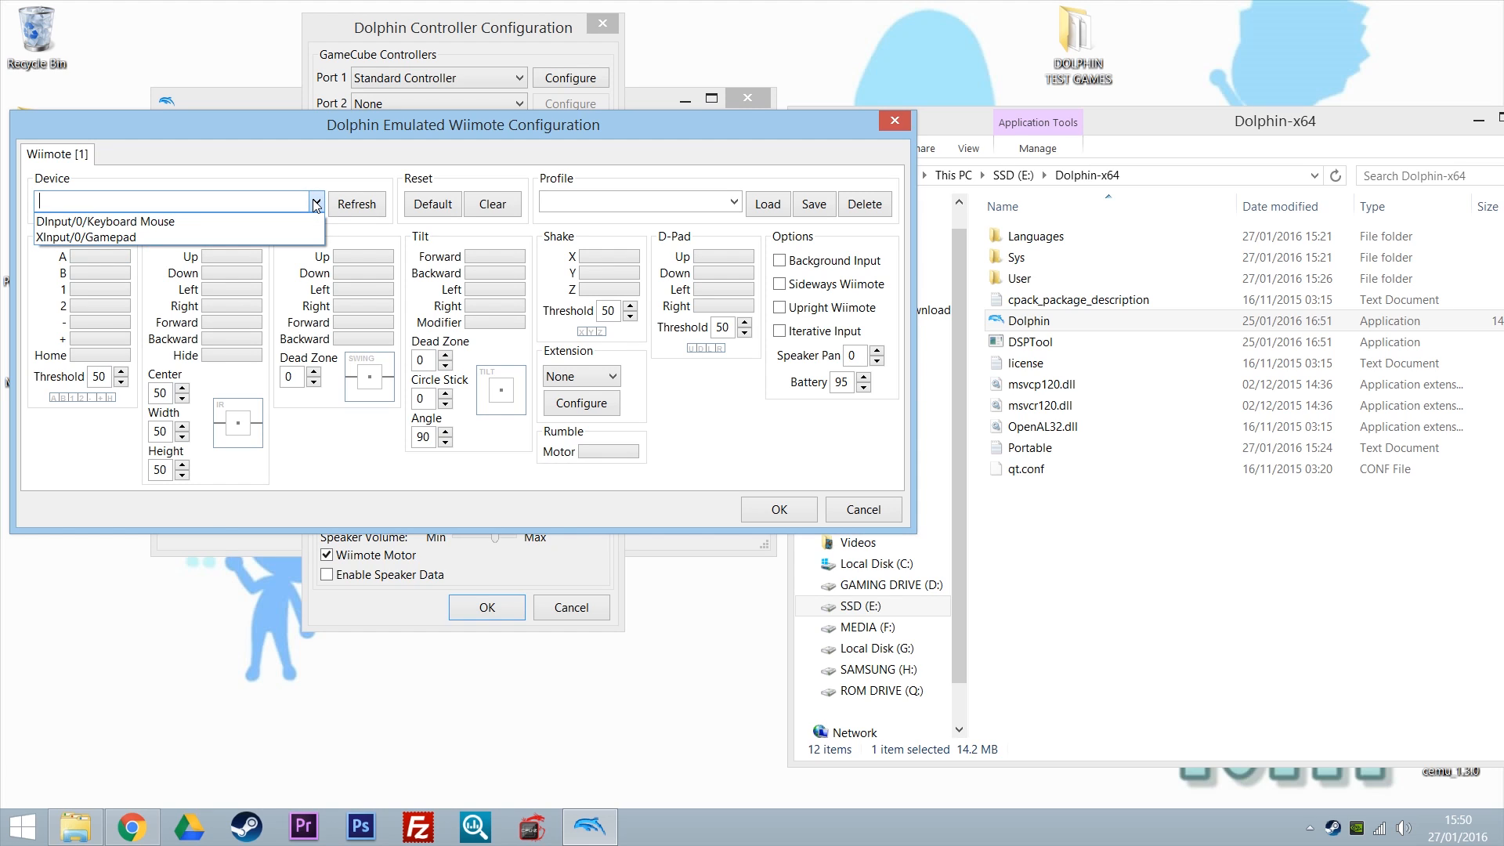
left_click(302, 238)
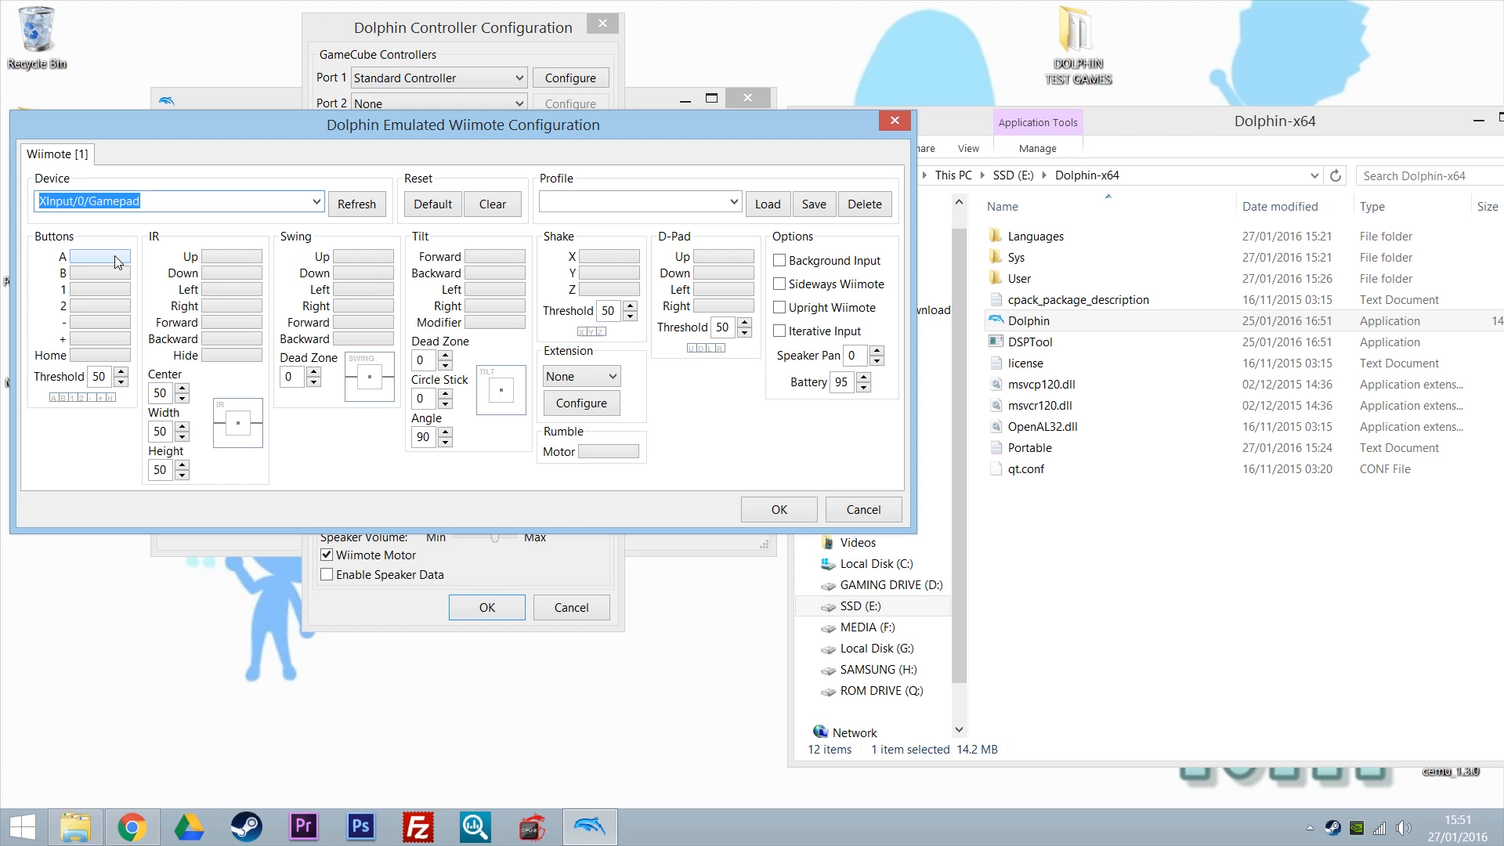
- Map the Wiimote's A to Button A, B to Button X, 1 to Button Y, 2 to Button B, - to Back and + to Start
left_click(114, 256)
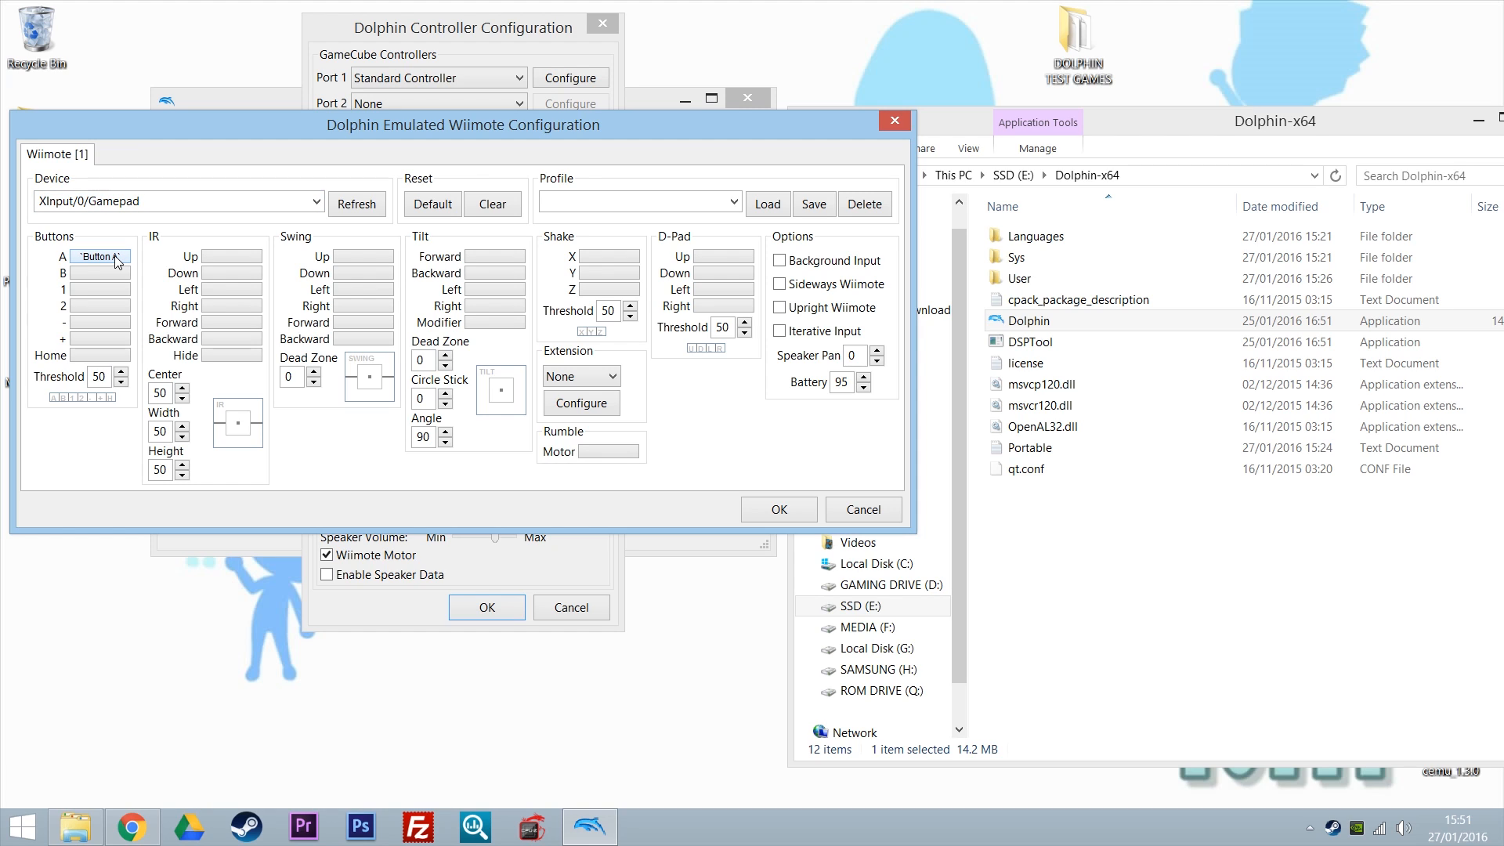
left_click(120, 276)
left_click(117, 291)
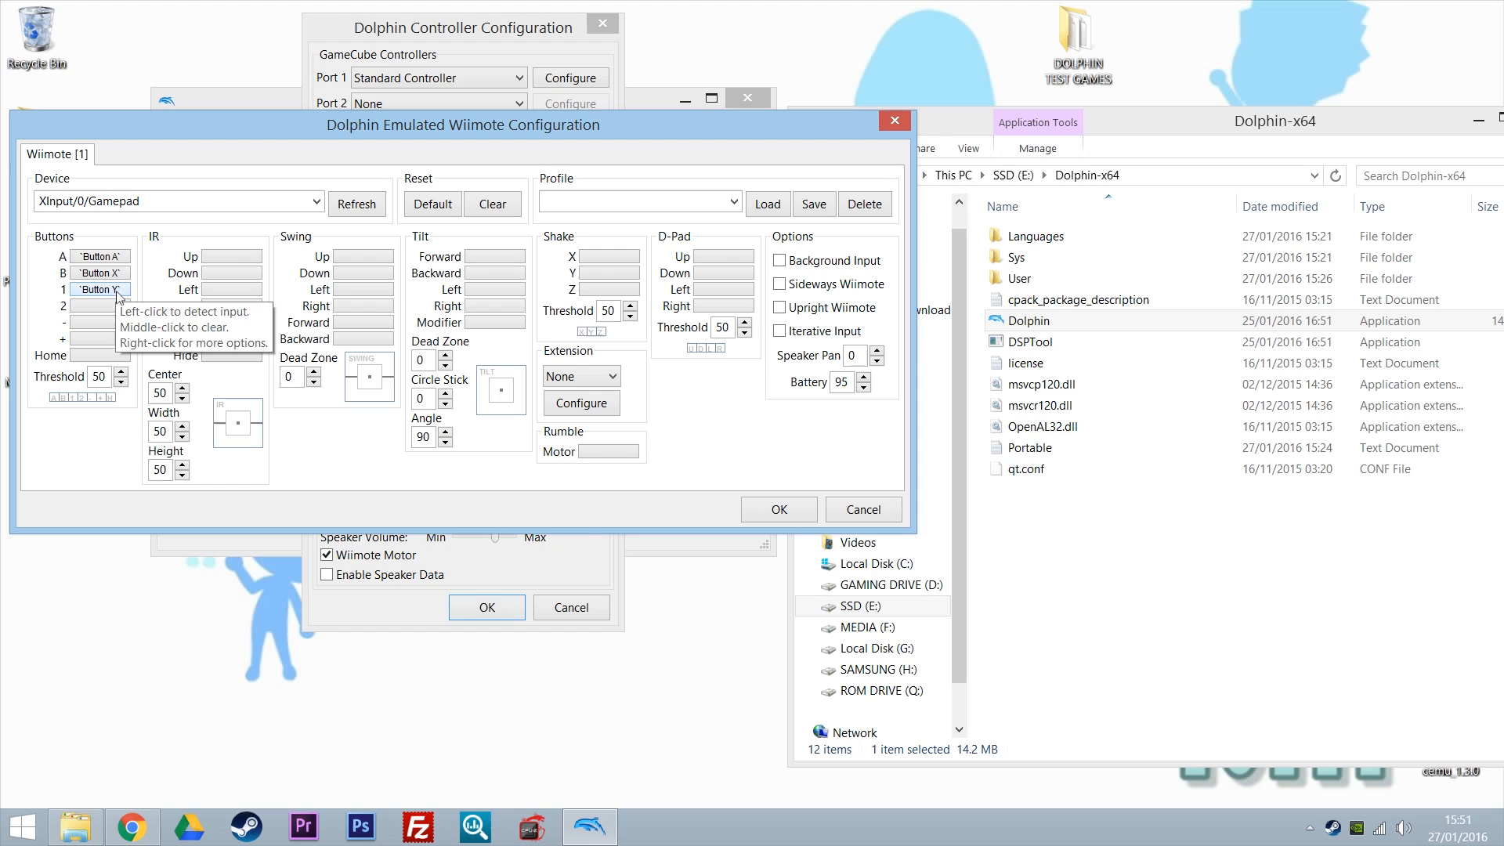
left_click(122, 307)
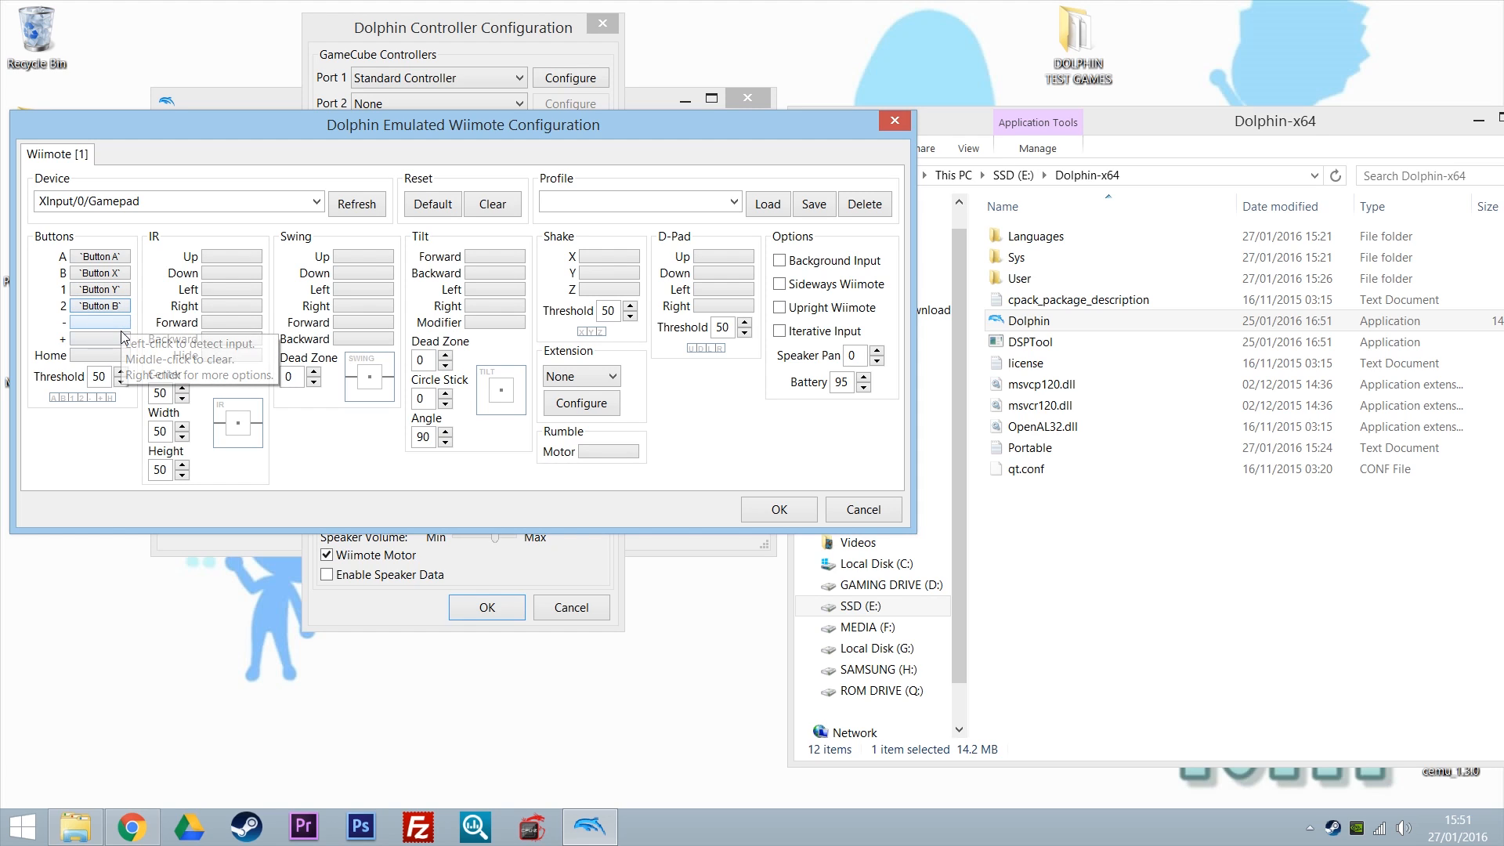
left_click(119, 325)
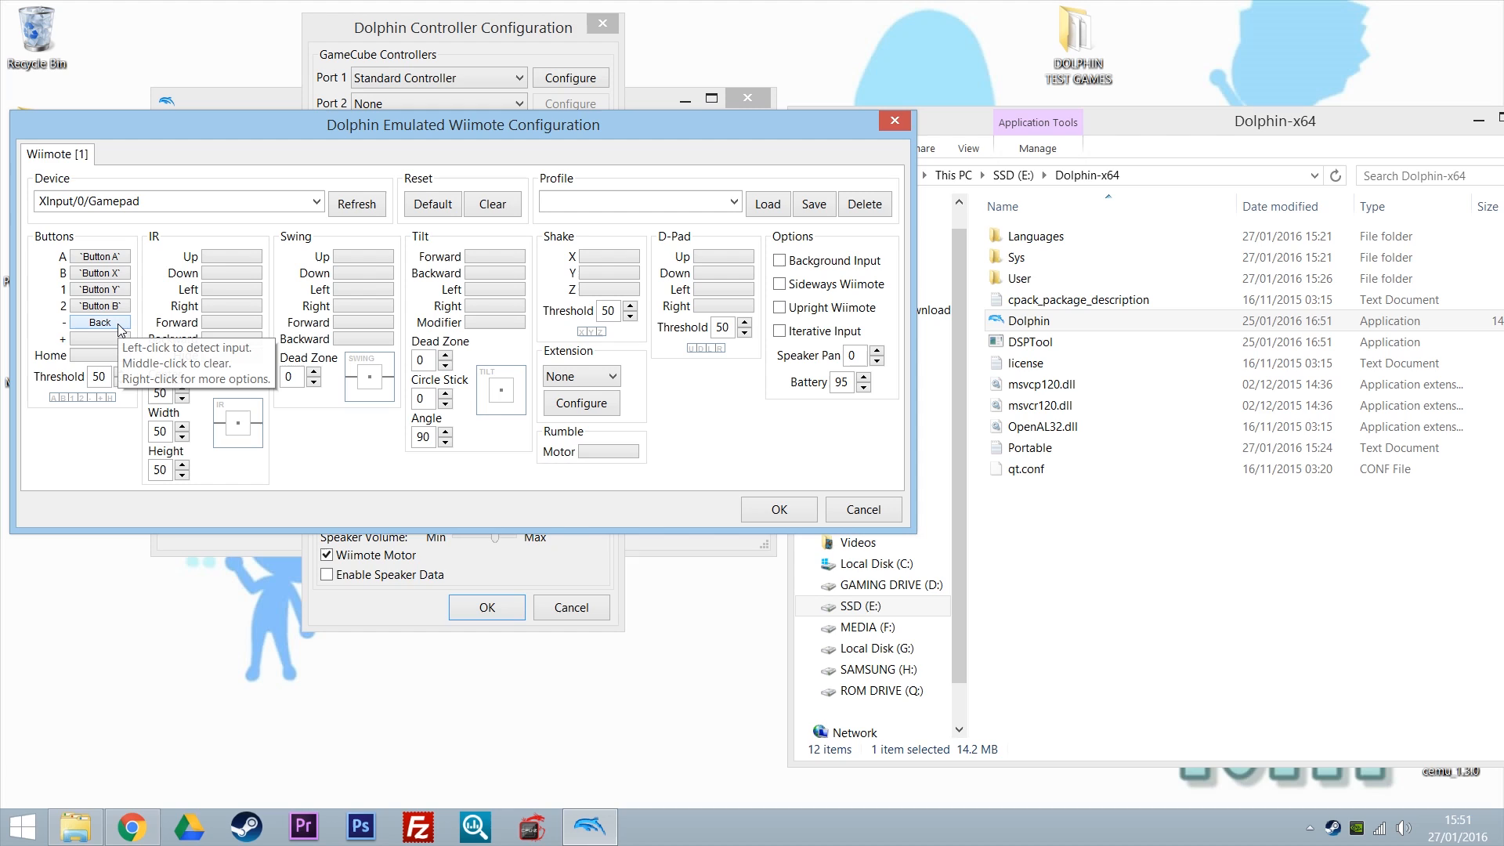
left_click(122, 339)
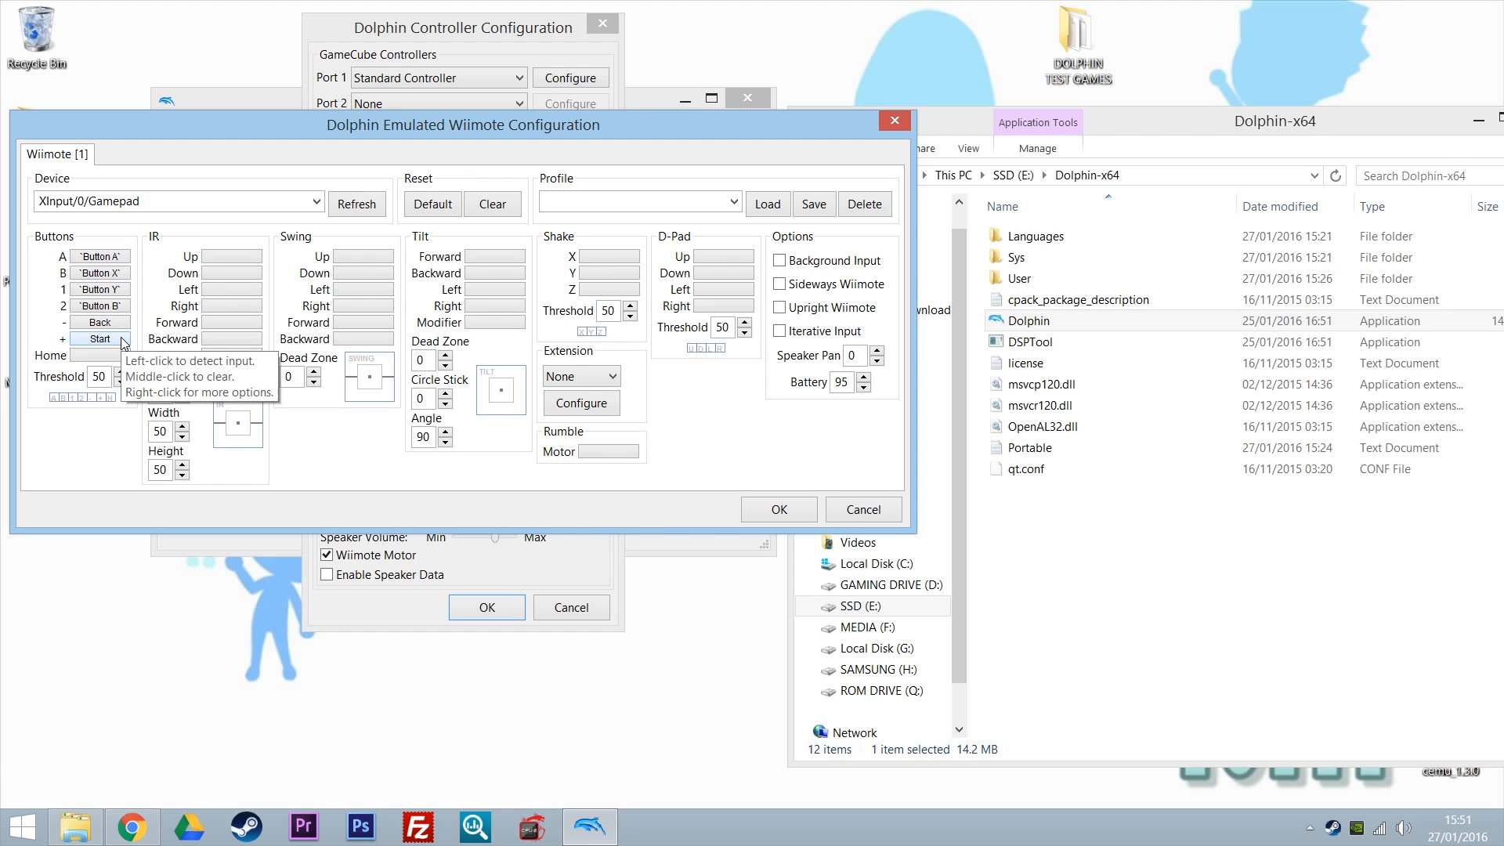
- Map the Wiimote's IR Up to Right Y+, Down to Right Y-, Left to Right X- and Right to Right X+
left_click(230, 260)
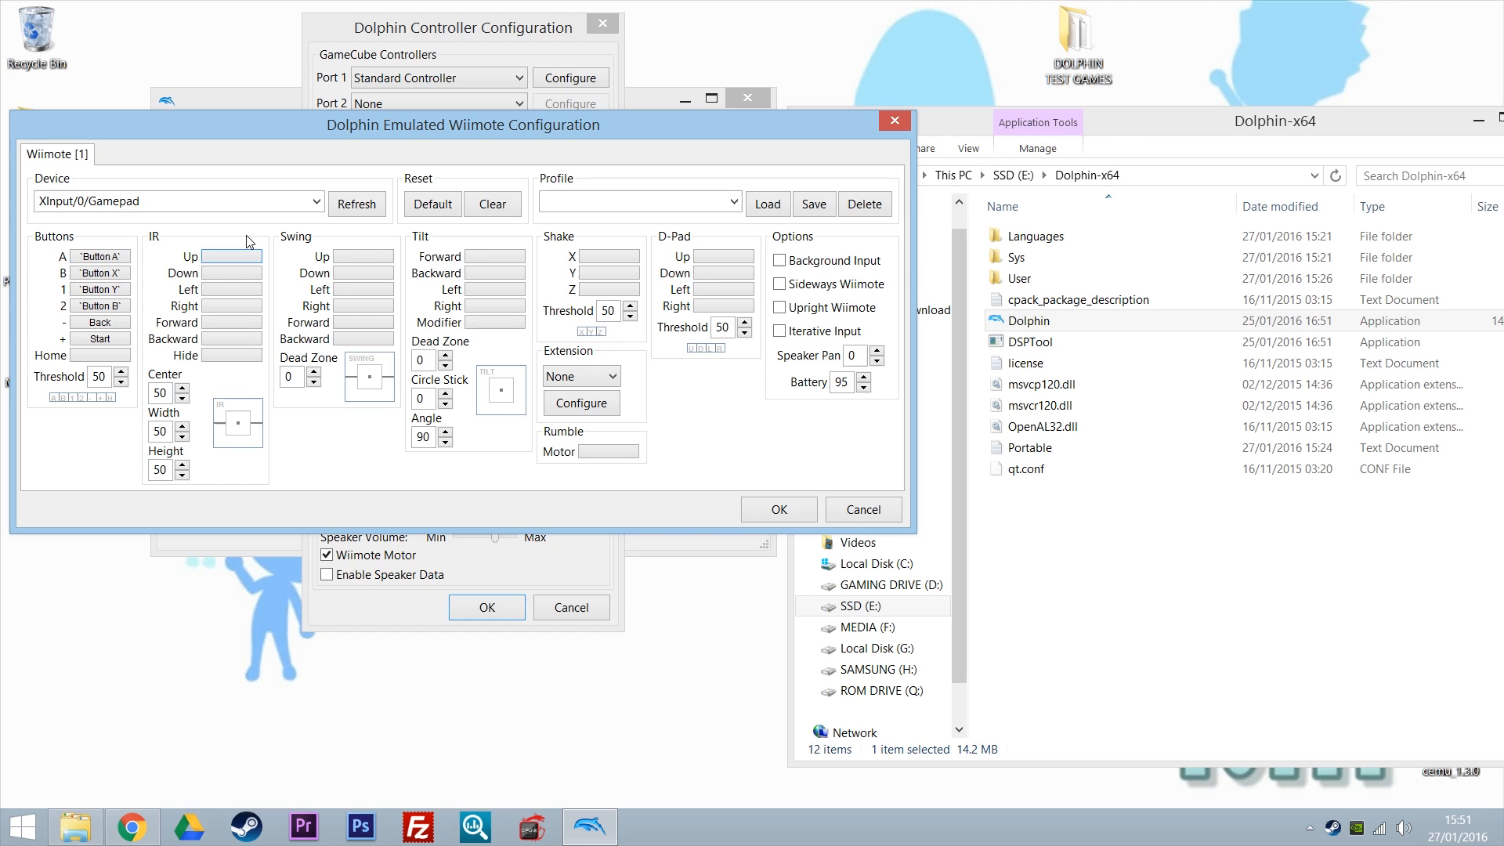
left_click(250, 259)
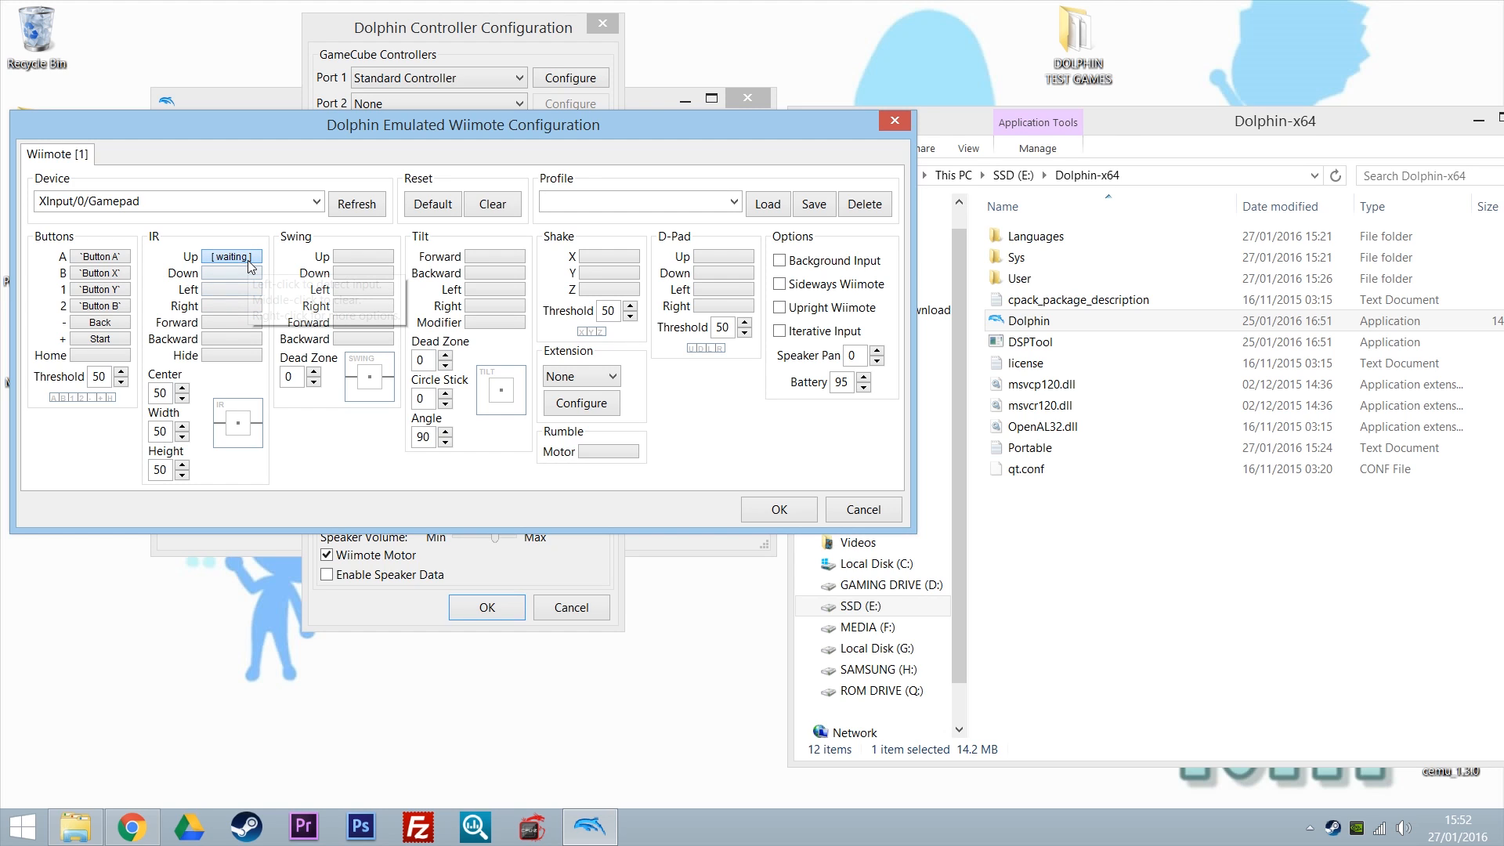
left_click(248, 274)
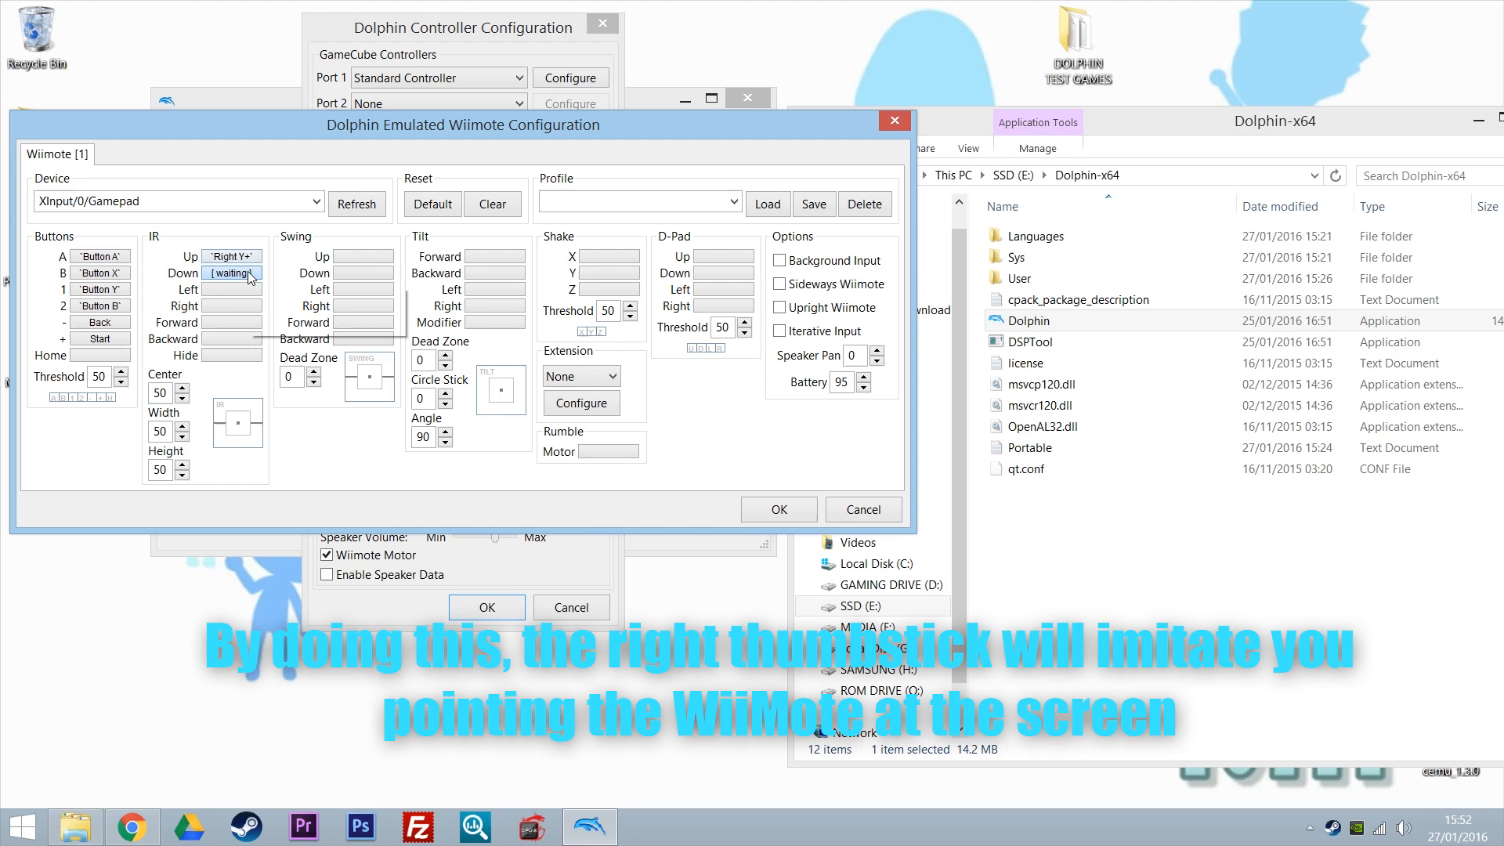
left_click(247, 290)
left_click(246, 307)
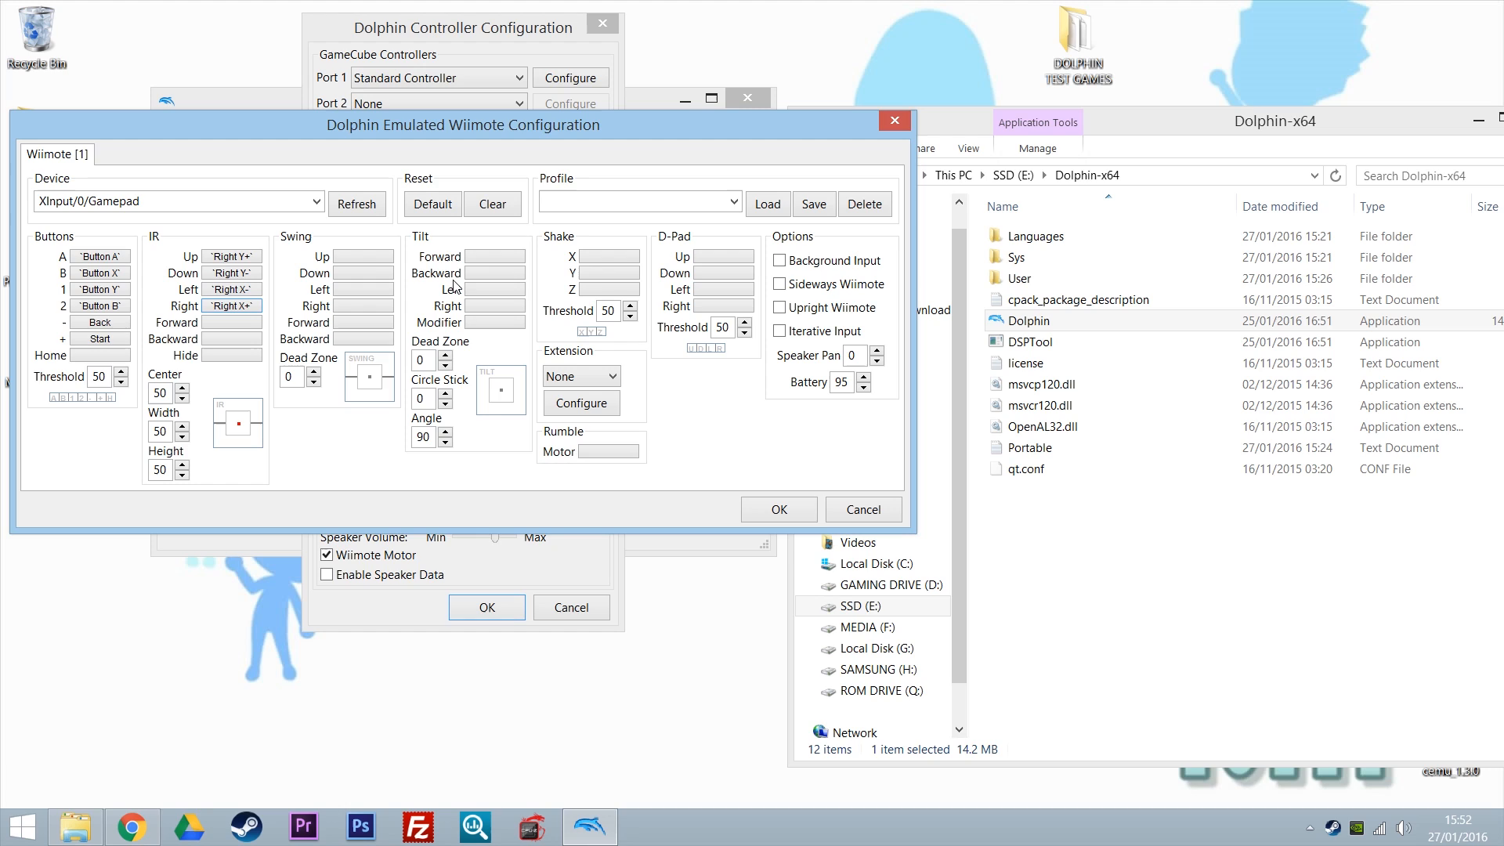
- Map the Wiimote's Shake X, Y and Z all to Trigger R
left_click(604, 256)
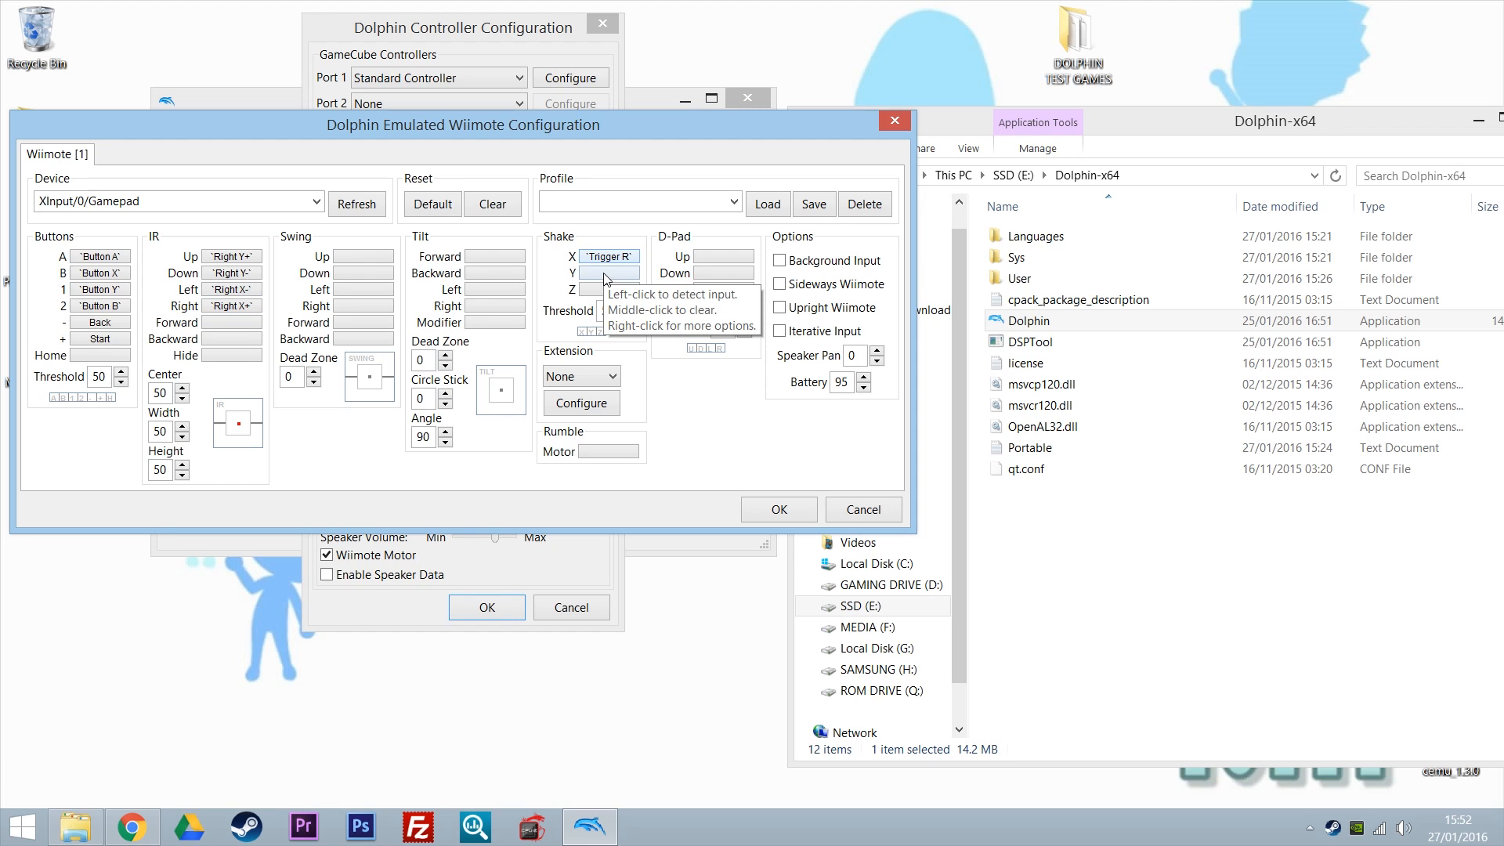
left_click(605, 273)
left_click(604, 290)
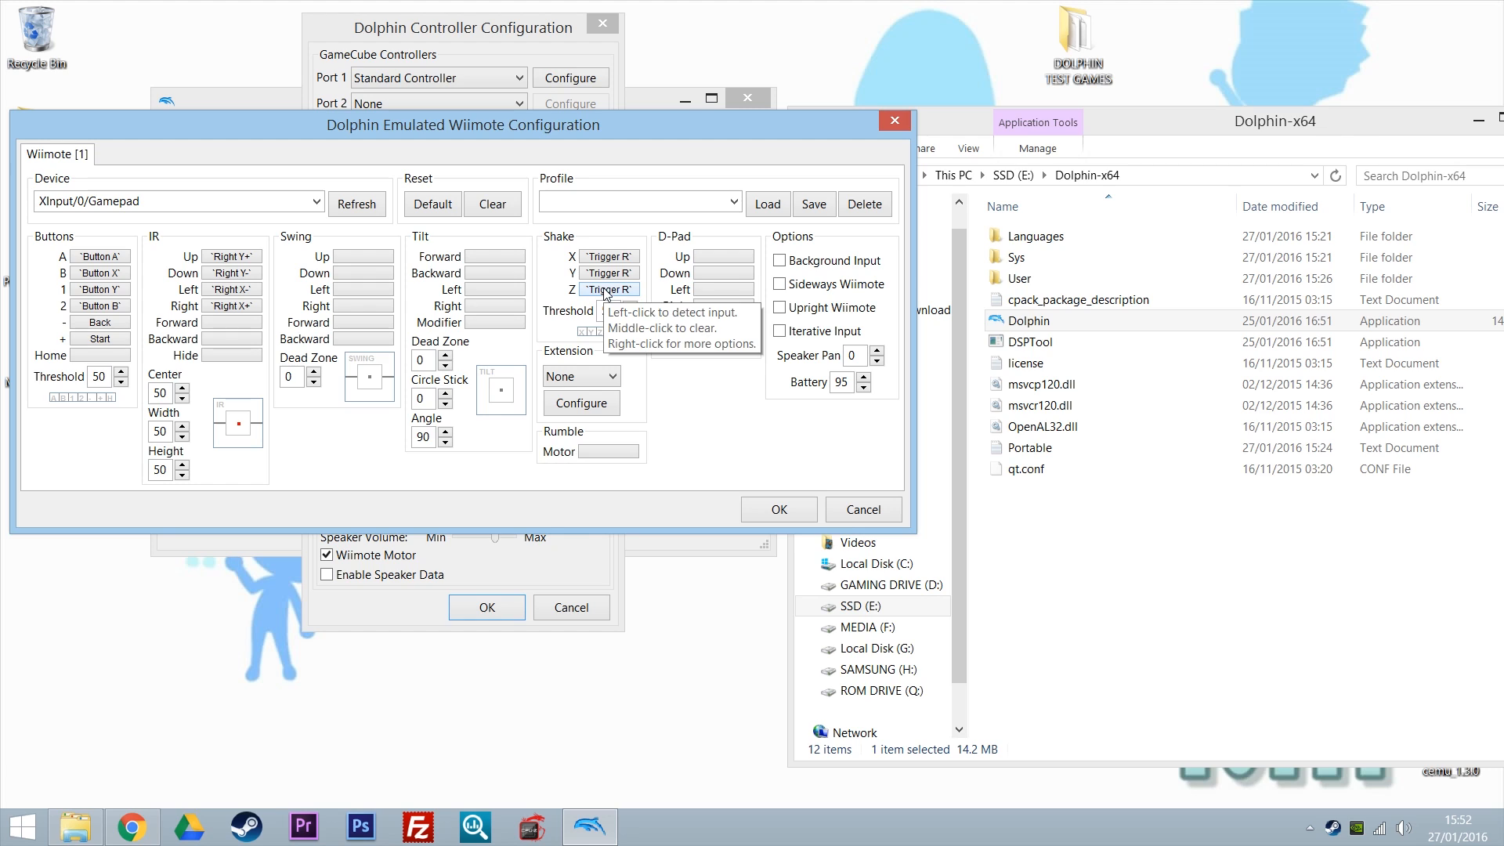
- Map the Wiimote's D-Pad Up to Pad N, Down to Pad S, Left to Pad W and Right to Pad E
left_click(728, 274)
left_click(725, 290)
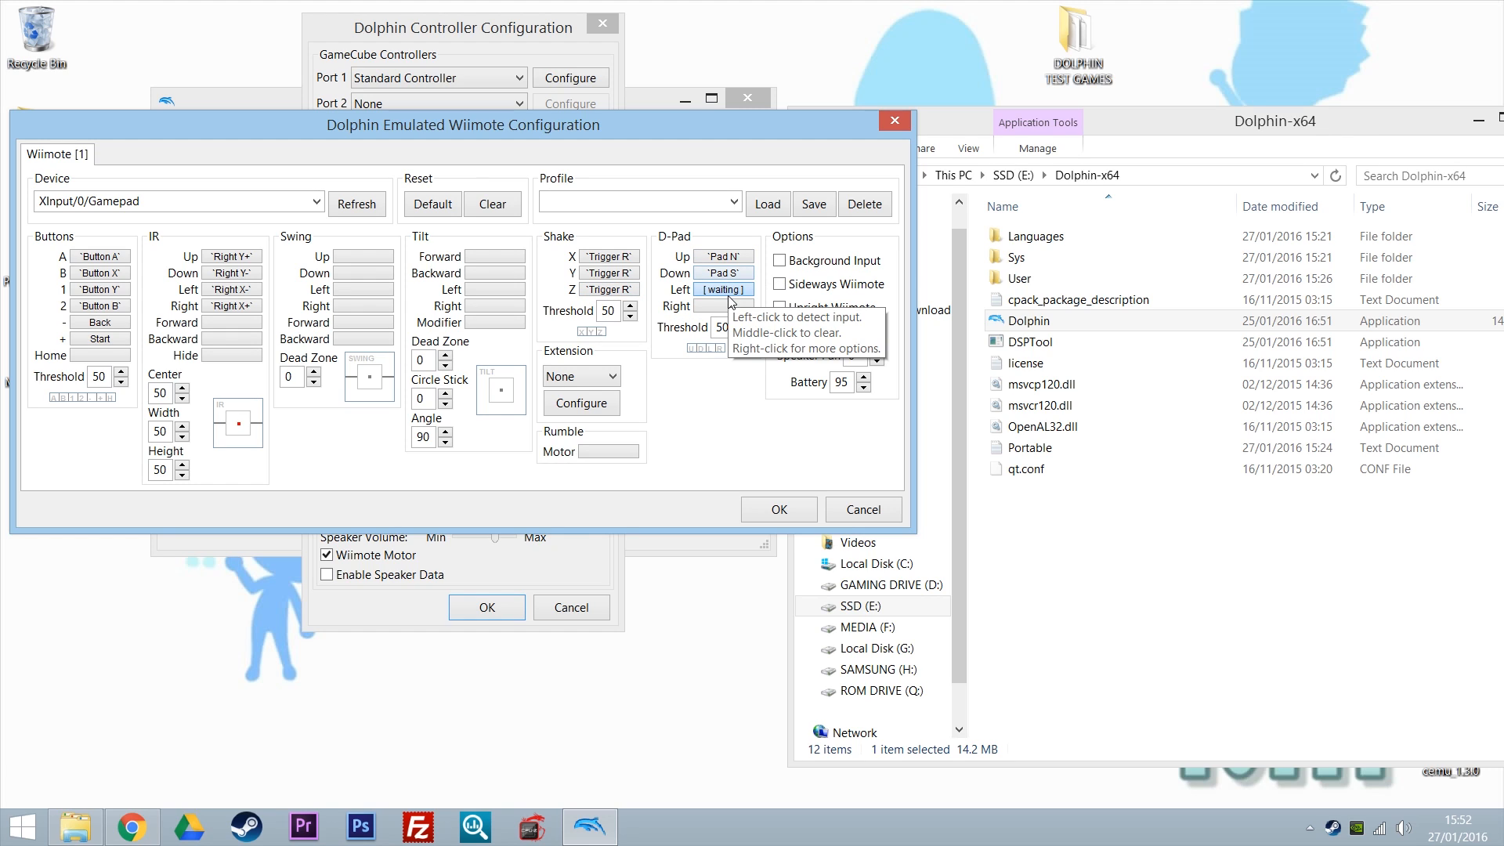
left_click(726, 306)
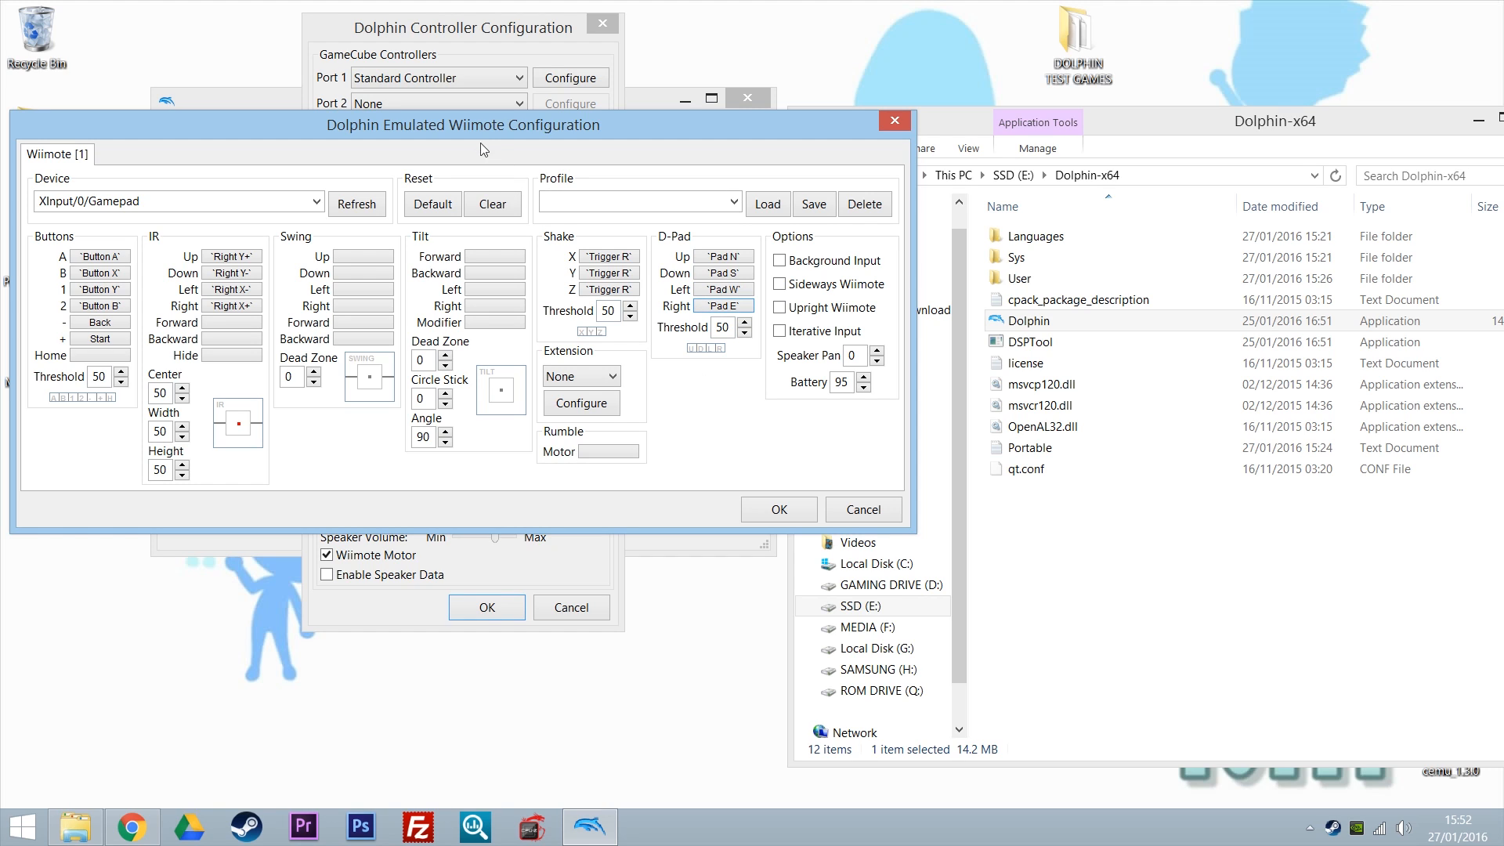
- Raise the Wiimote's IR width to 92
left_click_drag(453, 130, 705, 105)
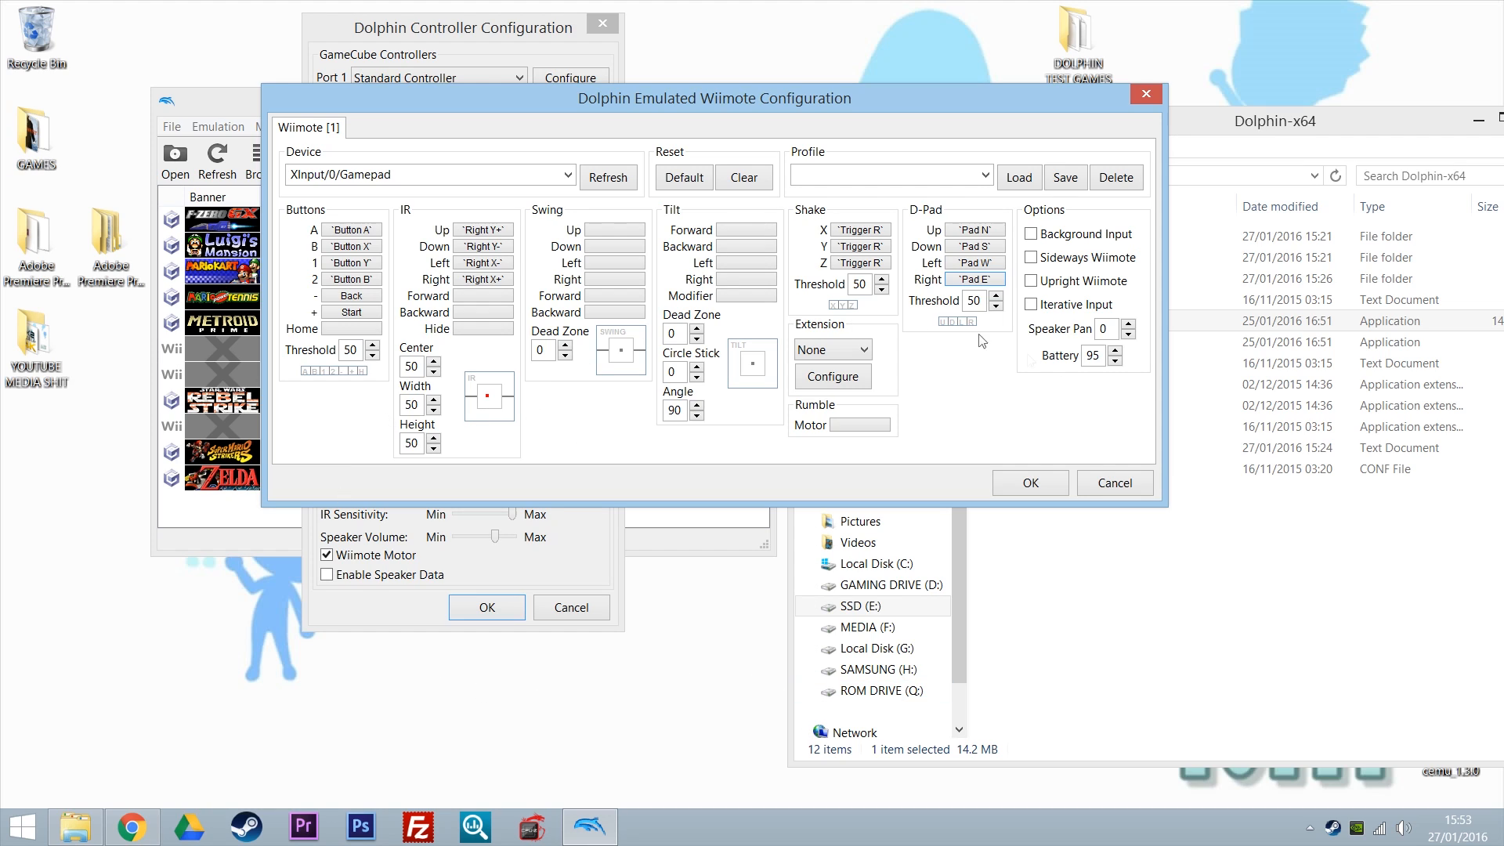
left_click(434, 402)
left_click(434, 401)
left_click(434, 401)
left_click(434, 401)
left_click(435, 401)
left_click(434, 401)
left_click(434, 401)
left_click(434, 401)
left_click(435, 401)
left_click(434, 401)
left_click(435, 401)
left_click(434, 401)
left_click(434, 402)
left_click(434, 401)
left_click(434, 401)
left_click(434, 402)
left_click(434, 401)
left_click(434, 402)
left_click(434, 401)
left_click(434, 401)
left_click(434, 401)
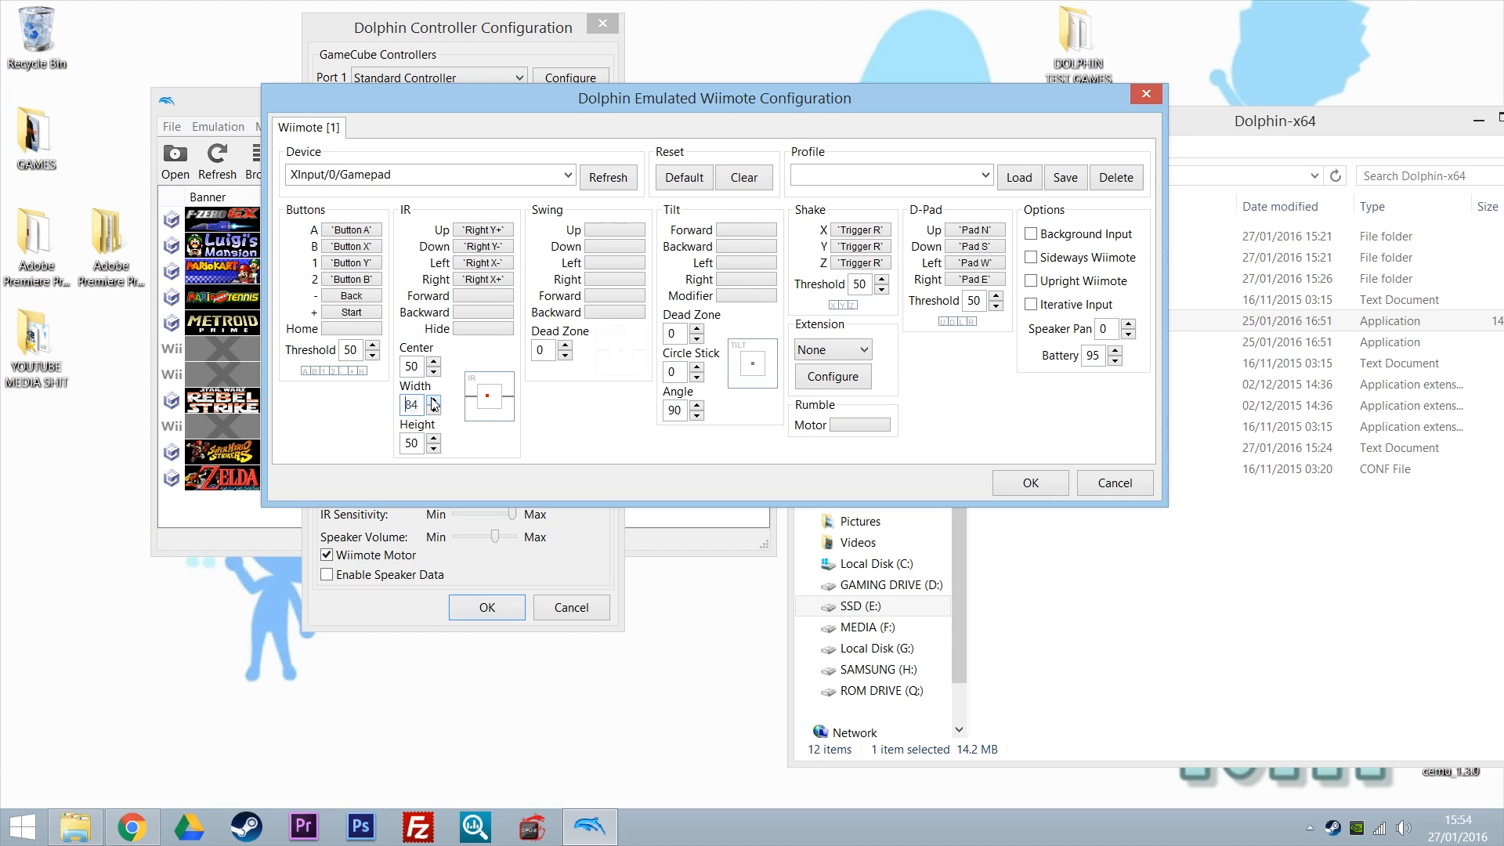
left_click(434, 401)
left_click(434, 401)
left_click(434, 401)
left_click(434, 401)
left_click(435, 401)
left_click(434, 401)
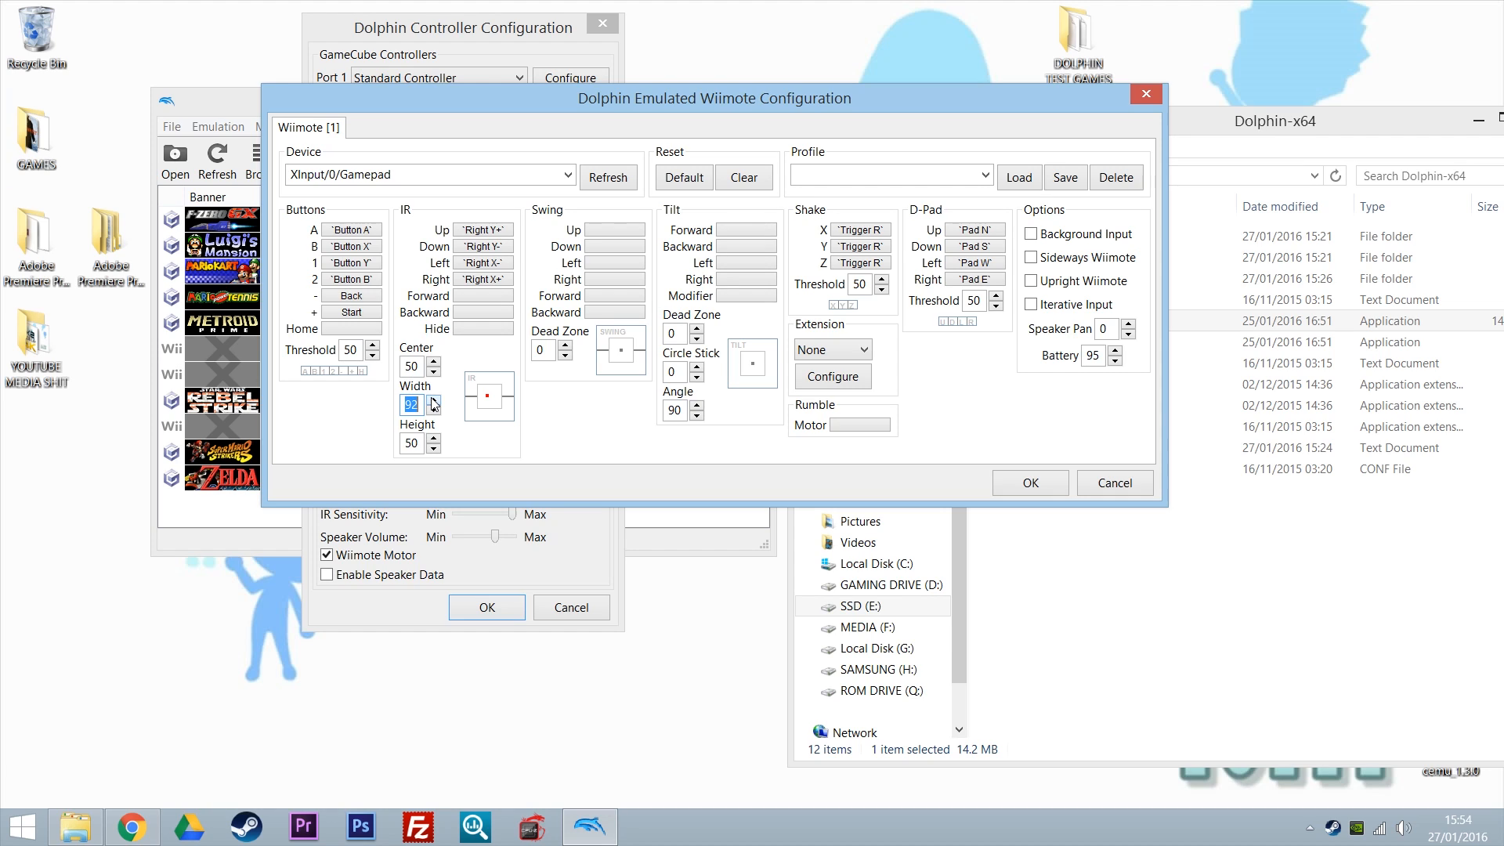
- Raise the Wiimote's IR height to 67
left_click(434, 441)
left_click(434, 440)
left_click(435, 440)
left_click(434, 440)
left_click(434, 441)
left_click(434, 441)
left_click(434, 441)
left_click(434, 440)
left_click(435, 441)
left_click(434, 441)
left_click(434, 440)
left_click(435, 440)
left_click(435, 440)
left_click(435, 440)
- Set the Wiimote's extension to Nunchuk and map the Nunchuk's C to Trigger L and Z to Shoulder L
left_click(857, 350)
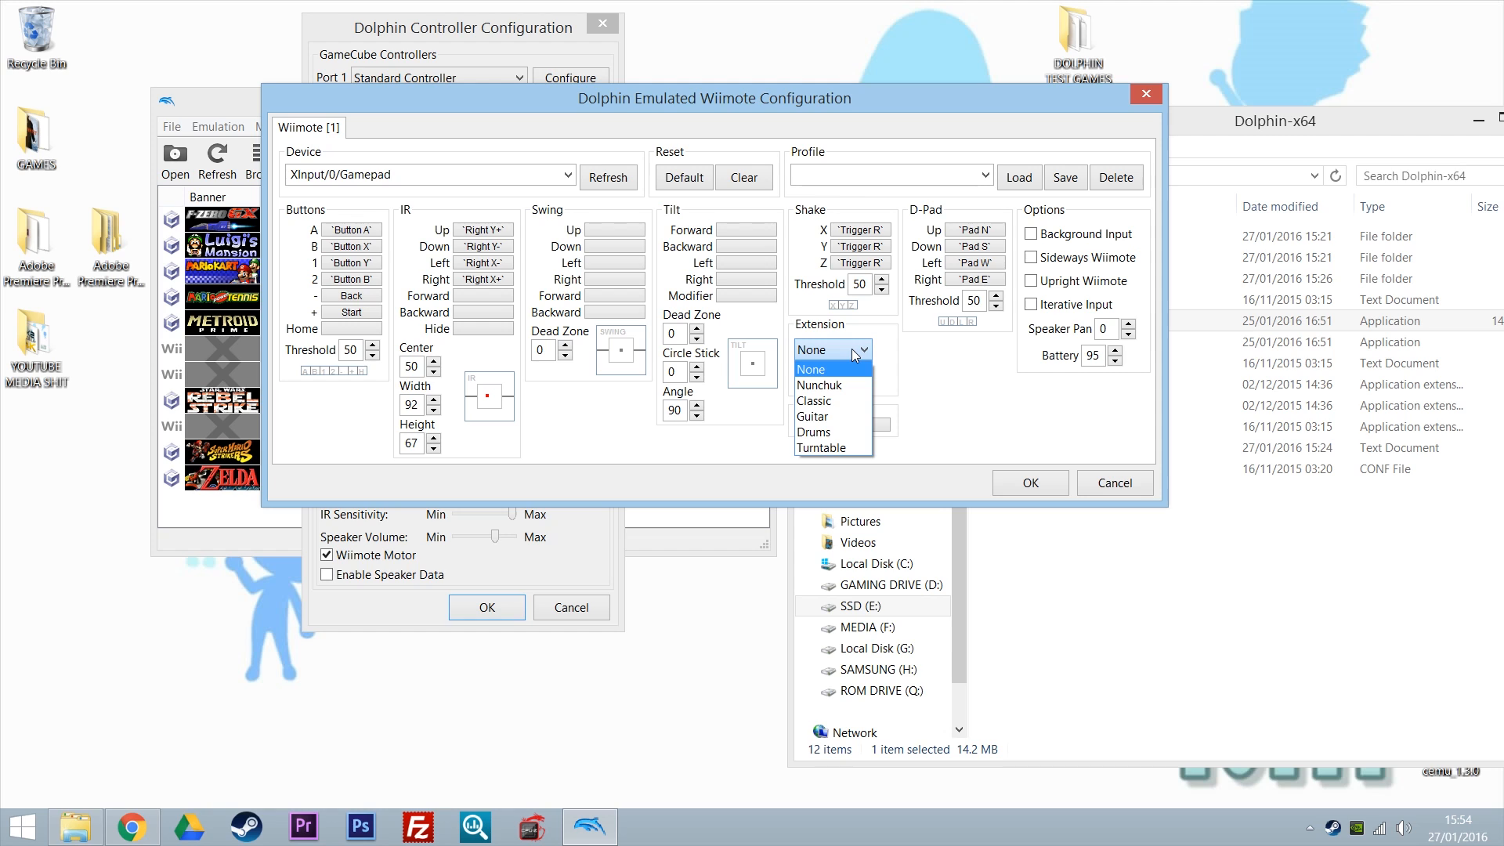
left_click(838, 385)
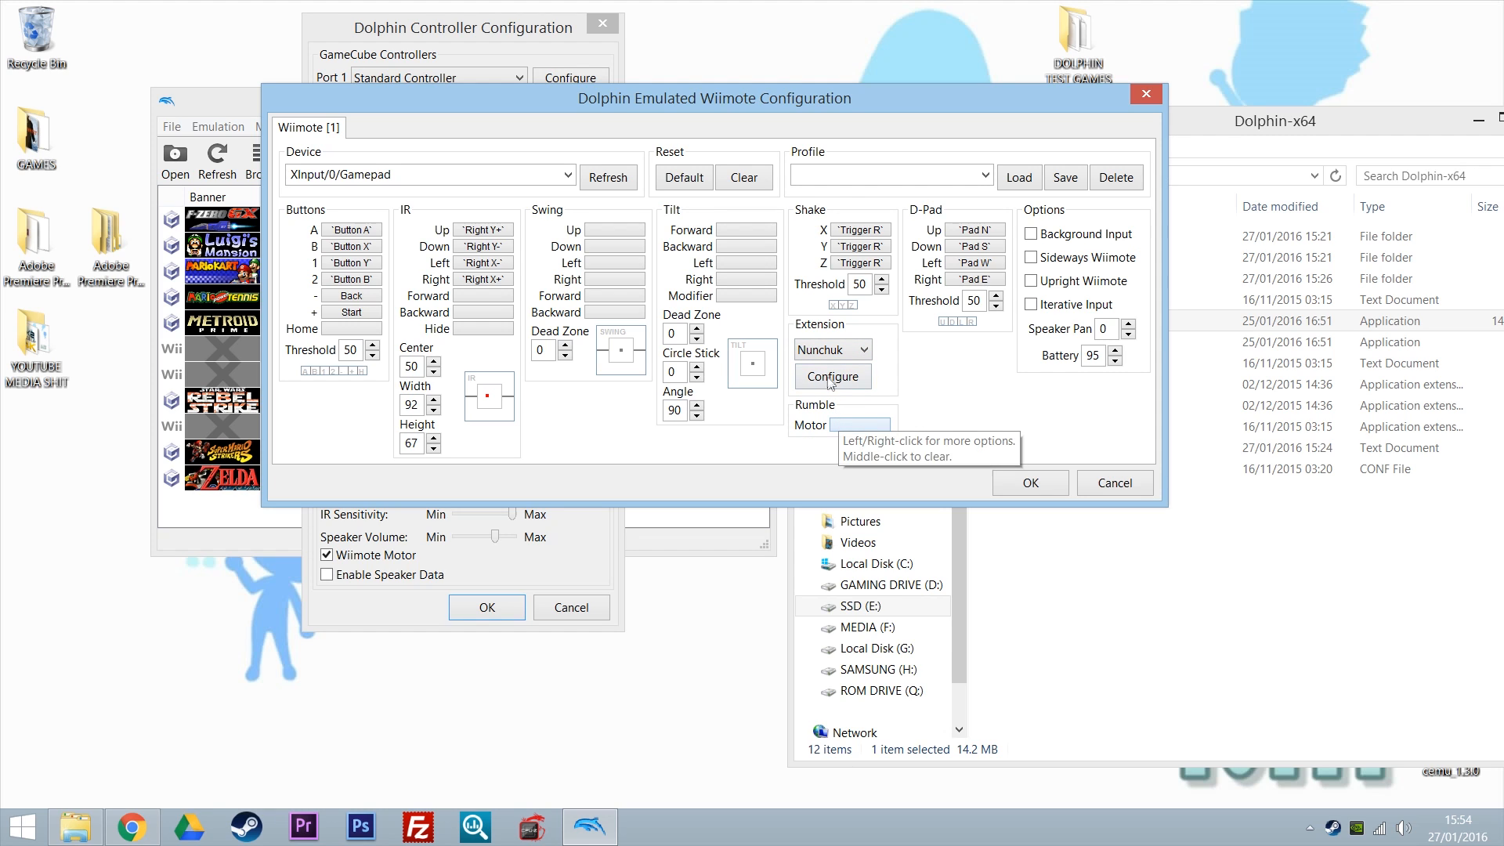
left_click(828, 377)
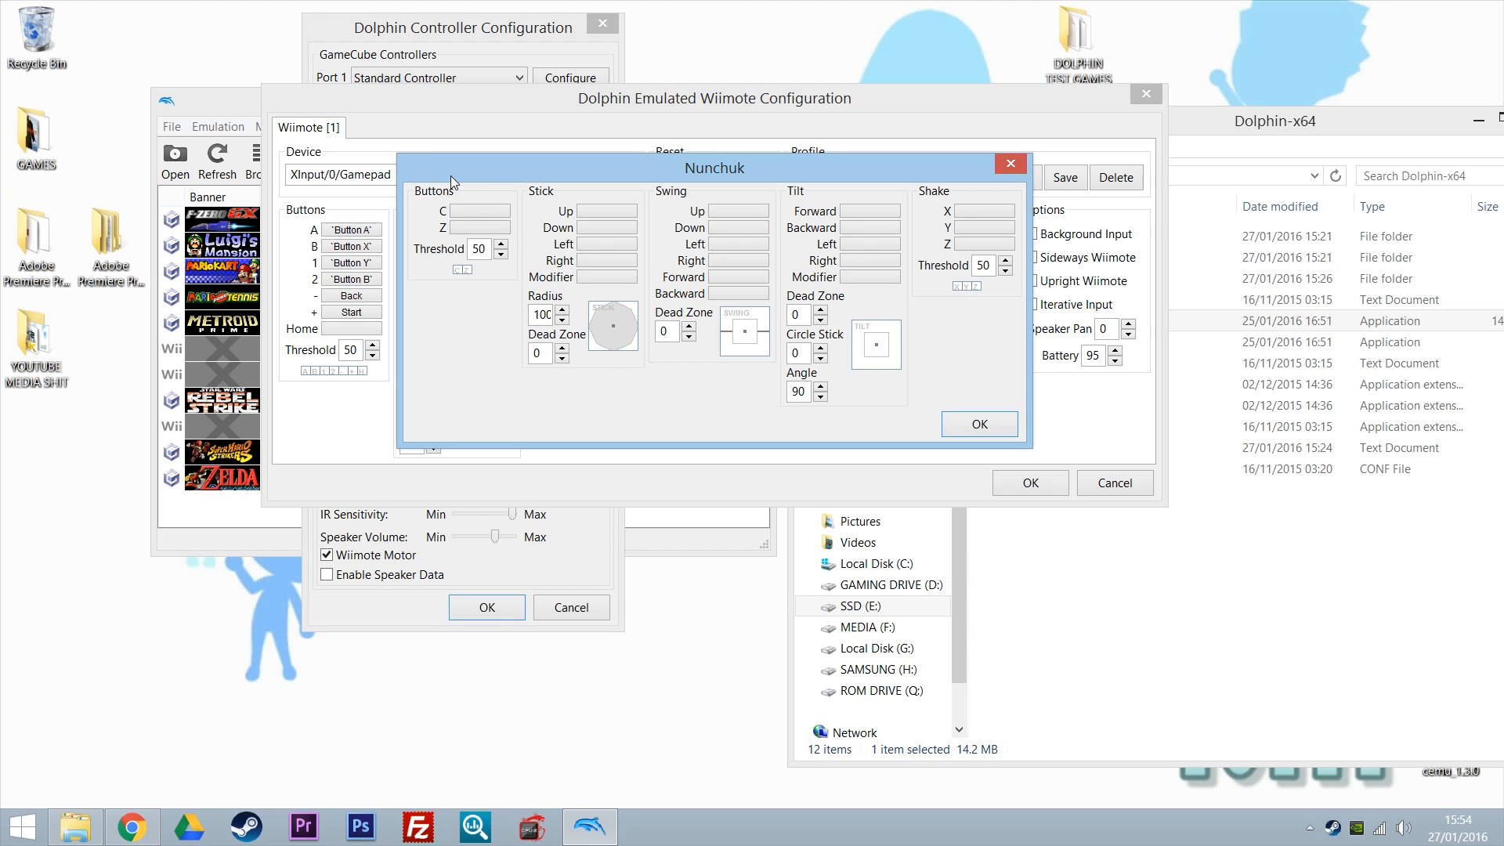
left_click(473, 211)
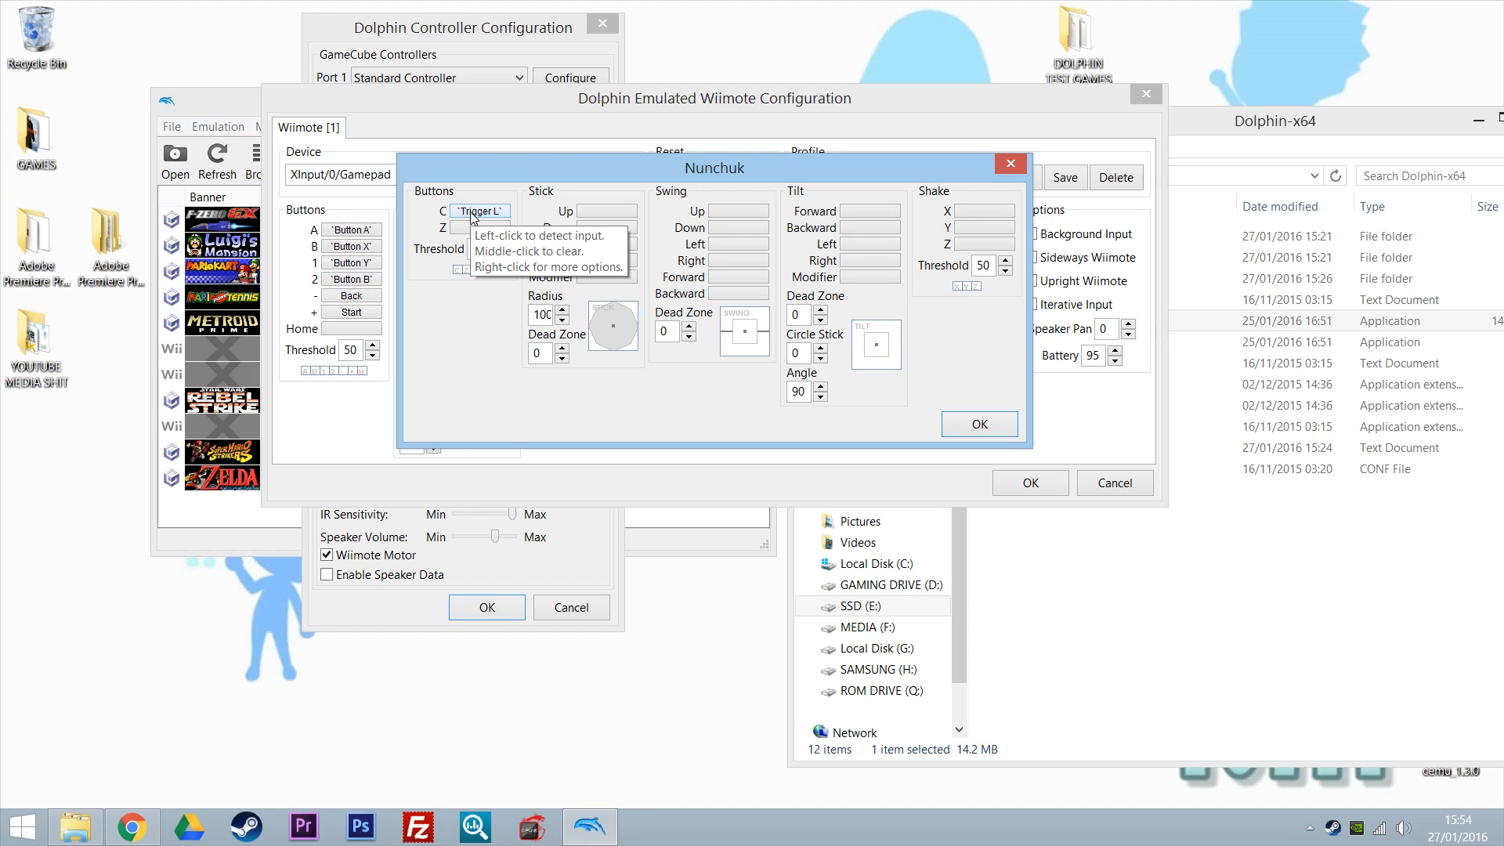
left_click(474, 228)
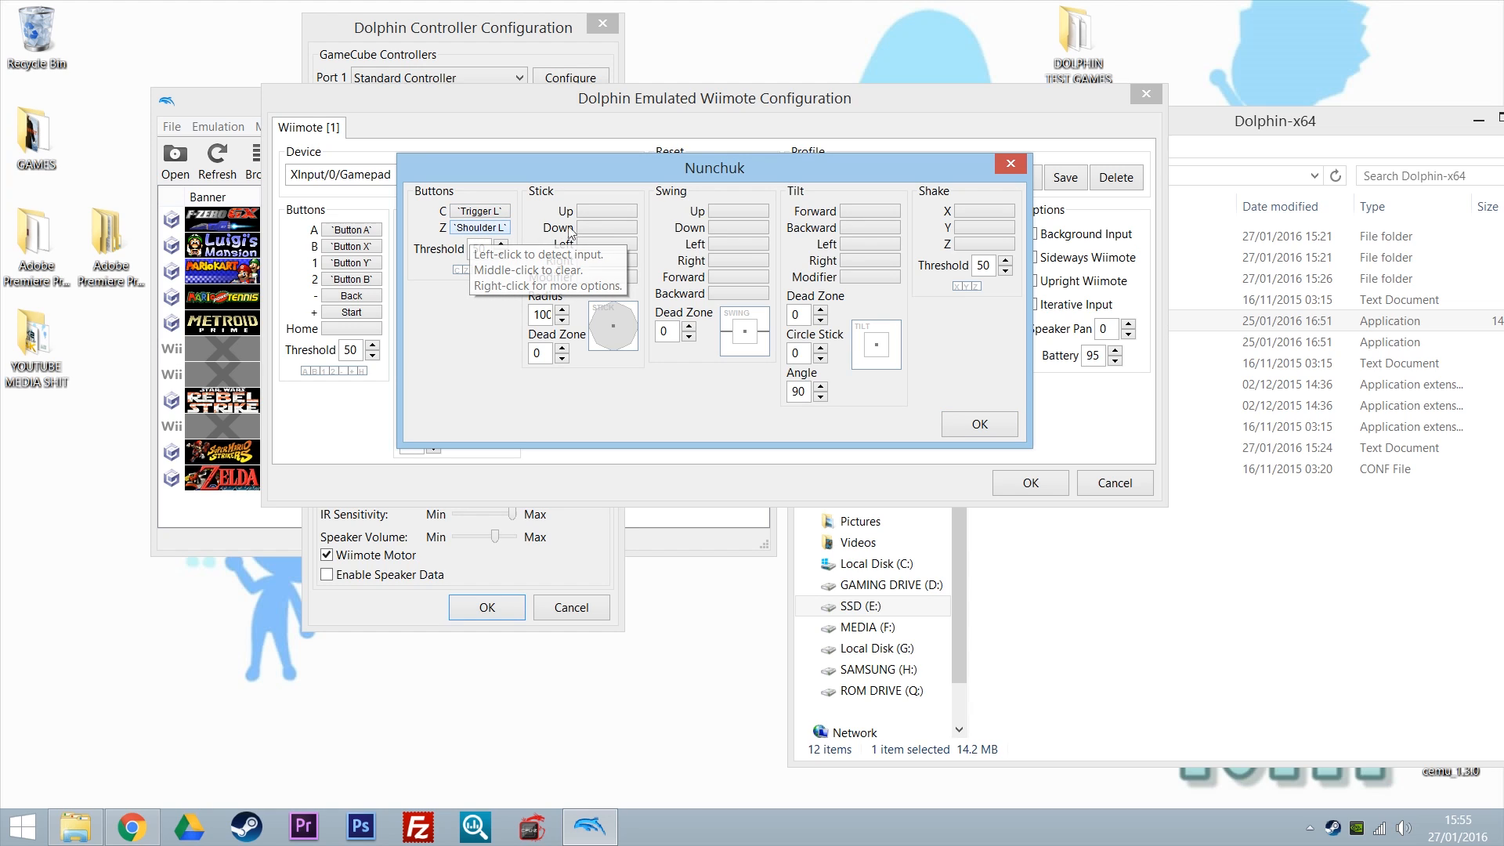
- Map the Nunchuk's stick Up to Left Y+, Down to Left Y-, Left to Left X- and Right to Left X+
left_click(624, 215)
left_click(625, 213)
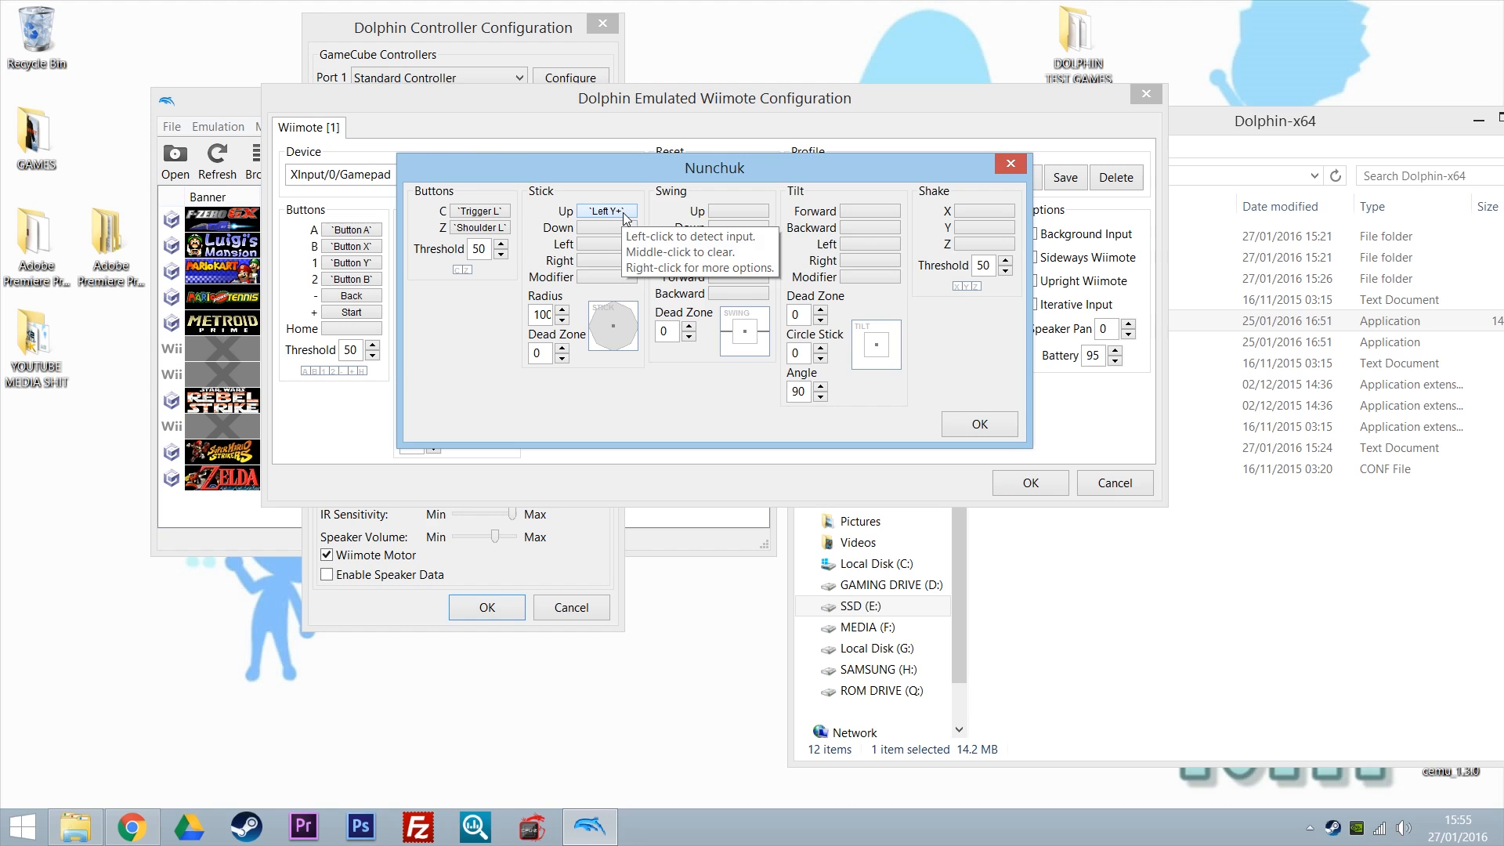
left_click(625, 229)
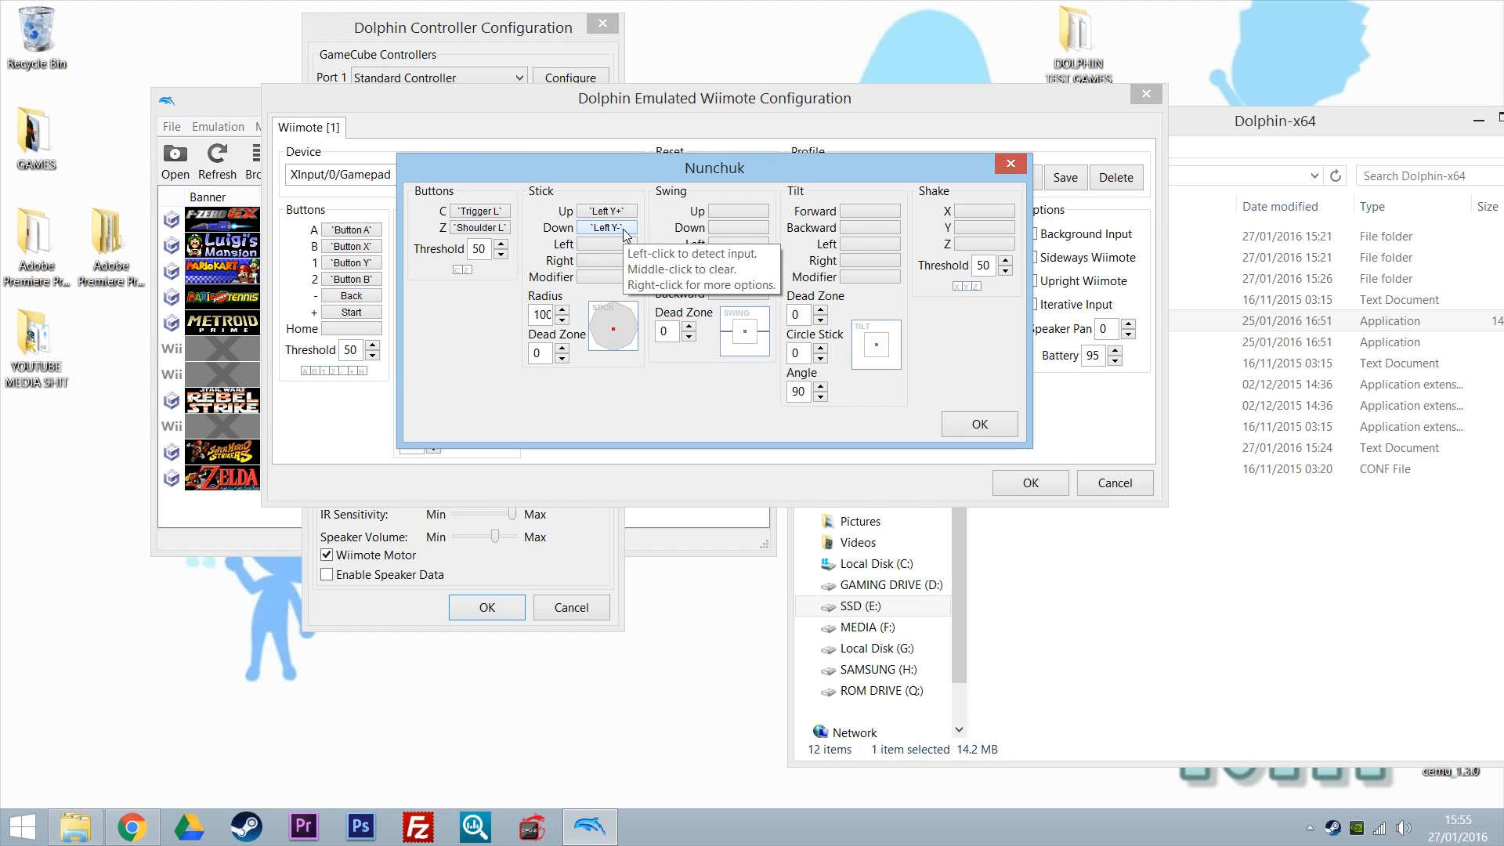
left_click(626, 245)
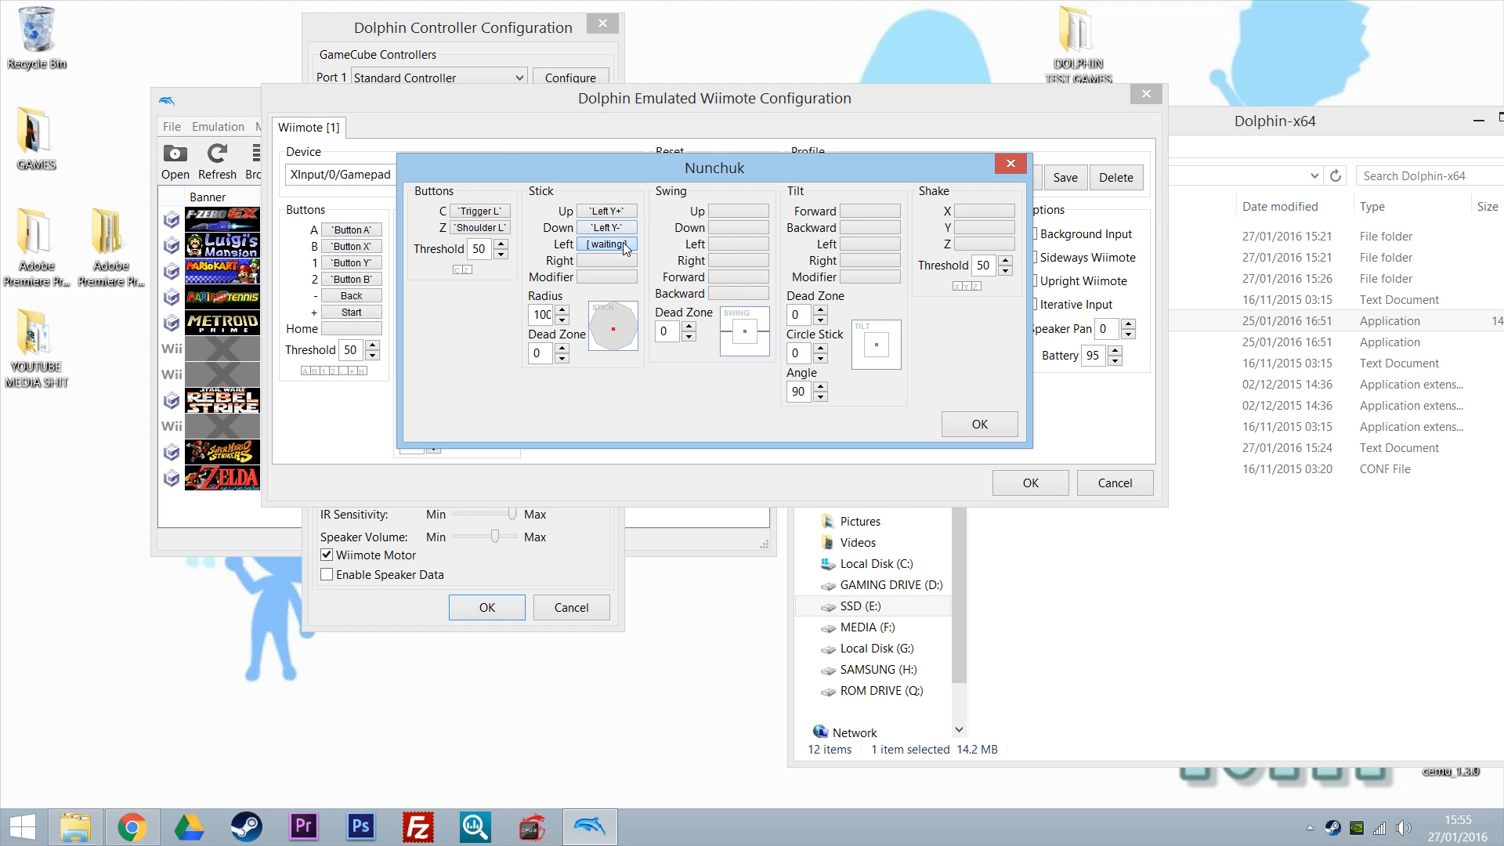
left_click(619, 261)
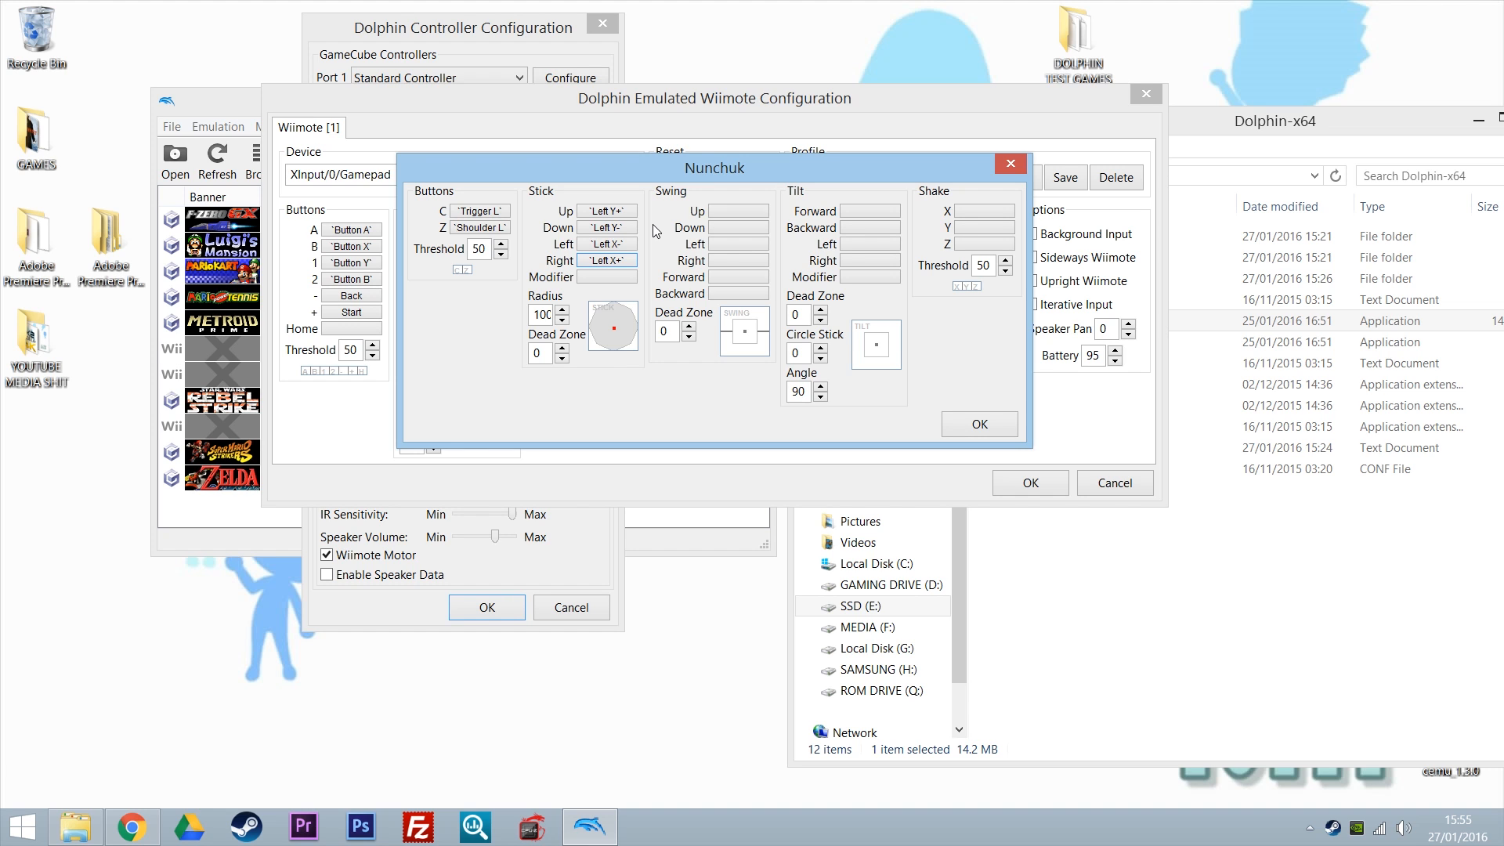
- Map the Nunchuk's Shake X, Y and Z all to Thumb L
left_click_drag(631, 168, 647, 208)
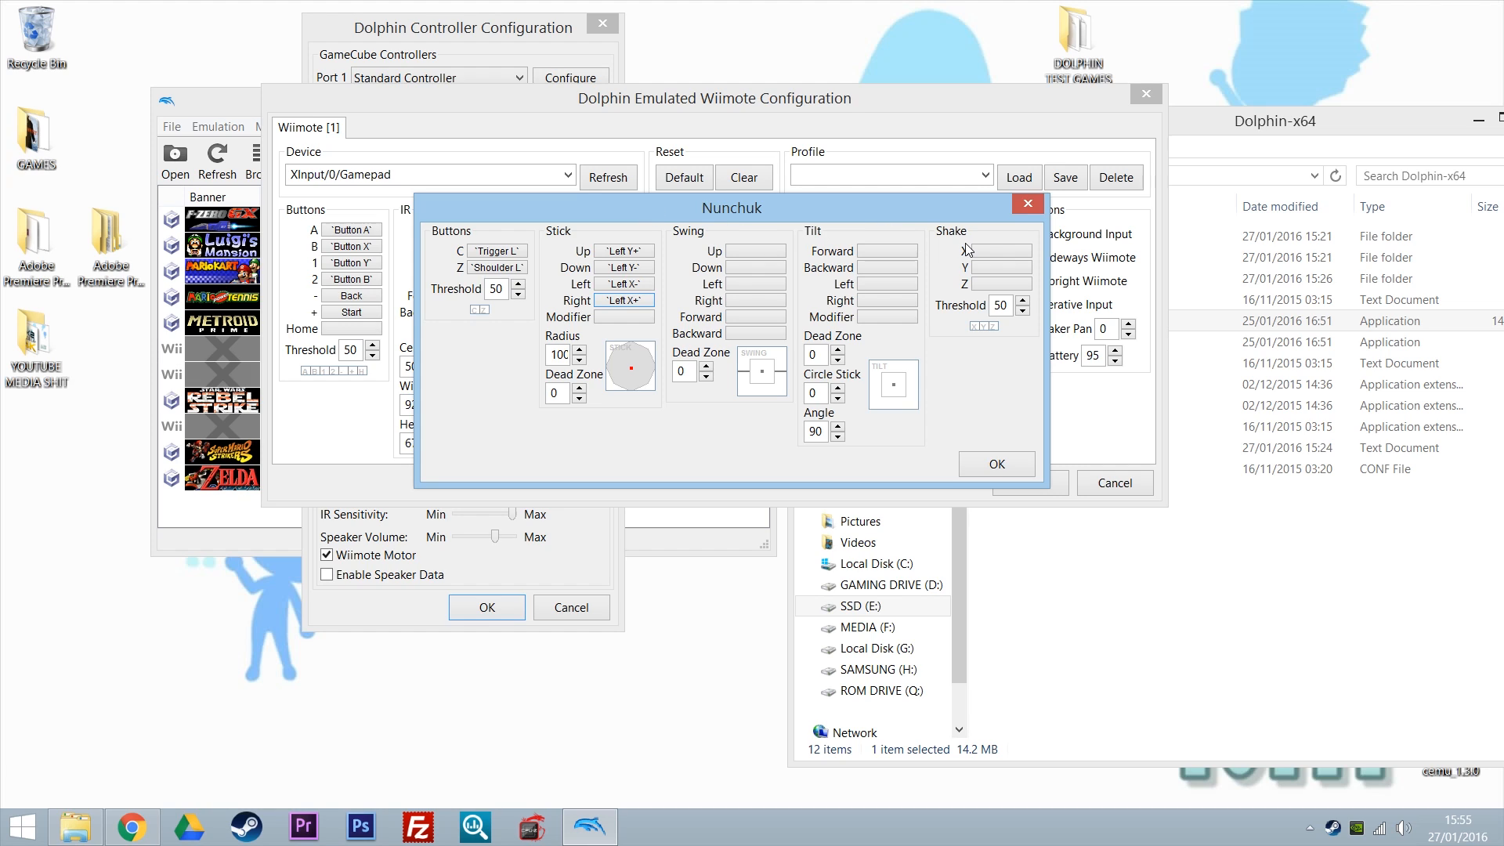
left_click(1011, 251)
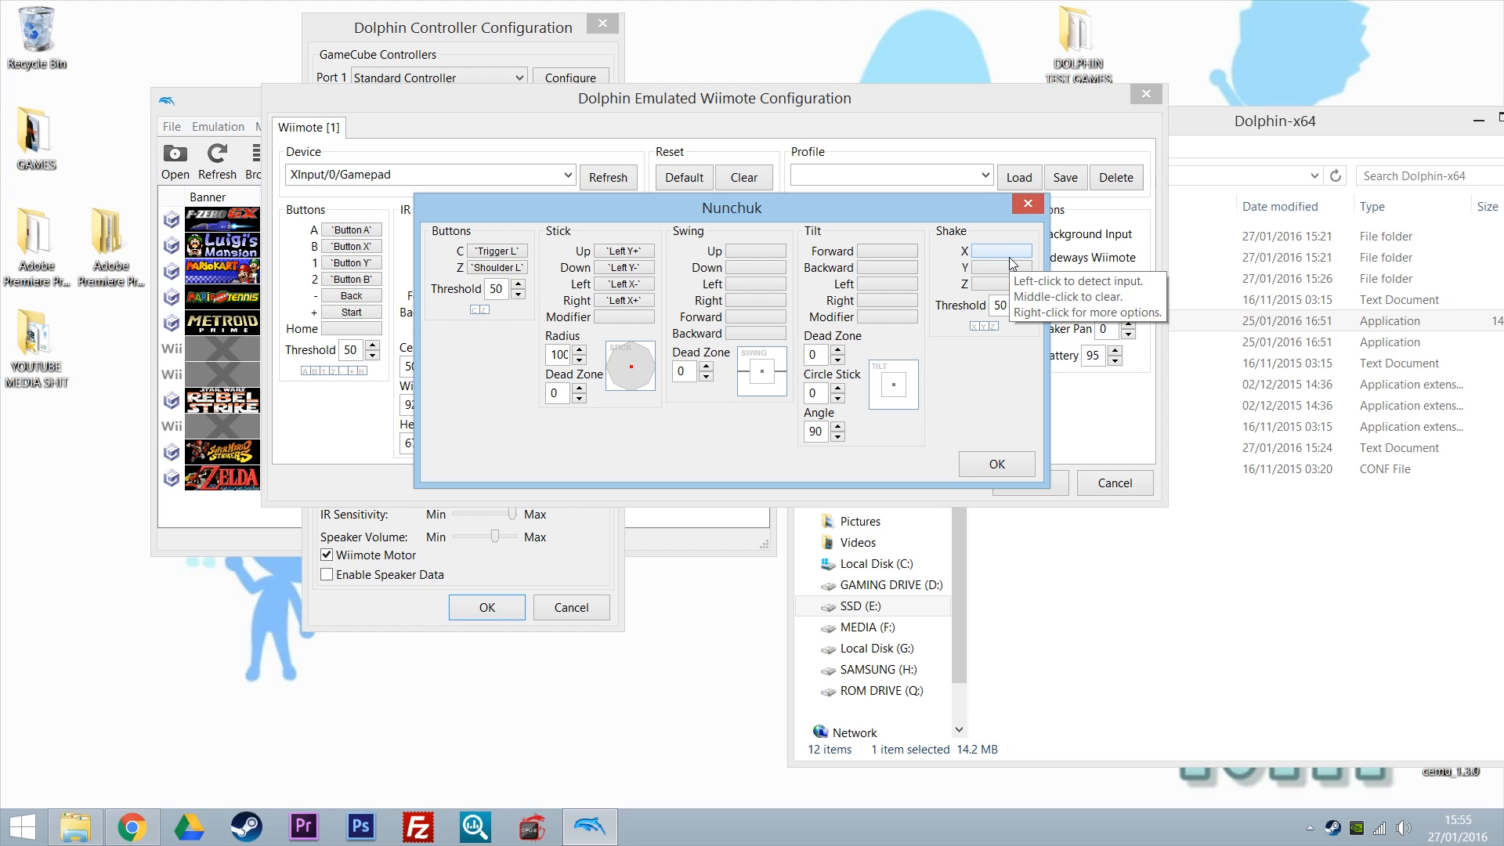
left_click(1011, 266)
left_click(1003, 252)
left_click(1003, 251)
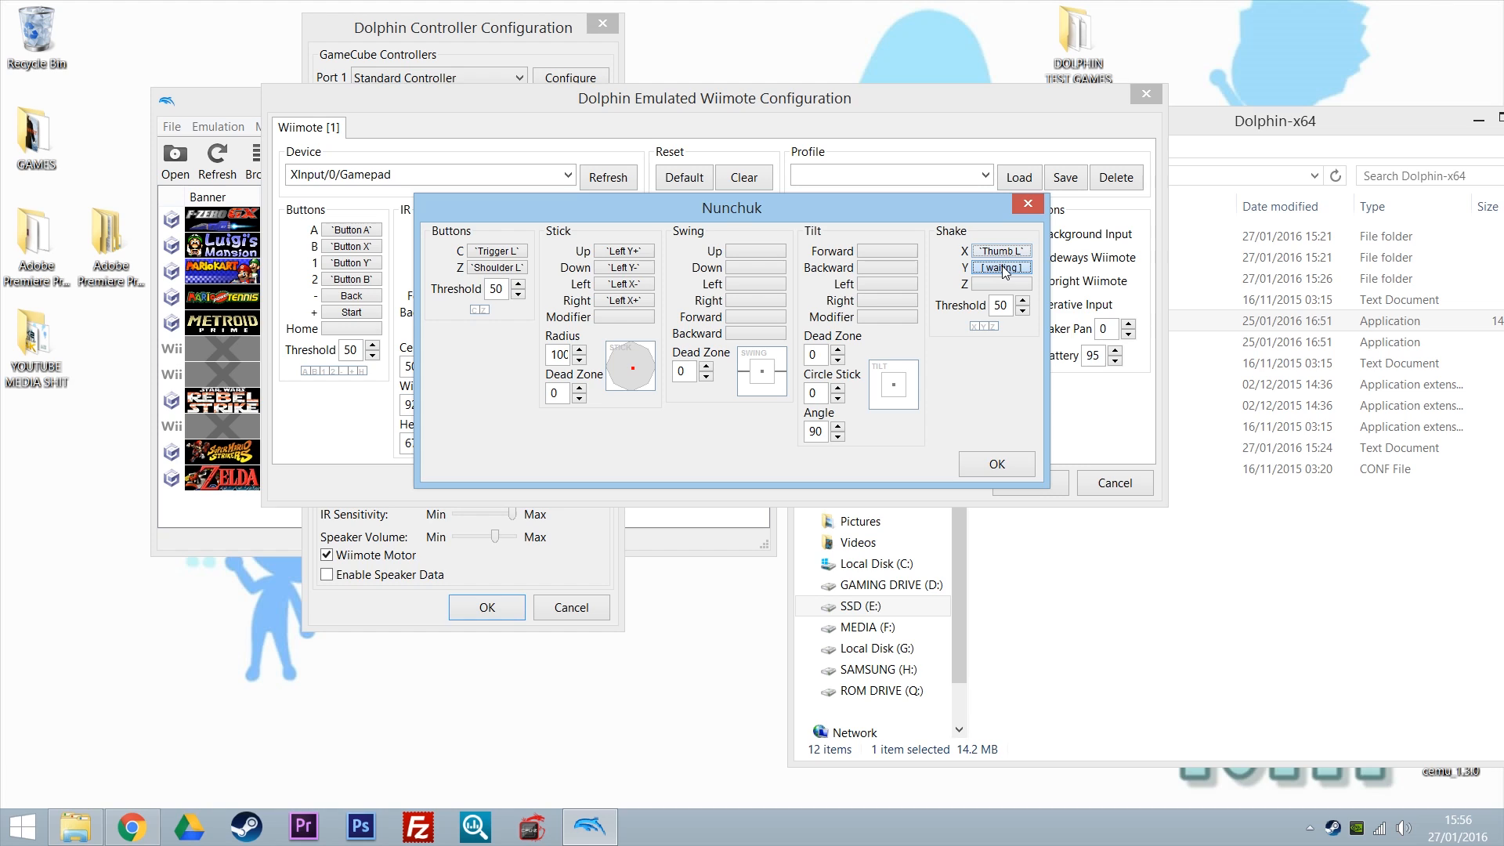
left_click(1005, 285)
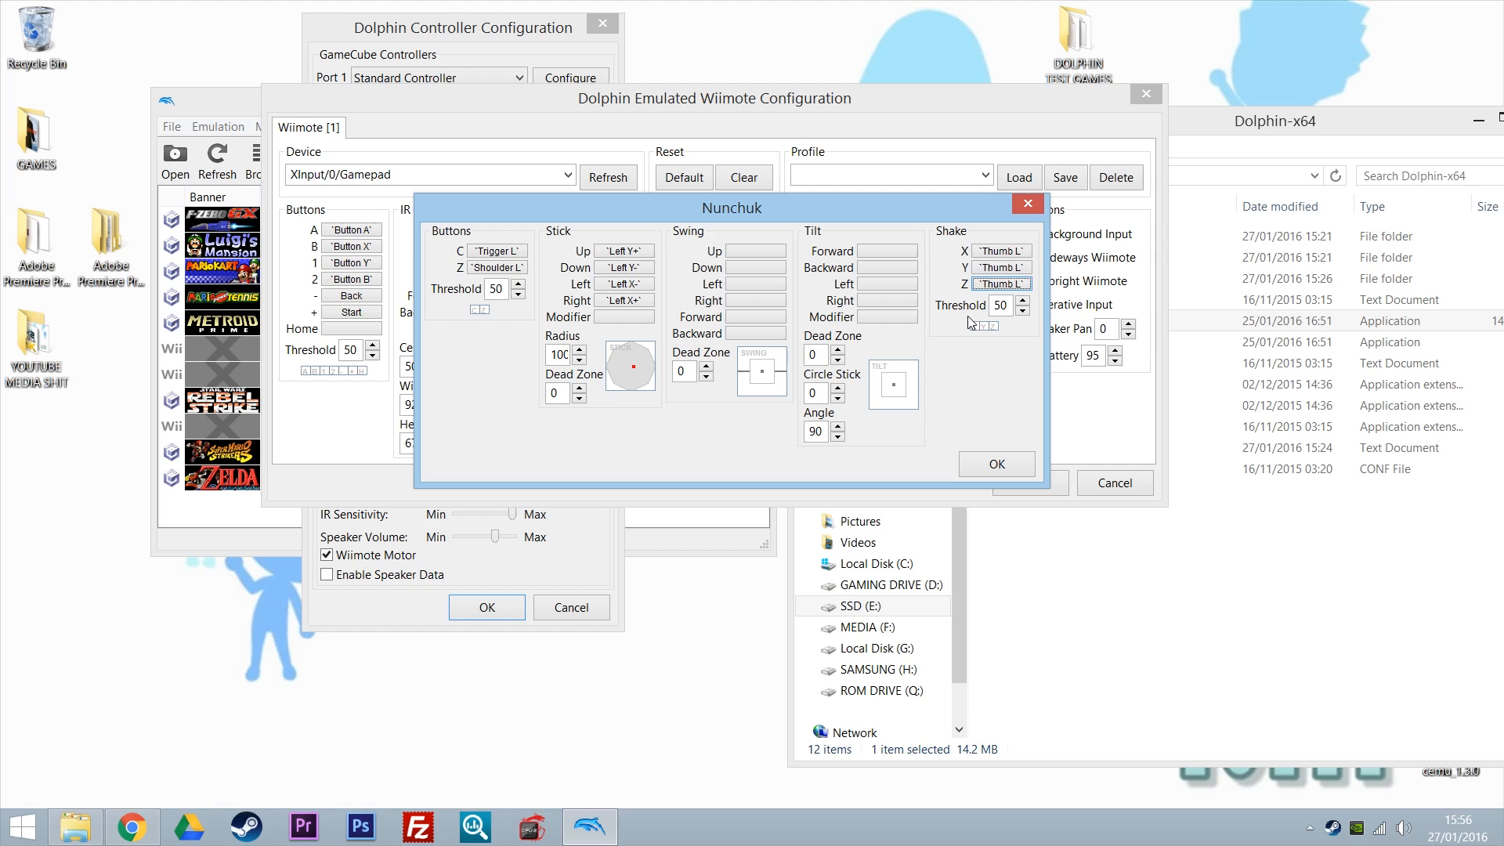
- Set the Nunchuk stick's dead zone to 6 and accept the Nunchuk configuration
key("space")
left_click(578, 388)
left_click(578, 388)
left_click(578, 388)
left_click(578, 388)
left_click(578, 389)
left_click(578, 389)
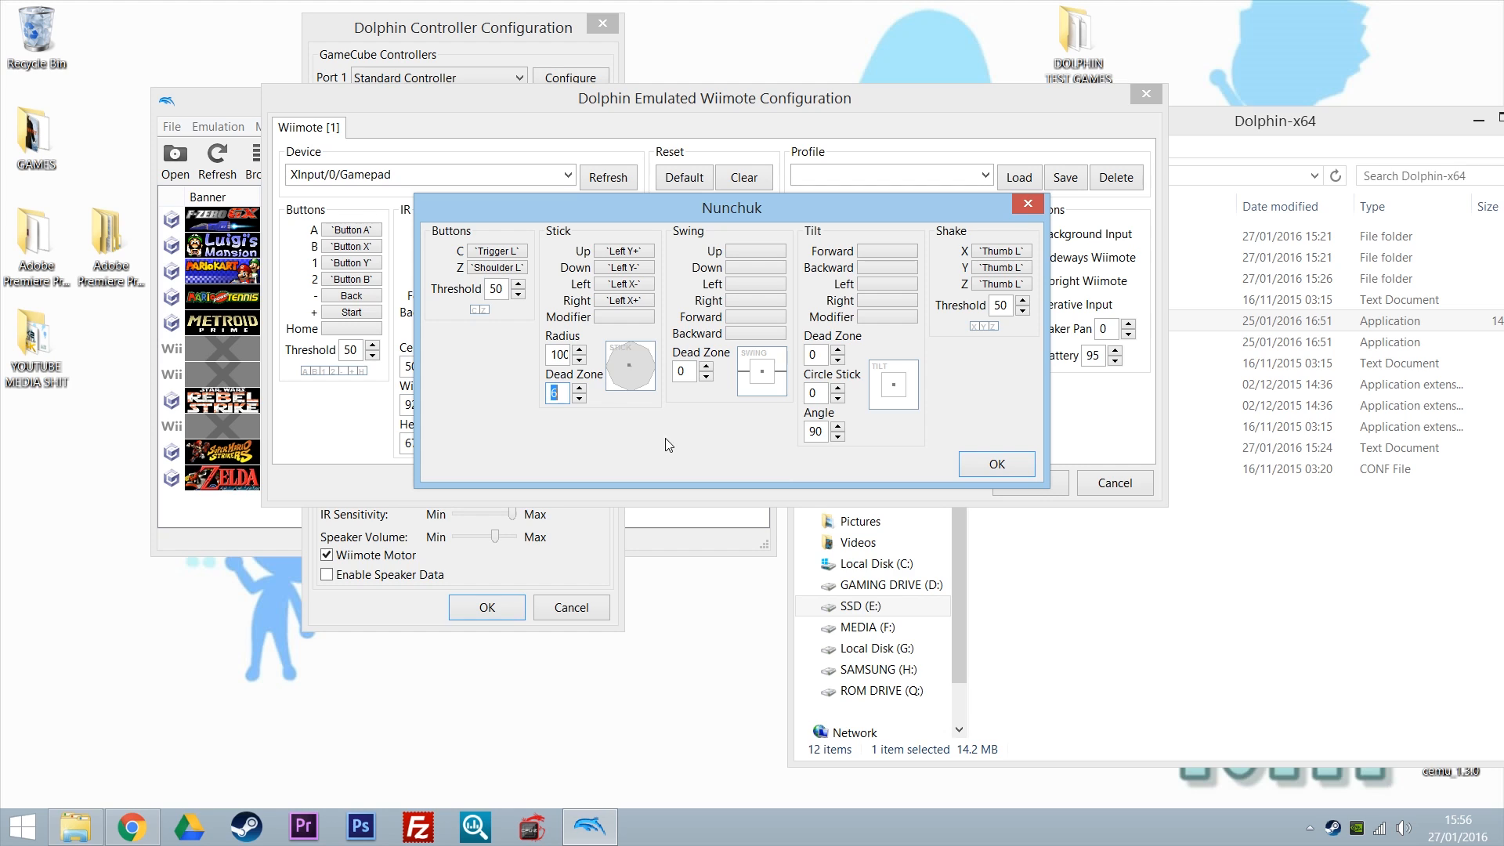
left_click(997, 464)
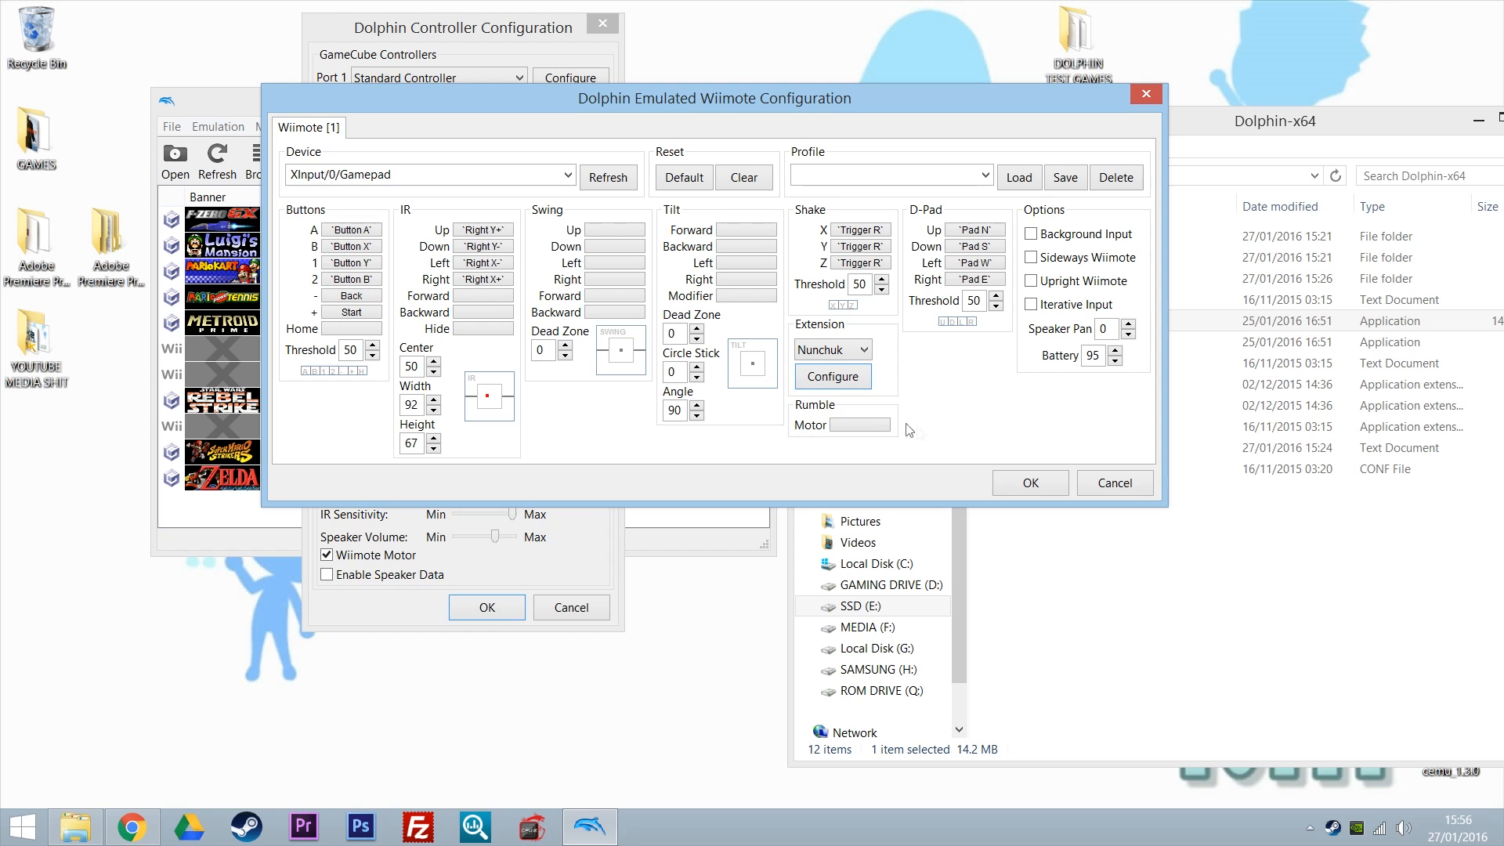
- Assign the Wiimote's rumble motor to Motor L or Motor R combined and accept the binding
left_click(876, 425)
left_click(440, 344)
left_click(442, 329)
left_click(548, 387)
left_click(441, 344)
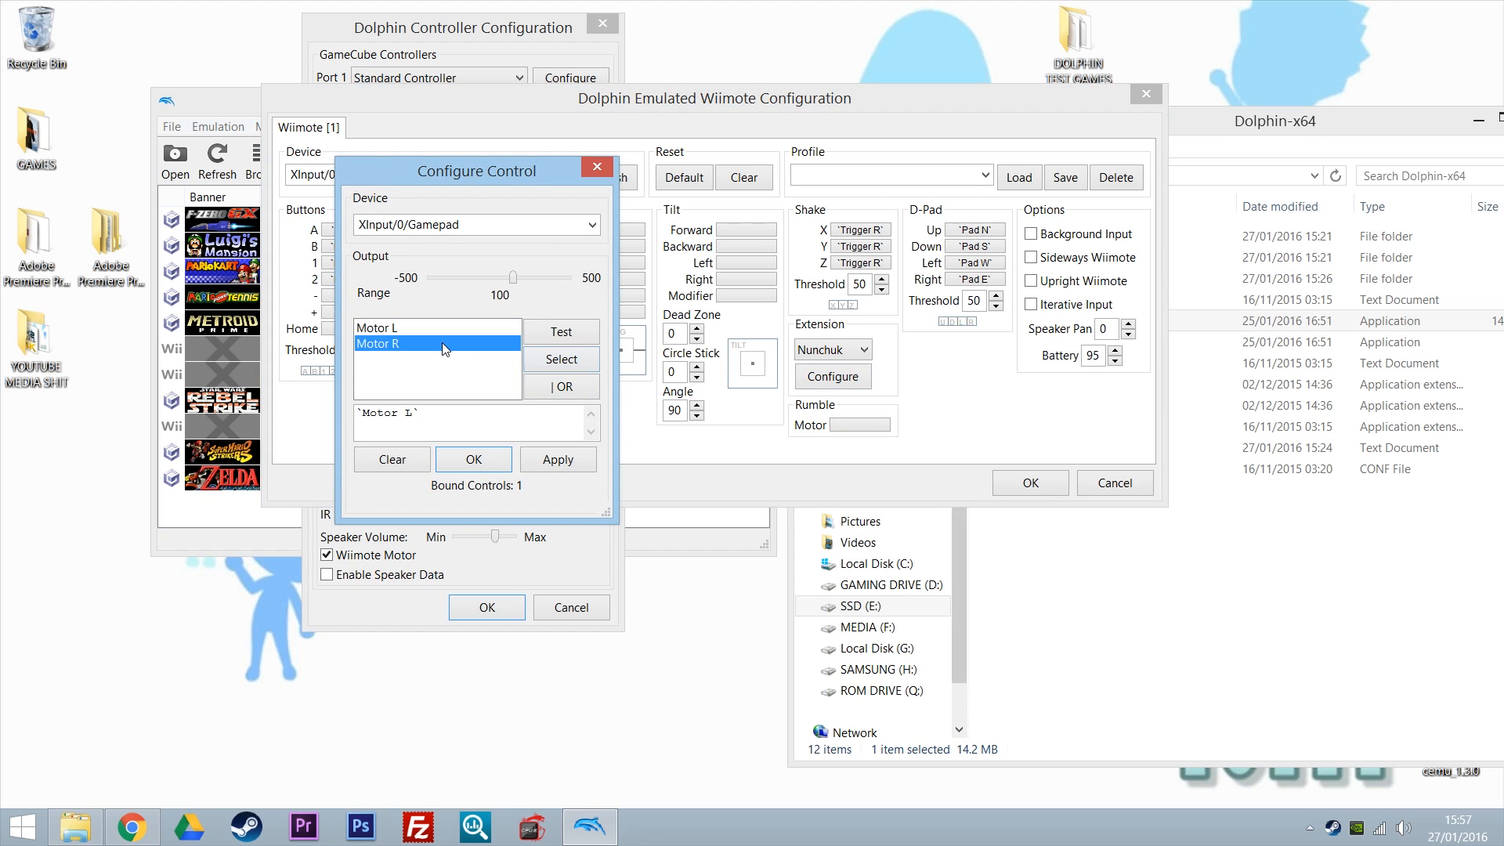
left_click(538, 392)
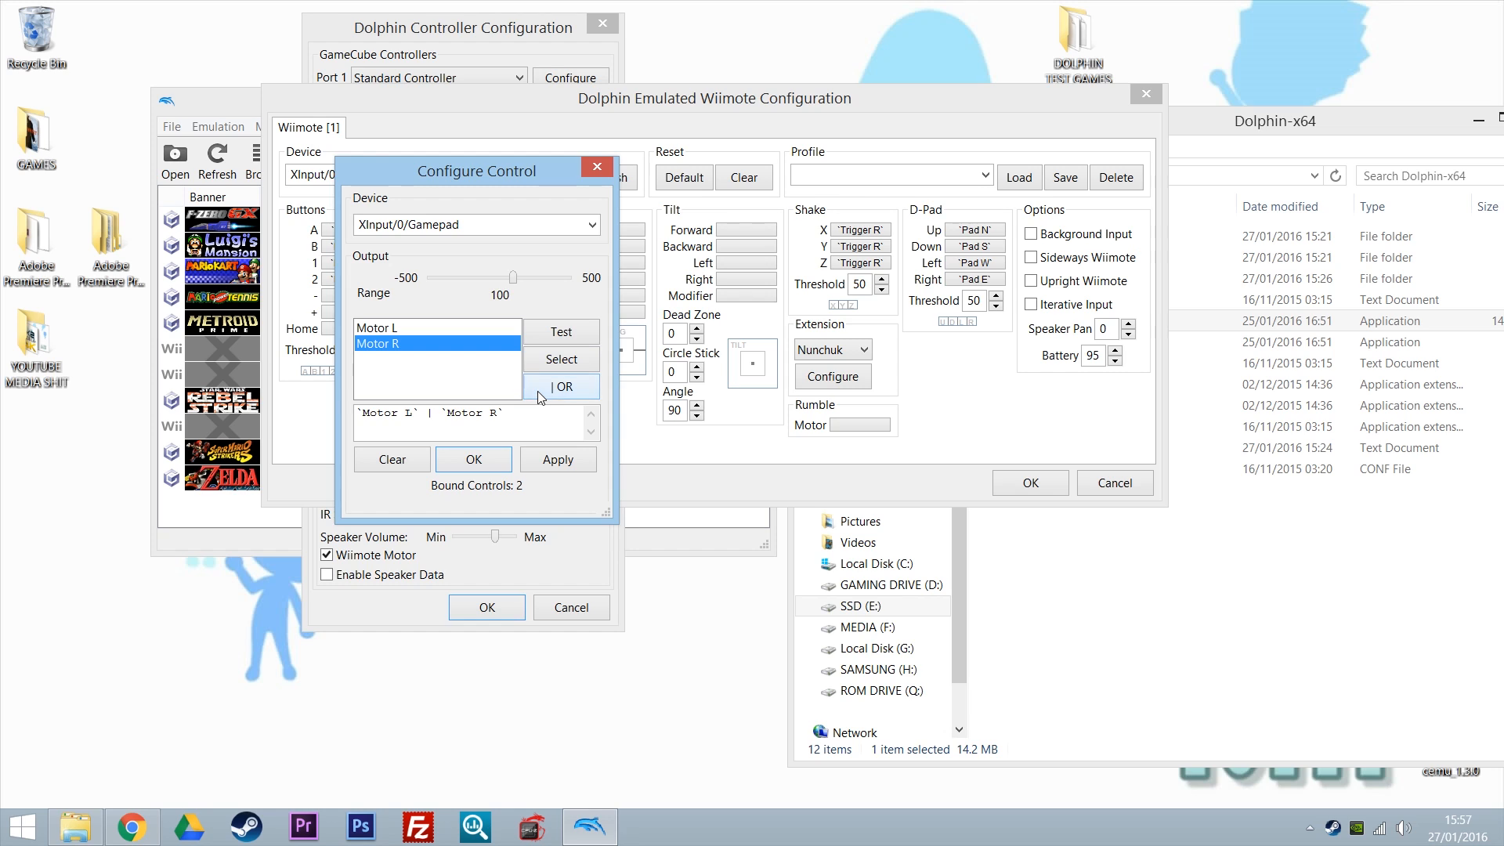
left_click(480, 461)
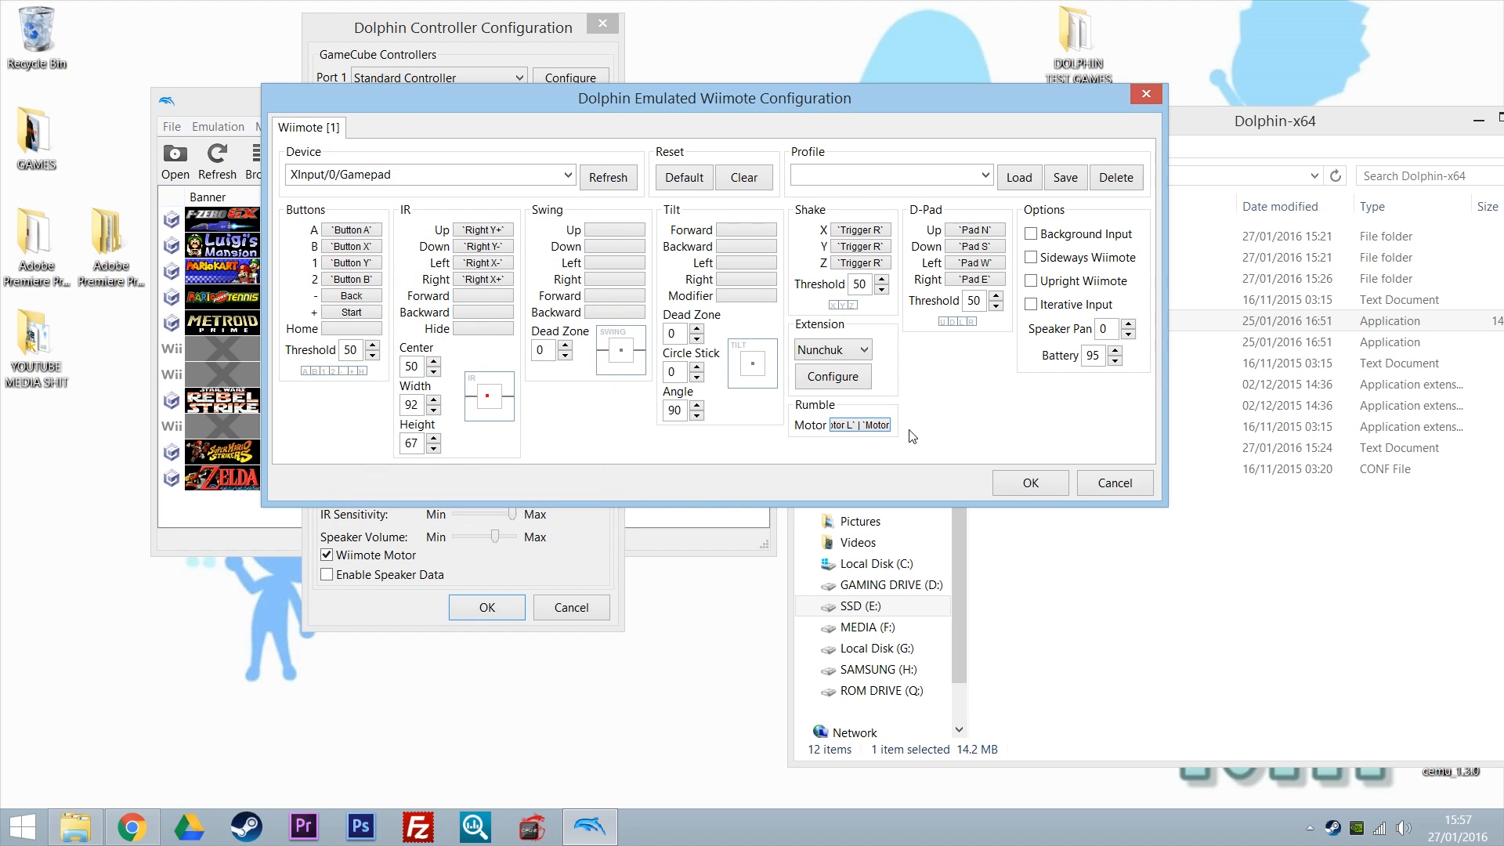
- Save the Wiimote mapping as profile P1Wii and accept both the Wiimote and the controller configuration
left_click(881, 171)
type("P1")
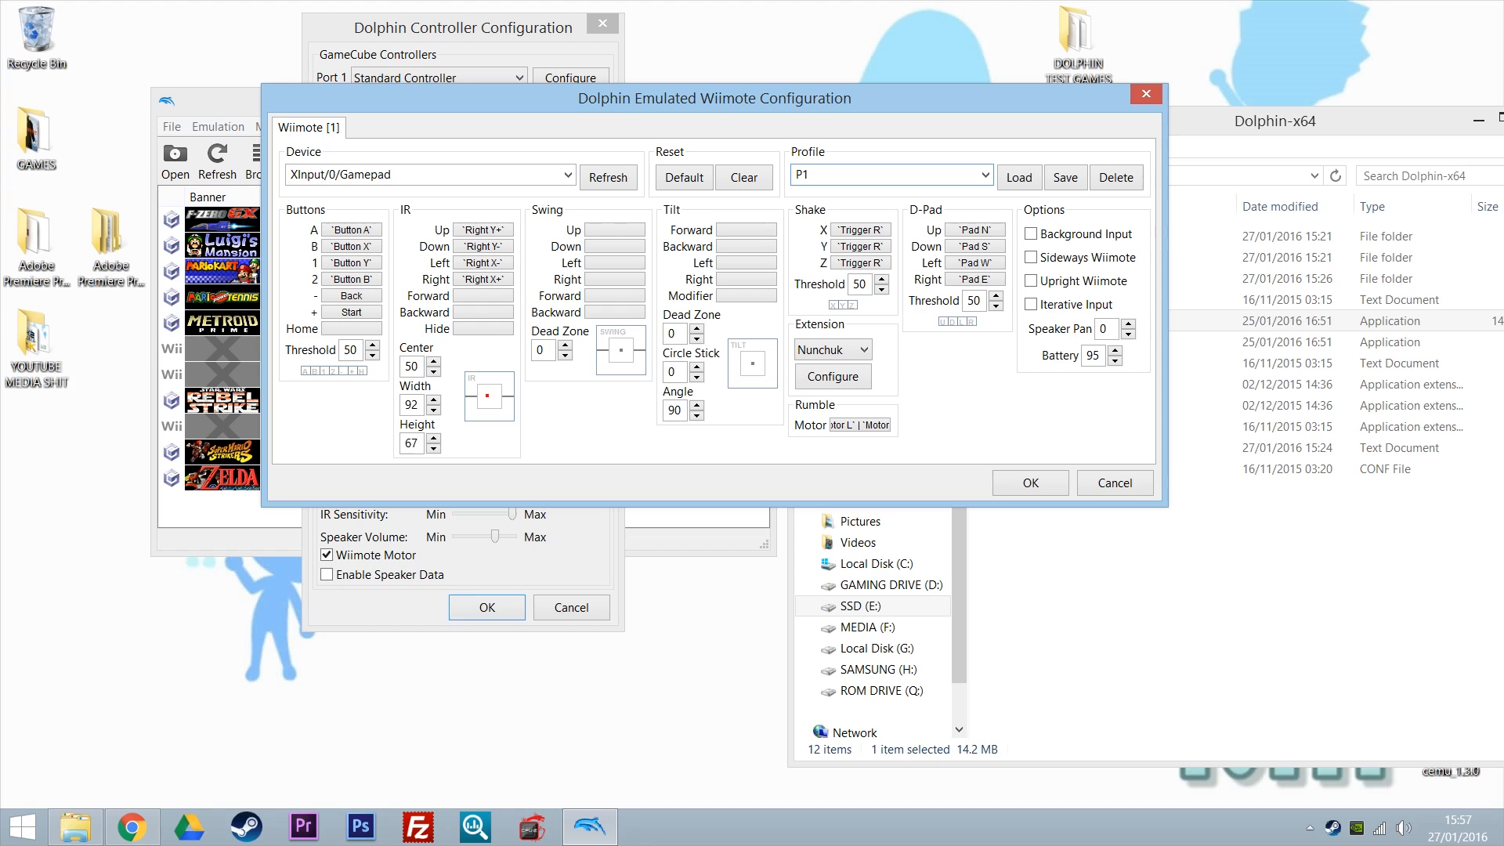
type("Wii")
left_click(1065, 187)
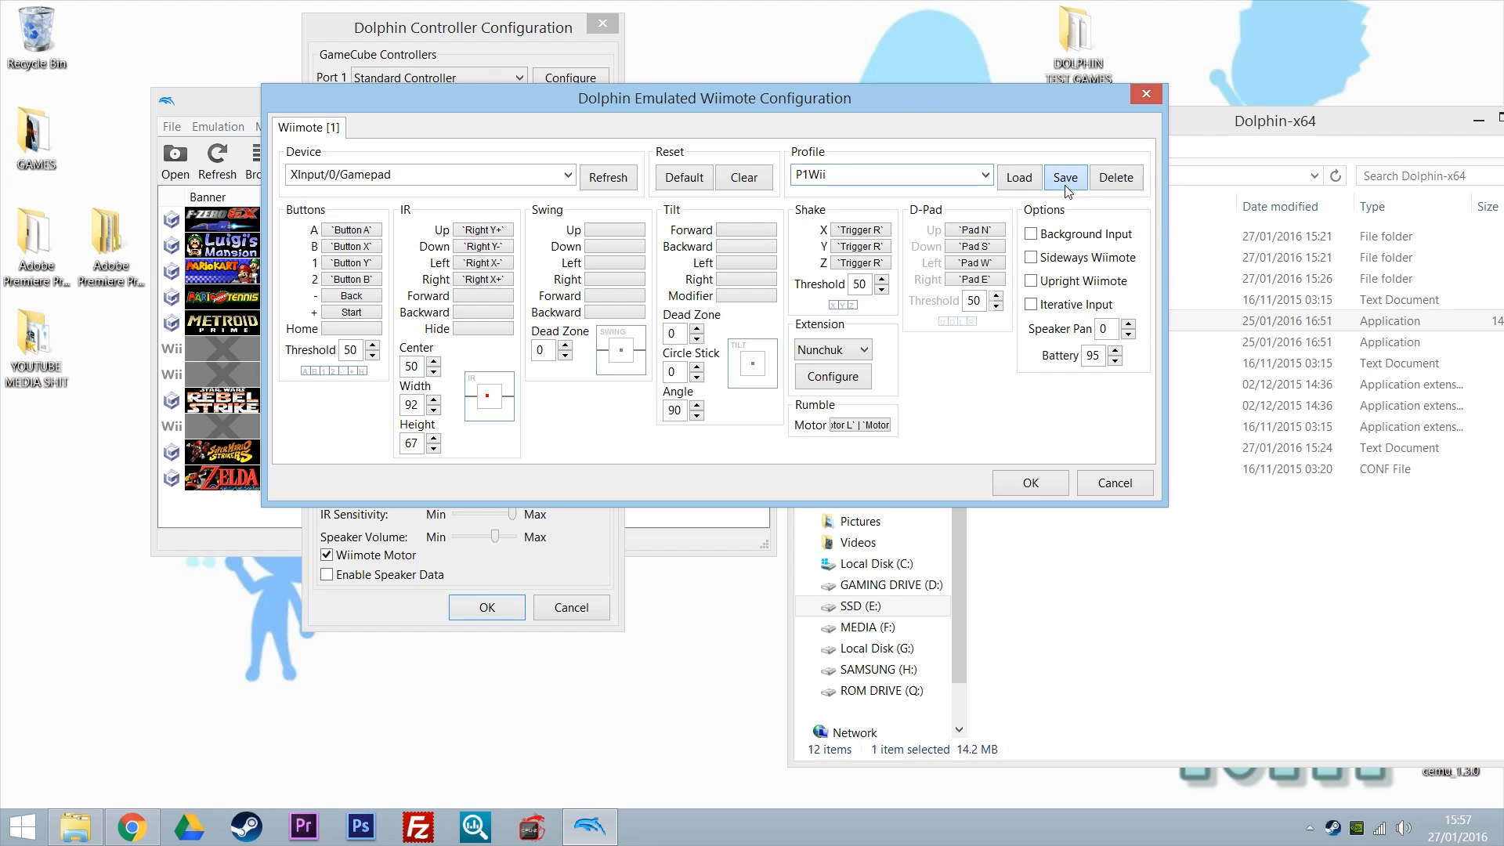
left_click(1032, 479)
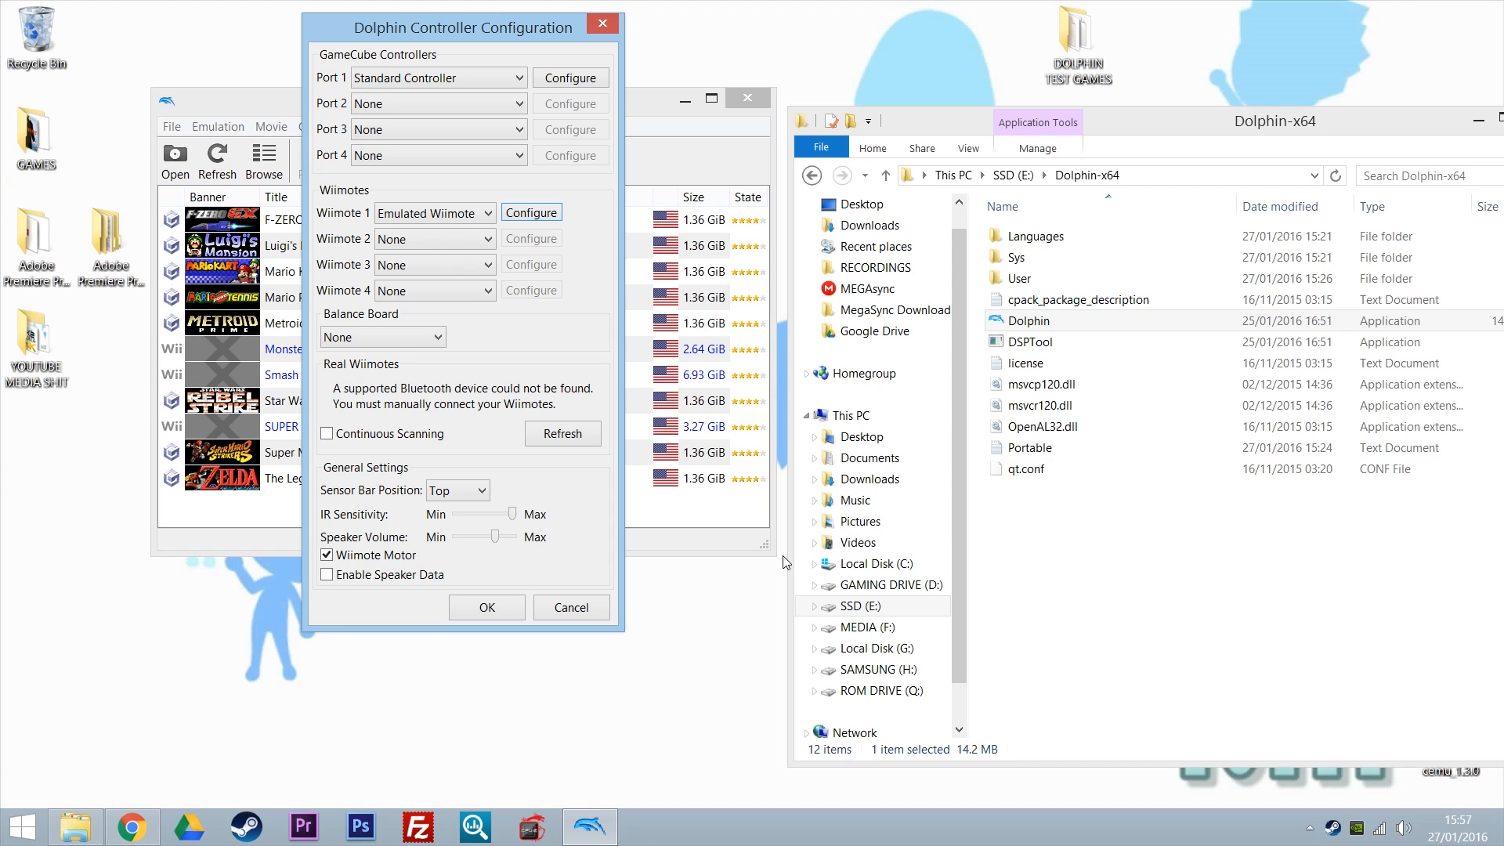
left_click(482, 609)
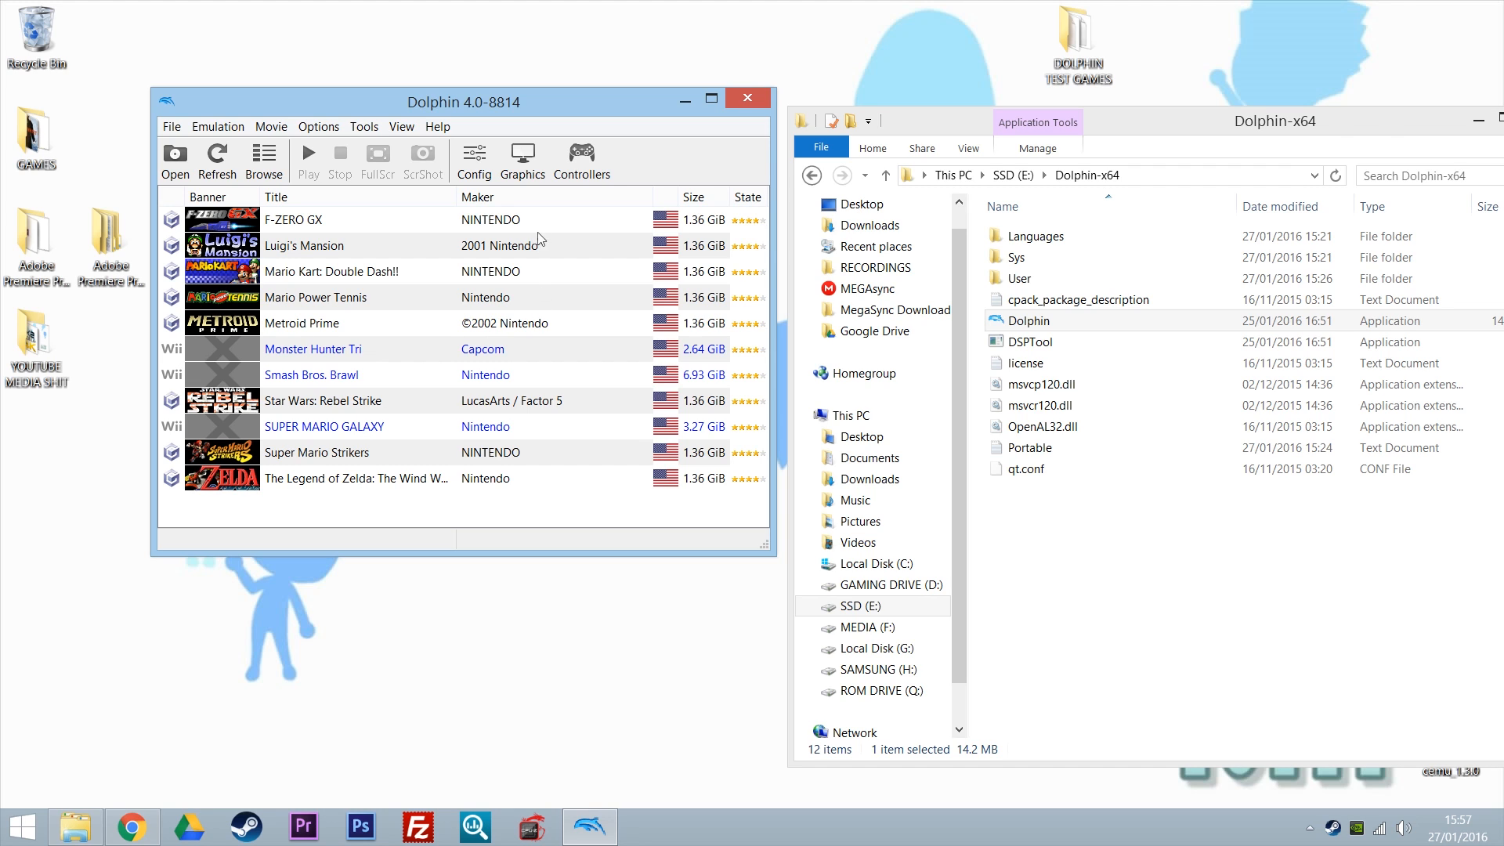
- Review the enhancement options in the graphics configuration, including the internal resolution, and close it
left_click(531, 160)
left_click(392, 86)
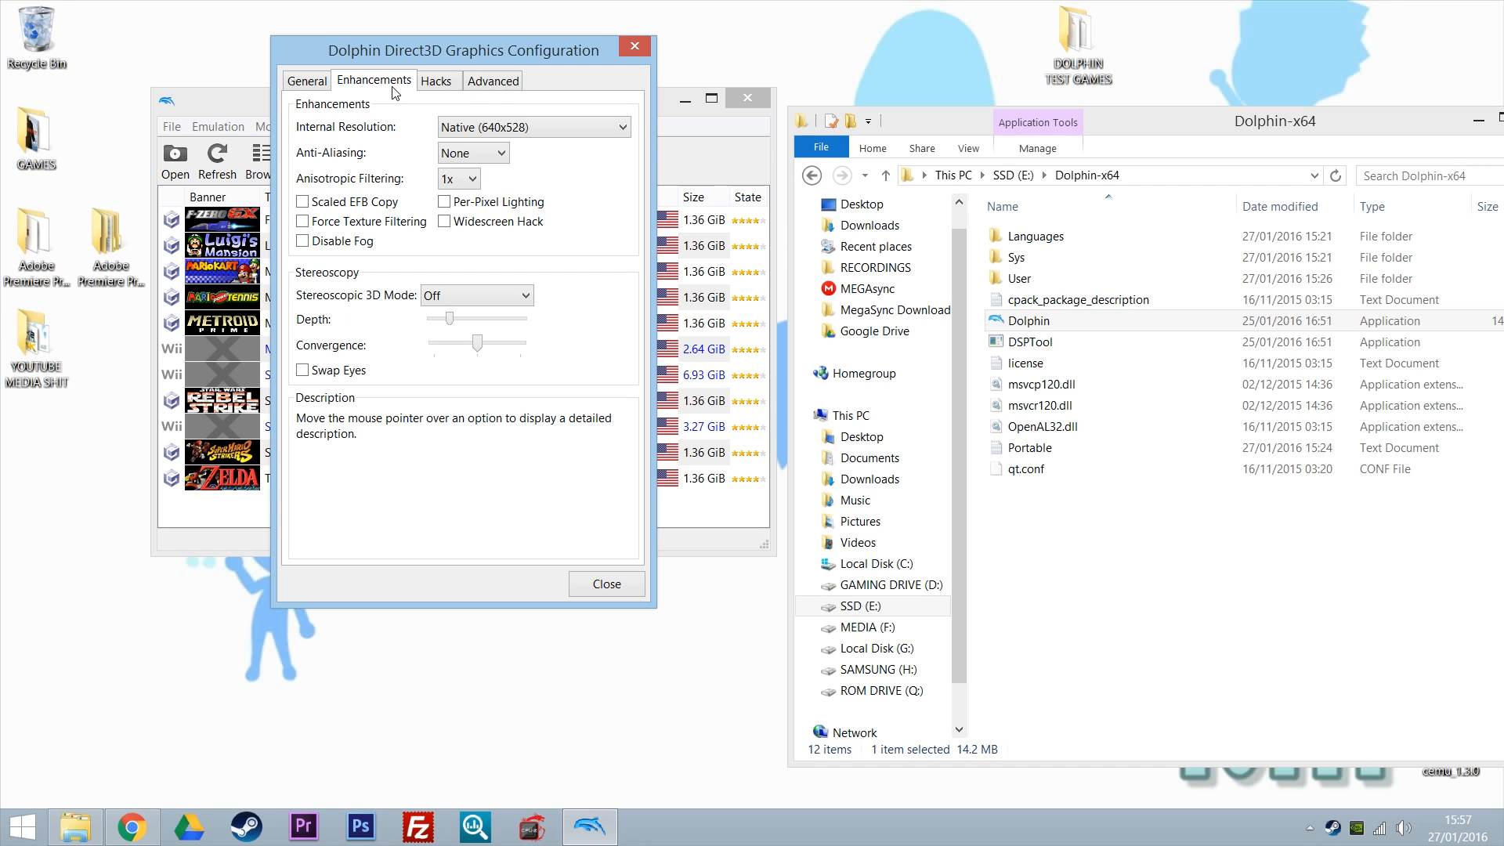
mouse_move(505, 133)
left_click(607, 585)
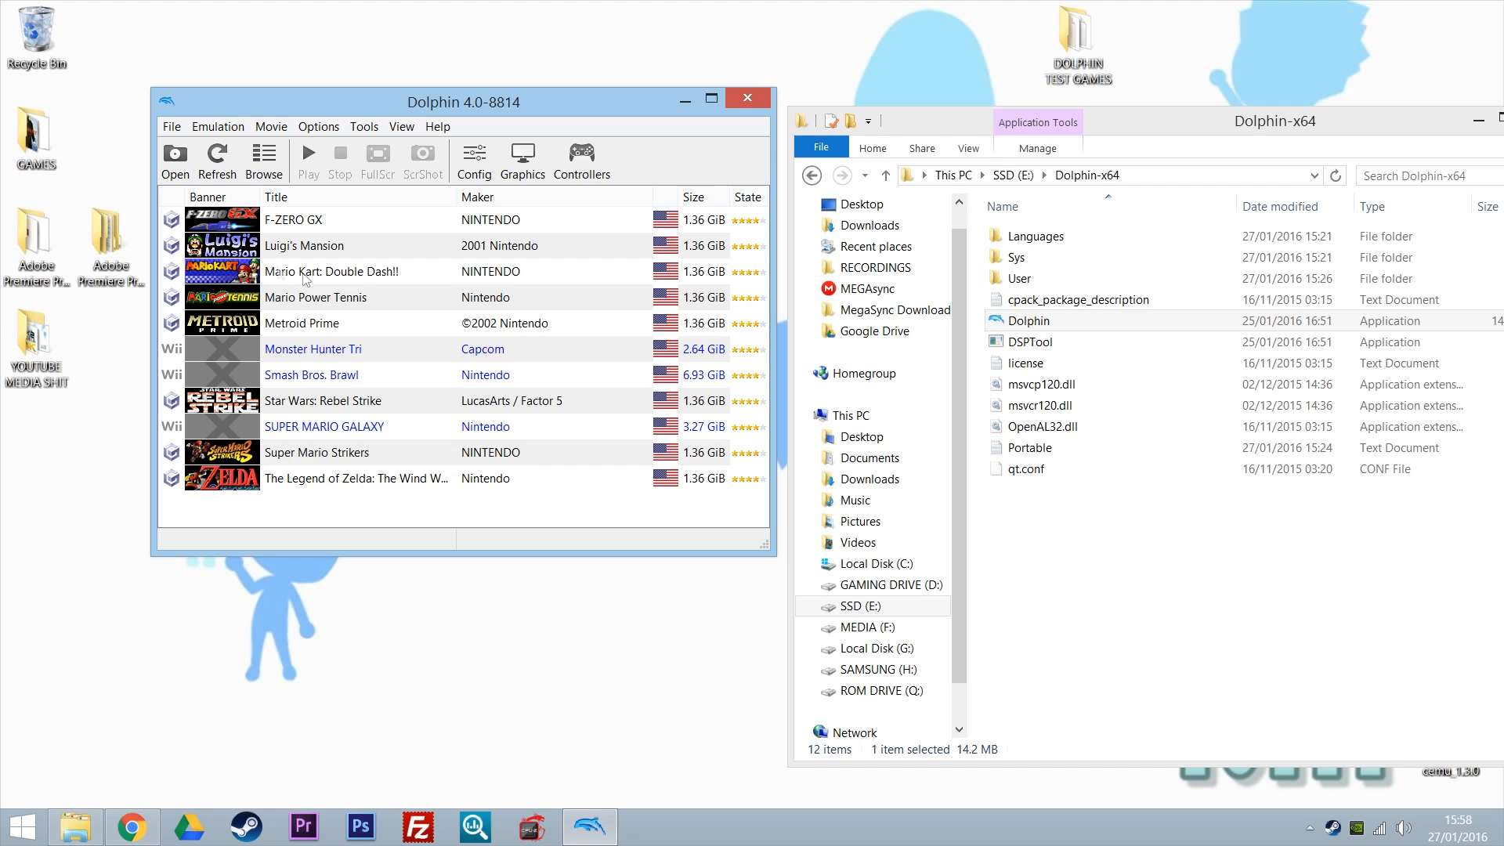
- Launch Super Mario Strikers from the game list, then enlarge its game window and move it higher on the desktop
double_click(356, 453)
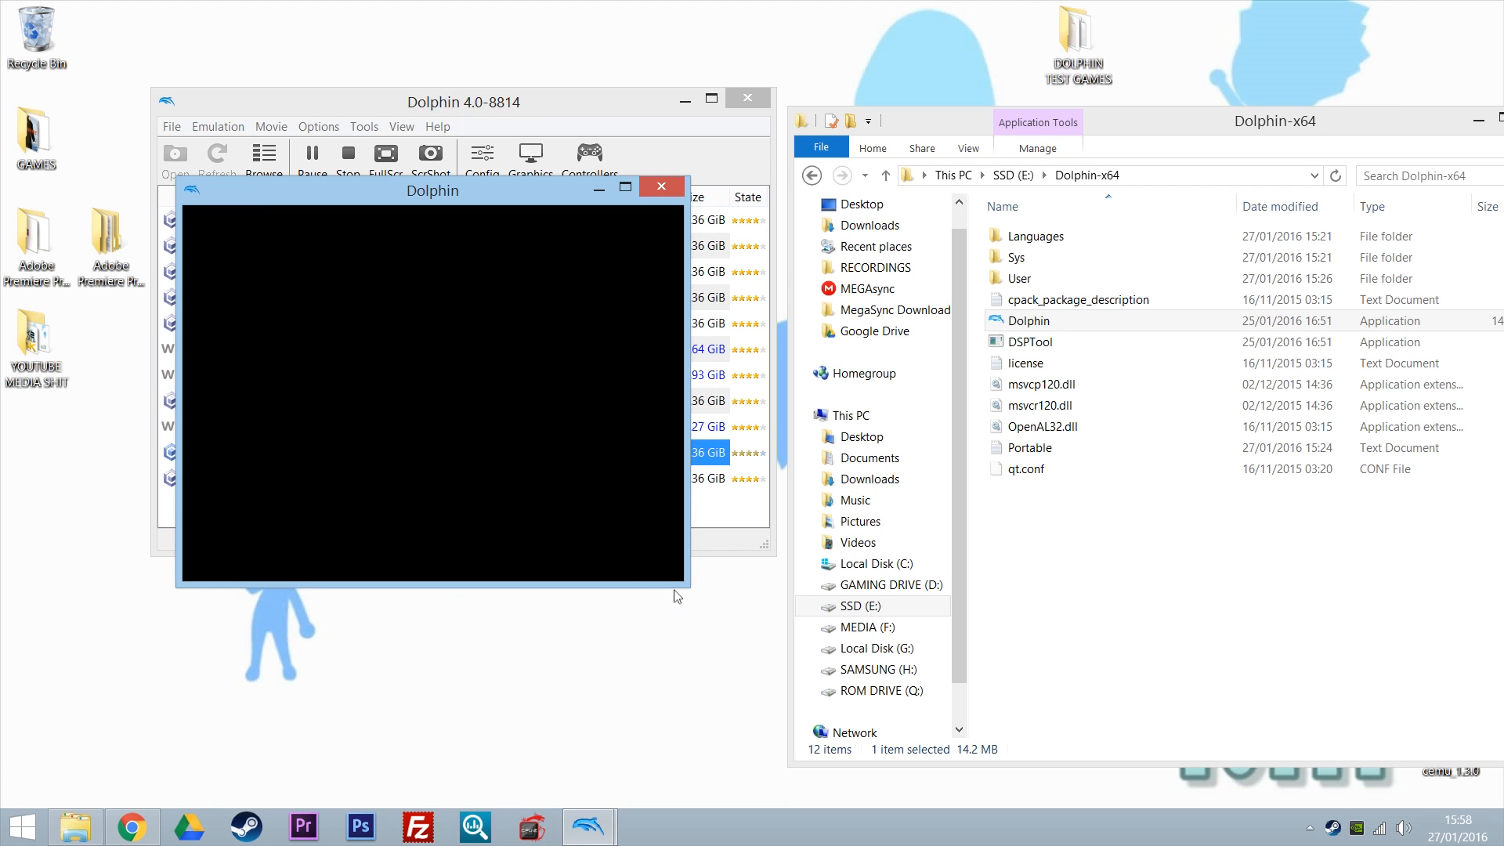
mouse_move(689, 586)
left_mouse_down()
mouse_move(1018, 709)
mouse_move(1309, 792)
left_mouse_up()
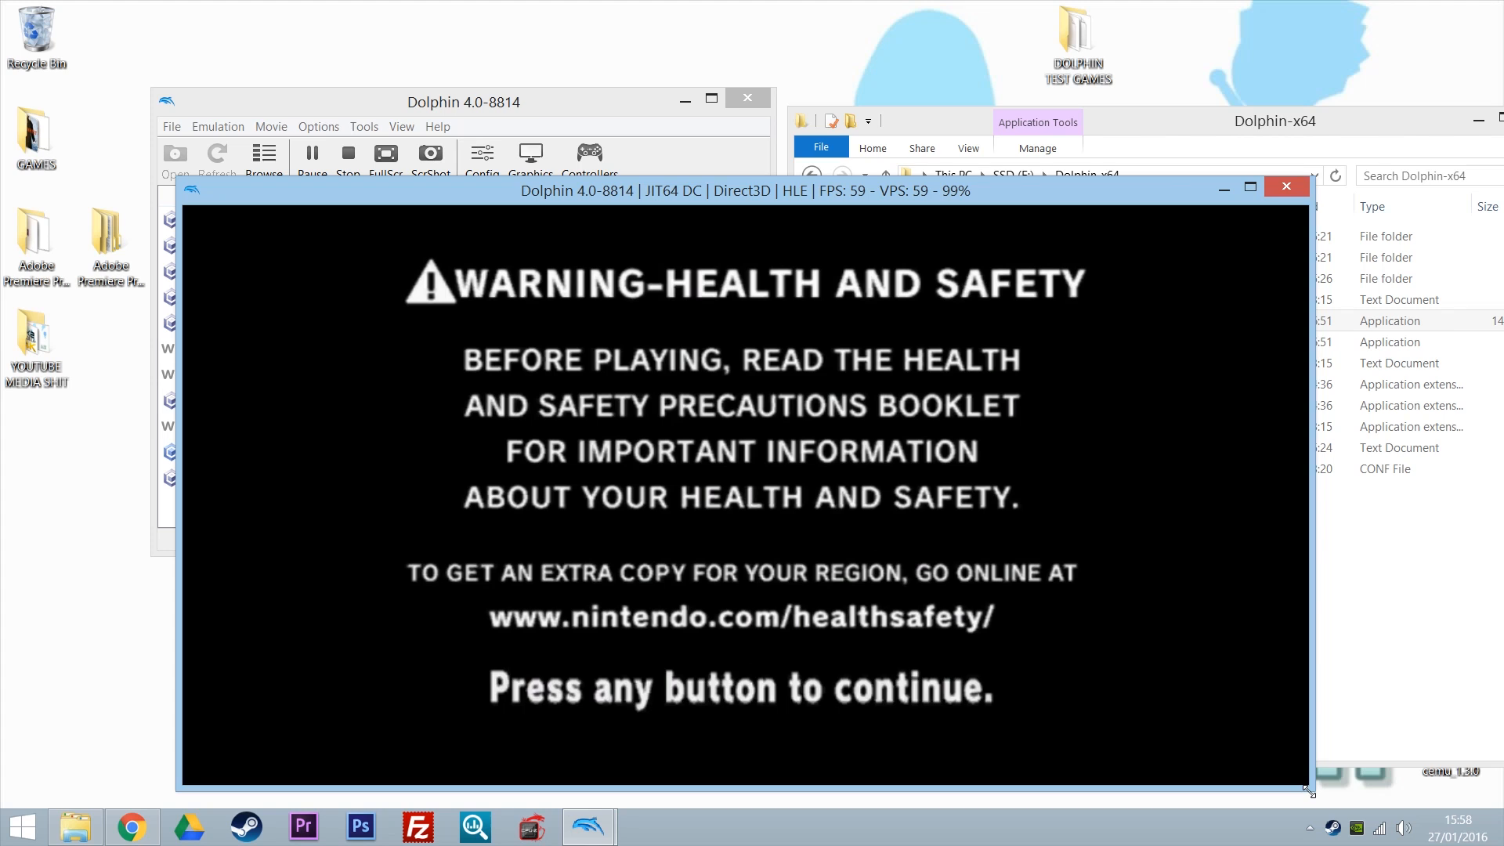
left_click_drag(843, 204, 801, 91)
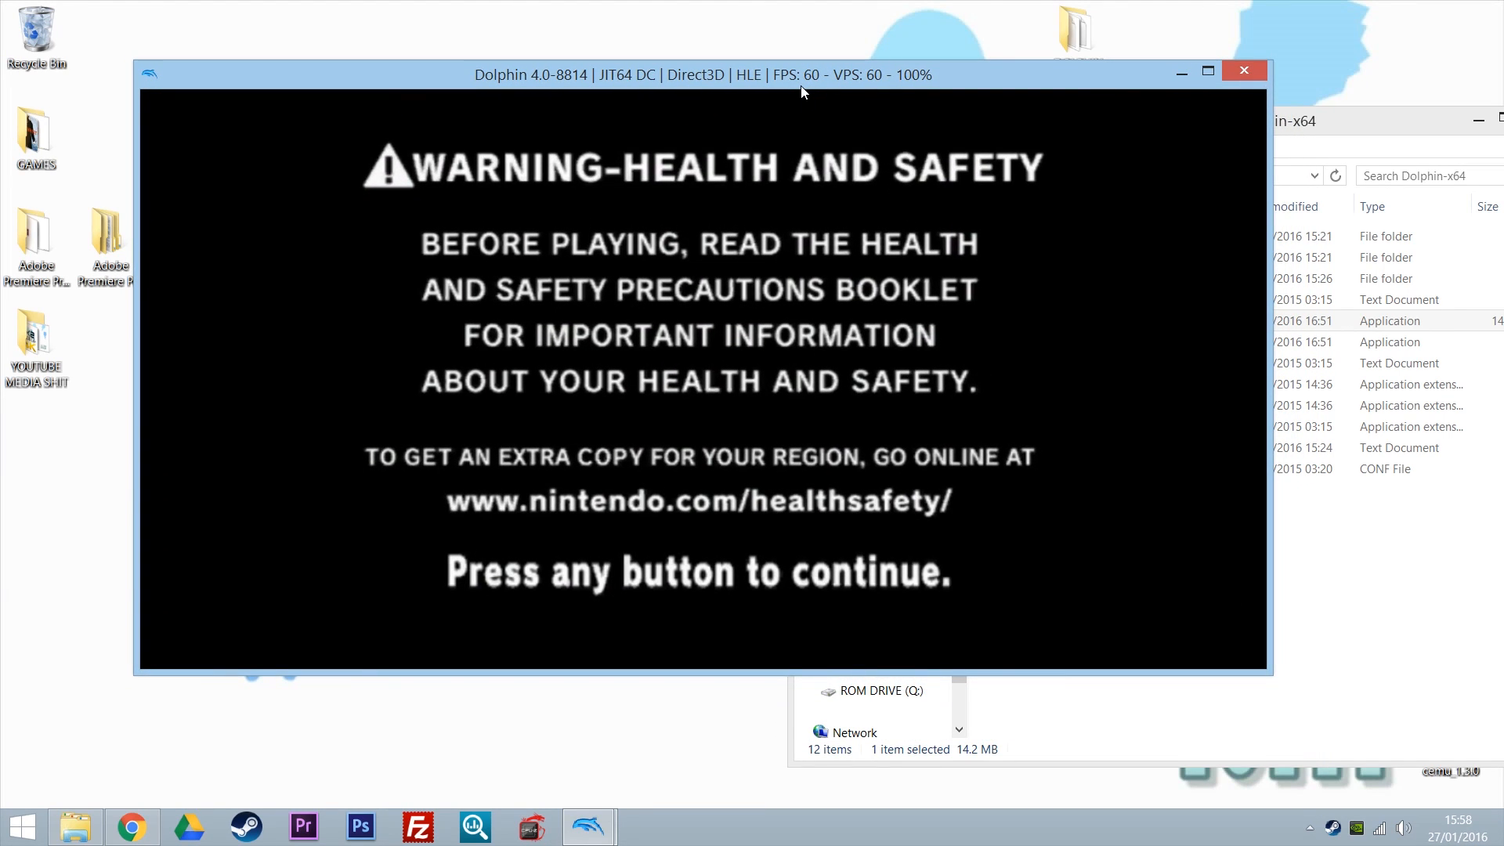